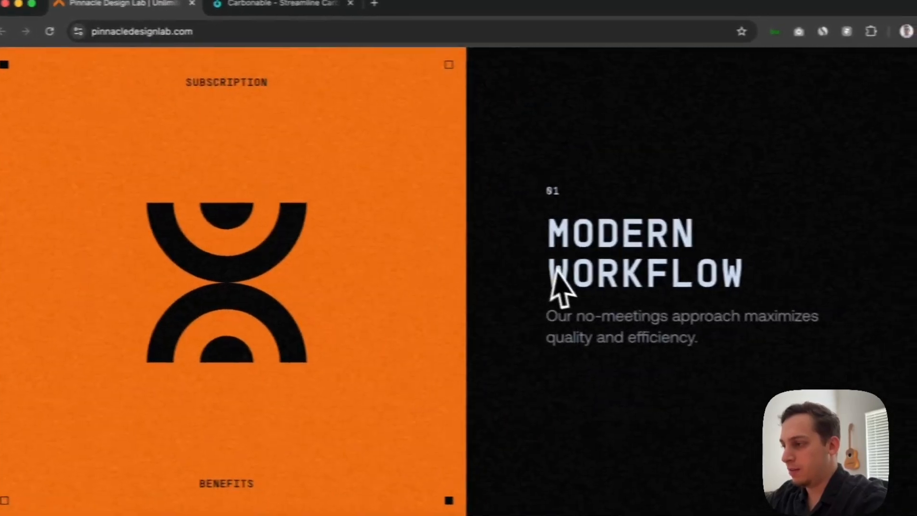
Examine the numbered subscription benefits section on the Pinnacle Design Lab page, comparing its scrolling texts with the pinned orange graphics
scroll(599, 286, "down", 5)
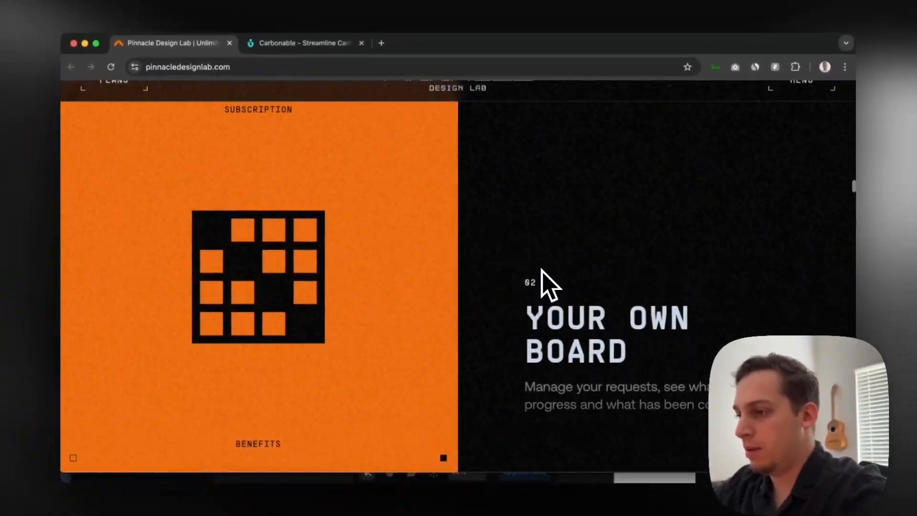
scroll(541, 269, "up", 5)
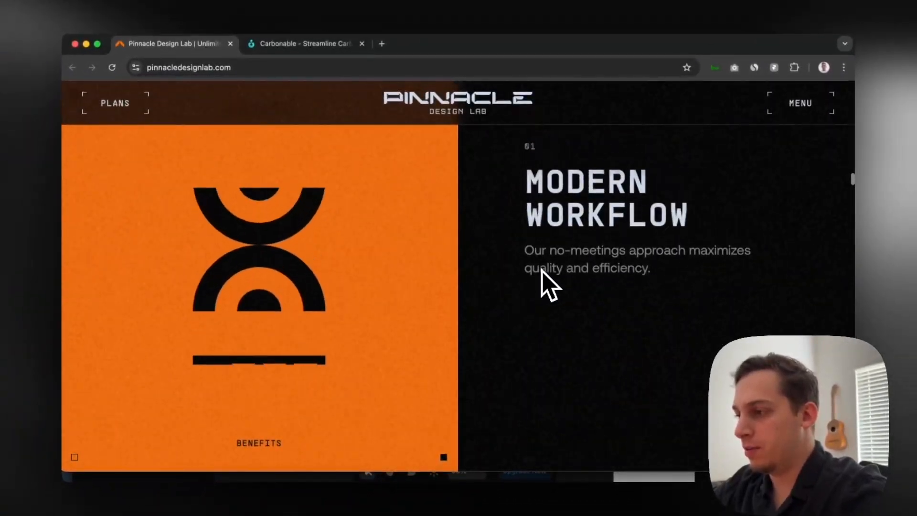
scroll(541, 269, "down", 5)
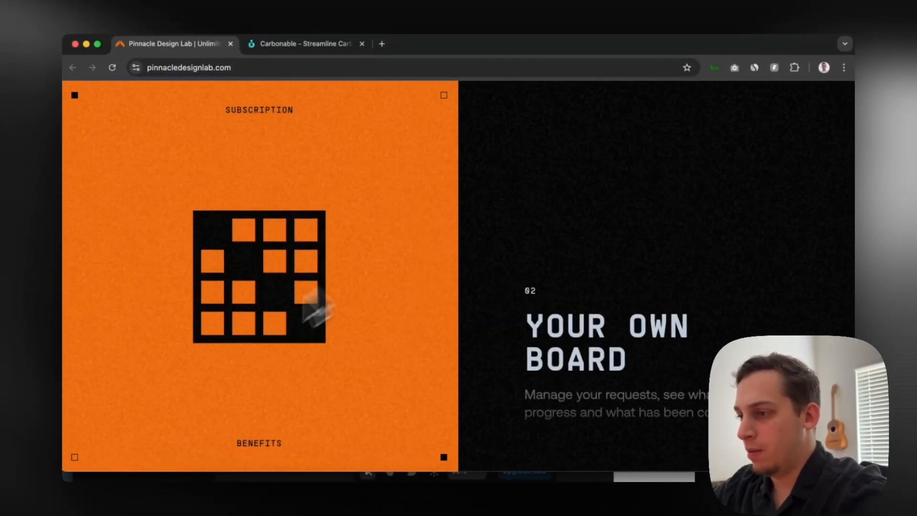
scroll(565, 334, "down", 5)
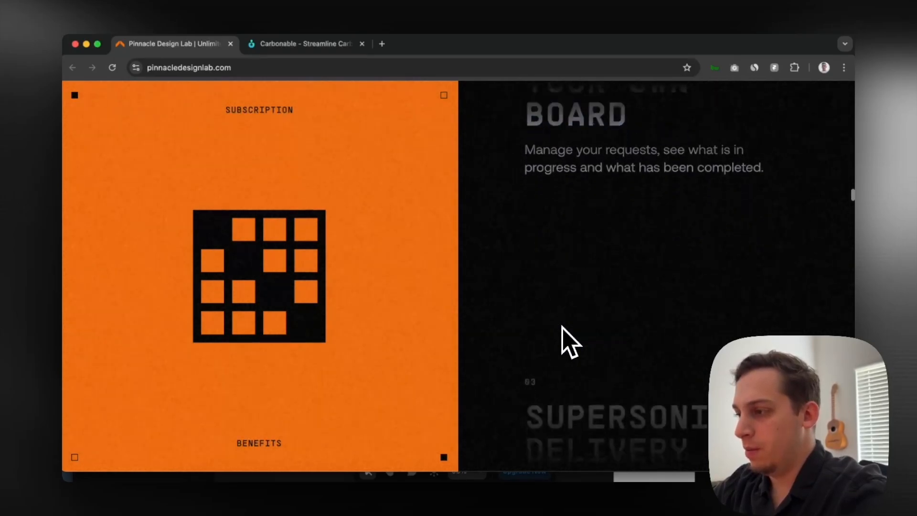
scroll(563, 326, "down", 5)
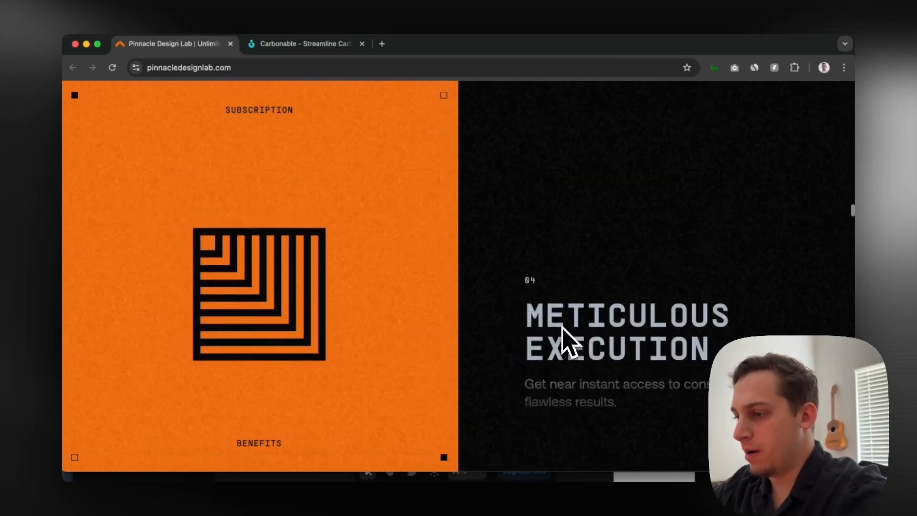
scroll(563, 326, "down", 10)
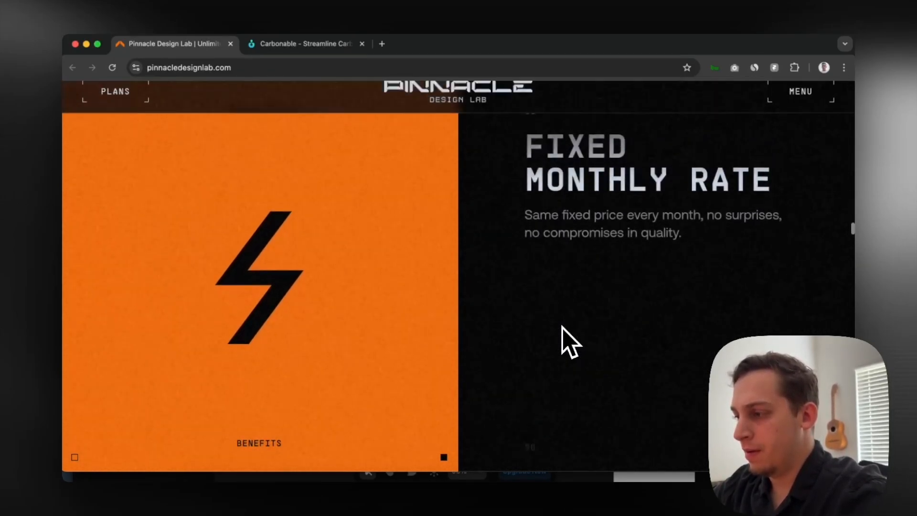
scroll(562, 332, "down", 3)
scroll(563, 334, "up", 4)
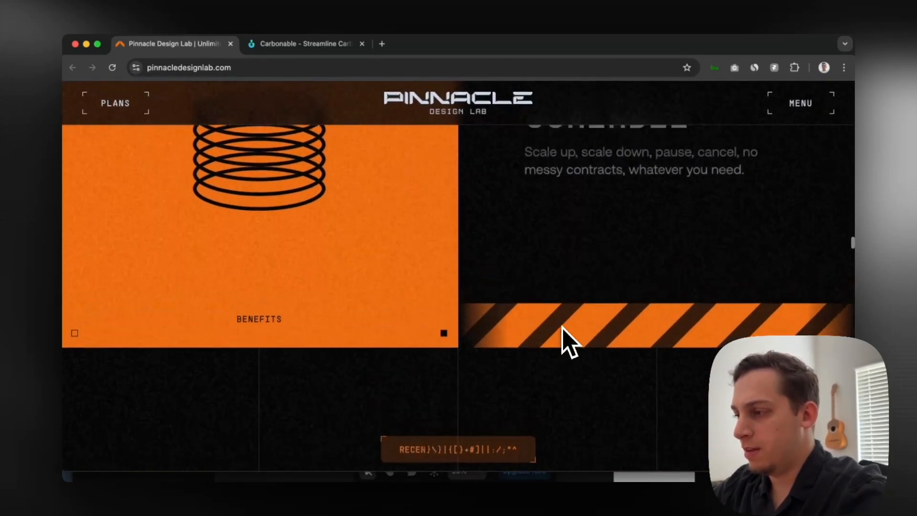
scroll(501, 334, "up", 4)
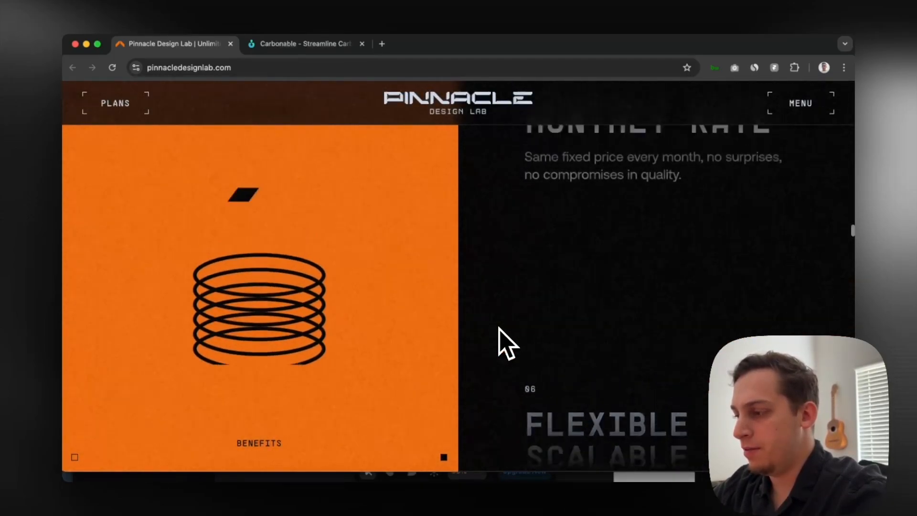
scroll(501, 334, "down", 6)
scroll(499, 329, "up", 15)
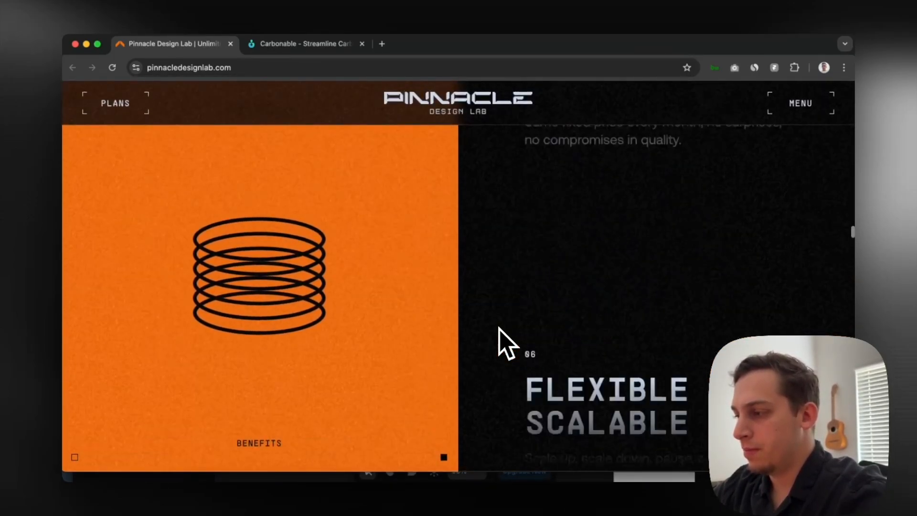
scroll(501, 337, "up", 10)
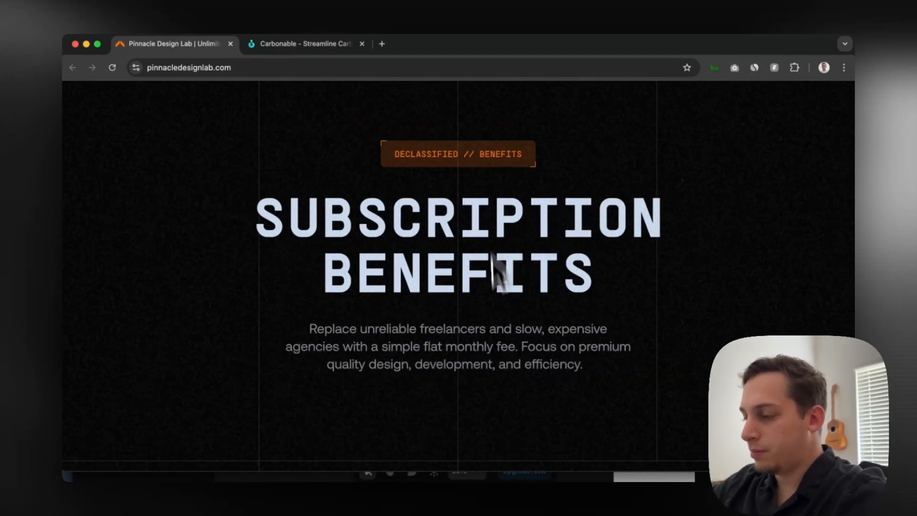
Switch to Framer and look over the two reference screenshots beside the blank desktop frame
left_click(473, 515)
scroll(493, 367, "down", 4)
scroll(494, 360, "right", 5)
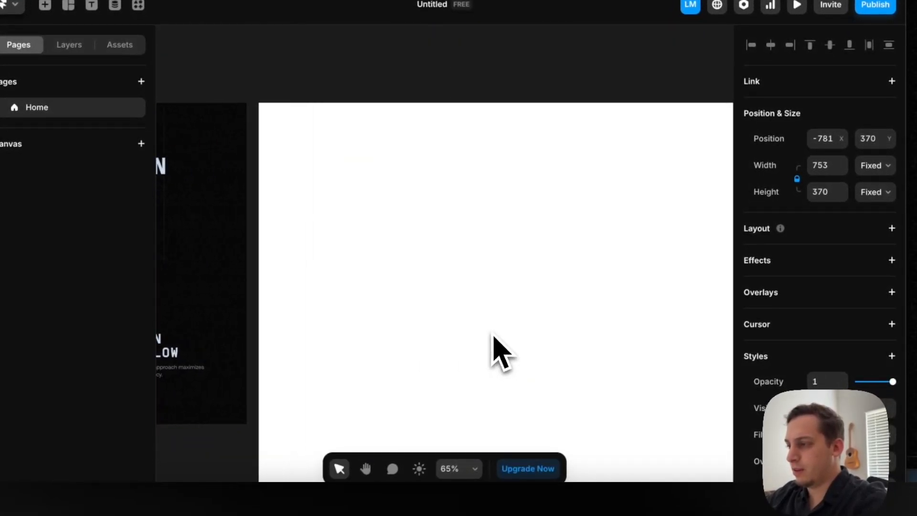
scroll(492, 335, "down", 5)
scroll(493, 333, "right", 3)
scroll(309, 97, "down", 3)
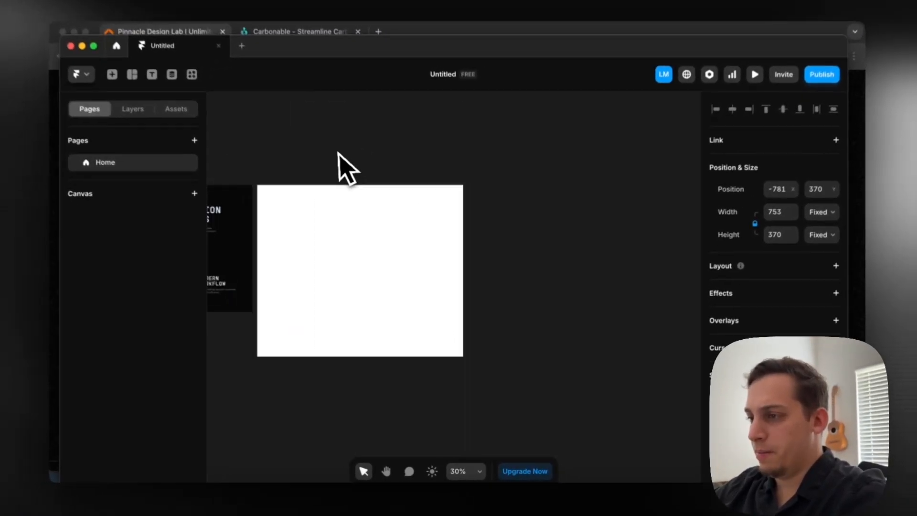
scroll(307, 97, "left", 2)
scroll(340, 161, "left", 1)
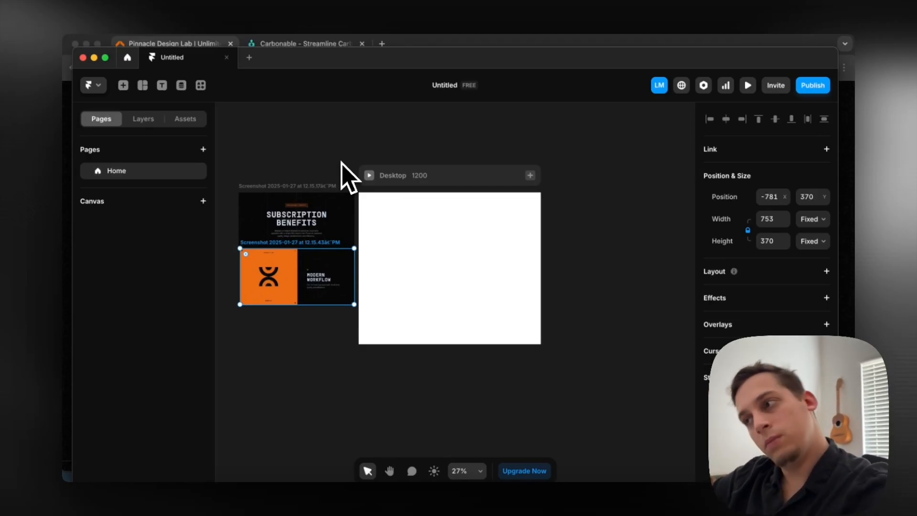
Rename the untitled project to "Like/Subscribe" followed by the heart-hands and red heart emojis
left_click(445, 85)
type("L")
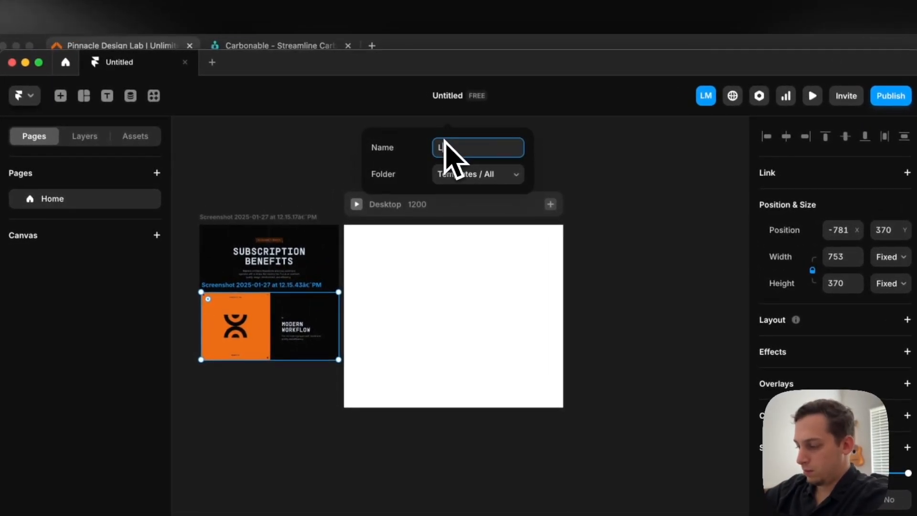
type("ike/Subscribe")
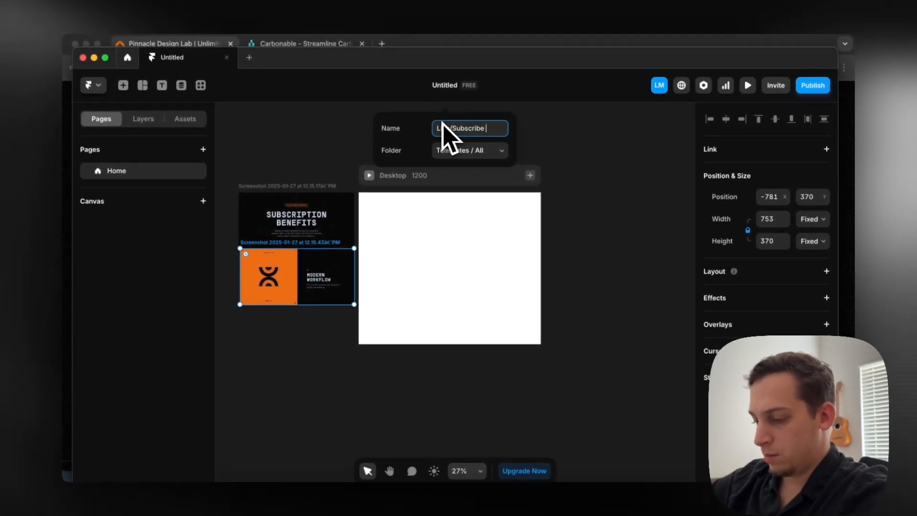
key("ctrl+super+space")
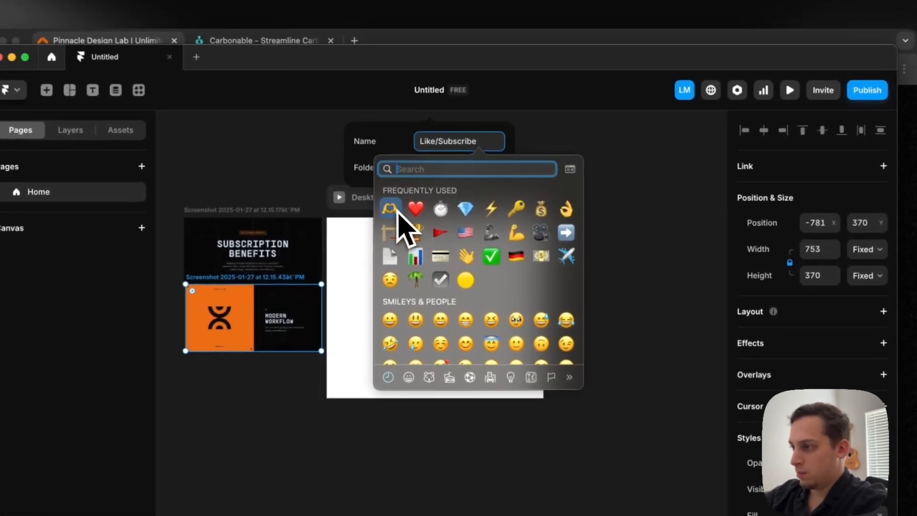
left_click(416, 185)
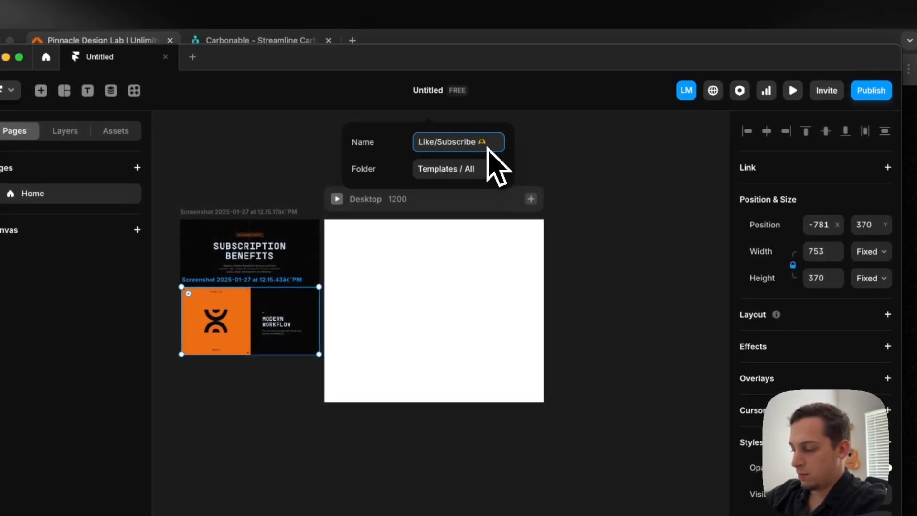
key("ctrl+super+space")
left_click(424, 206)
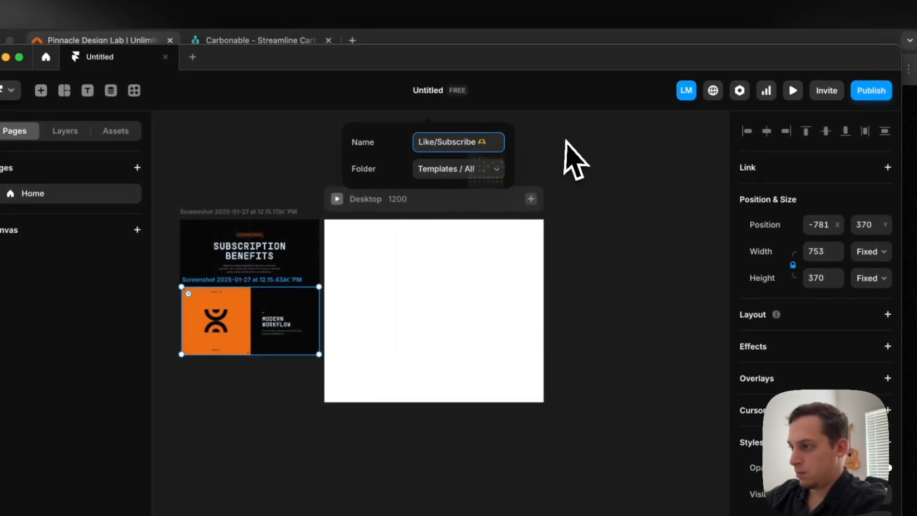
key("Return")
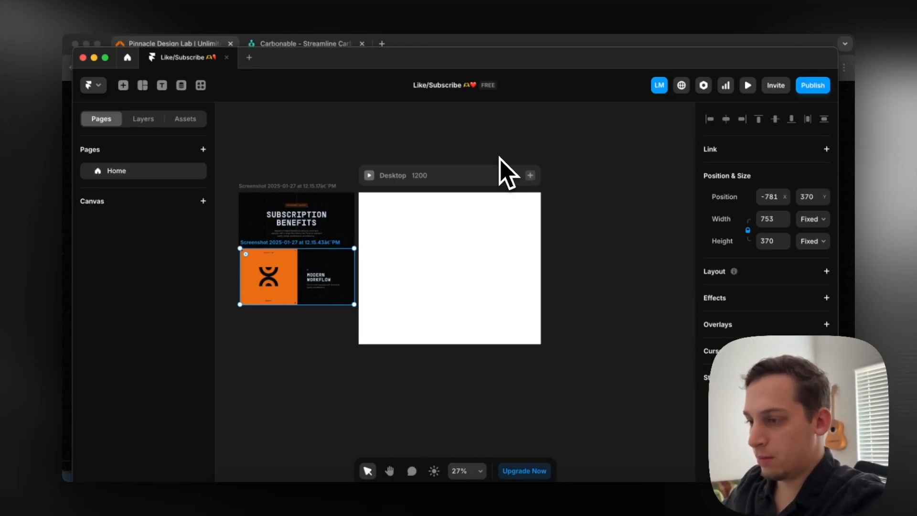
Add Tablet and Phone breakpoints beside the desktop frame
scroll(414, 235, "up", 3)
scroll(415, 236, "down", 3)
left_click(538, 173)
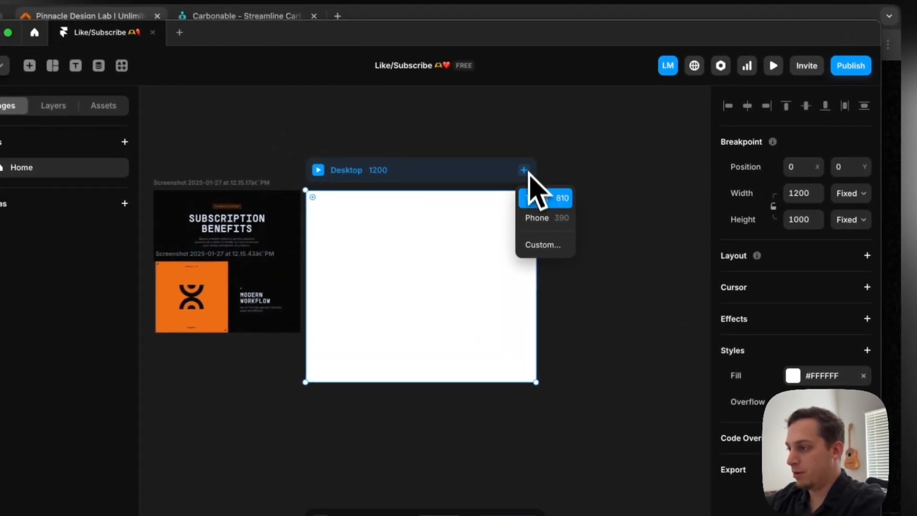
left_click(531, 197)
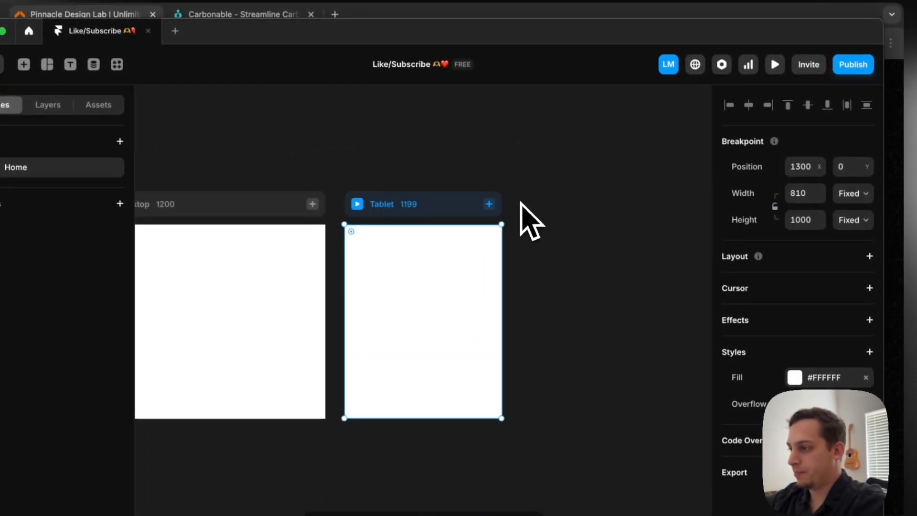
left_click(490, 203)
left_click(494, 229)
scroll(406, 248, "left", 10)
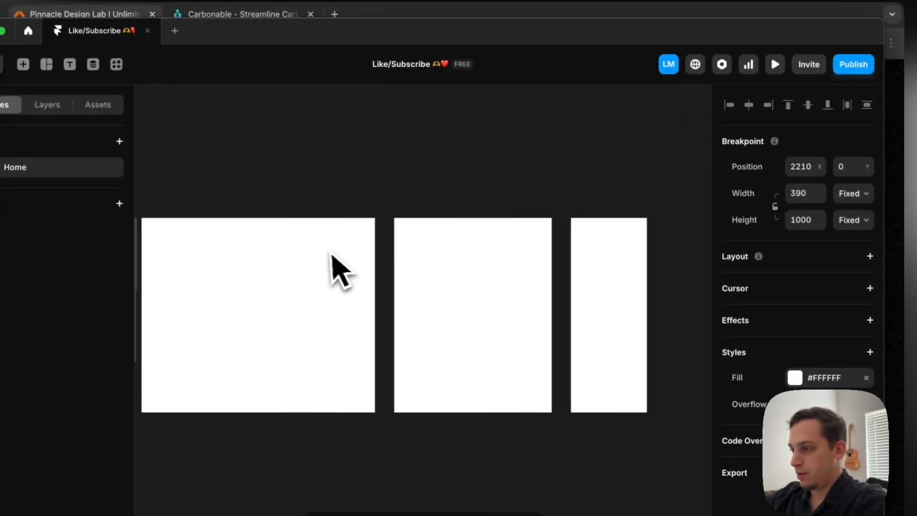
Set the desktop frame's fill to #070707 by sampling the dark background of the subscription benefits screenshot
left_click(361, 198)
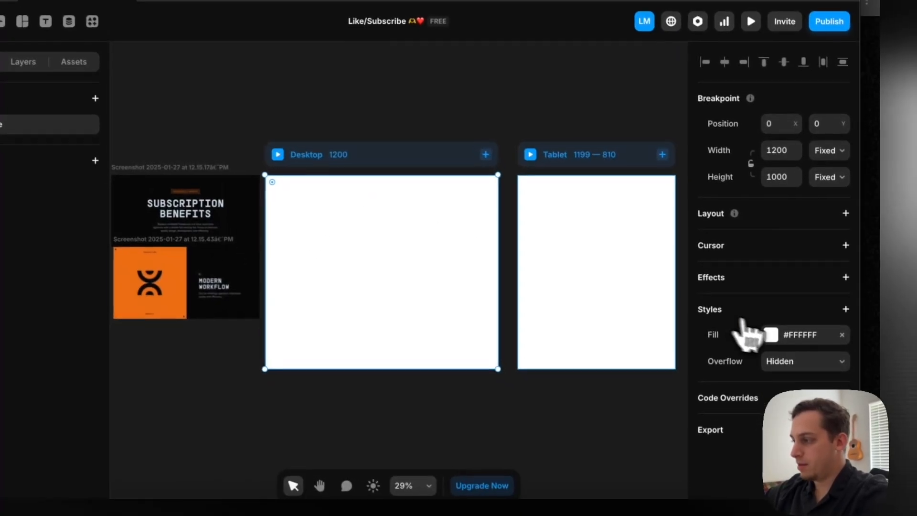
left_click(794, 378)
left_click(642, 419)
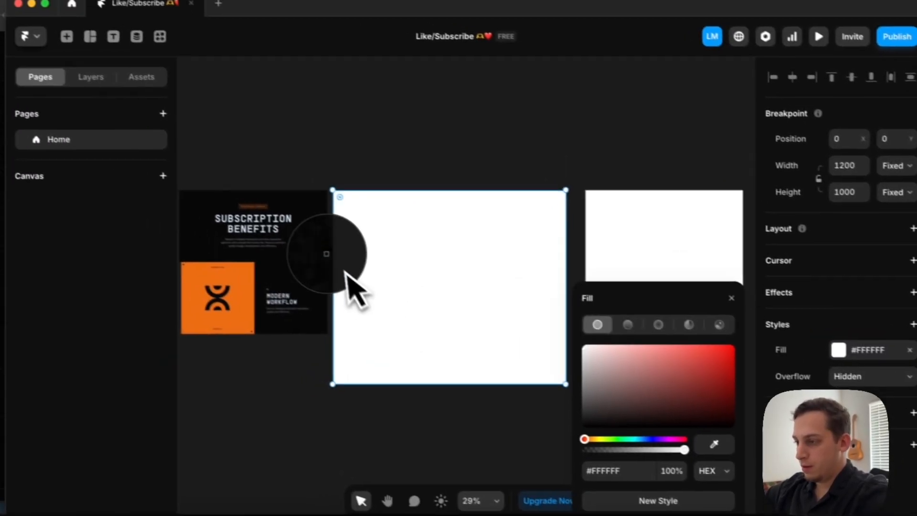
left_click(250, 235)
left_click(330, 103)
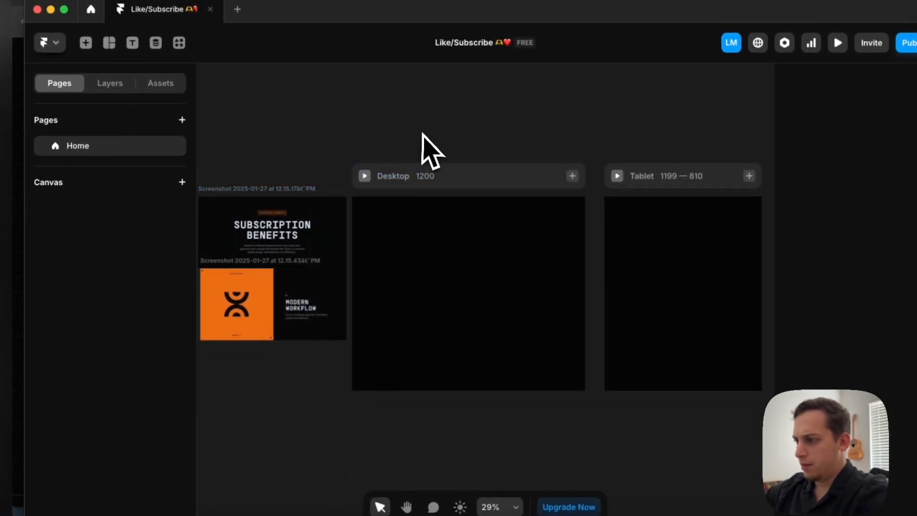
left_click(429, 264)
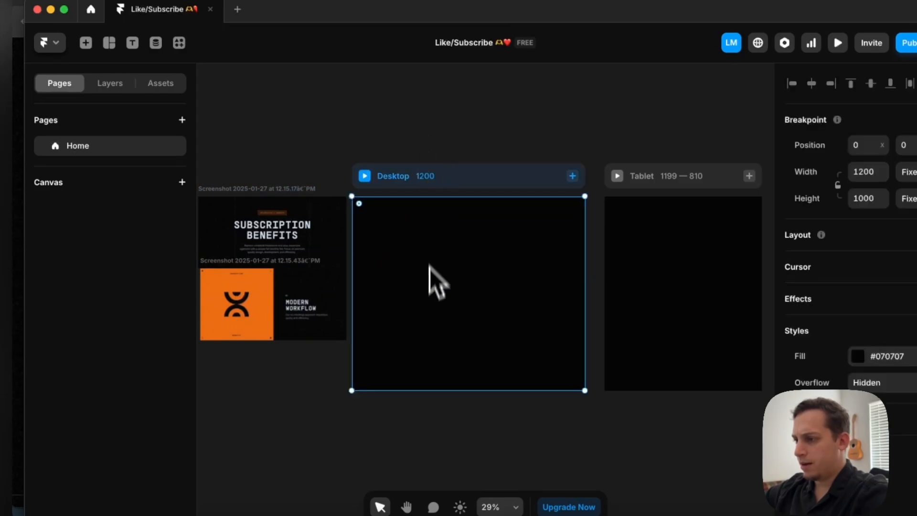
Add a text layer reading "THIS IS A HEADER" on the empty canvas below the reference screenshots
scroll(433, 291, "left", 2)
left_click(328, 174)
key("t")
left_click(339, 414)
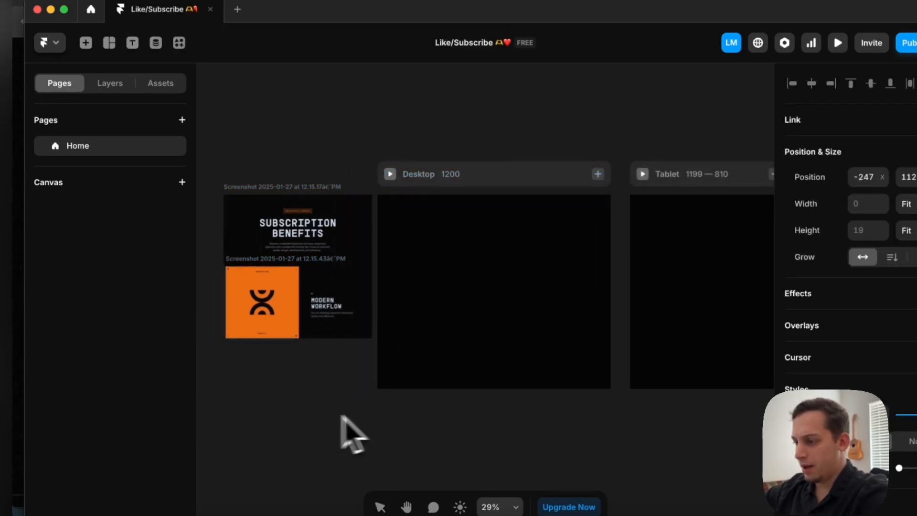
type("S")
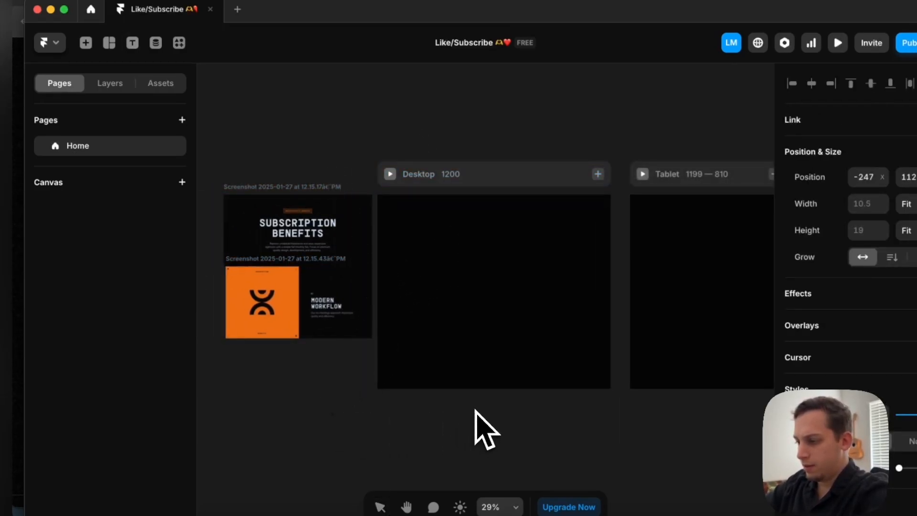
type("ubscripti")
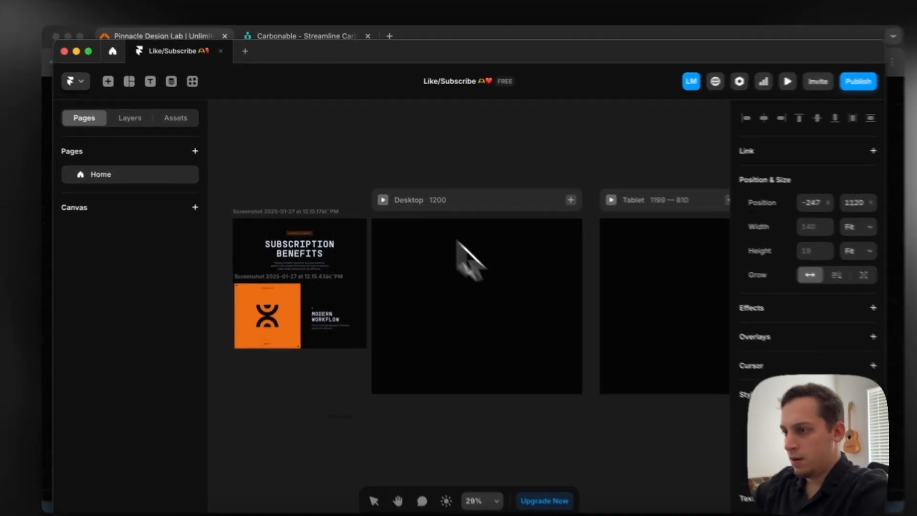
Locate the new header text among the layers and set its font size to 64 pixels
left_click(143, 118)
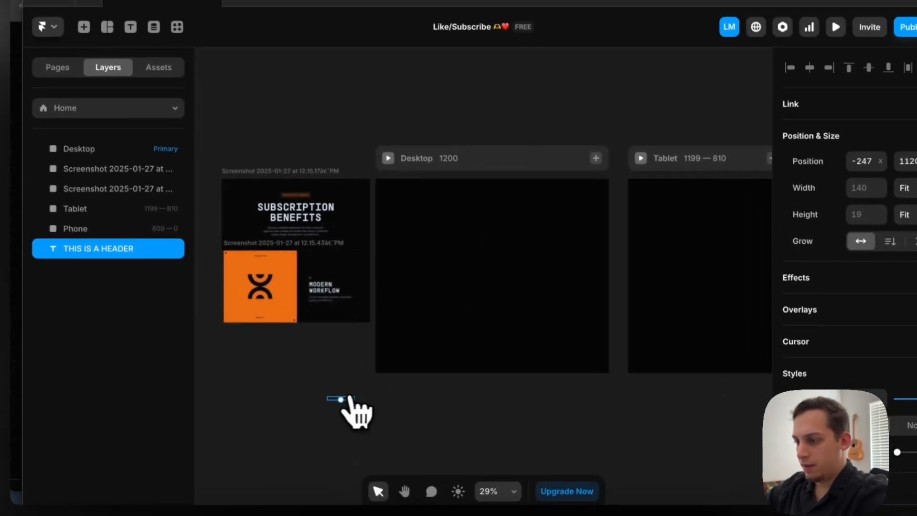
left_click_drag(397, 422, 479, 355)
left_click_drag(418, 324, 382, 406)
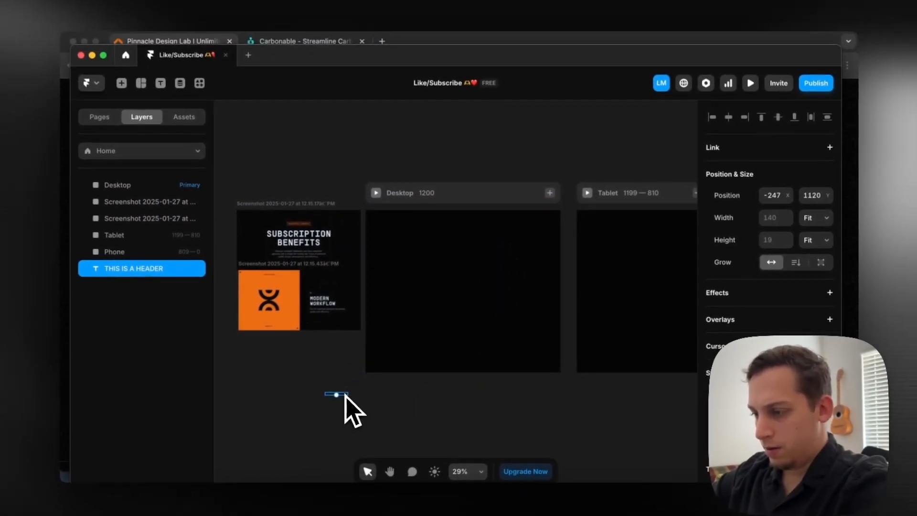
scroll(341, 395, "up", 5)
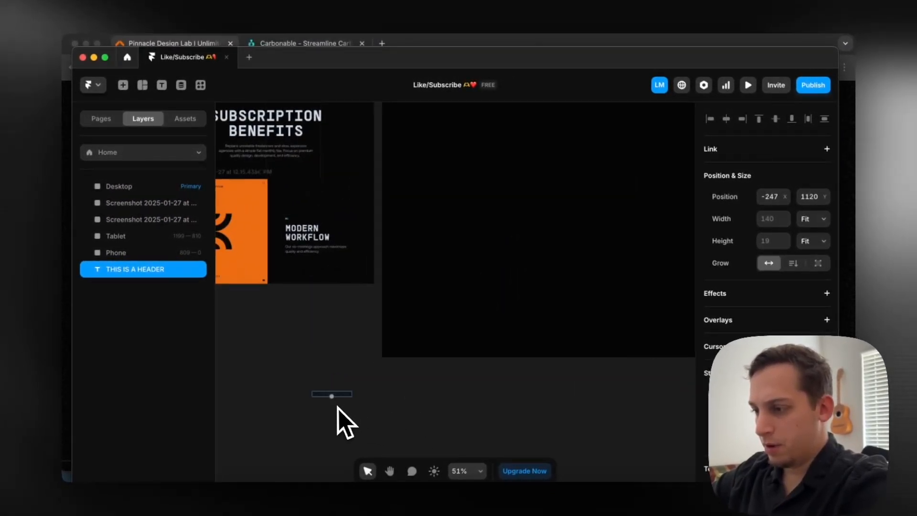
scroll(769, 344, "down", 5)
scroll(769, 334, "up", 2)
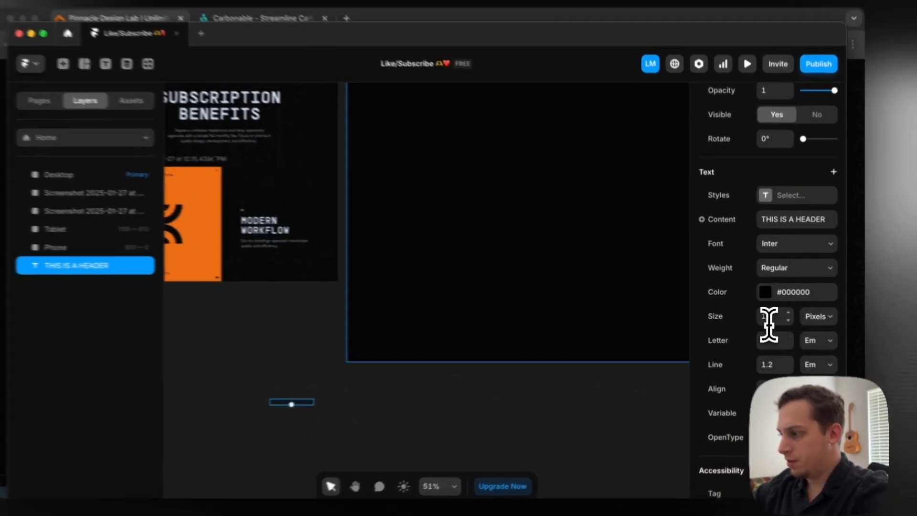
left_click(770, 315)
type("64")
key("Return")
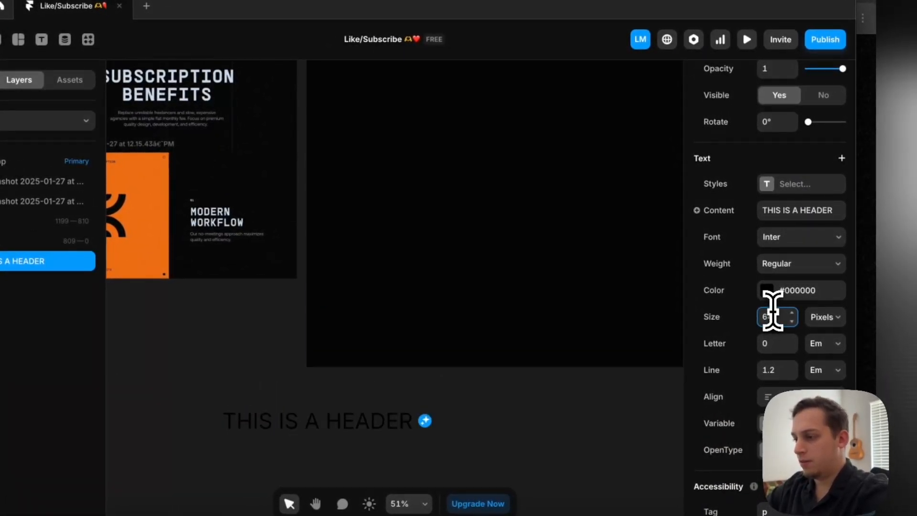
Move the header text into the upper middle of the desktop frame and colour it white, #FFFFFF
scroll(495, 405, "down", 3)
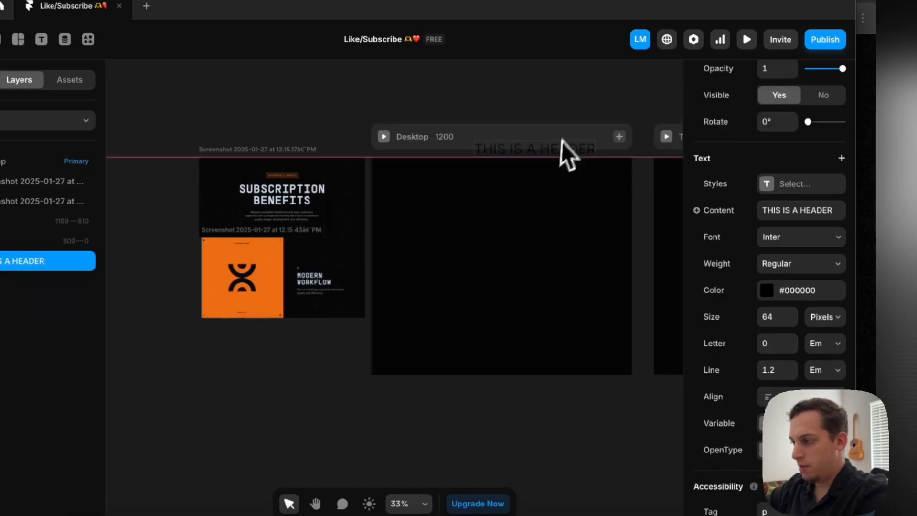
left_click_drag(560, 142, 529, 232)
left_click(766, 295)
left_click(609, 360)
left_click_drag(632, 351, 385, 276)
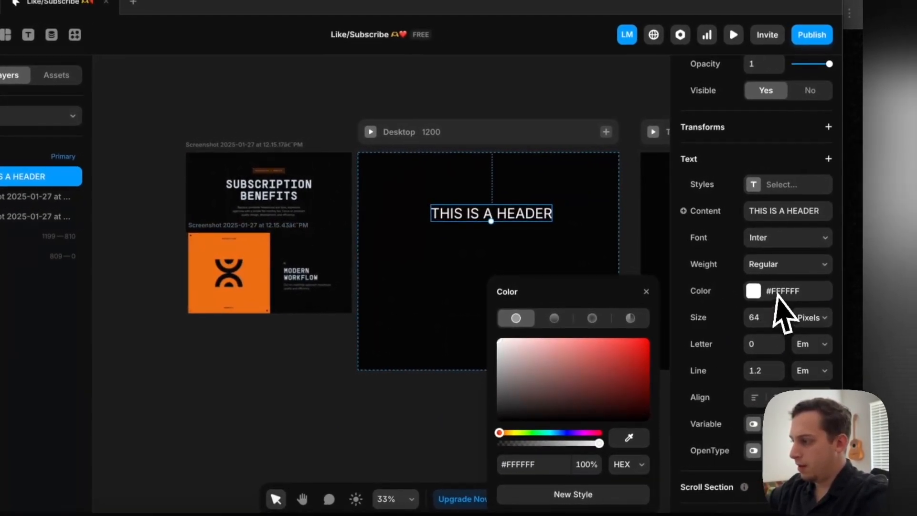
Set the header's font to Barlow with Semibold weight and move the text slightly higher in the desktop frame
left_click(827, 239)
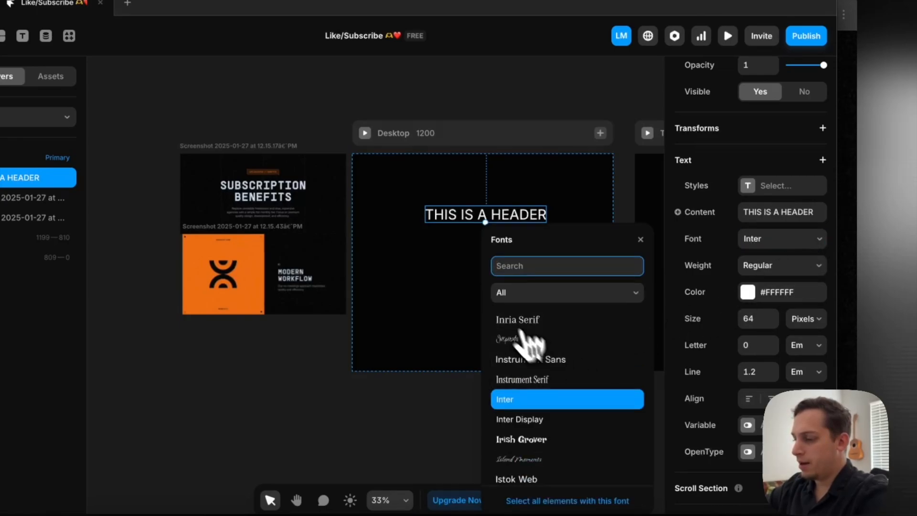
type("bar")
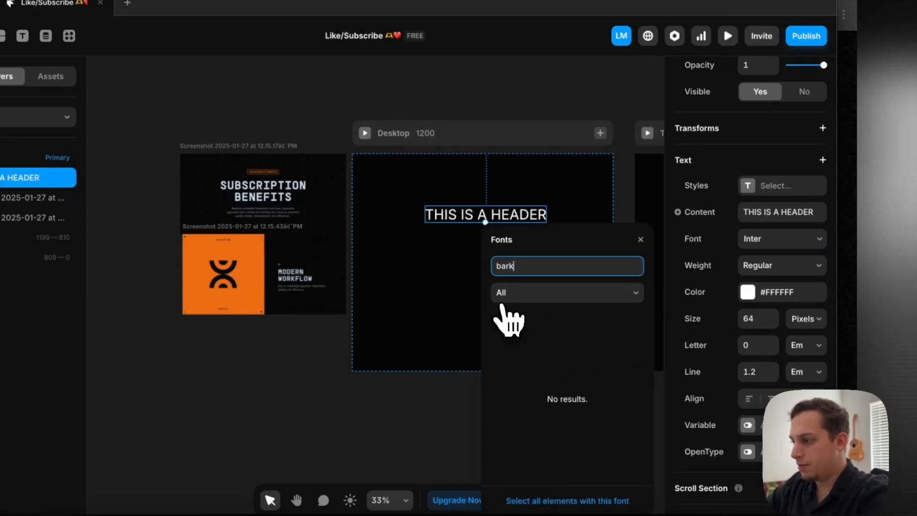
left_click(520, 323)
scroll(428, 301, "right", 3)
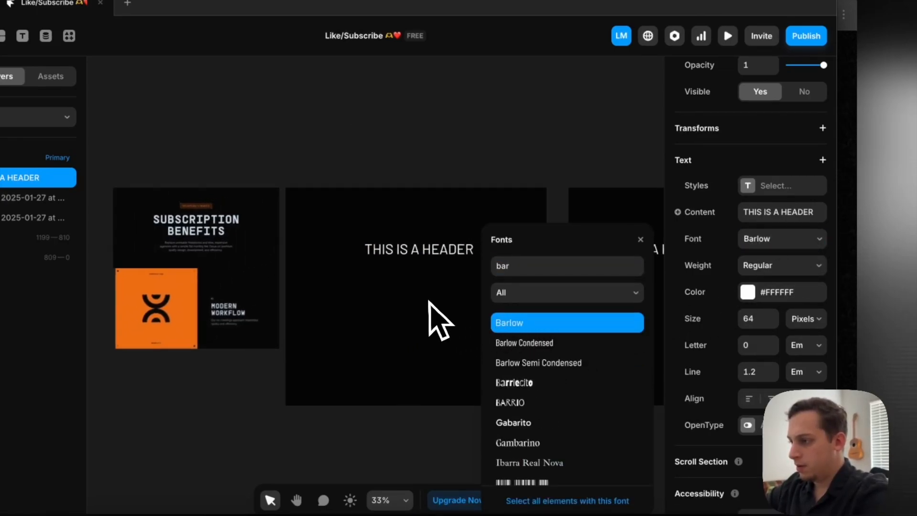
scroll(433, 260, "up", 2)
left_click(778, 265)
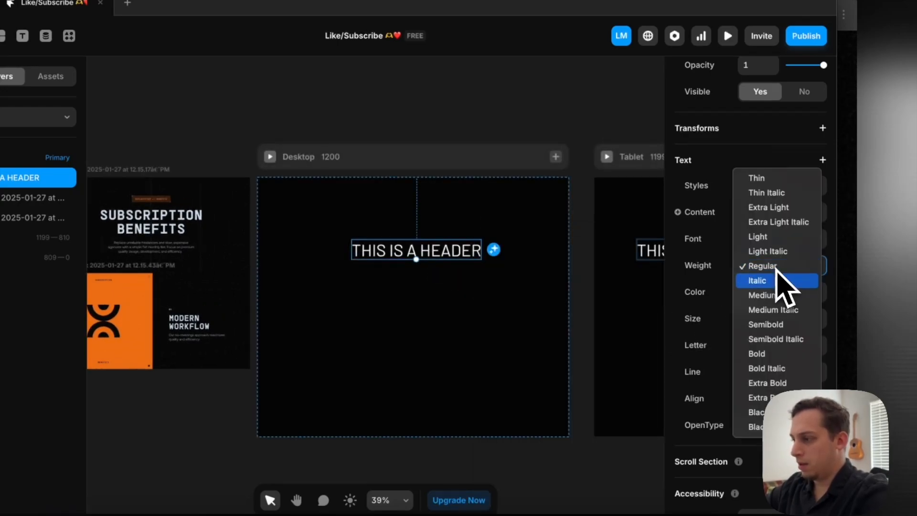
left_click(763, 327)
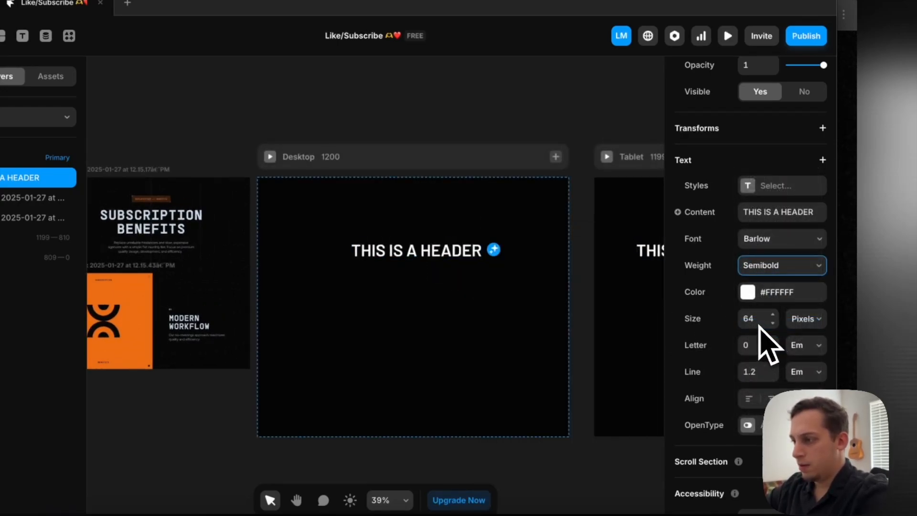
left_click_drag(450, 262, 440, 240)
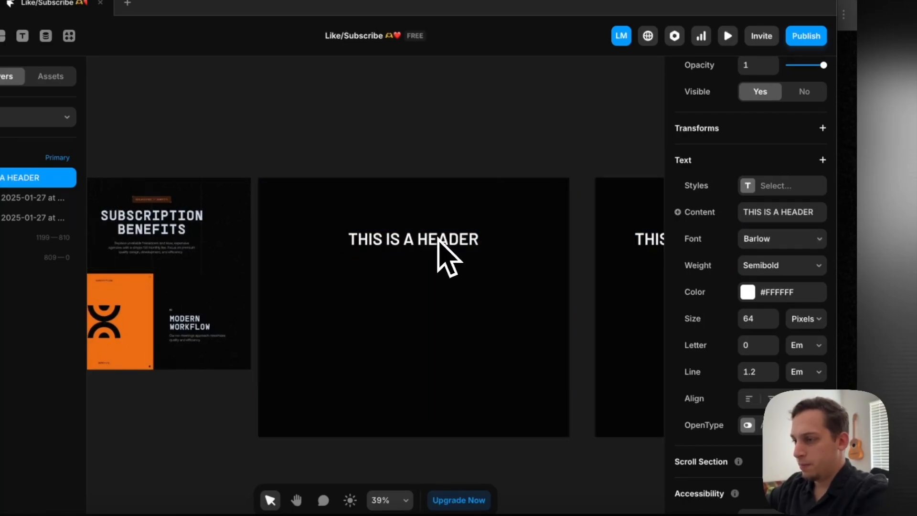
Set the desktop frame's height to fit its content
scroll(439, 240, "left", 1)
scroll(439, 239, "up", 1)
left_click(400, 178)
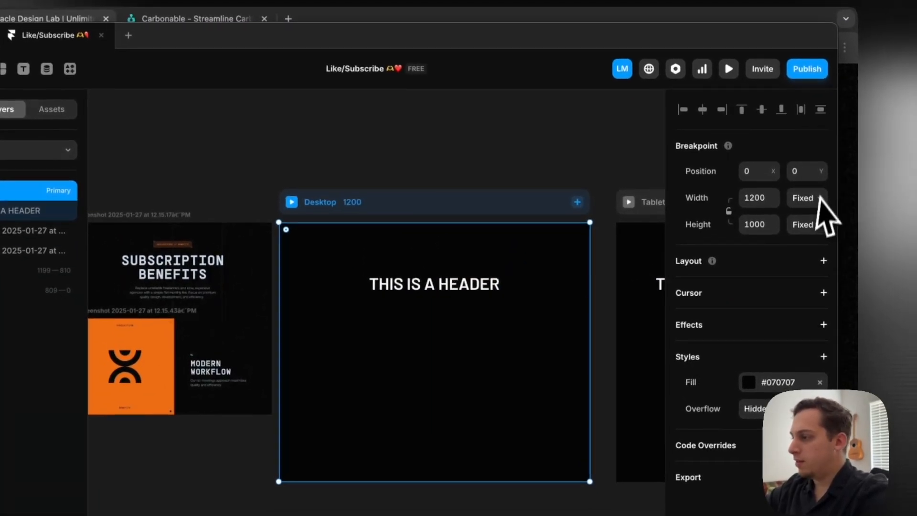
left_click(825, 229)
left_click(813, 273)
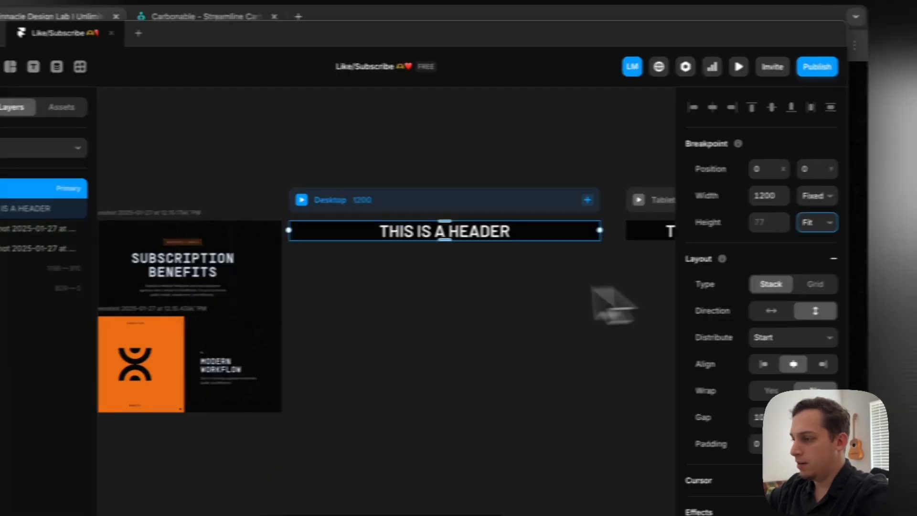
Set the header text's width to Fill so it spans the desktop frame
scroll(402, 288, "right", 8)
scroll(497, 287, "right", 3)
scroll(363, 268, "left", 10)
left_click(329, 246)
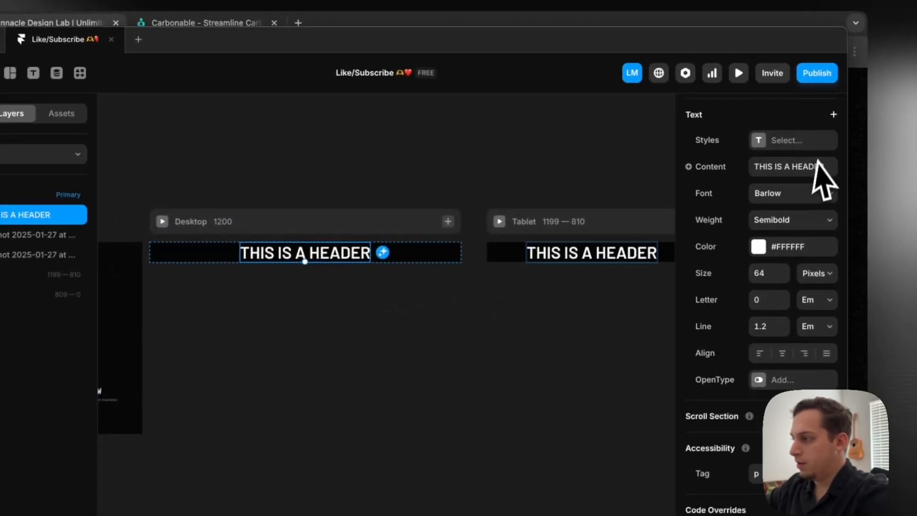
scroll(878, 178, "up", 8)
scroll(893, 221, "up", 3)
left_click(809, 184)
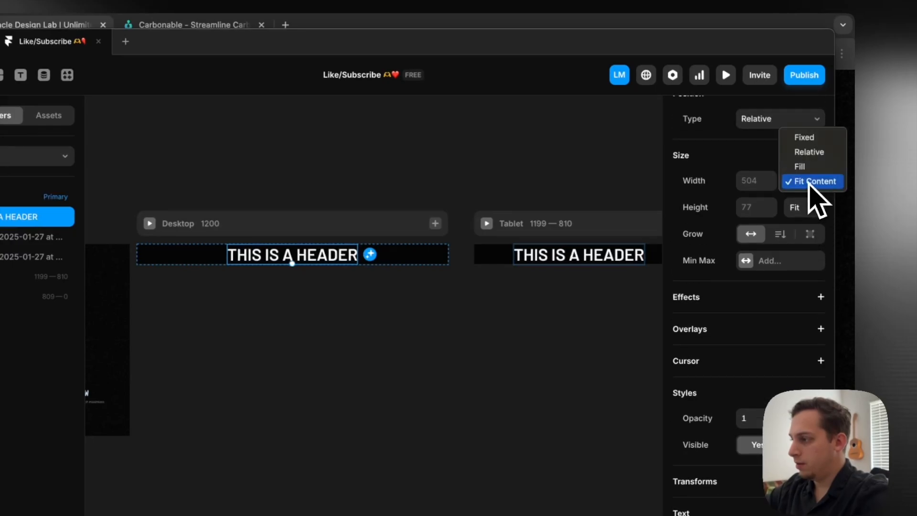
left_click(802, 168)
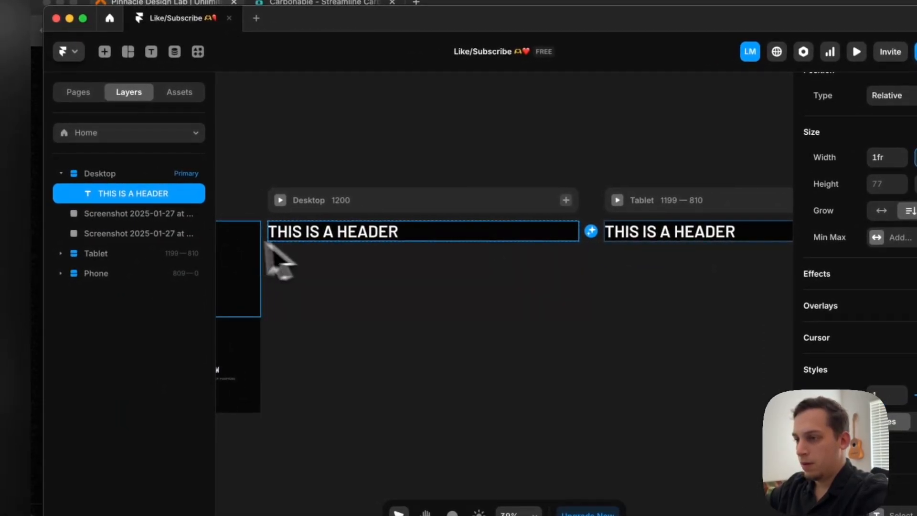
Duplicate the header text within the desktop frame and reduce the copy's font size, trying 24 and settling on 16 pixels
scroll(375, 315, "up", 6)
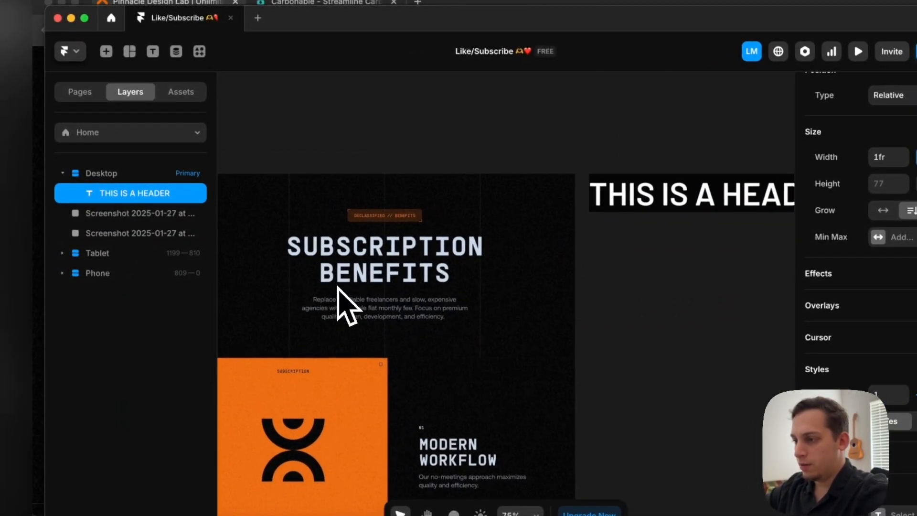
scroll(377, 340, "right", 6)
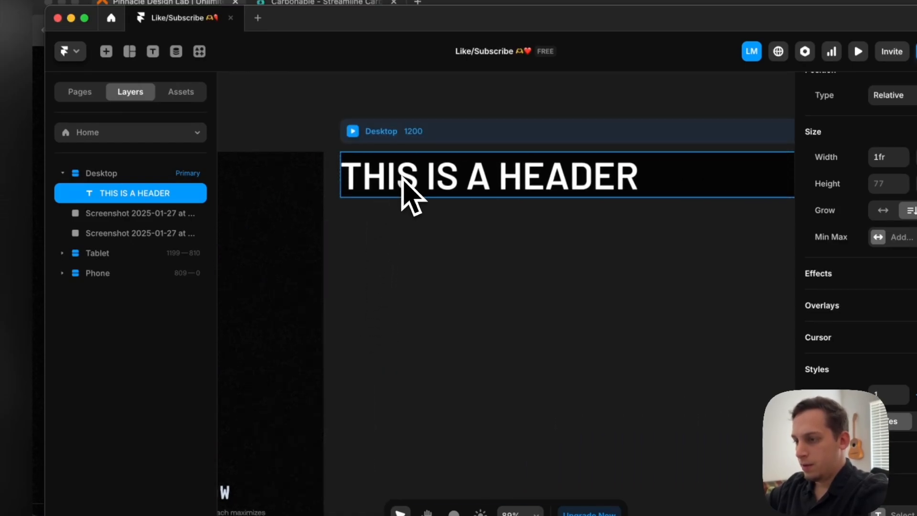
key("super+d")
scroll(425, 279, "down", 5)
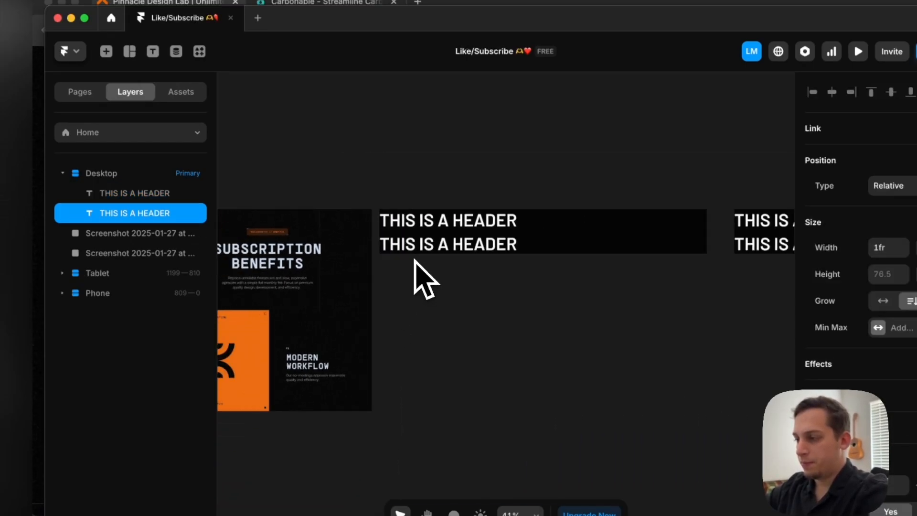
scroll(895, 405, "down", 6)
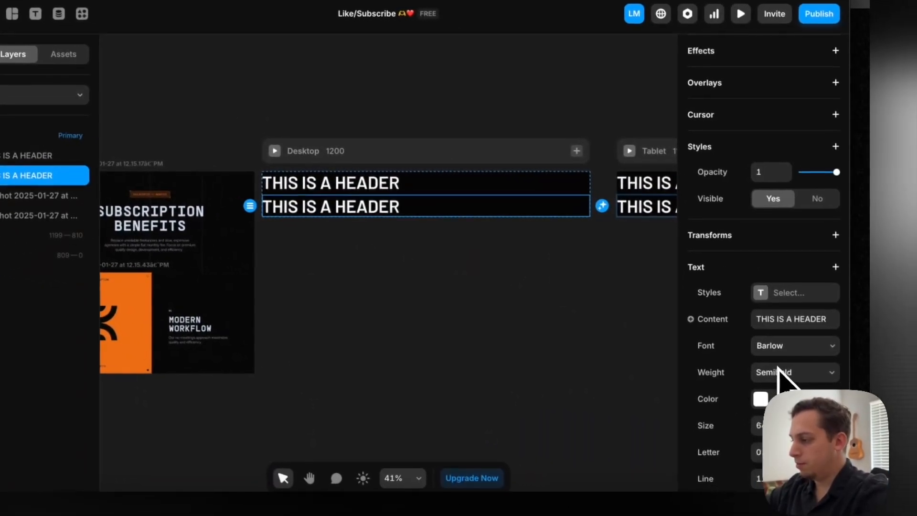
left_click(767, 428)
type("24")
key("Return")
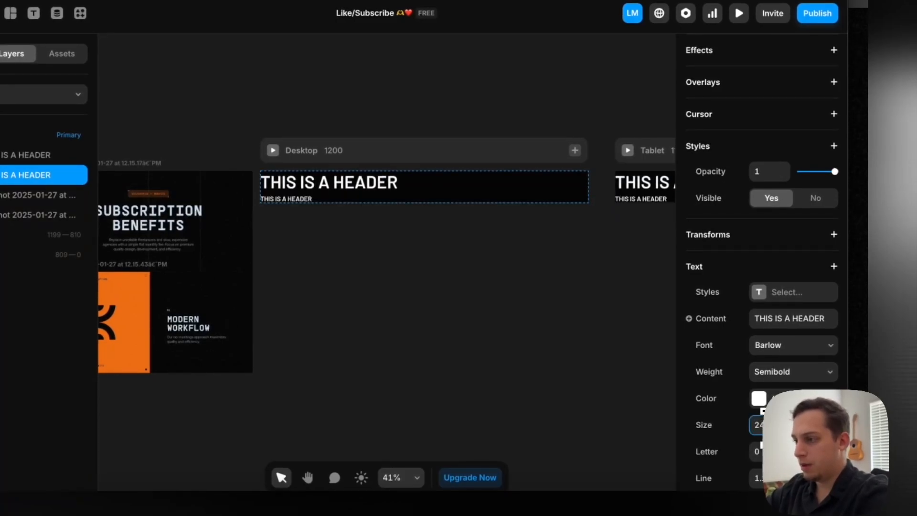
scroll(560, 325, "left", 2)
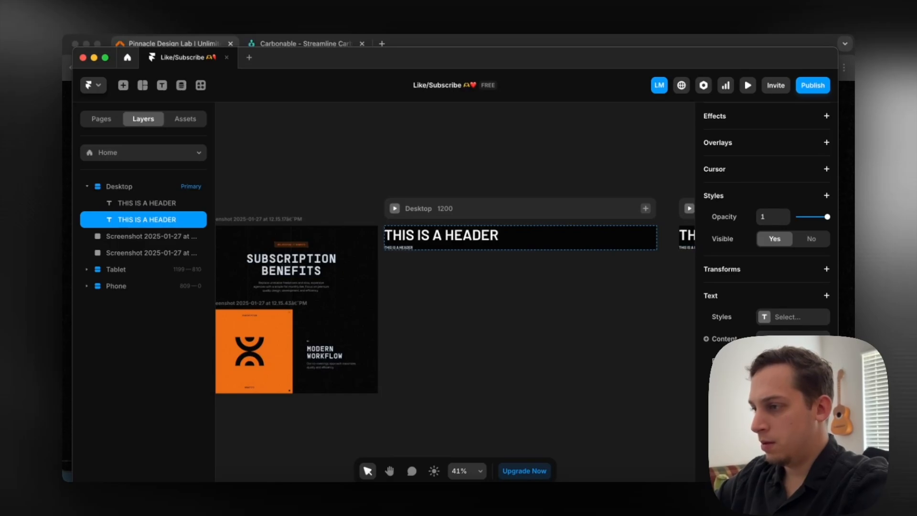
Change the smaller text's font to Inter, keep the Semibold weight, and colour it grey, #969696
left_click(783, 360)
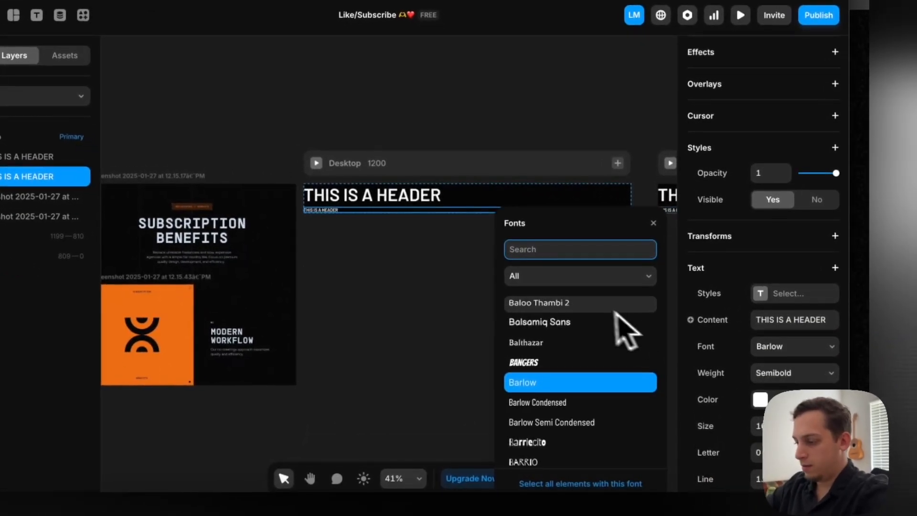
type("inter")
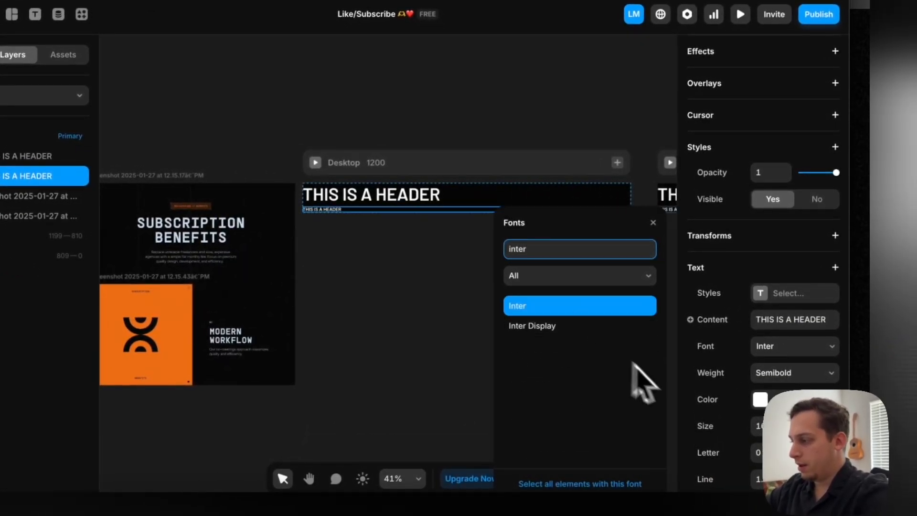
left_click(788, 399)
left_click(776, 373)
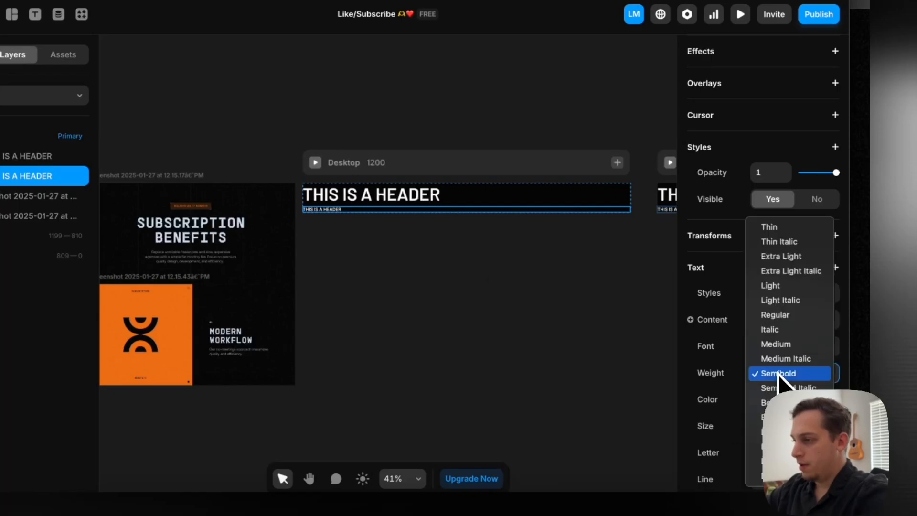
left_click(319, 226)
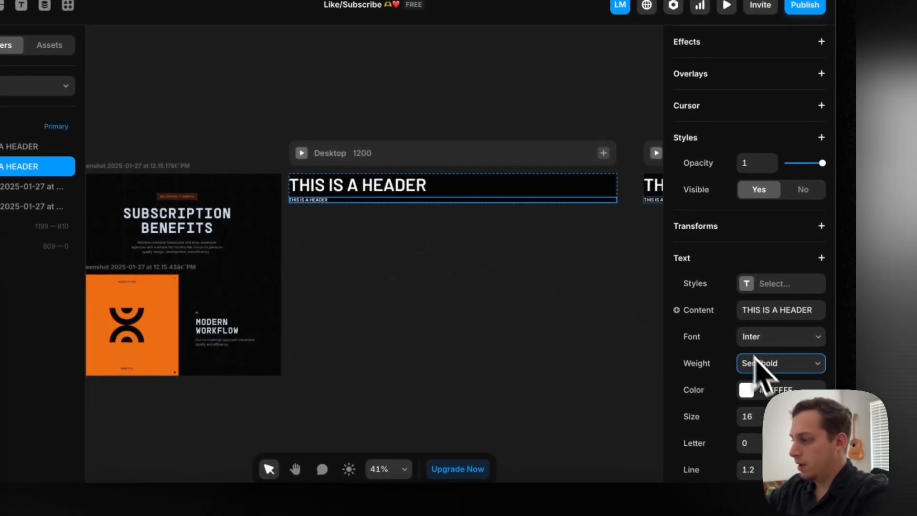
left_click(753, 393)
left_click_drag(623, 359, 486, 365)
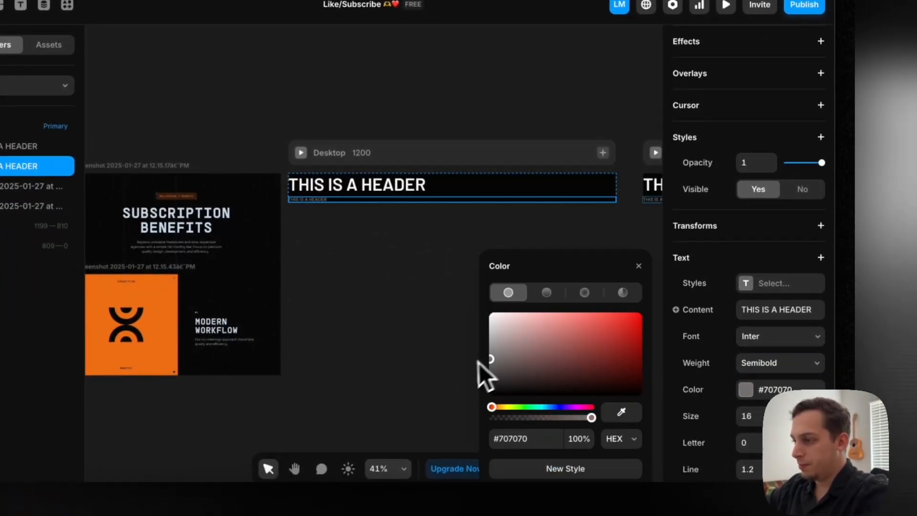
left_click(452, 368)
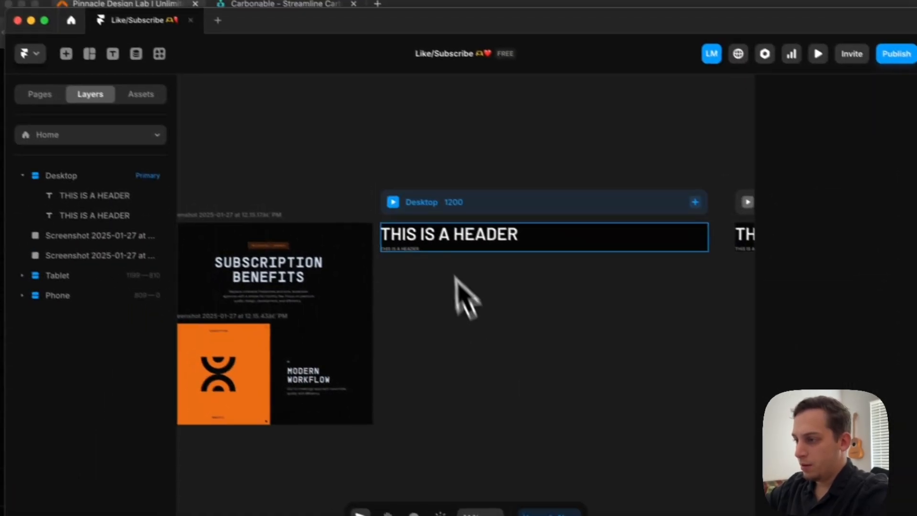
Replace the smaller text's content with 2 sentences of placeholder text using the Lorem Ipsum plugin
left_click(320, 198)
left_click(186, 82)
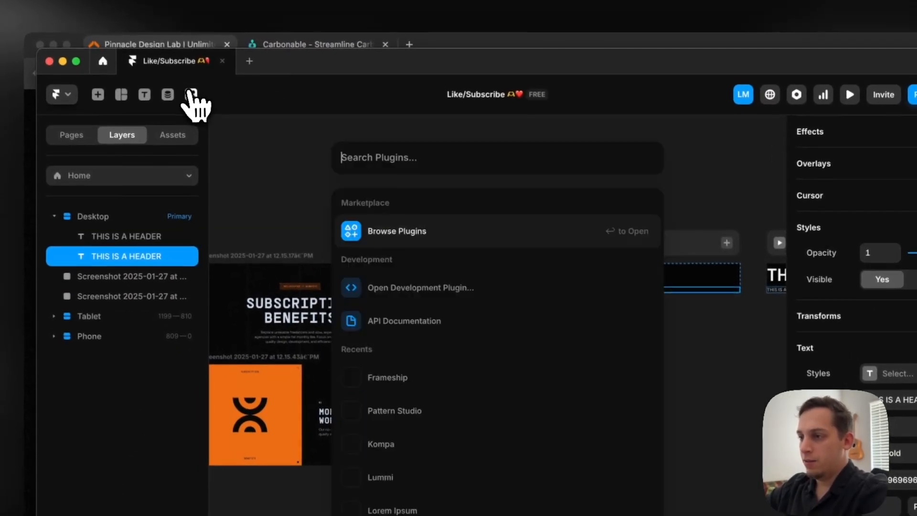
type("lorem")
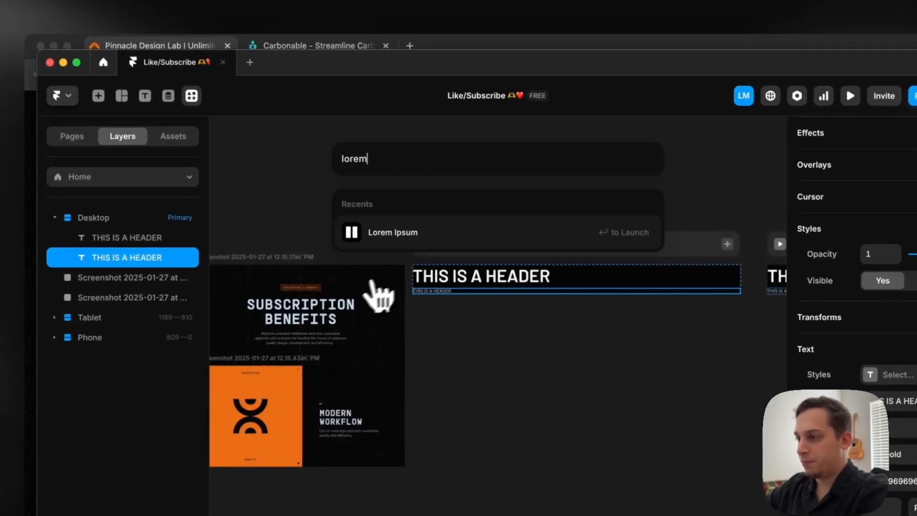
left_click(401, 237)
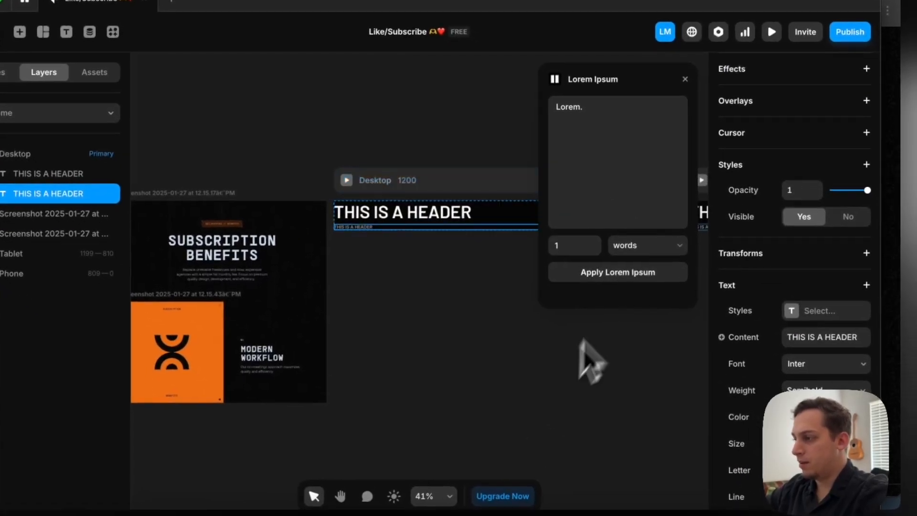
left_click(647, 246)
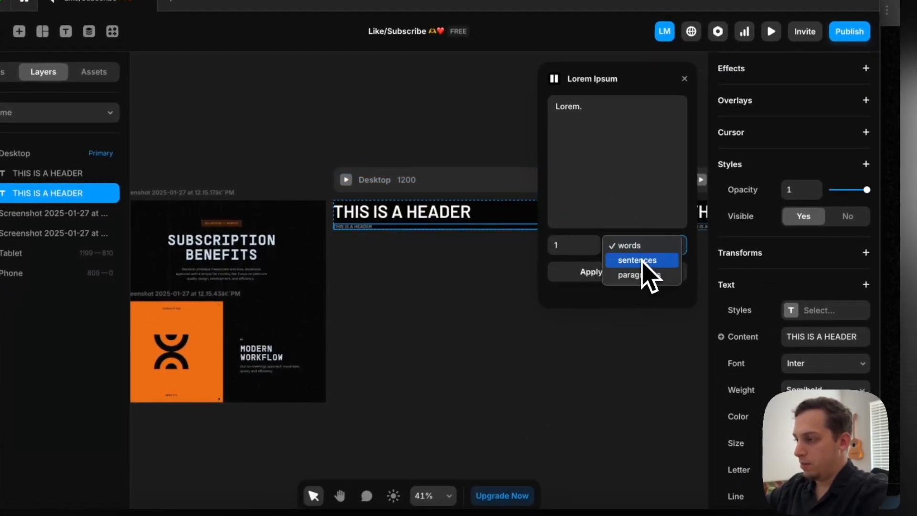
left_click(640, 260)
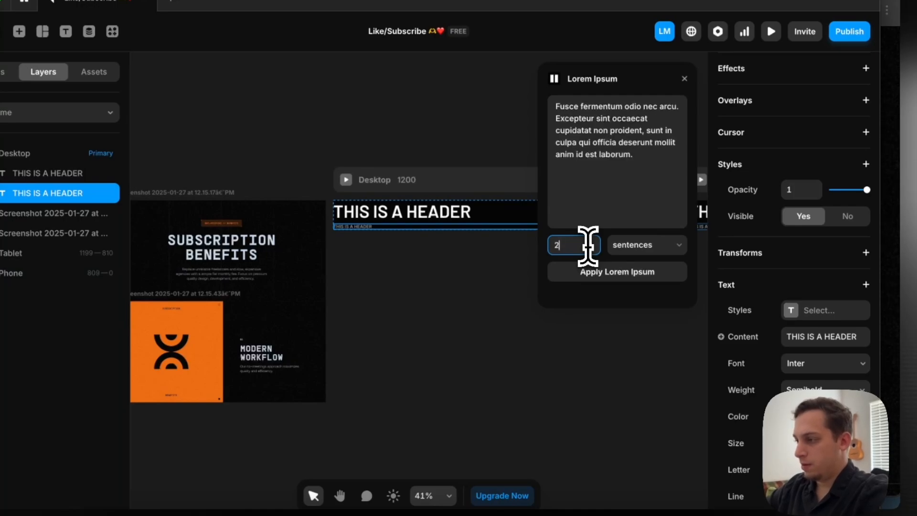
left_click(600, 272)
Group the header and the placeholder paragraph beneath it into a new stack inside the desktop frame
scroll(419, 231, "up", 4)
scroll(397, 226, "right", 5)
scroll(395, 225, "down", 4)
scroll(444, 172, "left", 6)
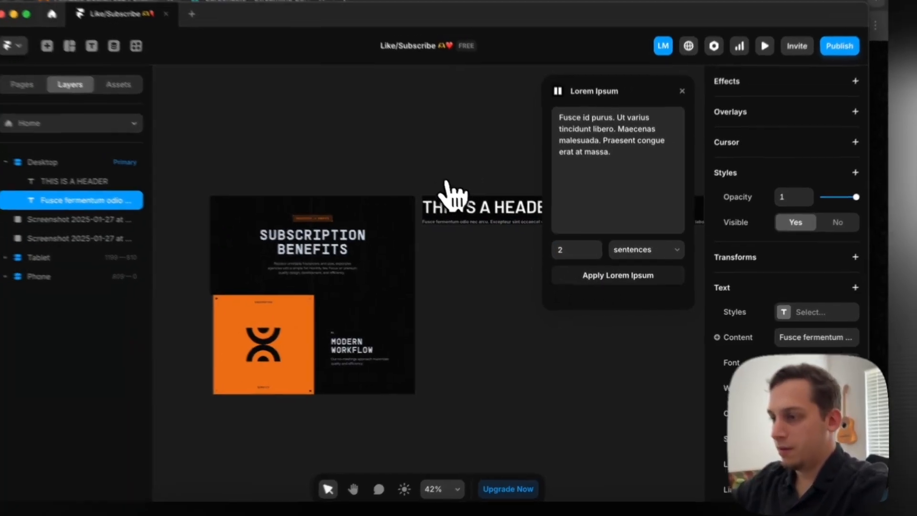
scroll(283, 284, "up", 5)
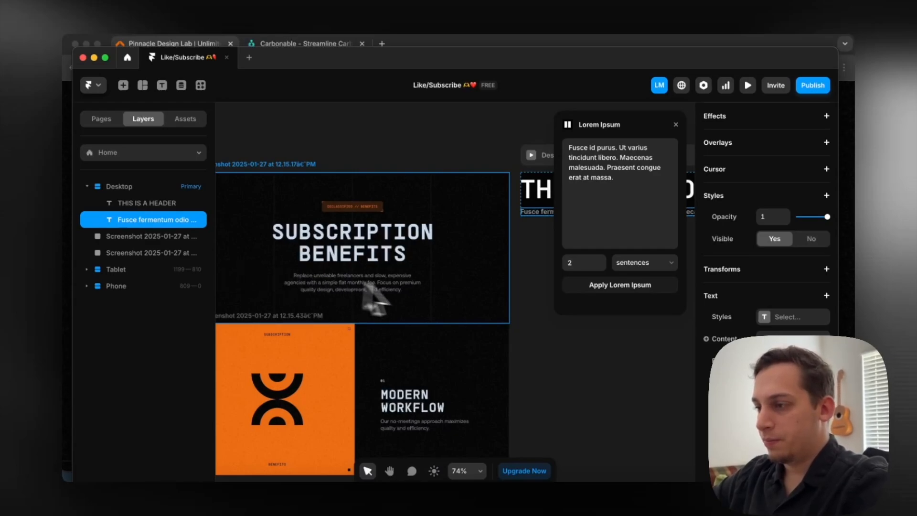
scroll(397, 301, "right", 8)
left_click(137, 203, "shift")
right_click(137, 202)
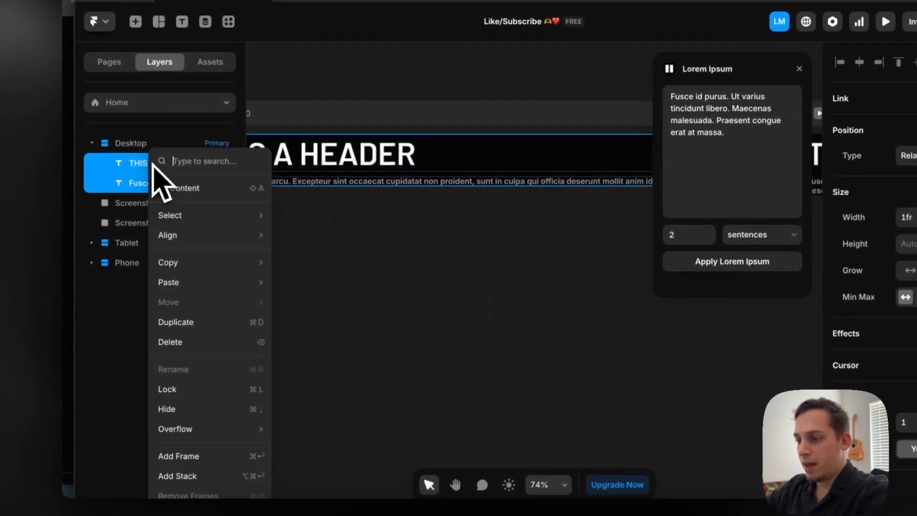
left_click(191, 475)
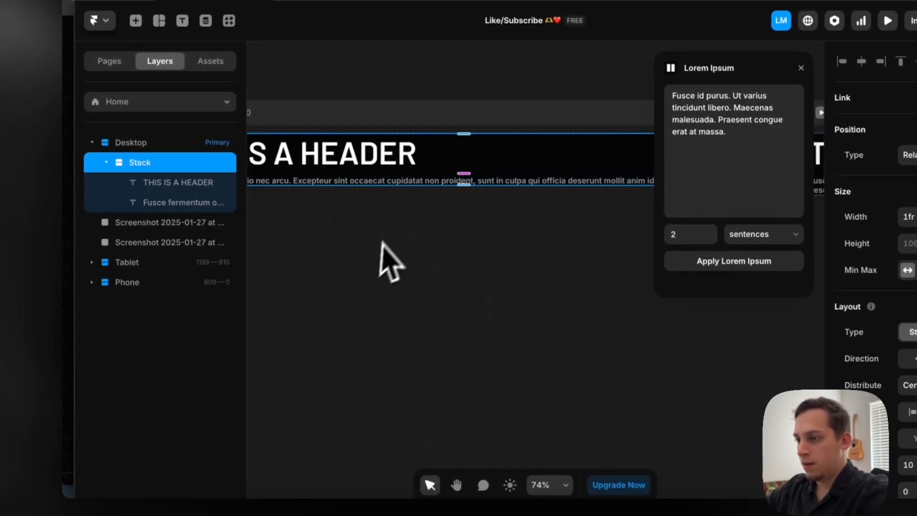
Set the desktop frame's layout distribution to Center and select the stack holding the header and paragraph
scroll(380, 246, "down", 5)
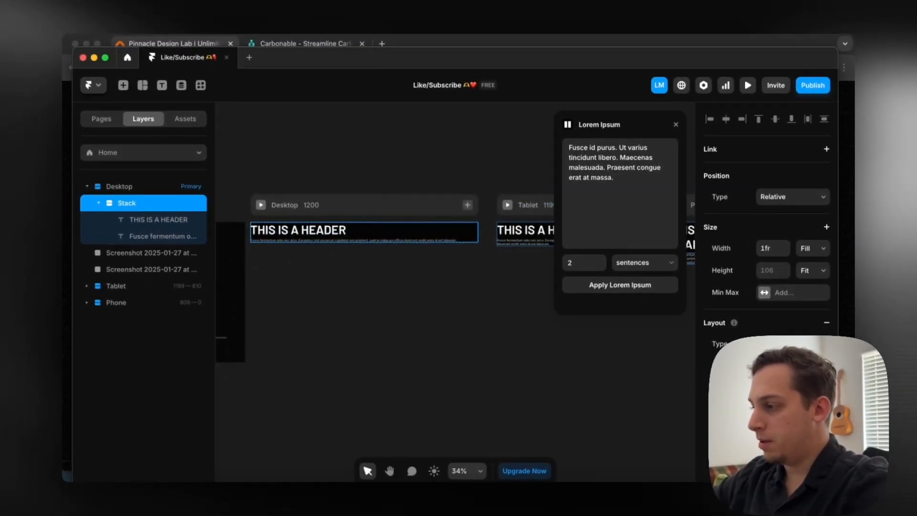
left_click(153, 187)
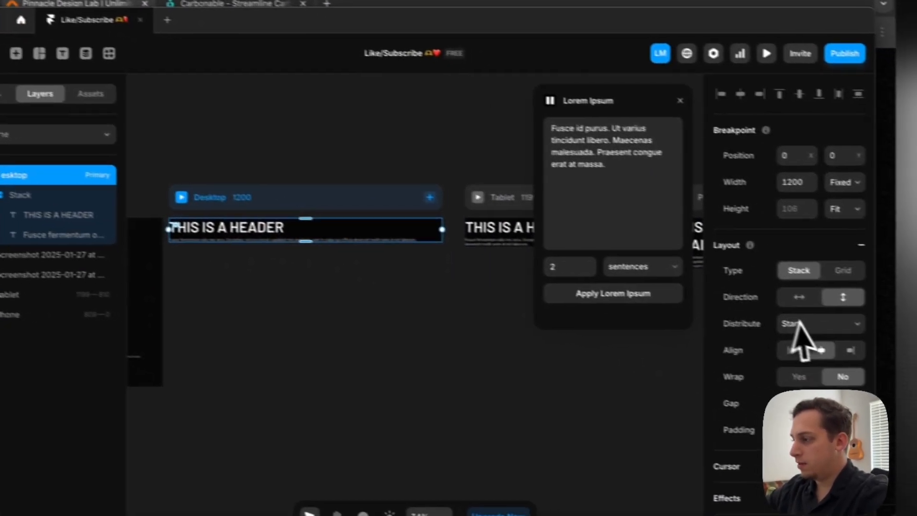
left_click(791, 311)
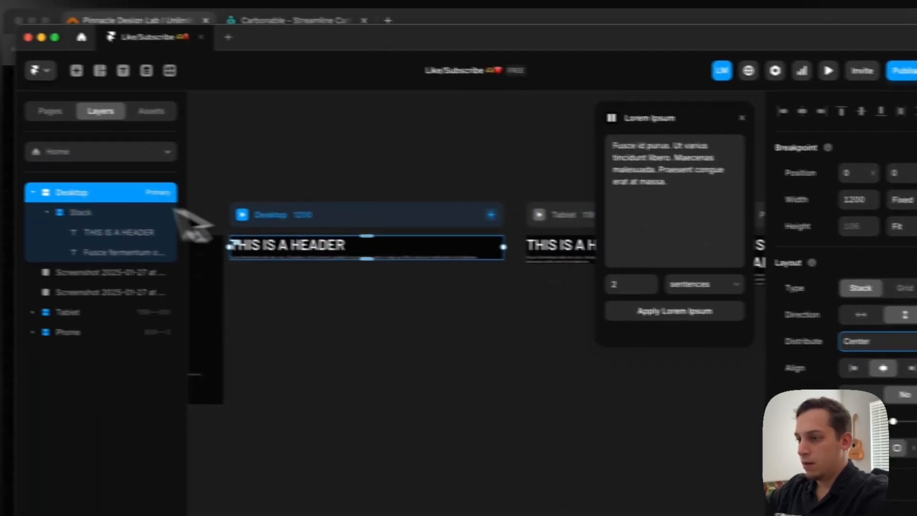
left_click(18, 187)
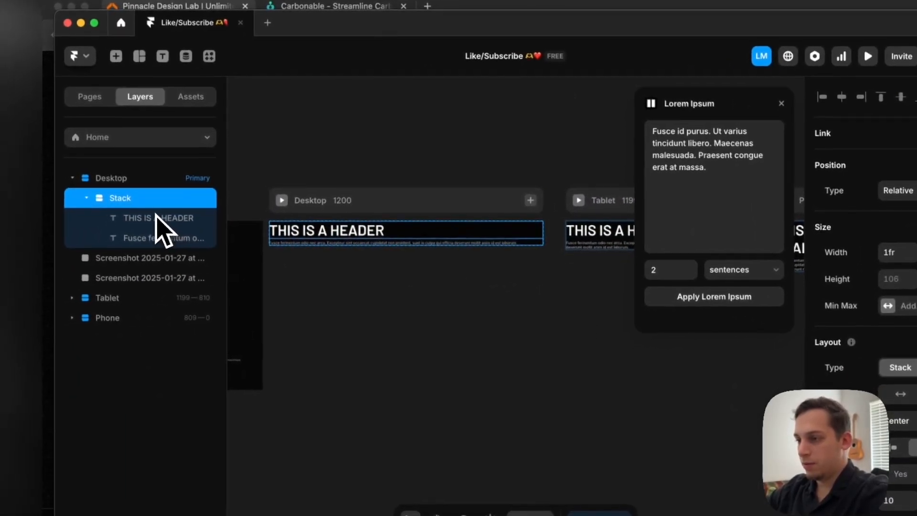
Center-align the text of both the header and the placeholder paragraph in the desktop frame's stack
left_click(158, 218)
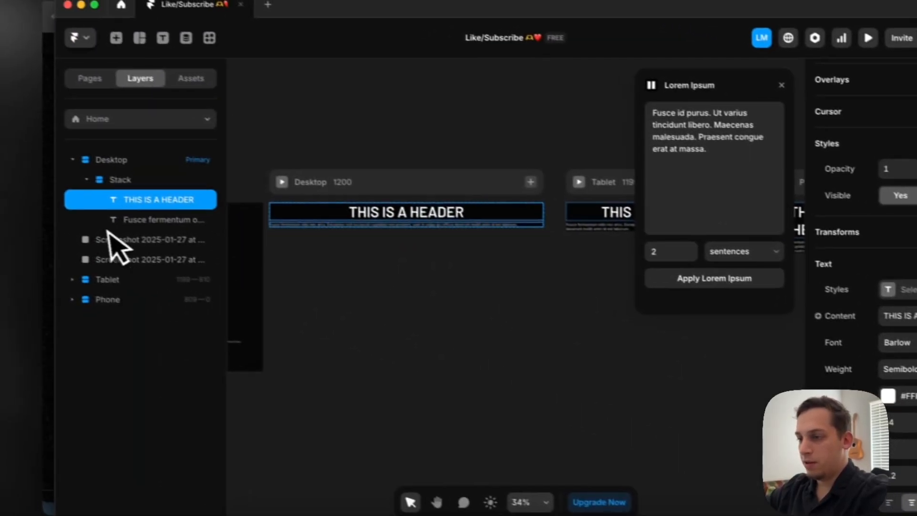
left_click(20, 186)
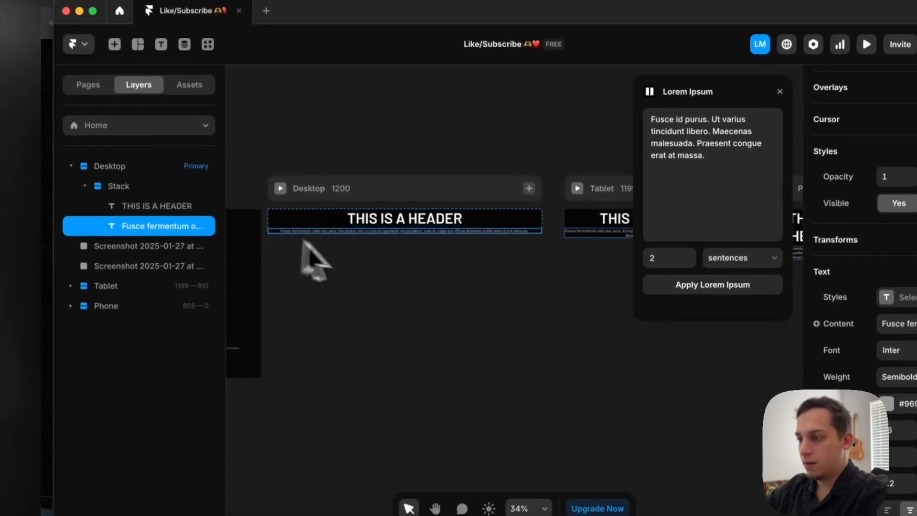
scroll(306, 244, "left", 5)
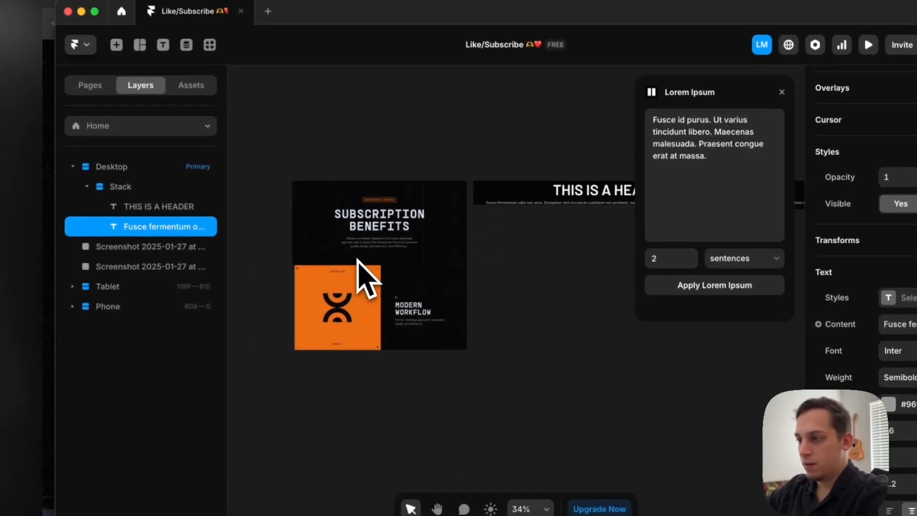
Rename the stack holding the header and paragraph as Hero
left_click(200, 187)
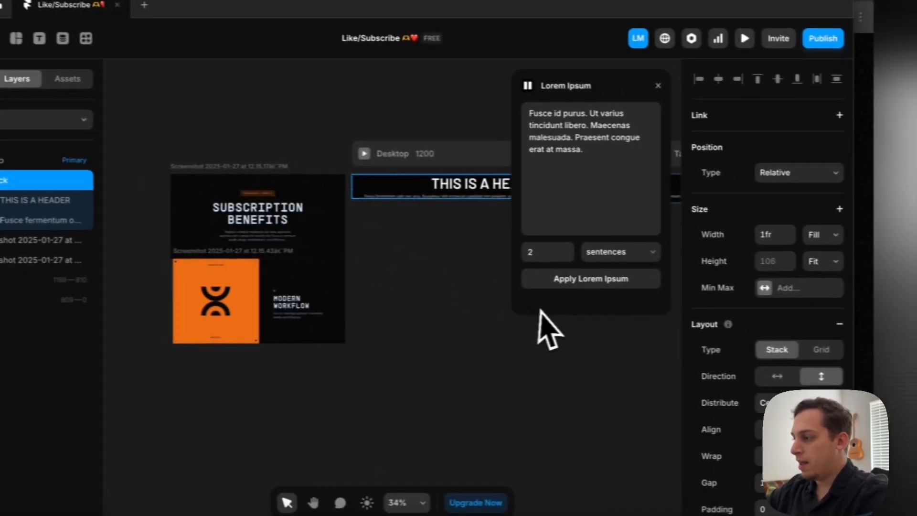
left_click(819, 219)
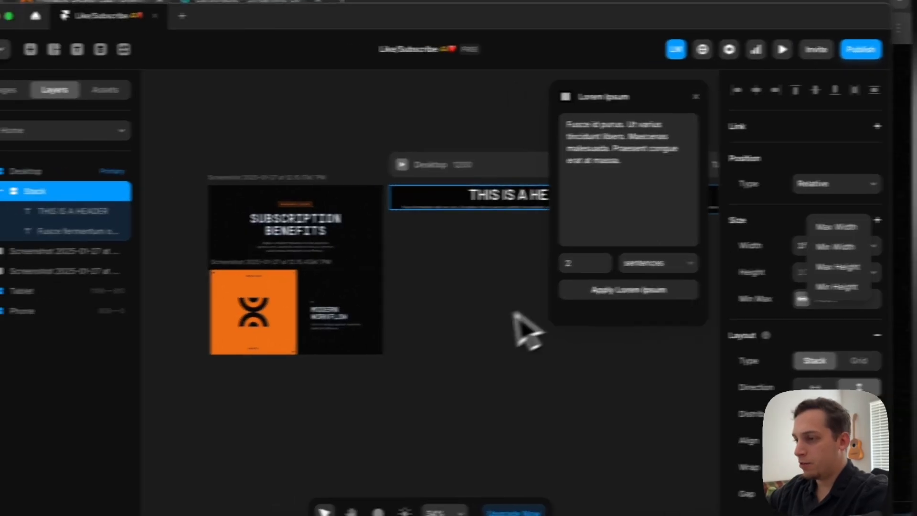
left_click(363, 302)
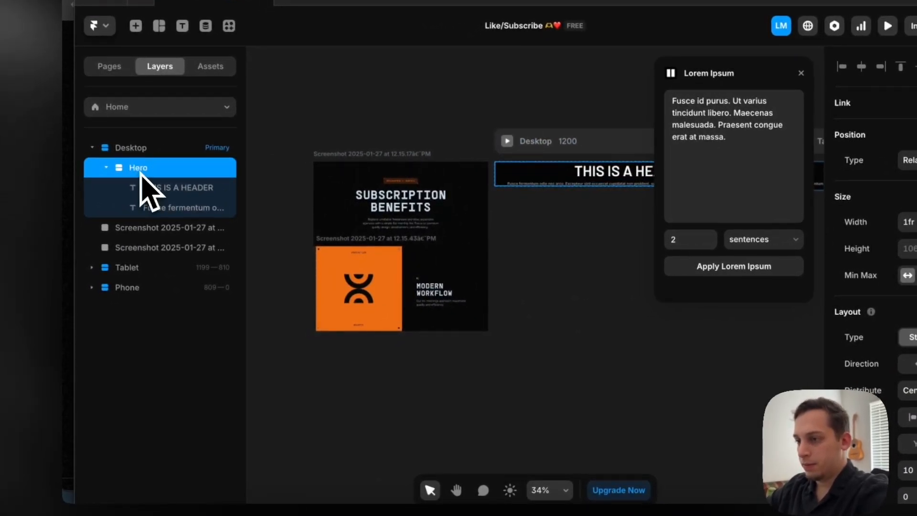
Group the header and paragraph inside Hero into a nested stack and name it Text
left_click(169, 190)
left_click(172, 210, "shift")
right_click(172, 210)
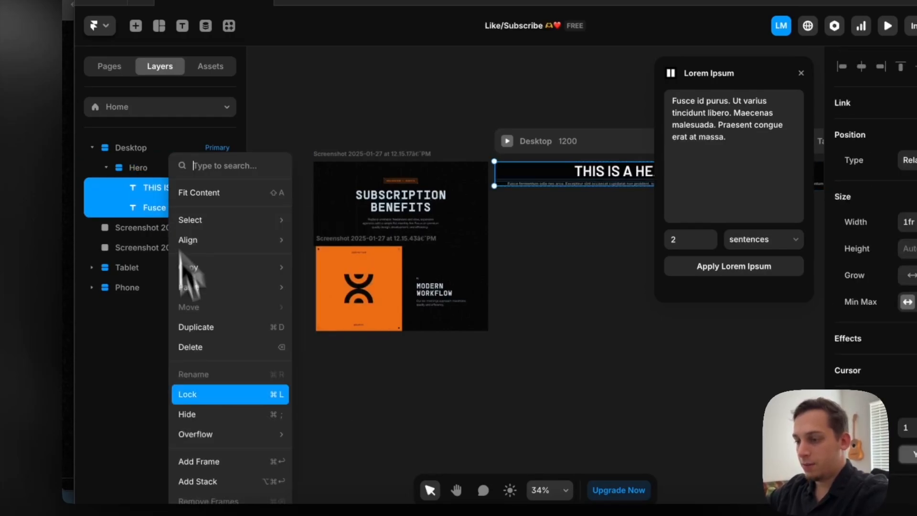
left_click(207, 470)
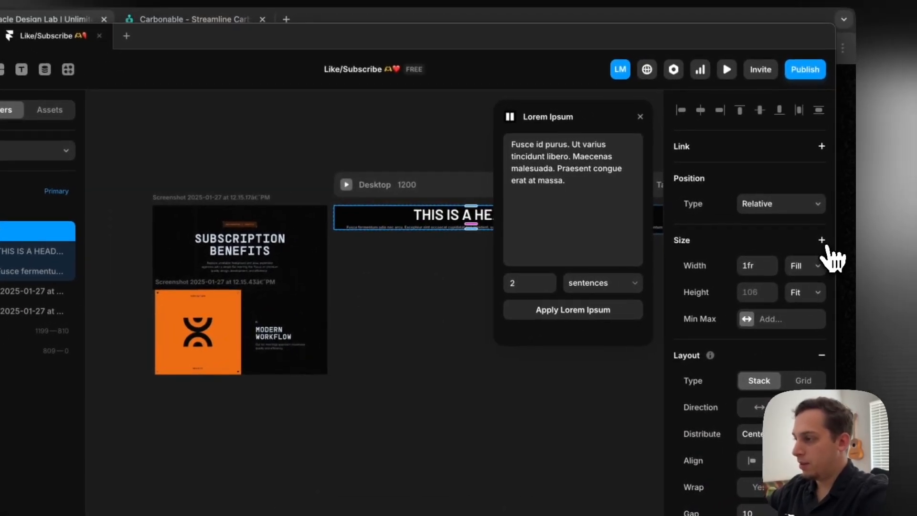
Close the Lorem Ipsum plugin and give the Text stack a fixed maximum width of 540
left_click(823, 241)
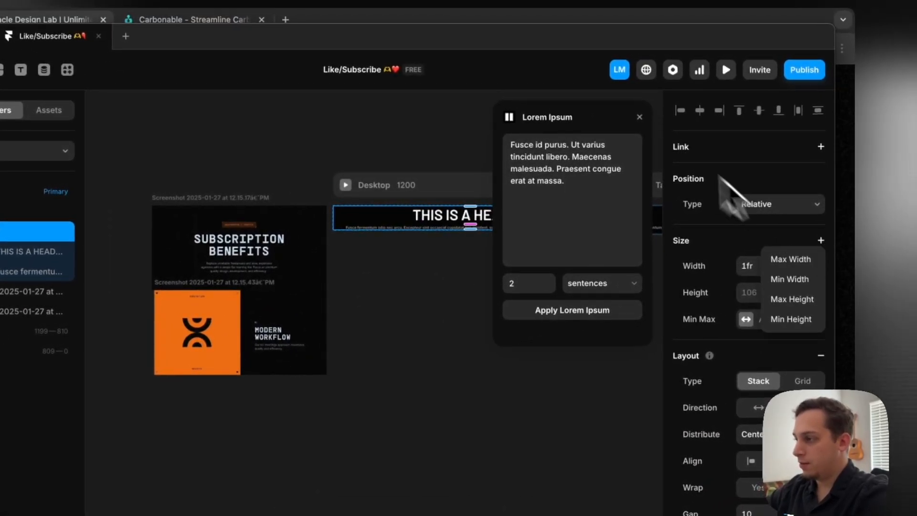
left_click(639, 118)
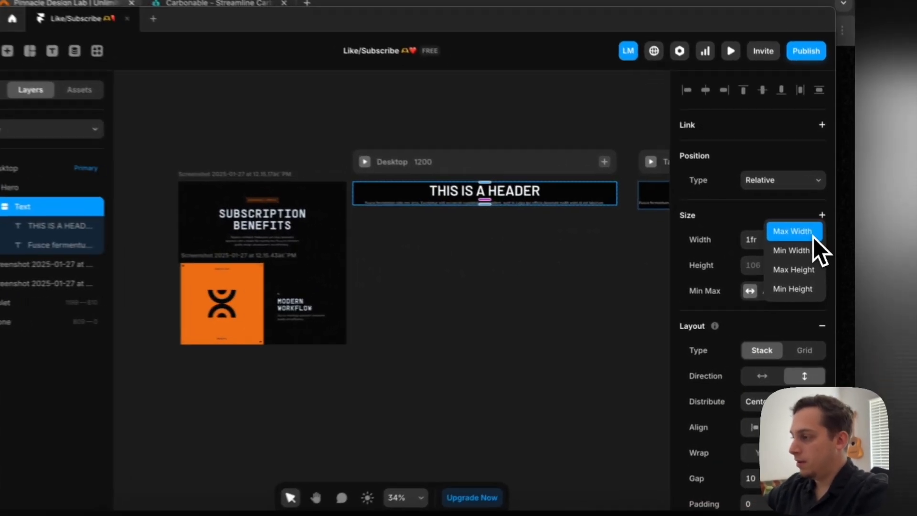
left_click(800, 241)
left_click(807, 290)
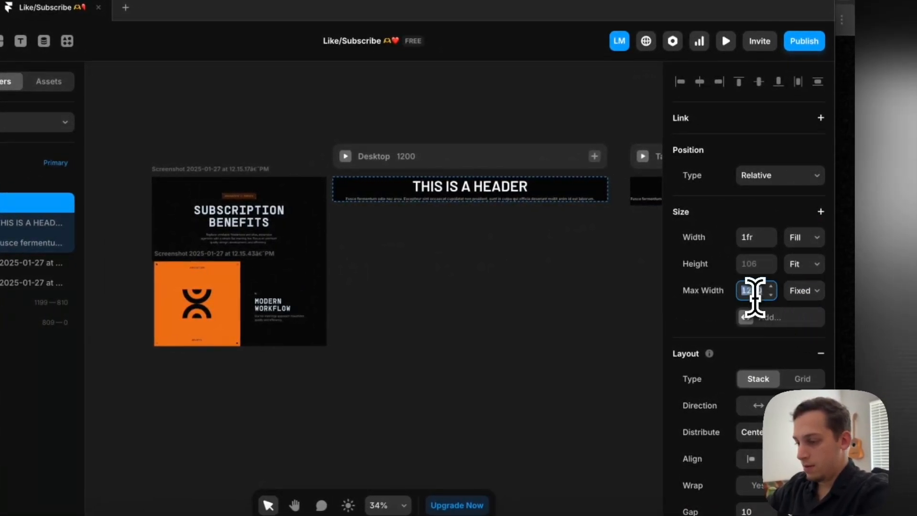
key("Return")
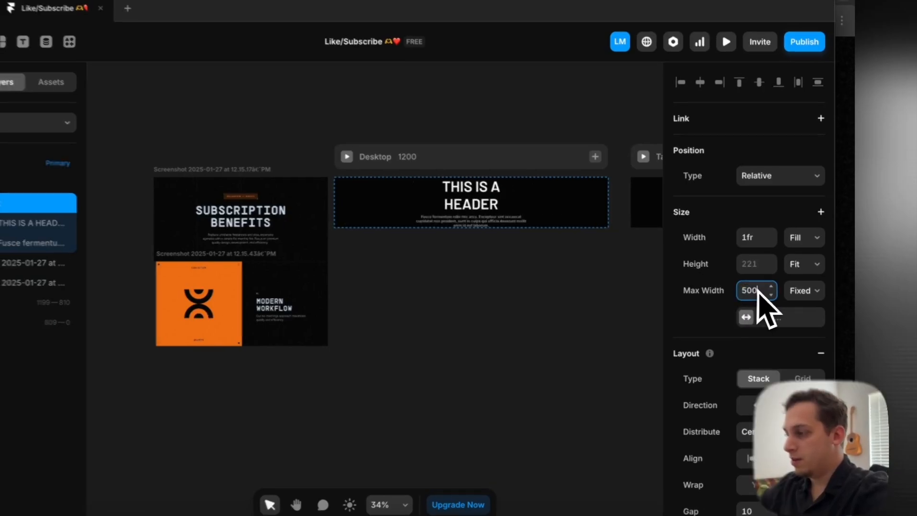
key("shift+Up")
key("shift+Up")
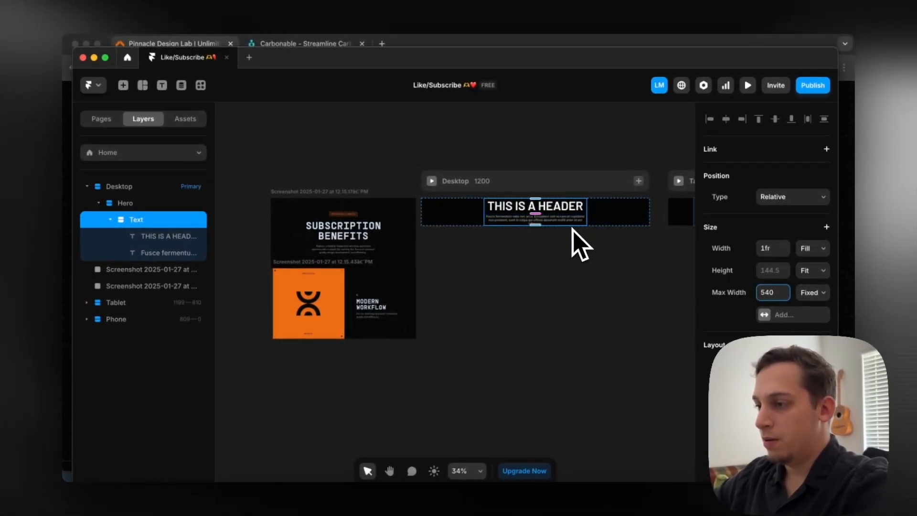
Reduce the gap between the header and paragraph in the Text stack
left_click(572, 230)
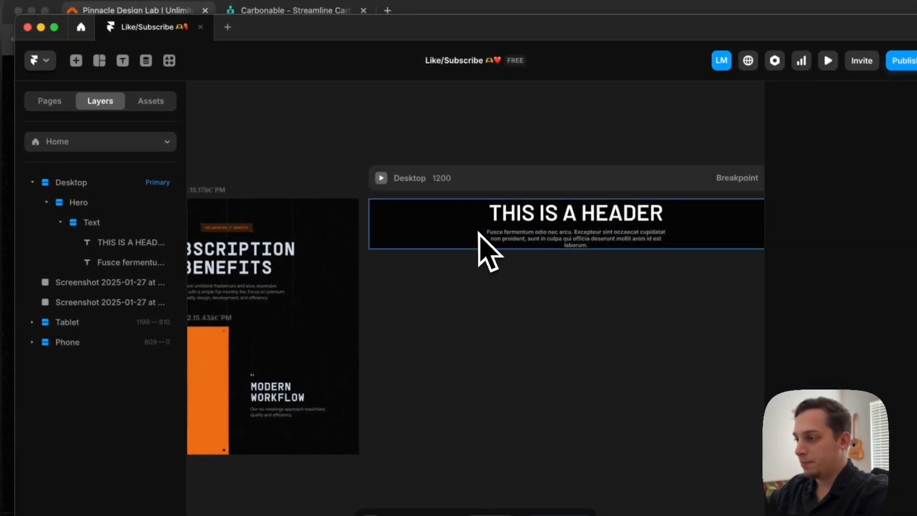
left_click(527, 230)
left_click(76, 222)
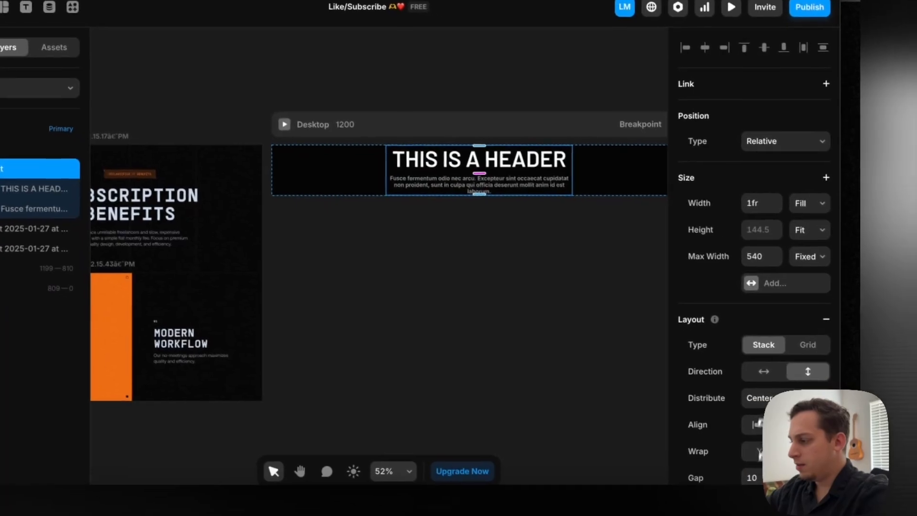
left_click(755, 473)
key("shift+Up")
type("0")
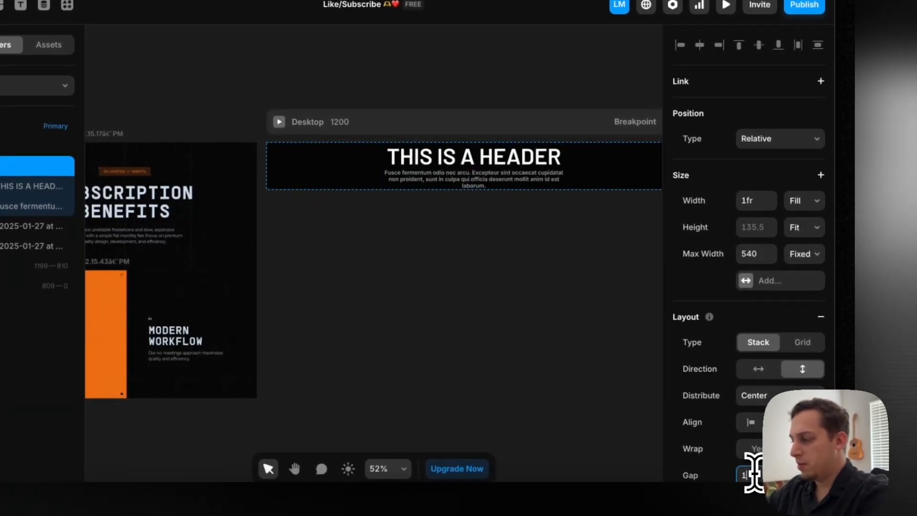
left_click(449, 245)
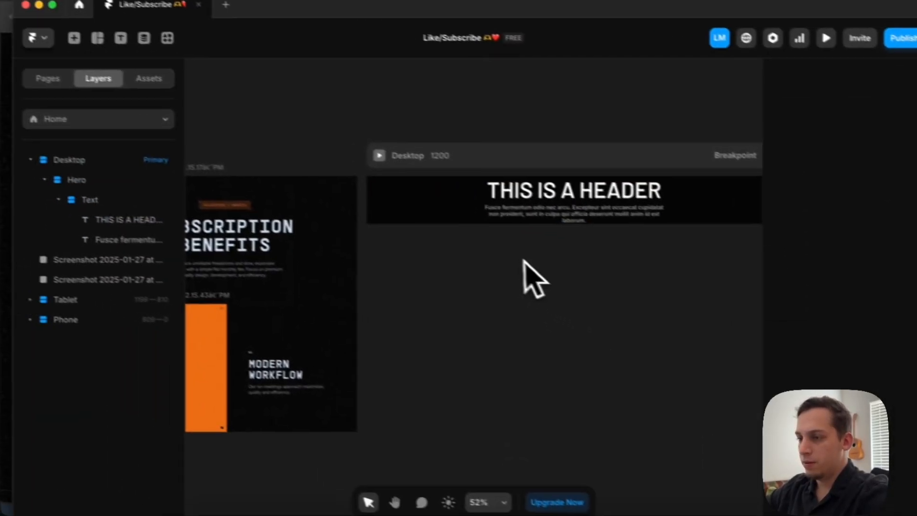
Set the Hero stack's top and bottom padding to 120 each
left_click(125, 218)
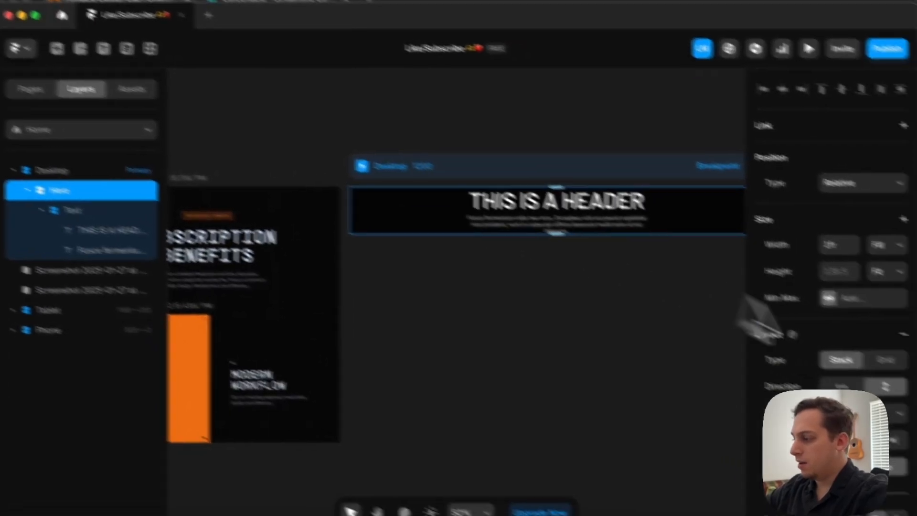
scroll(826, 449, "down", 1)
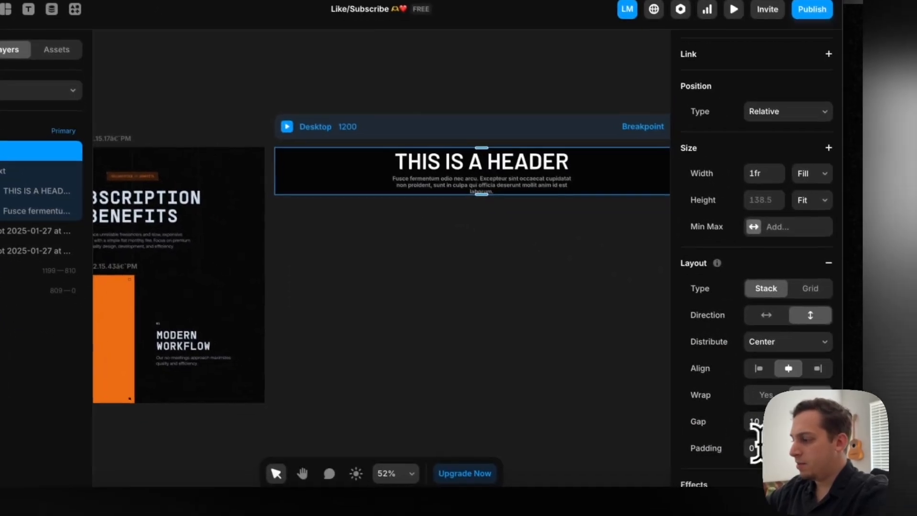
left_click(814, 441)
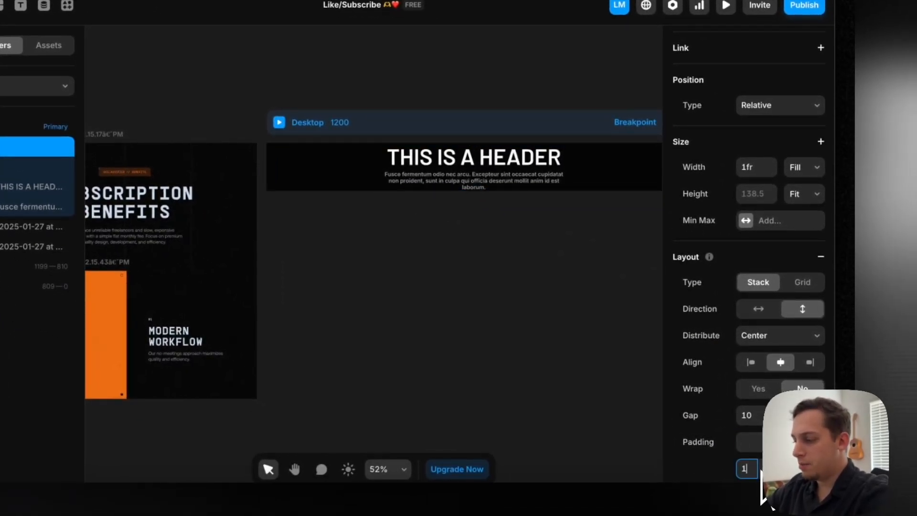
type("120")
key("Return")
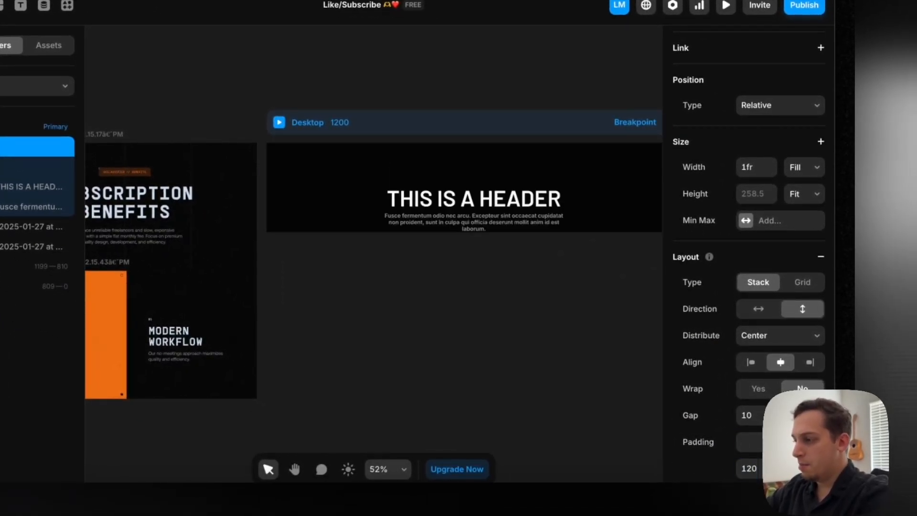
type("120")
key("Return")
left_click(770, 468)
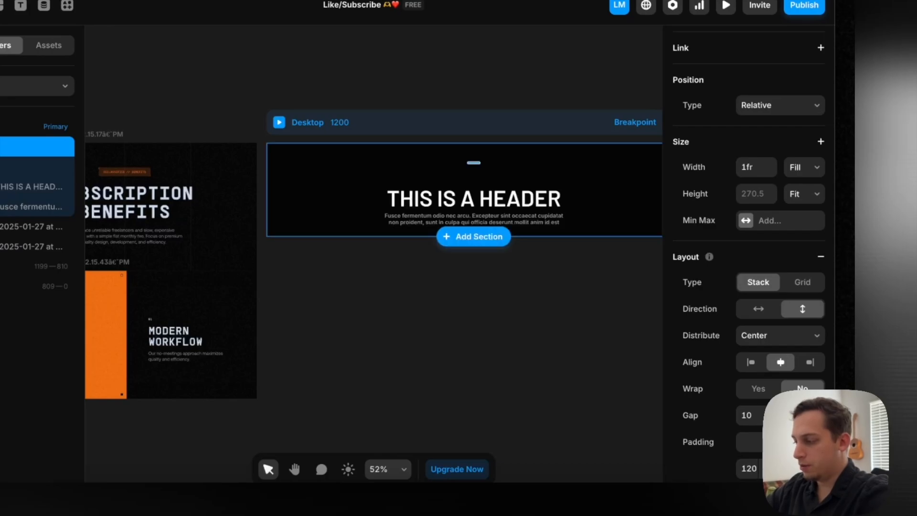
type("120")
key("Return")
left_click(315, 375)
Examine the orange badge above the Subscription Benefits heading in the reference screenshot
scroll(292, 366, "left", 4)
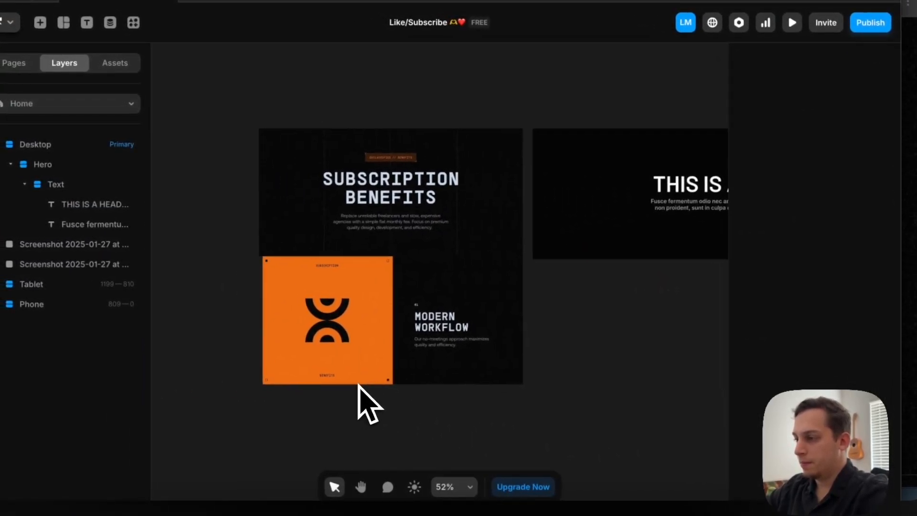
scroll(358, 403, "right", 5)
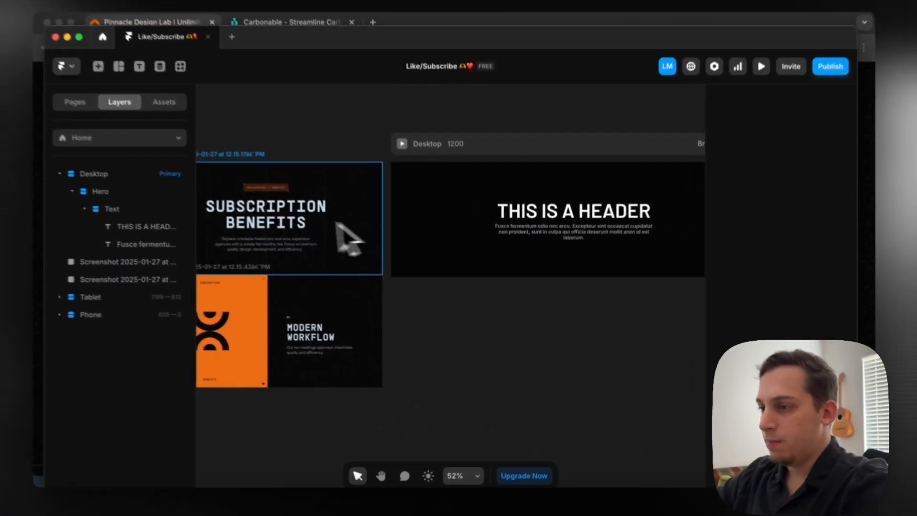
scroll(342, 222, "up", 8)
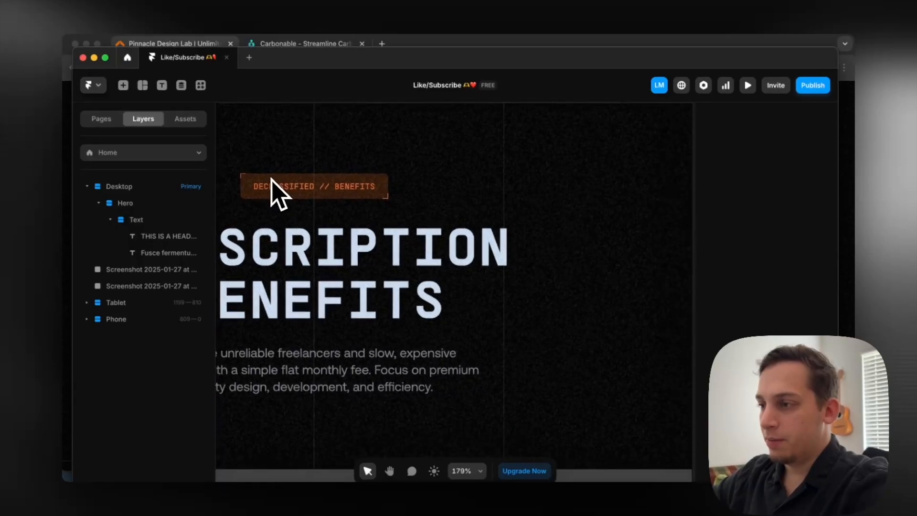
scroll(254, 181, "down", 1)
scroll(385, 195, "down", 5)
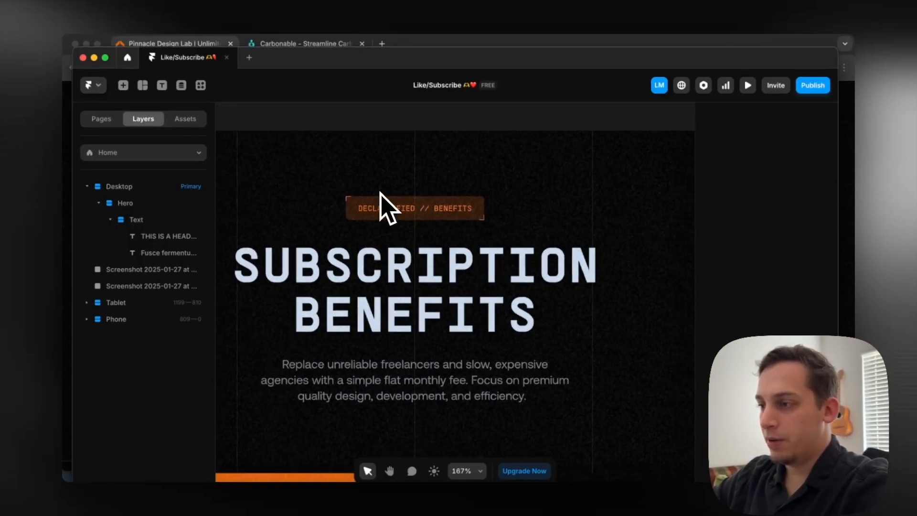
scroll(385, 190, "right", 5)
scroll(385, 188, "down", 1)
Place a copy of the grey paragraph text on the canvas above the desktop frame
left_click(540, 285)
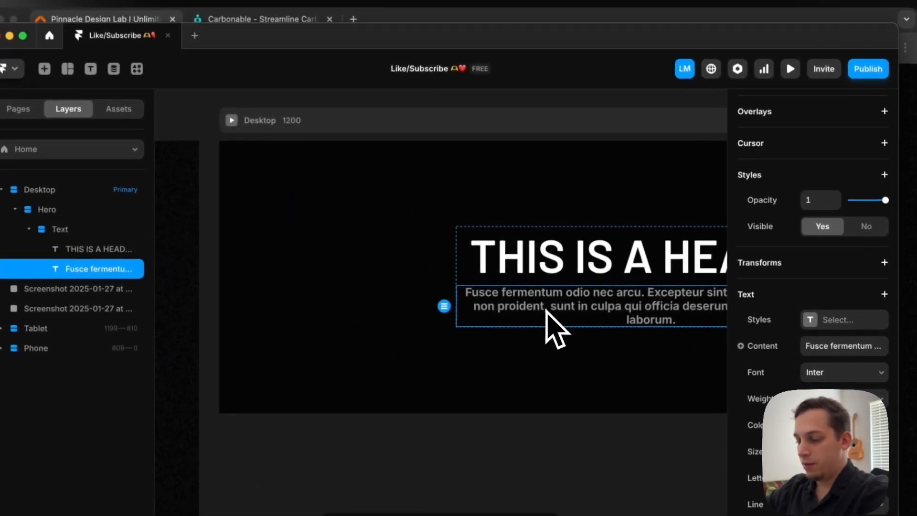
scroll(543, 287, "right", 5)
scroll(535, 293, "down", 3)
left_click_drag(431, 313, 432, 126)
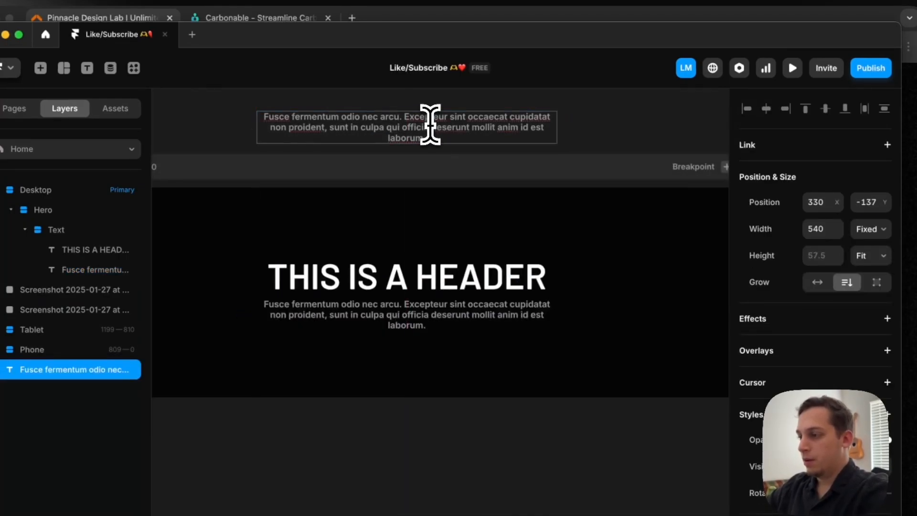
Replace the copied paragraph's content with TITLE TEXT and set its width to Fit Content
double_click(430, 125)
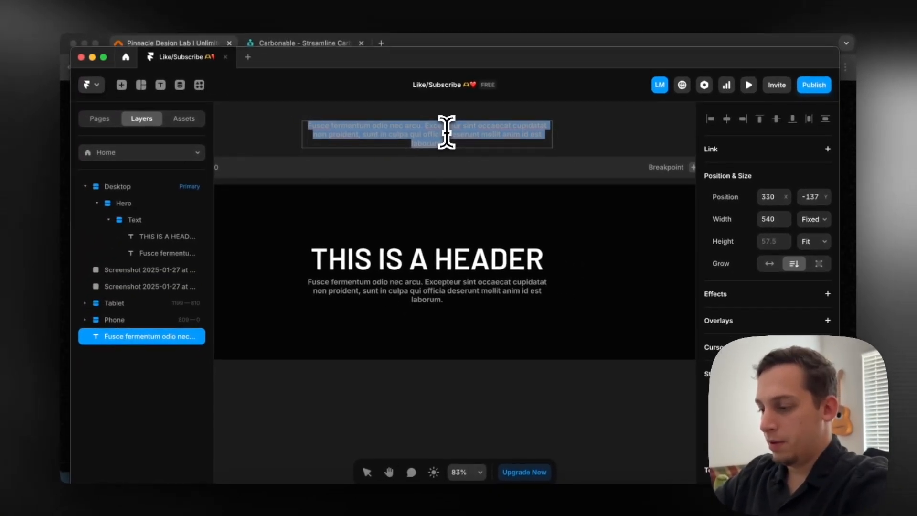
type("TITLE TEXT")
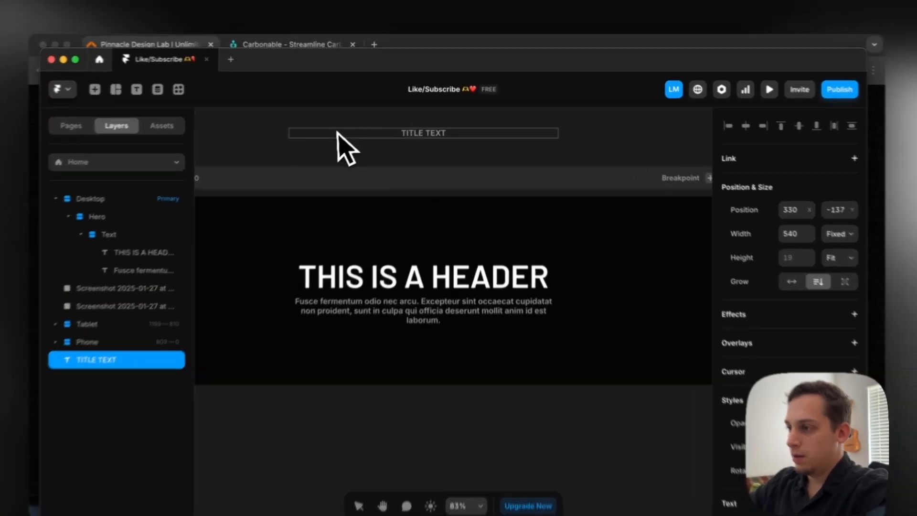
key("Escape")
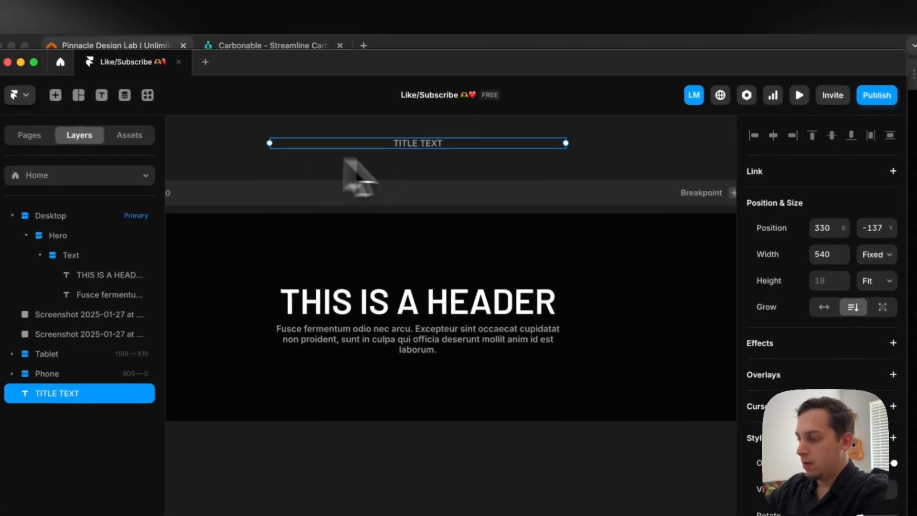
left_click(812, 218)
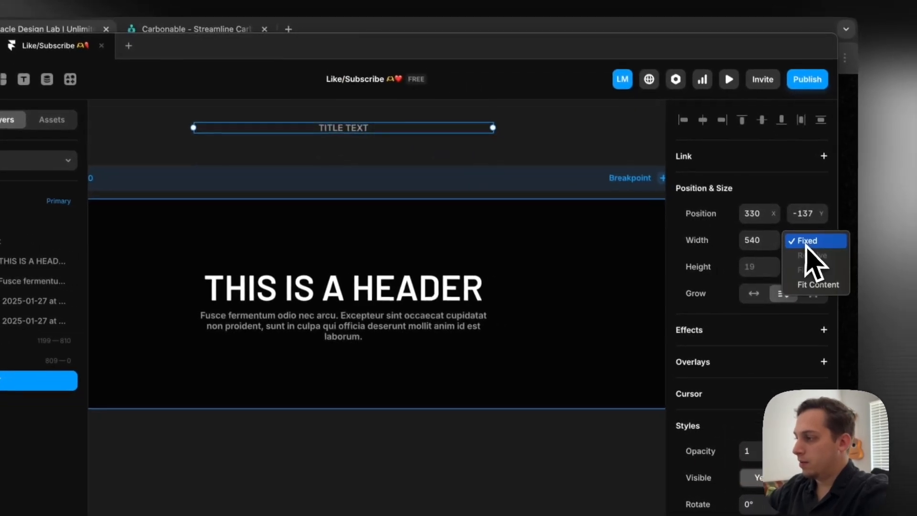
left_click(812, 285)
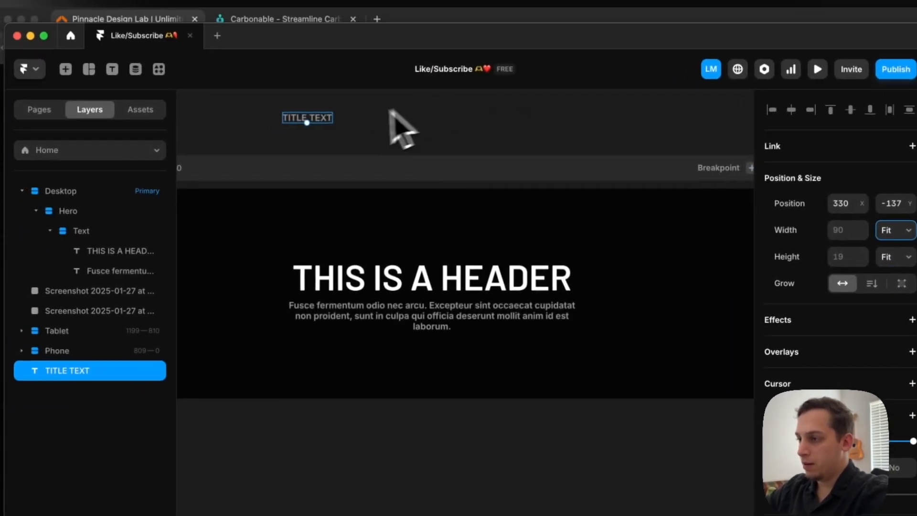
Wrap the TITLE TEXT layer in a new stack and set the stack's width and height to Fit Content
right_click(333, 118)
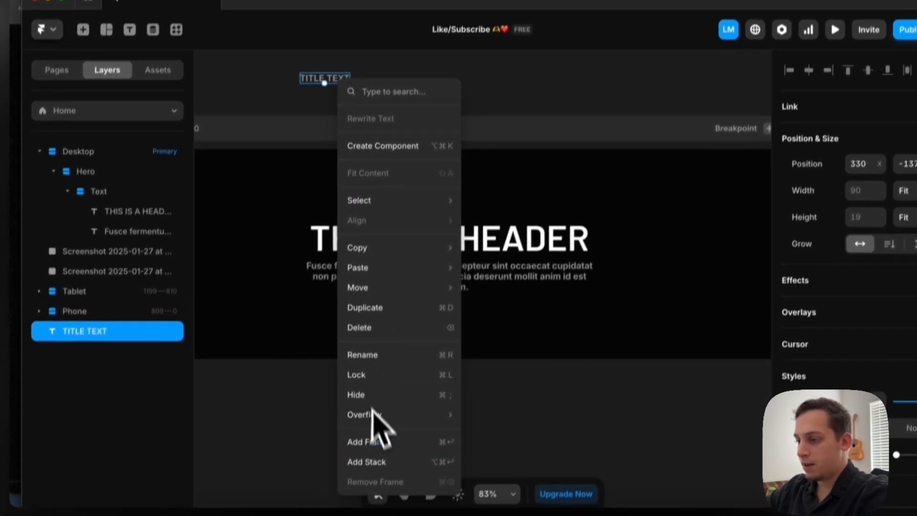
left_click(404, 496)
scroll(364, 144, "up", 3)
scroll(364, 145, "left", 4)
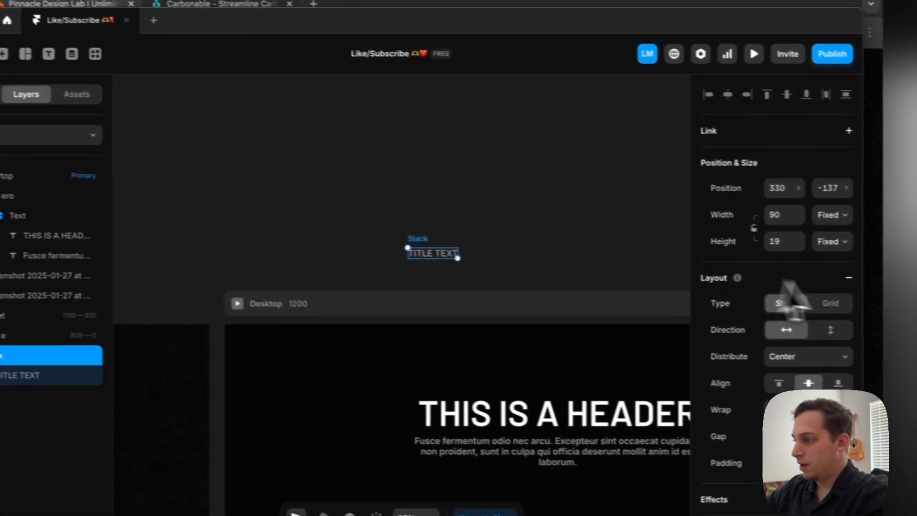
left_click(911, 197)
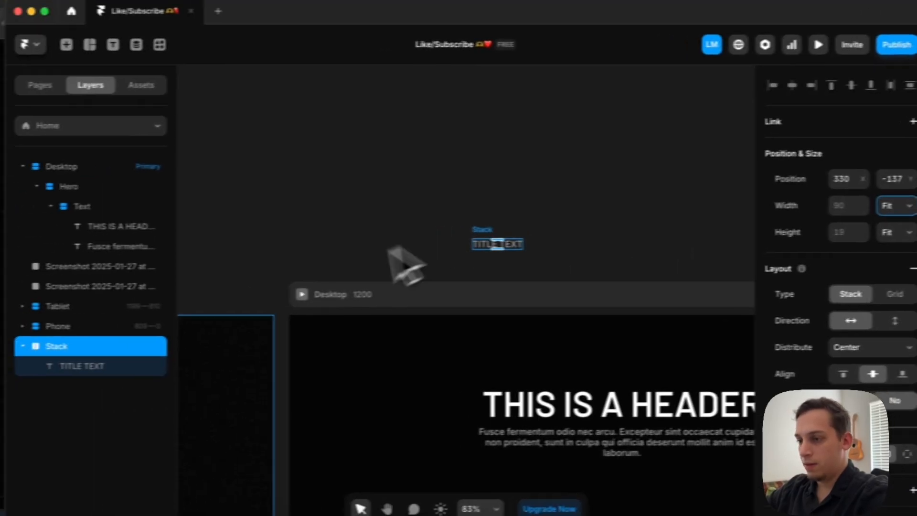
Try setting the TITLE TEXT layer's width and height to Fill inside its fit-content stack
left_click(3, 371)
left_click(802, 246)
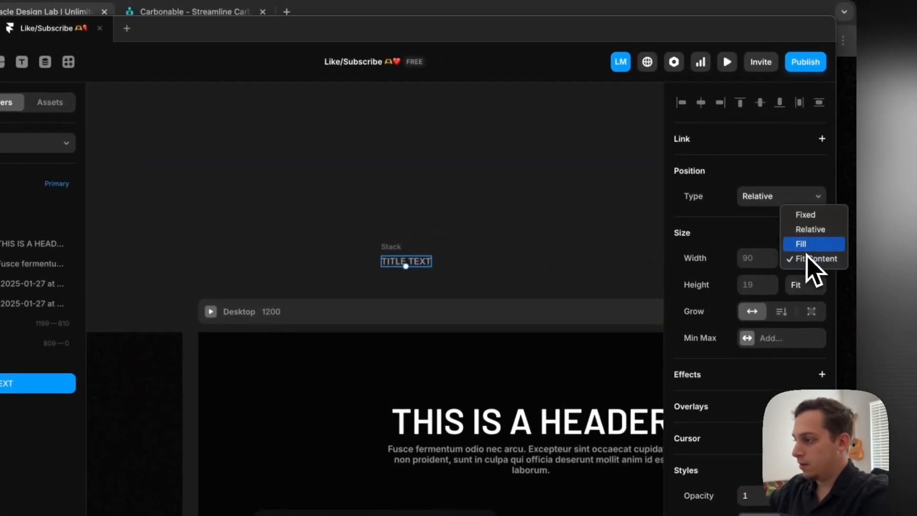
left_click(814, 241)
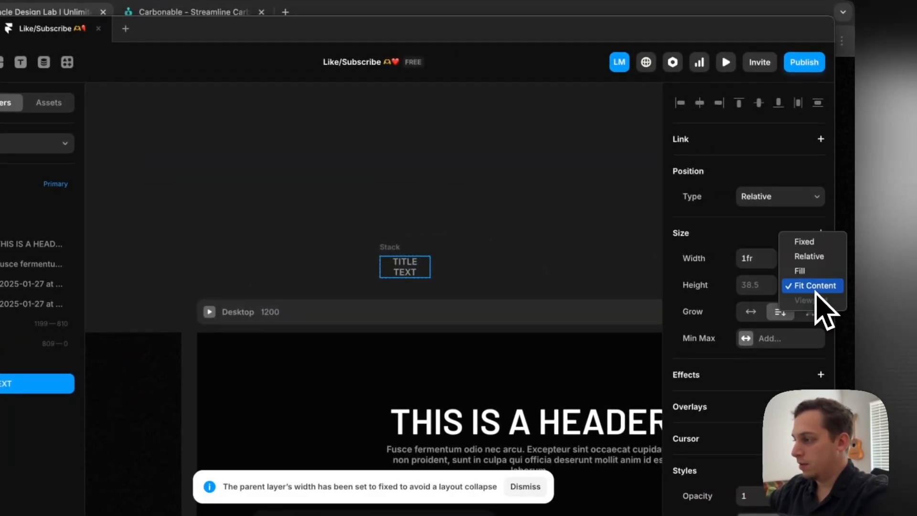
left_click(800, 270)
left_click(406, 268)
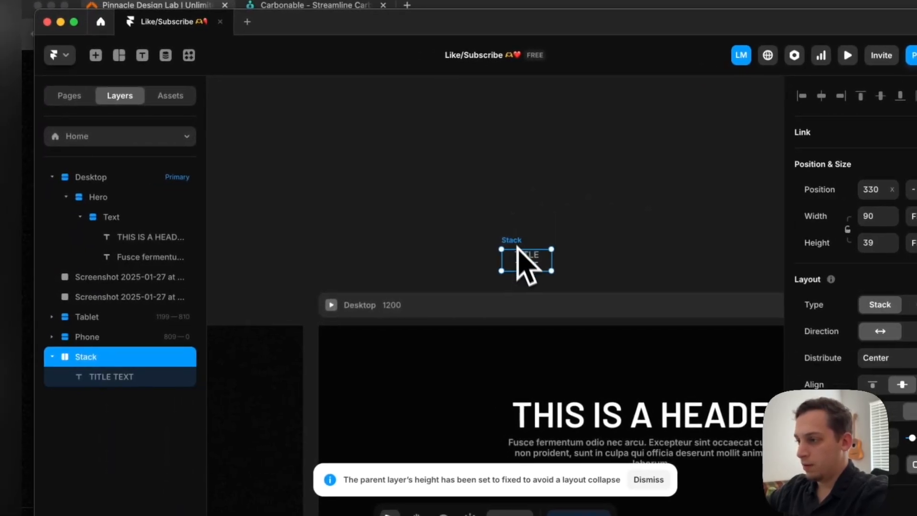
Set the width and height of both the badge stack and its text layer to Fit Content
left_click(828, 215)
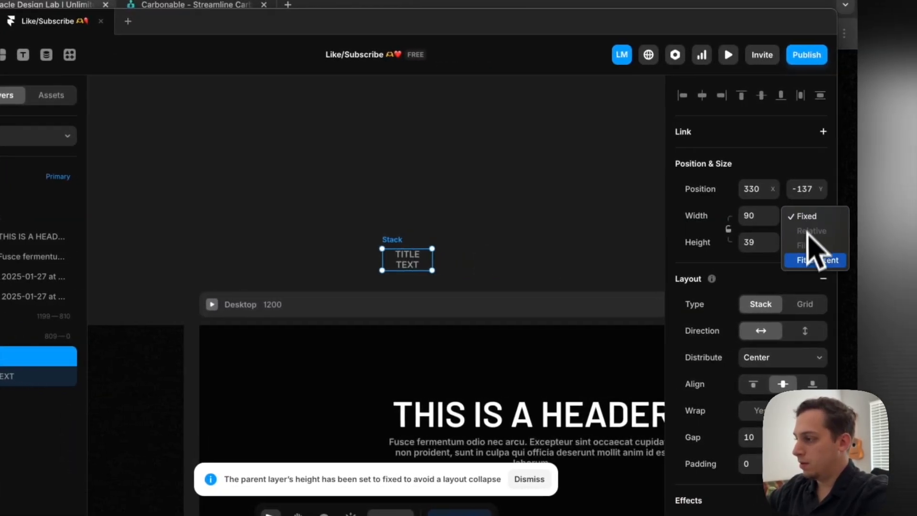
left_click(805, 285)
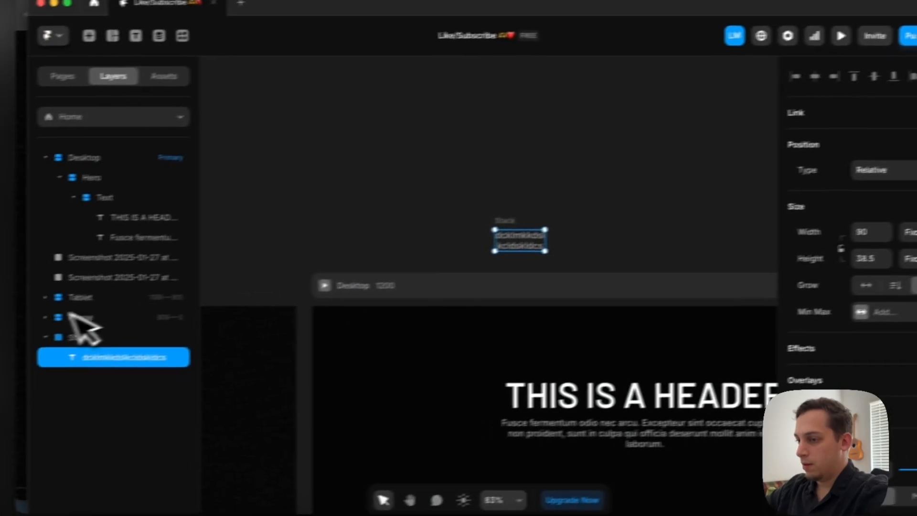
left_click(3, 352)
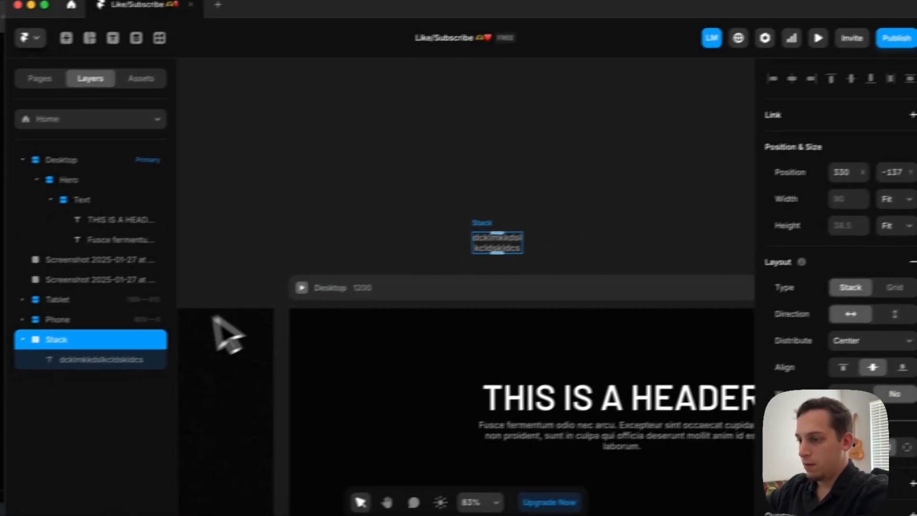
left_click(96, 358)
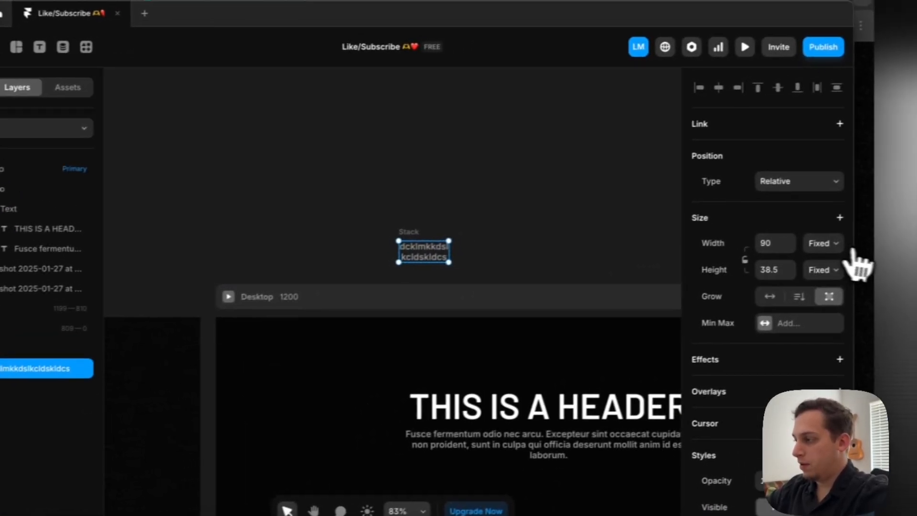
left_click(812, 246)
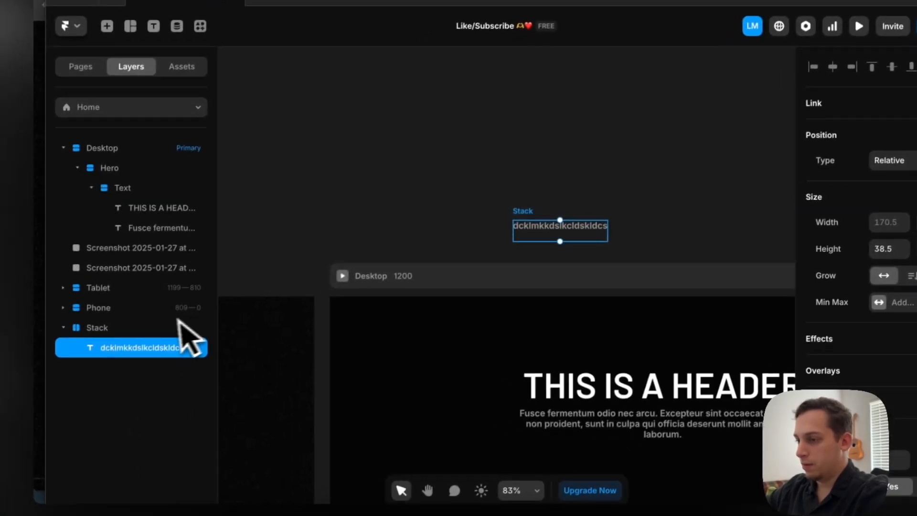
left_click(15, 353)
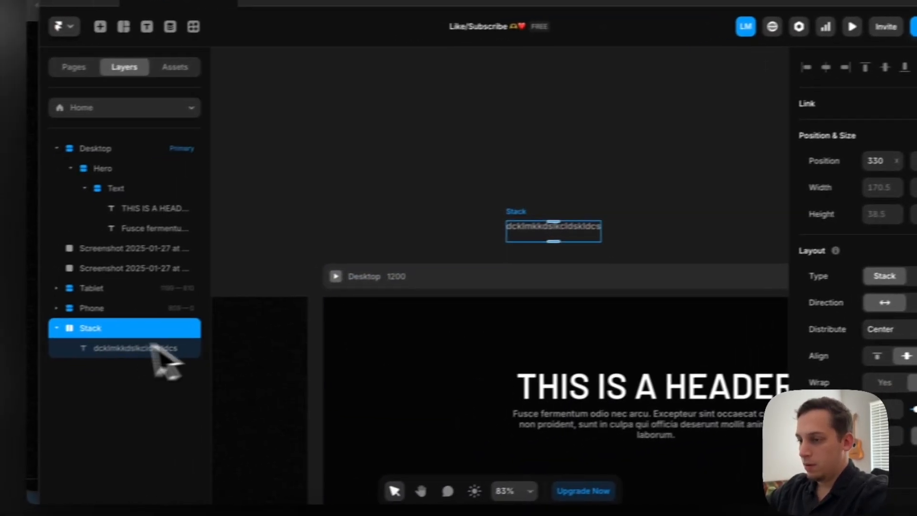
left_click(57, 359)
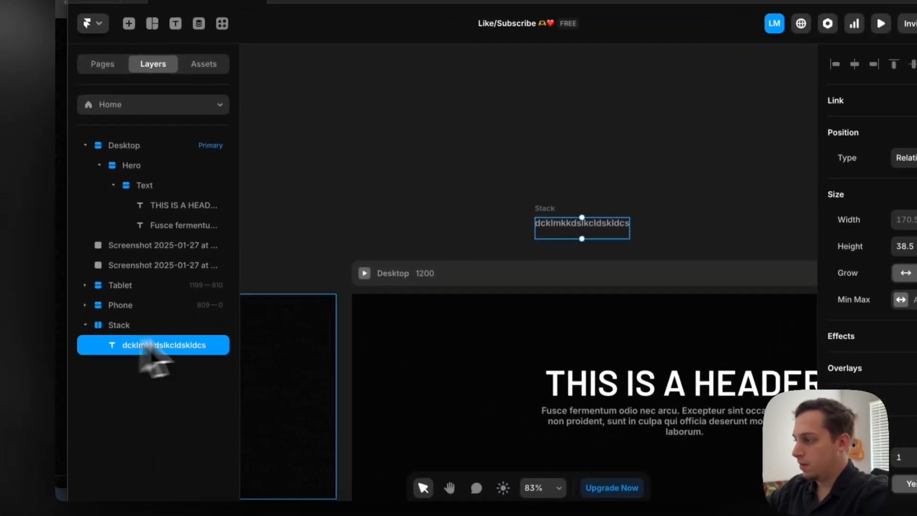
left_click(840, 266)
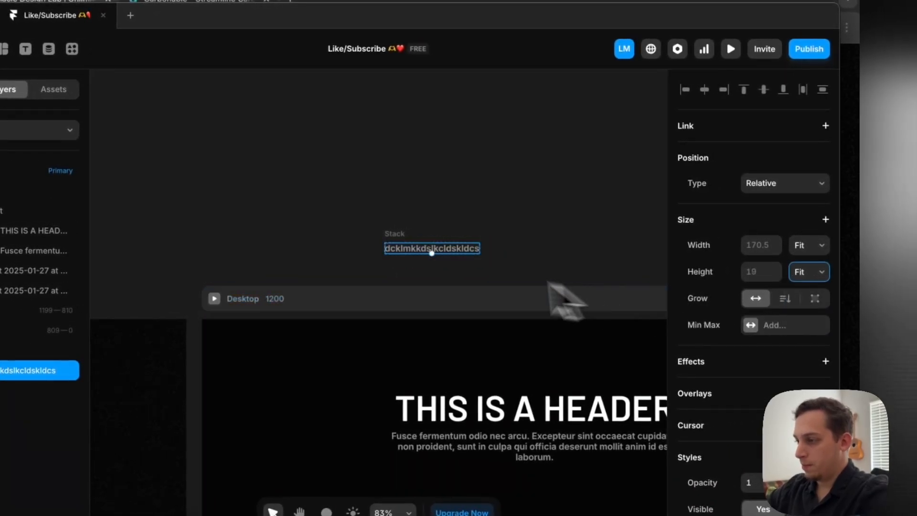
Replace the placeholder text inside the stack with "Title Text"
double_click(409, 247)
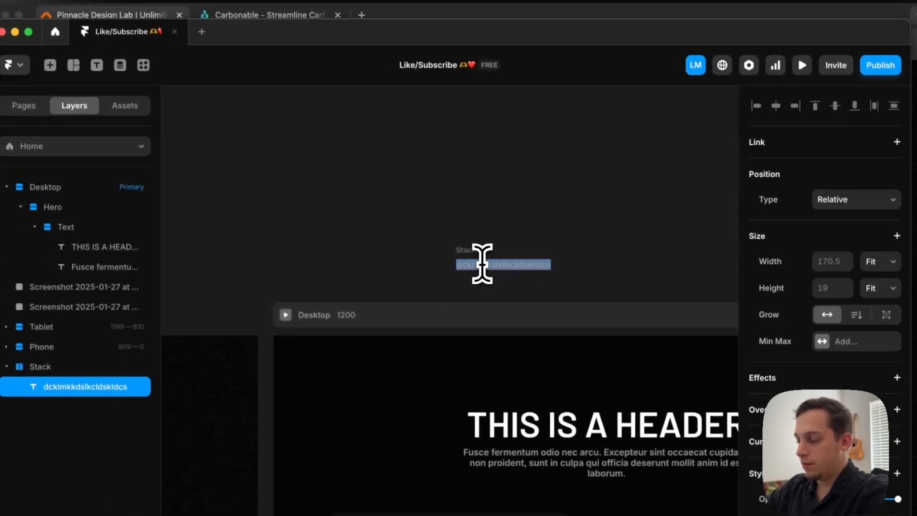
scroll(411, 246, "left", 2)
type("Text")
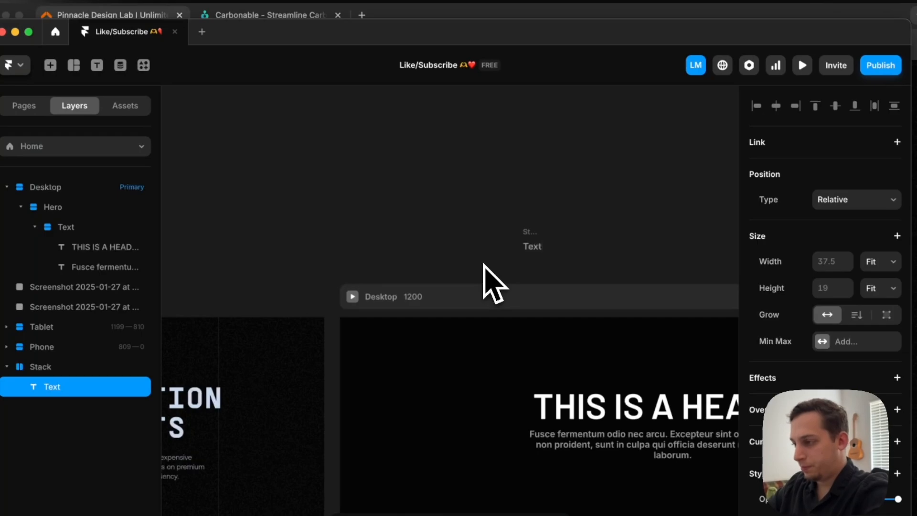
key("BackSpace")
key("BackSpace")
key("BackSpace")
type("itle")
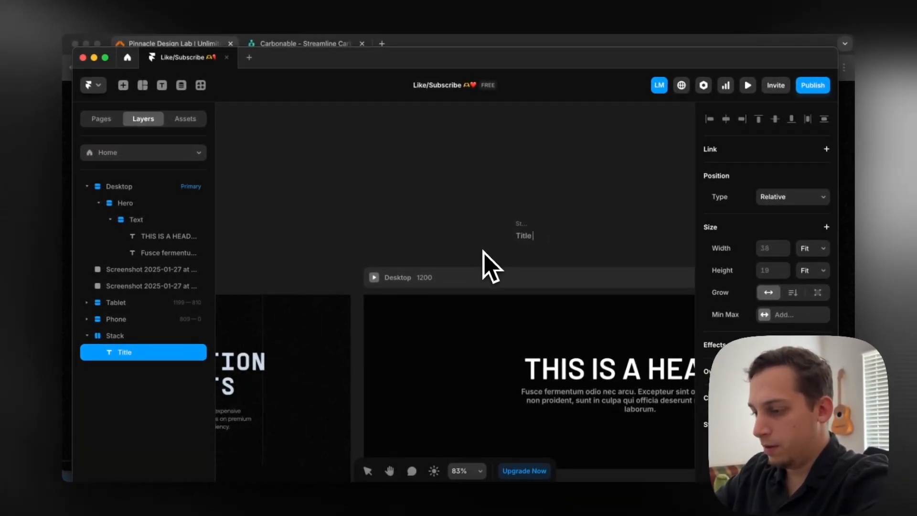
key("Escape")
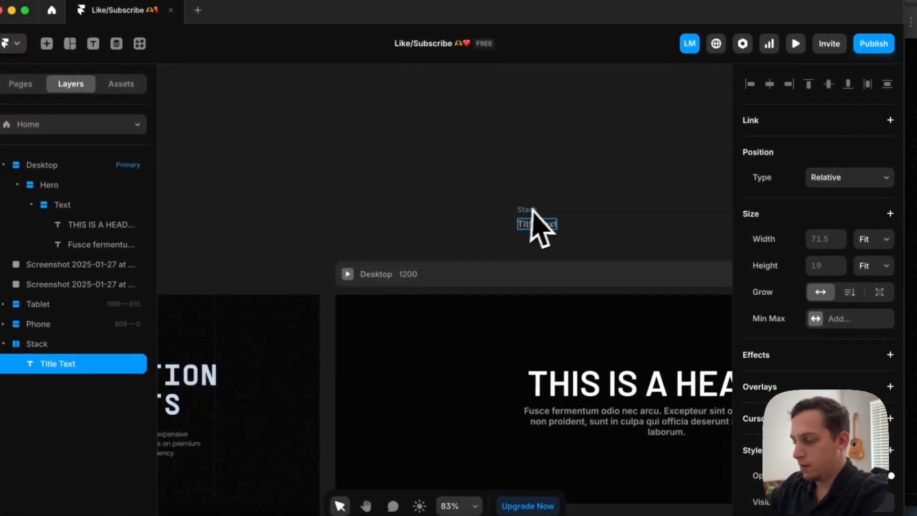
Set the badge stack's padding to 12 at the top and bottom and 20 at the right and left
scroll(530, 223, "left", 5)
scroll(529, 223, "down", 2)
scroll(333, 301, "up", 5)
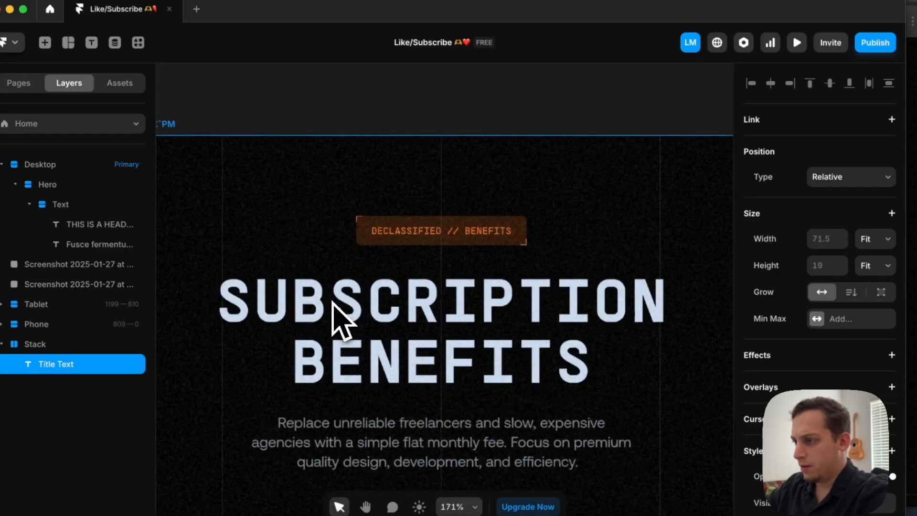
scroll(334, 302, "right", 10)
scroll(333, 302, "up", 4)
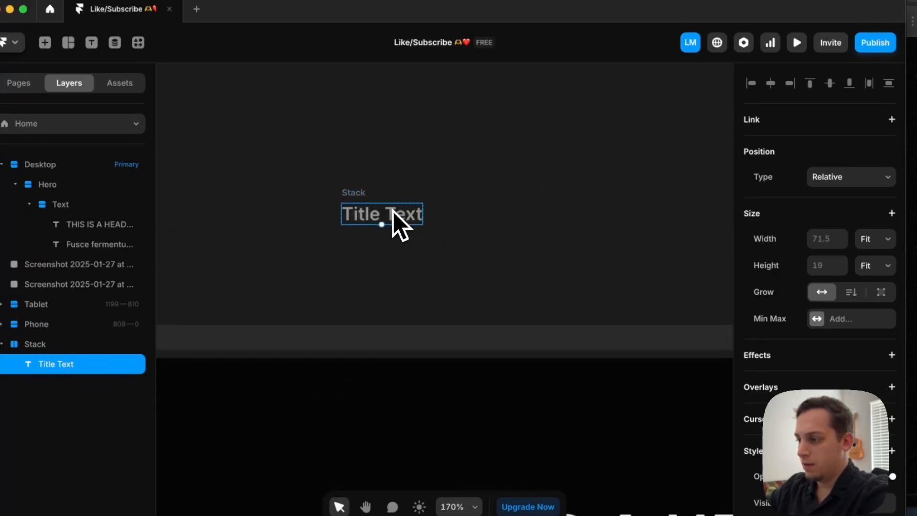
scroll(390, 211, "down", 5)
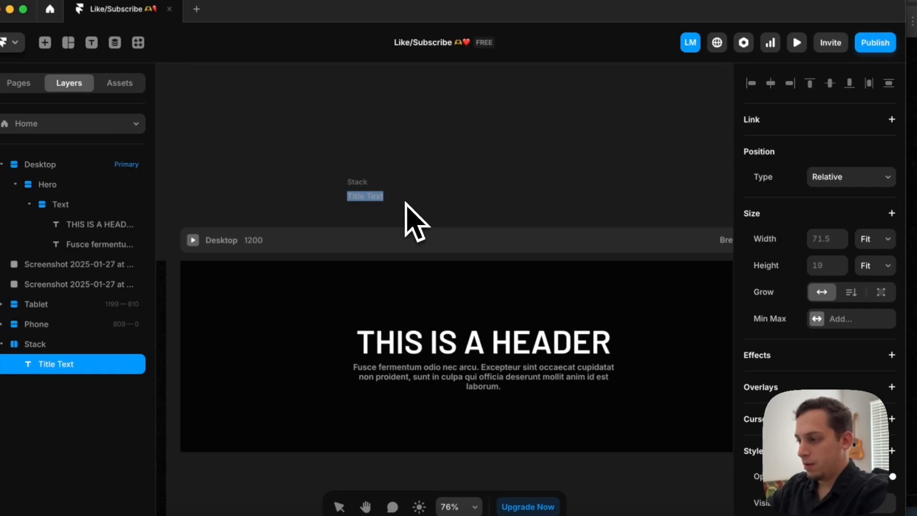
left_click(359, 183)
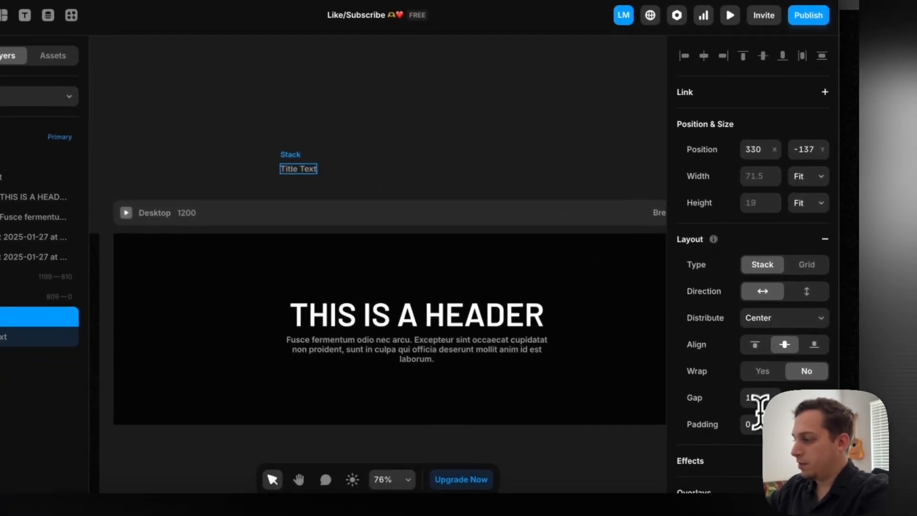
left_click(823, 451)
type("20")
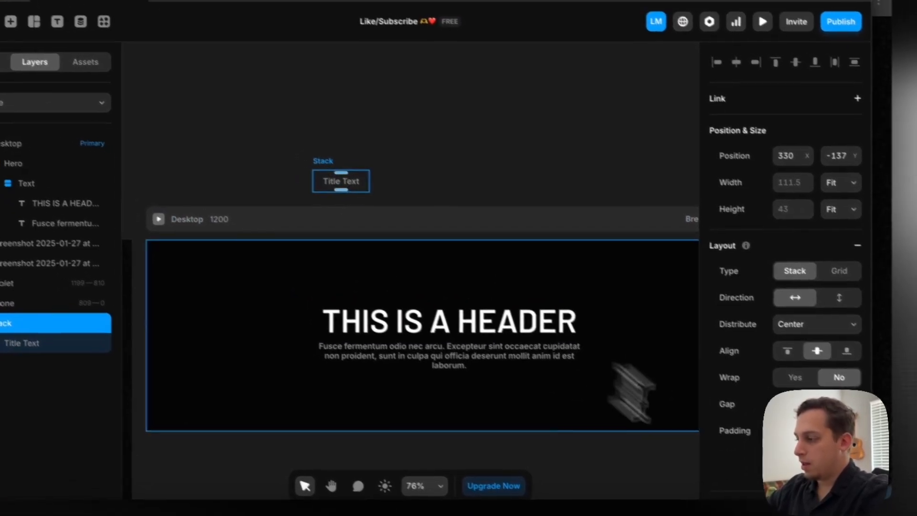
Change the Title Text colour to #427EFF and save it as a new colour style named blue
scroll(738, 413, "down", 1)
scroll(750, 415, "down", 5)
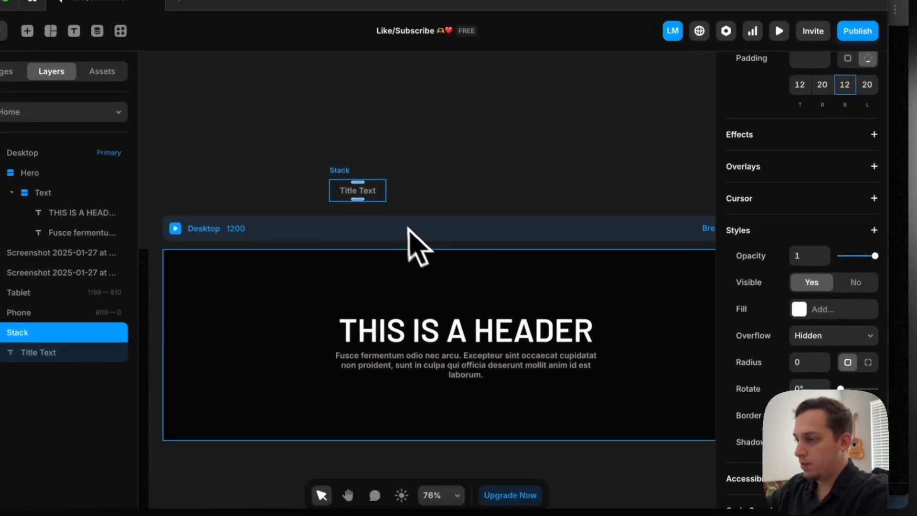
left_click(376, 200)
scroll(746, 328, "down", 10)
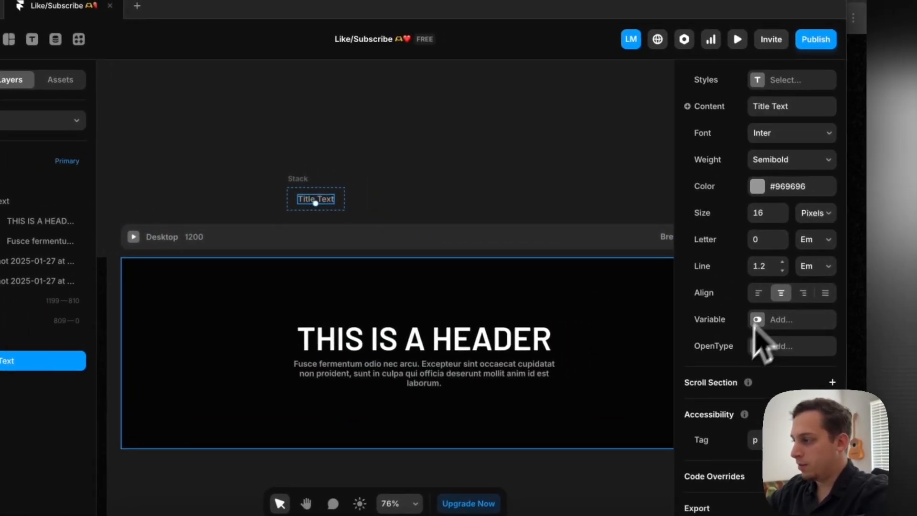
left_click(755, 187)
left_click(566, 329)
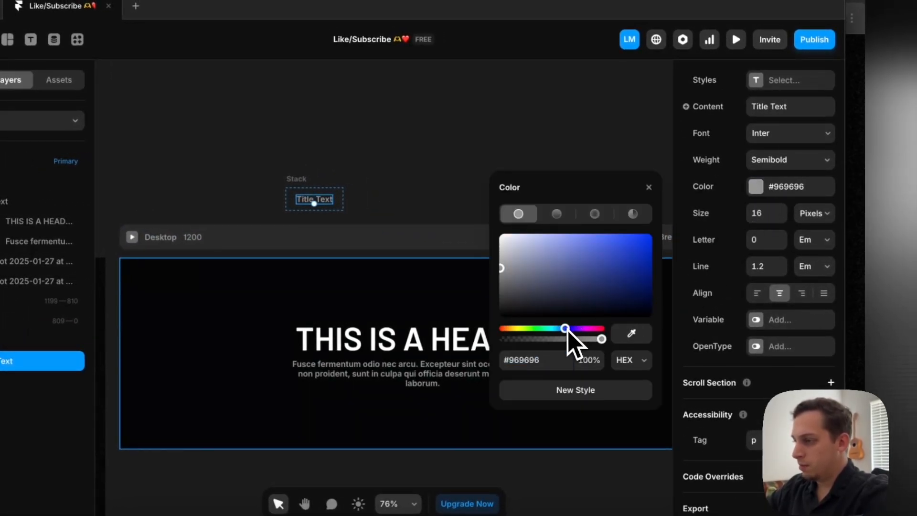
left_click(611, 237)
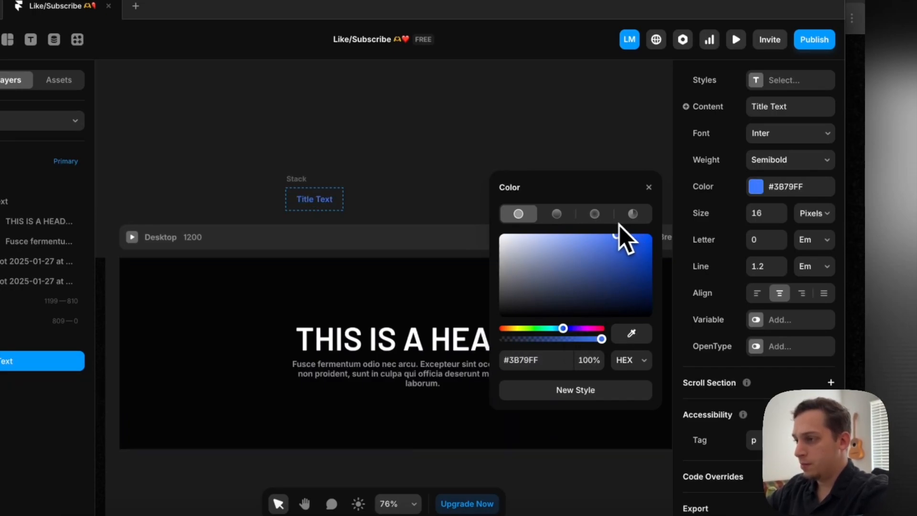
left_click_drag(611, 221, 614, 222)
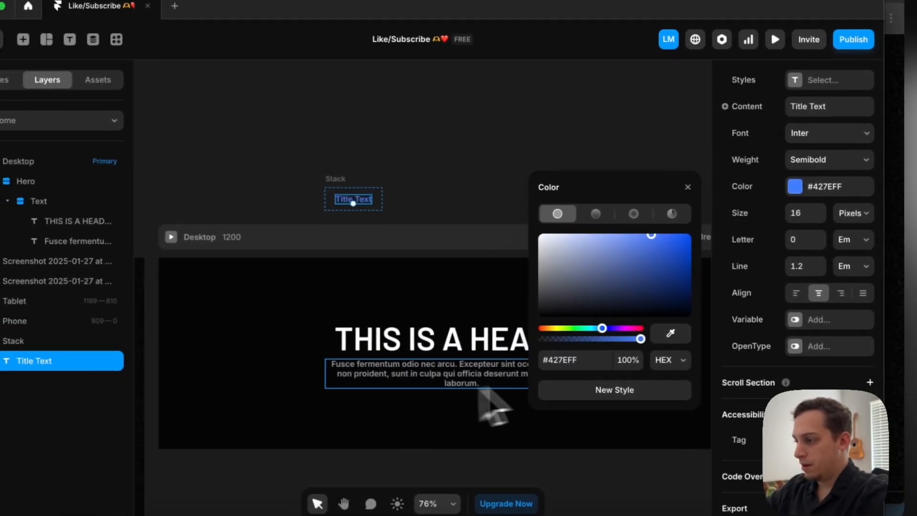
left_click(583, 390)
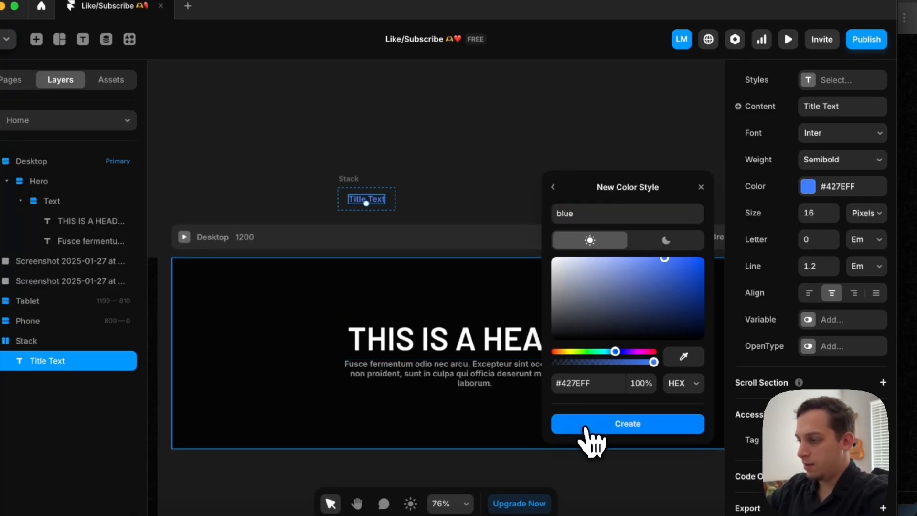
left_click(587, 429)
Fill the badge stack with #427EFF at 20% opacity
left_click(342, 181)
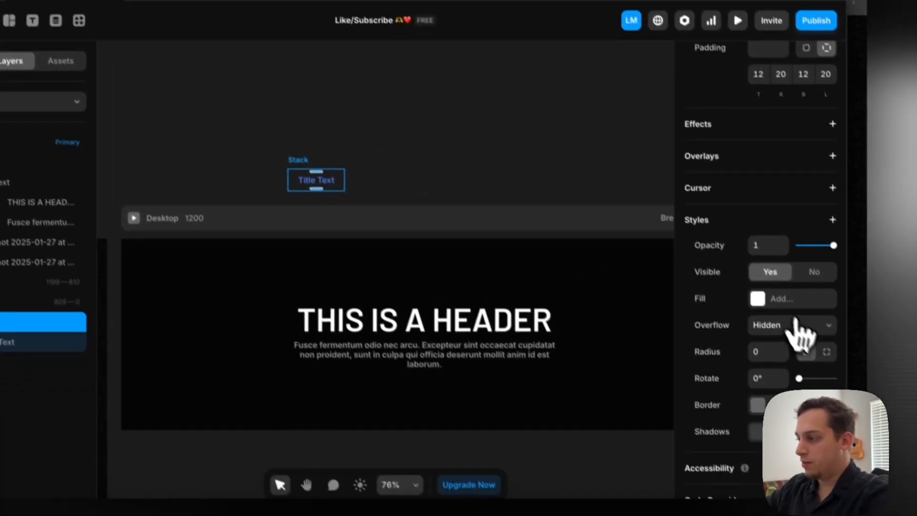
left_click(758, 299)
left_click(590, 454)
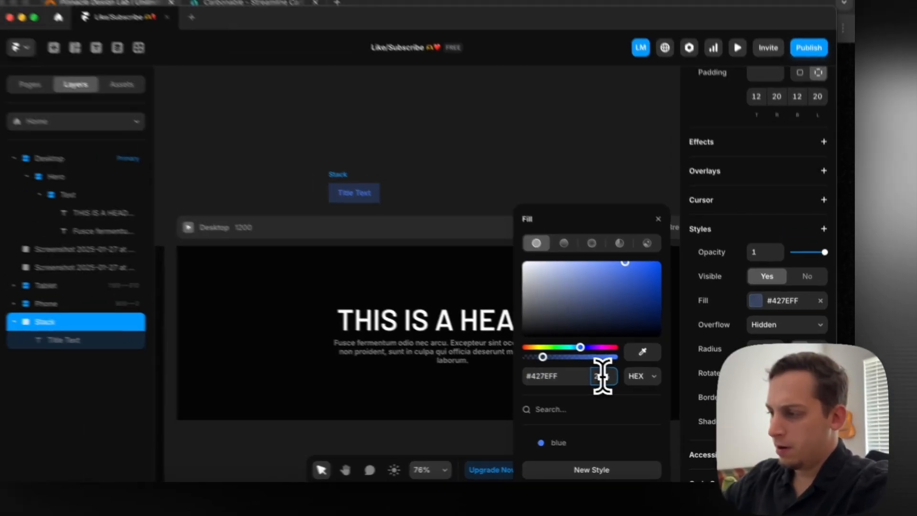
Compare with the reference badge and set the badge stack's corner radius to 6
scroll(337, 209, "left", 8)
scroll(426, 310, "up", 5)
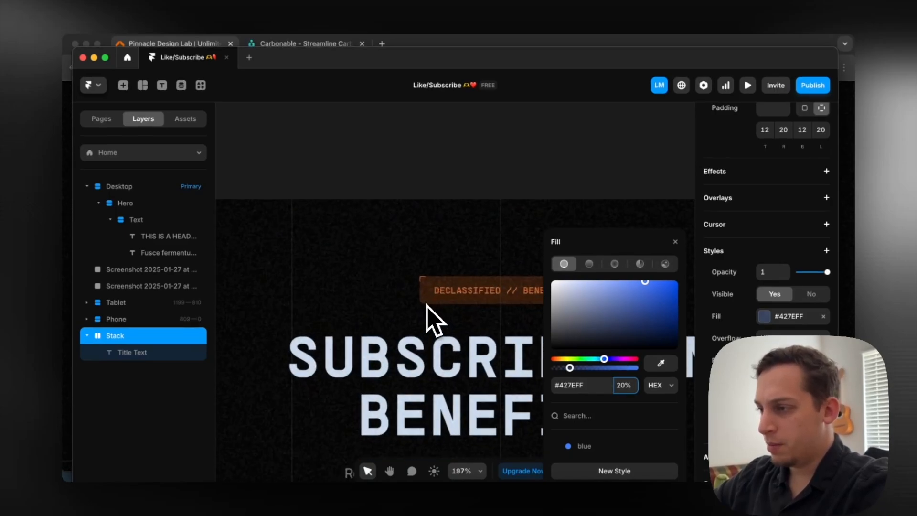
scroll(401, 296, "down", 10)
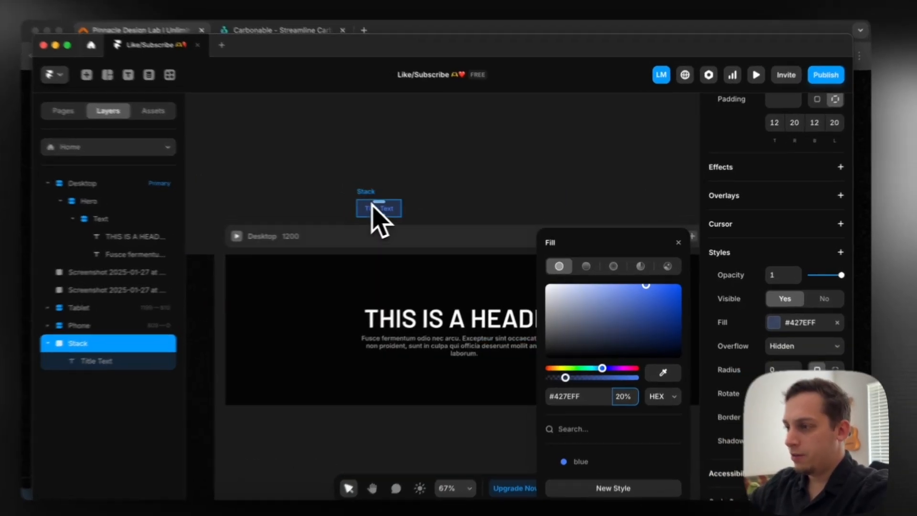
left_click(369, 185)
left_click(370, 195)
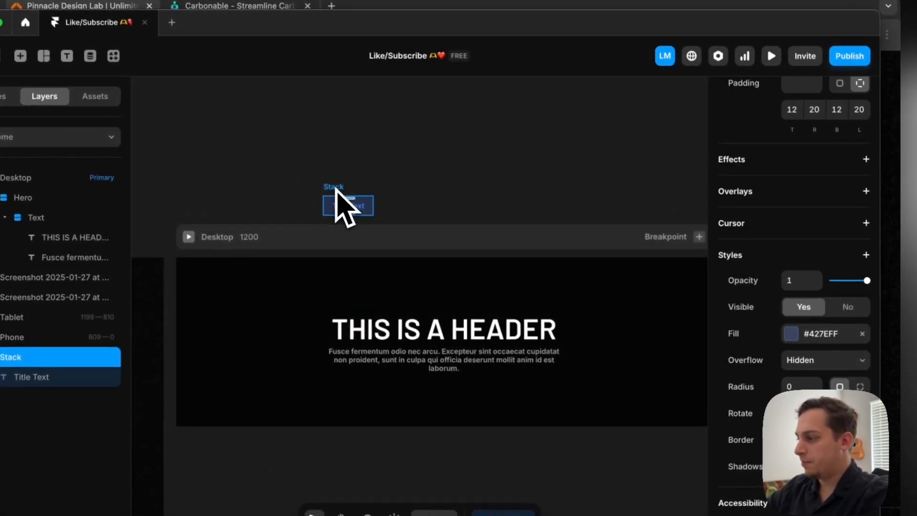
left_click(779, 369)
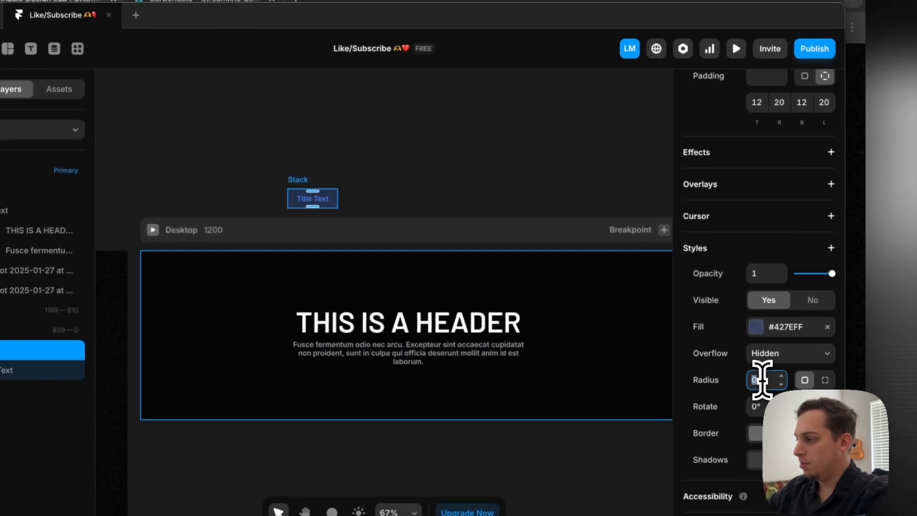
type("1")
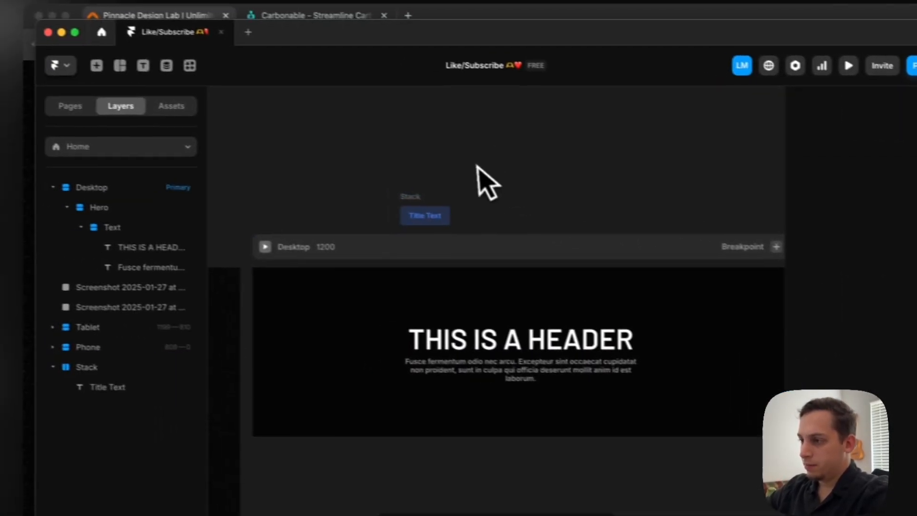
Move the badge stack into the Hero stack, directly above the Text stack
left_click_drag(308, 196, 364, 282)
left_click_drag(527, 318, 526, 316)
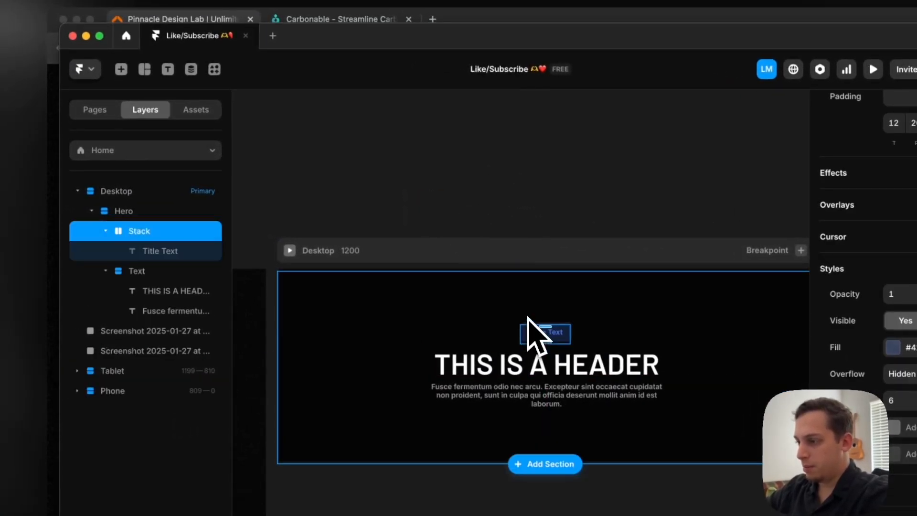
scroll(527, 317, "down", 2)
scroll(526, 317, "left", 1)
Collapse the badge and Text stacks in the layer tree and set the Hero stack's gap to 10
left_click(105, 231)
left_click(119, 248)
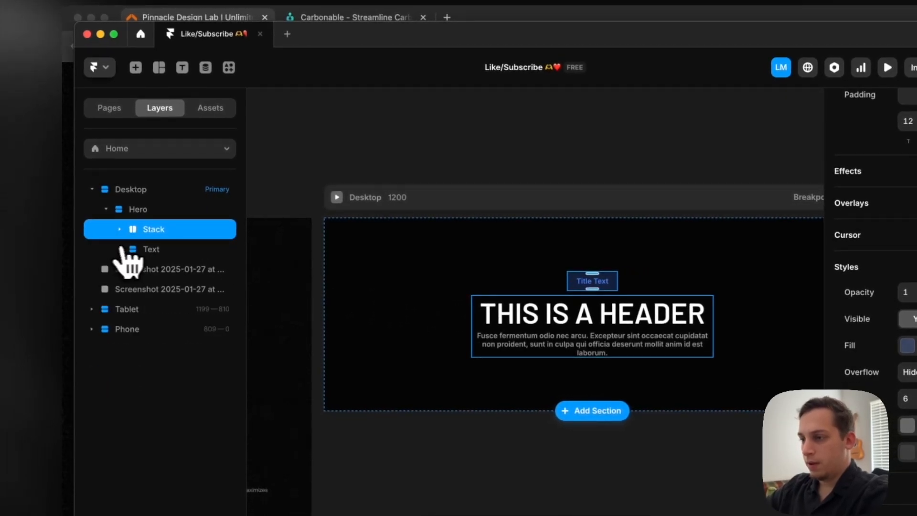
left_click(141, 209)
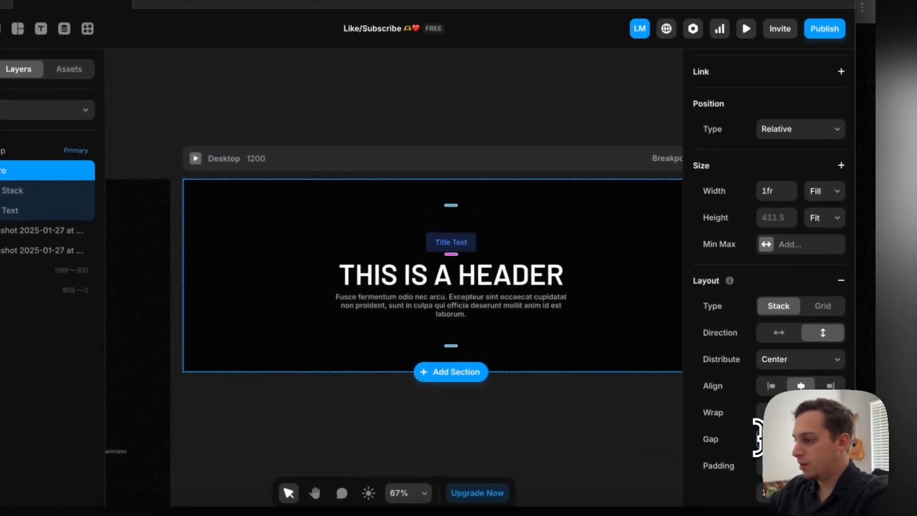
type("10")
key("Return")
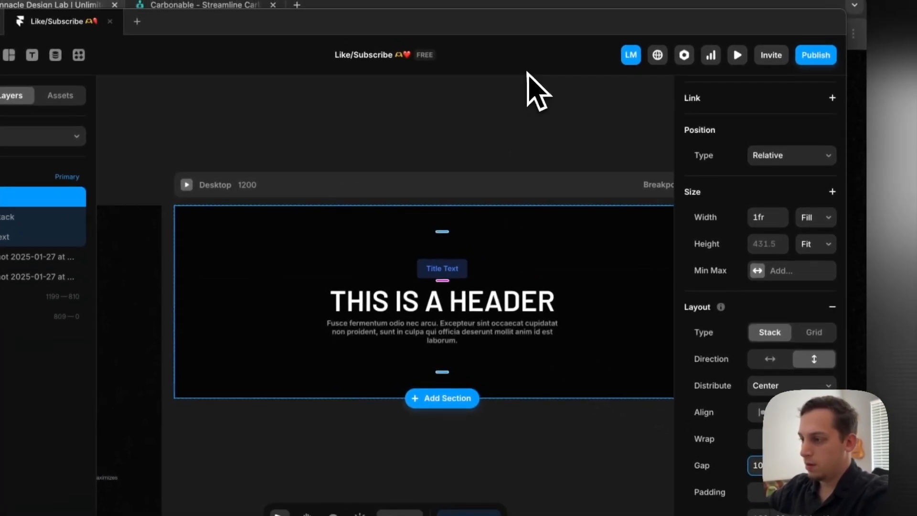
left_click(533, 72)
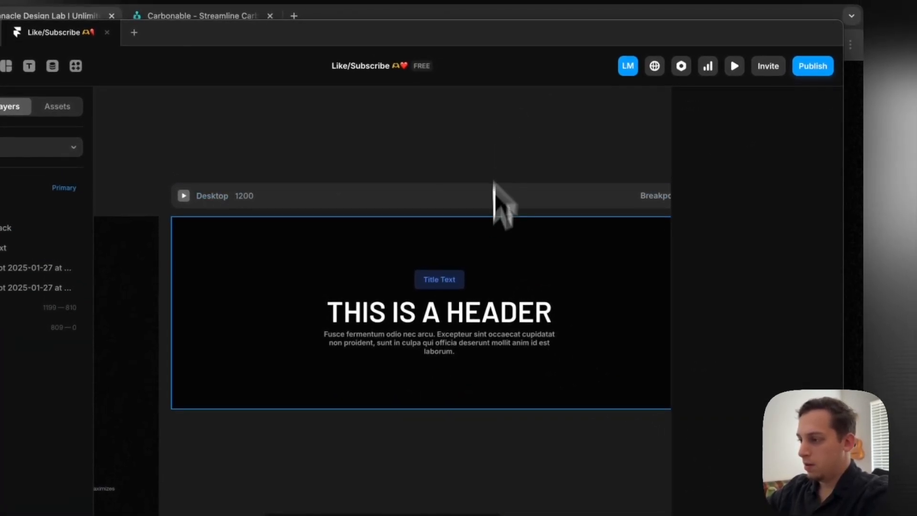
Set the badge stack's padding to 8 at the top and bottom and 16 at the left and right
scroll(502, 248, "up", 5)
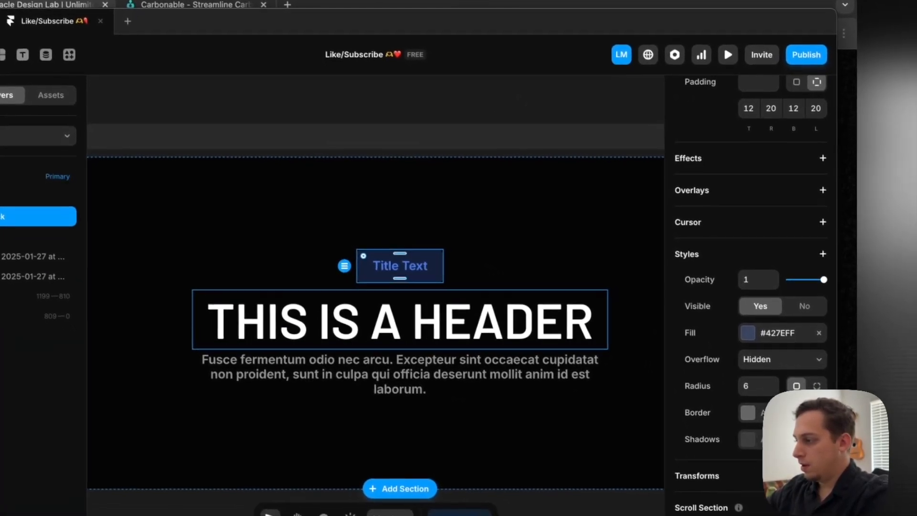
type("9")
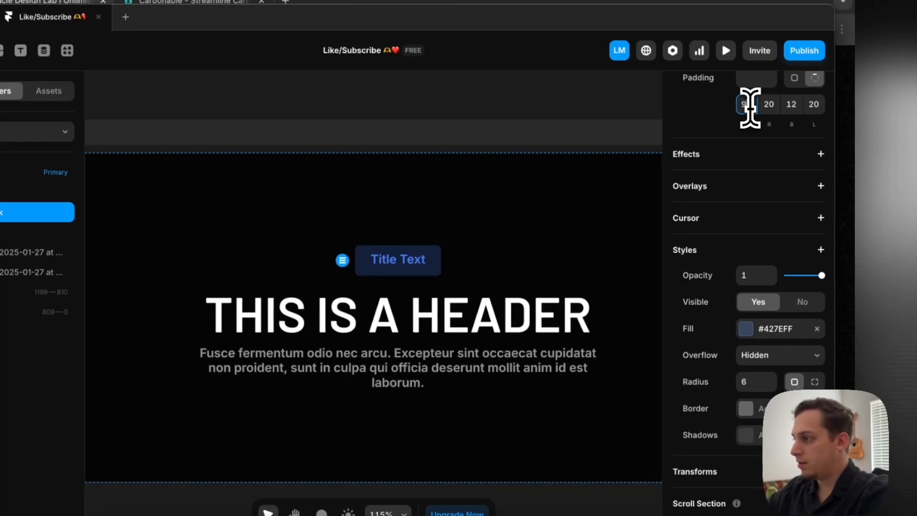
key("Down")
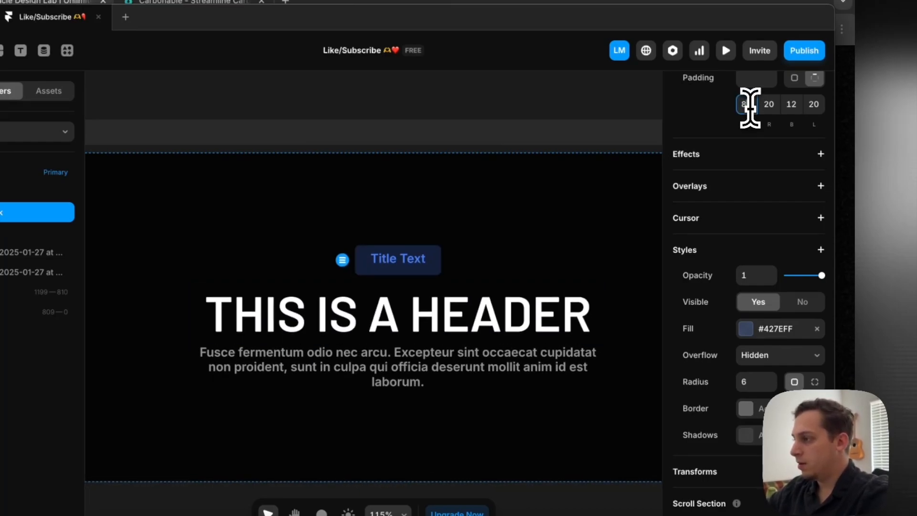
type("8")
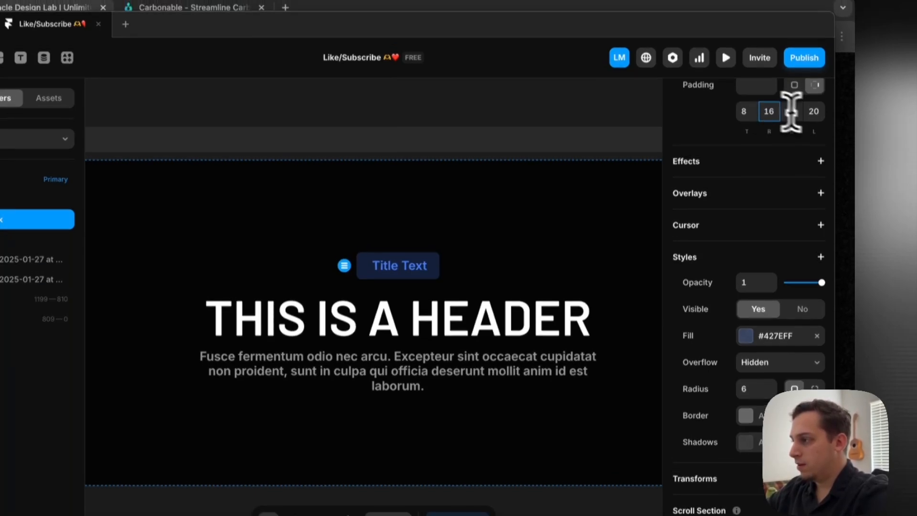
left_click(816, 106)
key("Down")
key("Down")
key("Down")
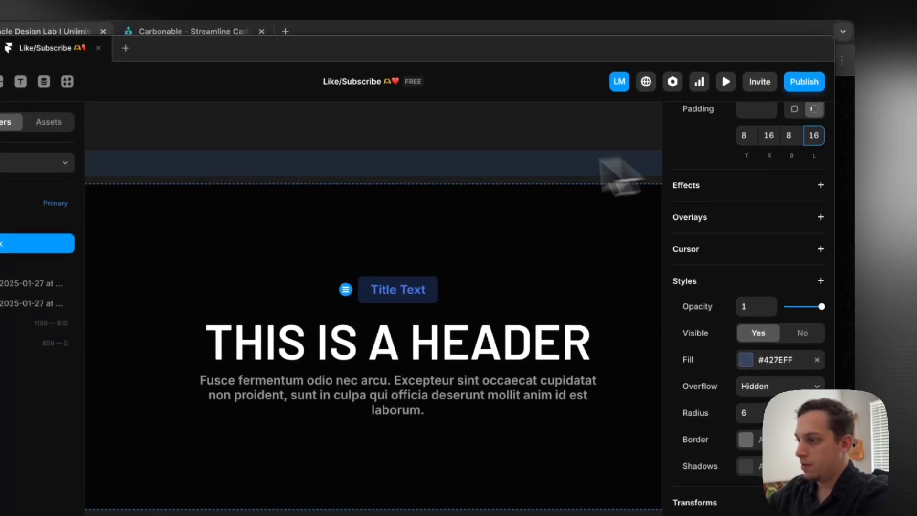
Compare the Hero with the reference and move the Modern Workflow screenshot slightly down, clear of the Subscription Benefits screenshot, to X -792, Y 408
left_click(450, 126)
scroll(449, 124, "down", 4)
scroll(450, 123, "left", 4)
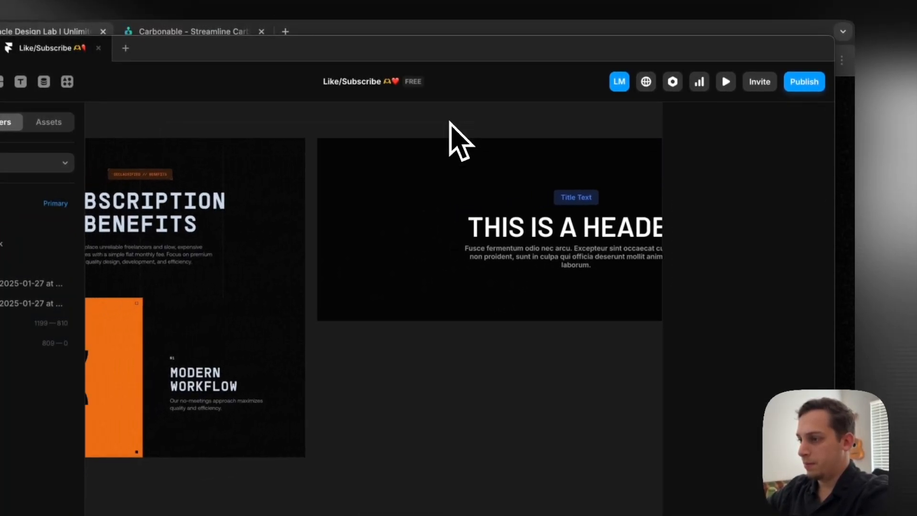
scroll(458, 123, "left", 2)
scroll(454, 225, "down", 3)
scroll(456, 229, "left", 6)
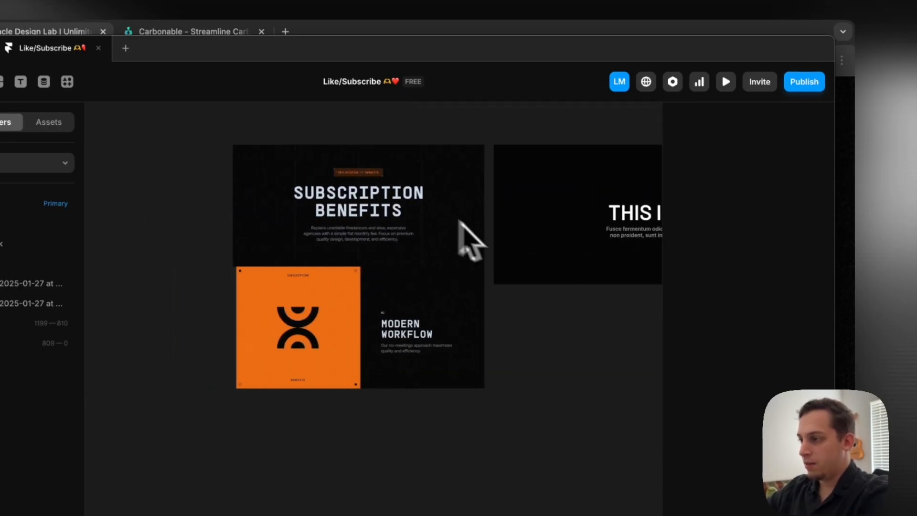
left_click(543, 249)
mouse_move(370, 293)
left_mouse_down()
mouse_move(353, 297)
mouse_move(365, 306)
left_mouse_up()
scroll(447, 284, "right", 3)
scroll(444, 287, "down", 3)
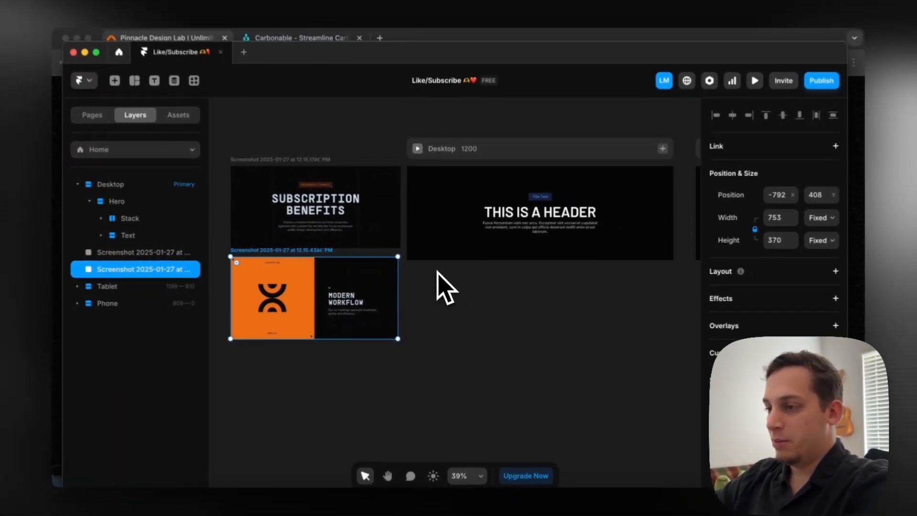
Draw a new frame about 499 × 469 on the empty canvas below the Modern Workflow reference screenshot
scroll(432, 271, "down", 2)
scroll(432, 271, "left", 1)
scroll(246, 189, "up", 3)
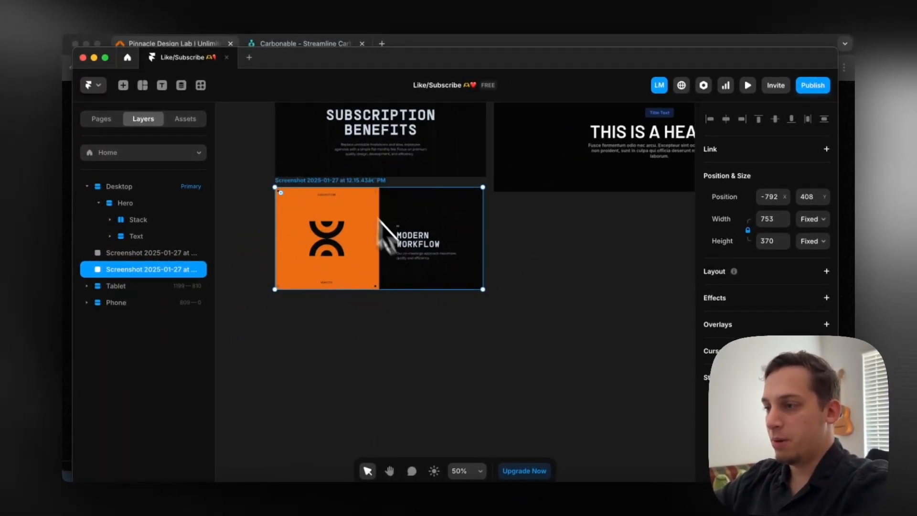
scroll(330, 185, "up", 4)
scroll(331, 186, "down", 4)
scroll(331, 186, "left", 1)
scroll(332, 188, "down", 5)
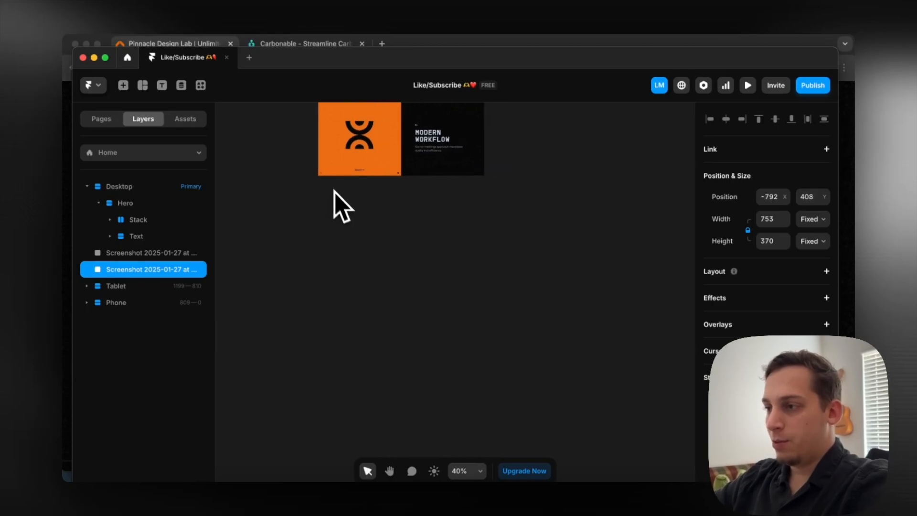
scroll(336, 201, "up", 2)
key("f")
left_click_drag(326, 241, 462, 357)
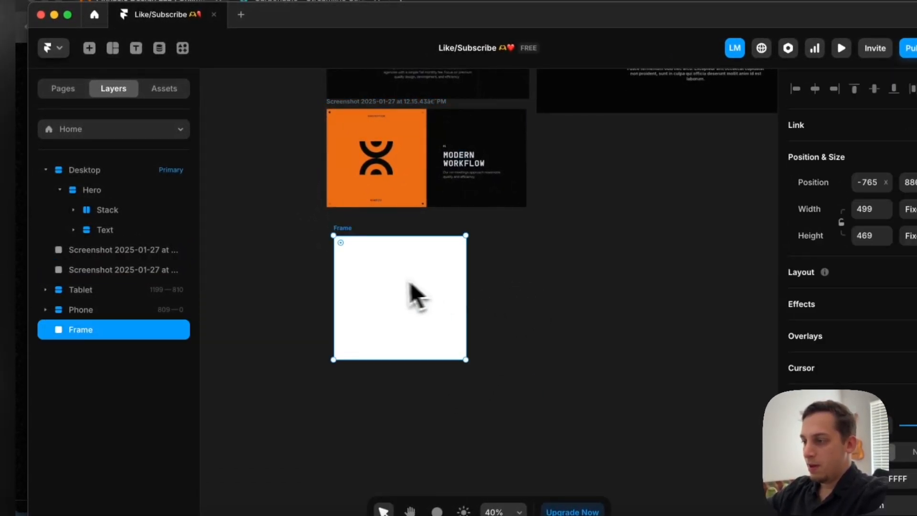
Reposition the new frame on the canvas to X -499, Y 911
left_click_drag(404, 282, 507, 289)
left_click(421, 290)
left_click(477, 297)
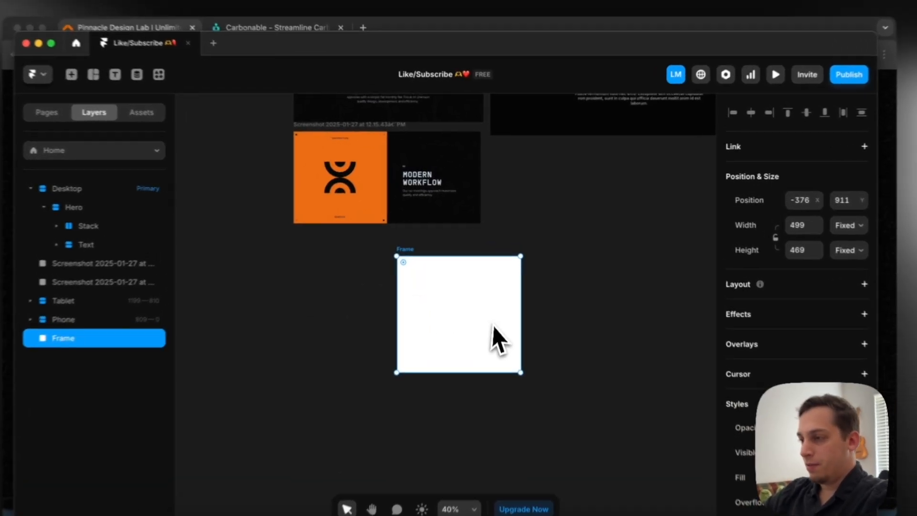
left_click_drag(501, 319, 469, 326)
Inspect the orange reference card and place a copy of the Hero paragraph on the canvas beside the Modern Workflow screenshot
scroll(306, 165, "up", 5)
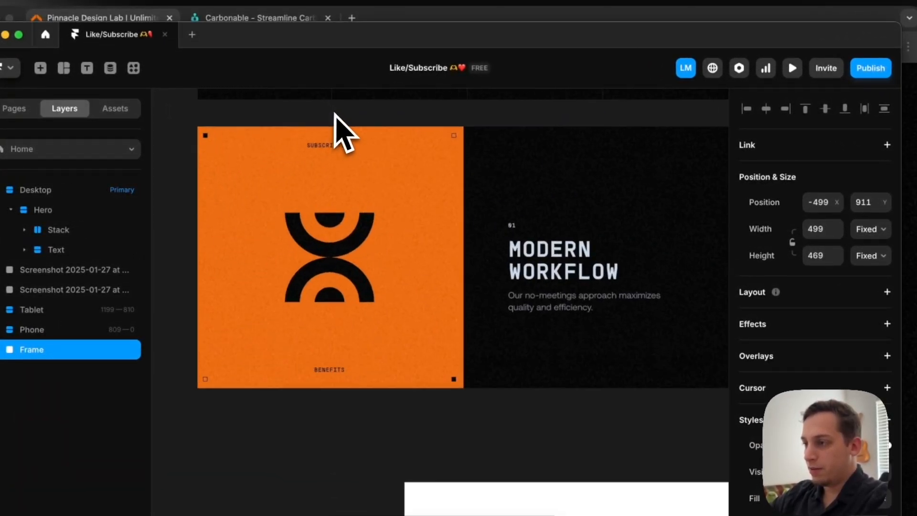
scroll(334, 153, "down", 4)
scroll(310, 339, "down", 3)
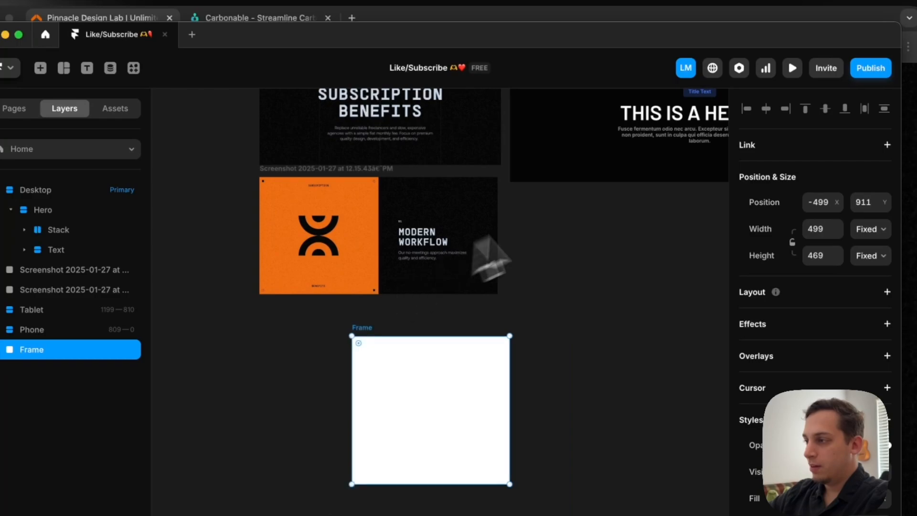
left_click_drag(673, 149, 545, 297)
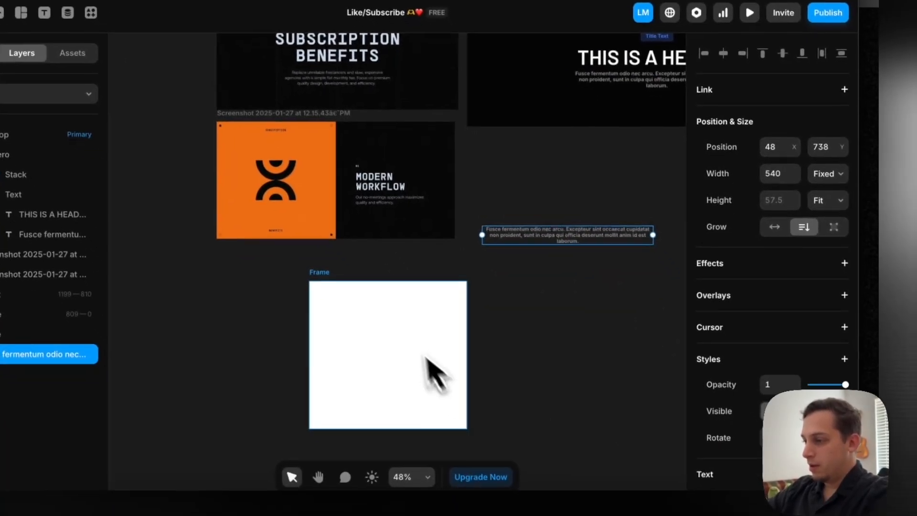
Fill the frame with the blue colour style and move it beneath the copied paragraph, at X 14, Y 854
left_click(456, 394)
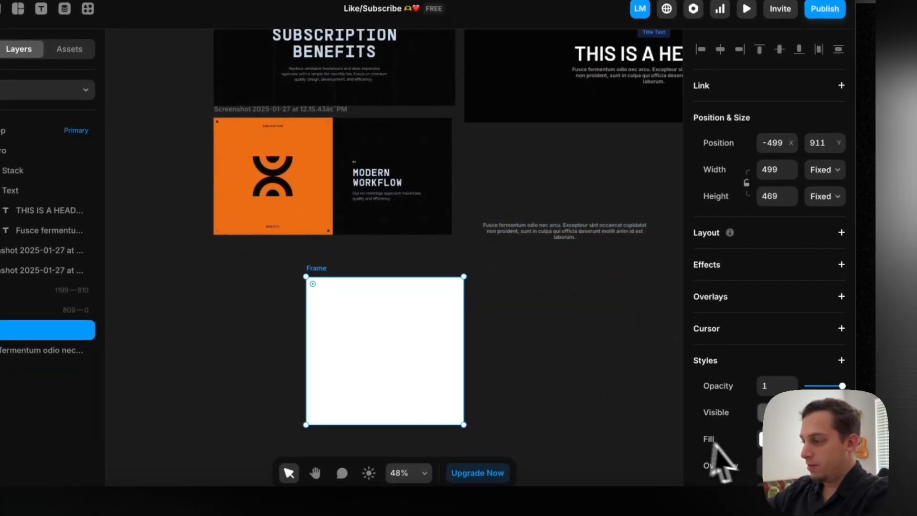
left_click(761, 438)
left_click(570, 439)
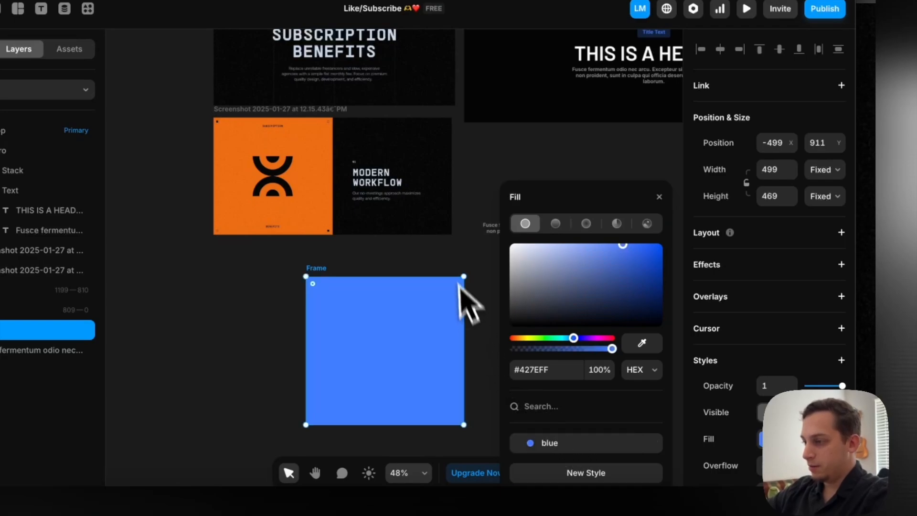
left_click(467, 256)
left_click_drag(407, 314, 569, 295)
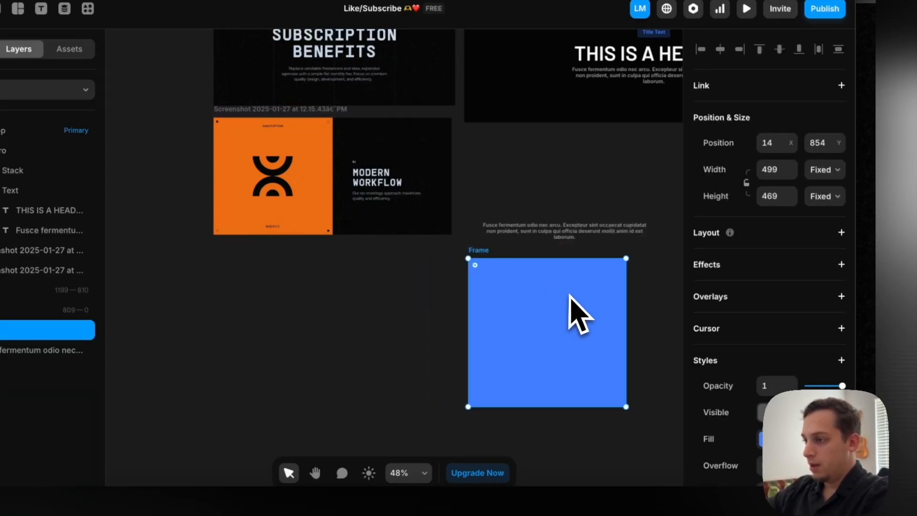
Switch to the Pinnacle Design Lab site and examine how the orange card and the numbered benefit texts behave during scrolling
scroll(569, 295, "right", 2)
scroll(569, 295, "down", 1)
scroll(569, 295, "down", 3)
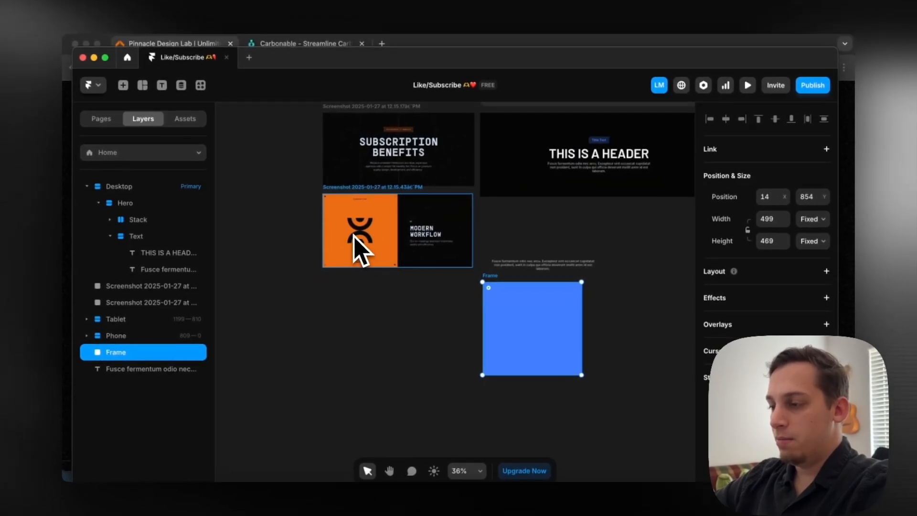
scroll(358, 247, "up", 4)
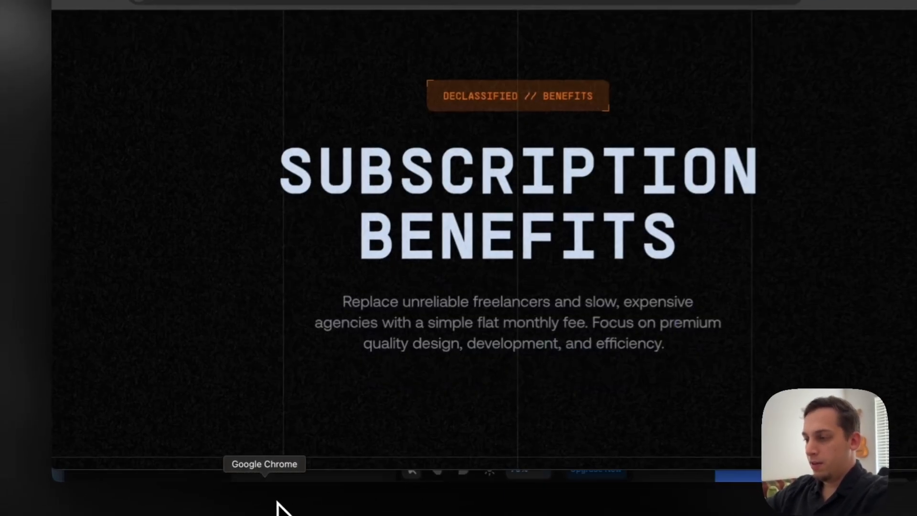
scroll(375, 296, "down", 10)
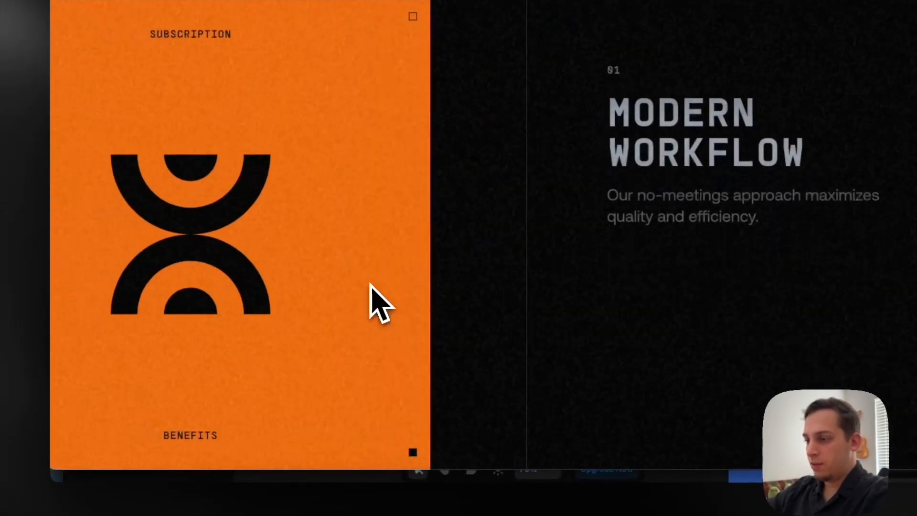
scroll(379, 301, "down", 8)
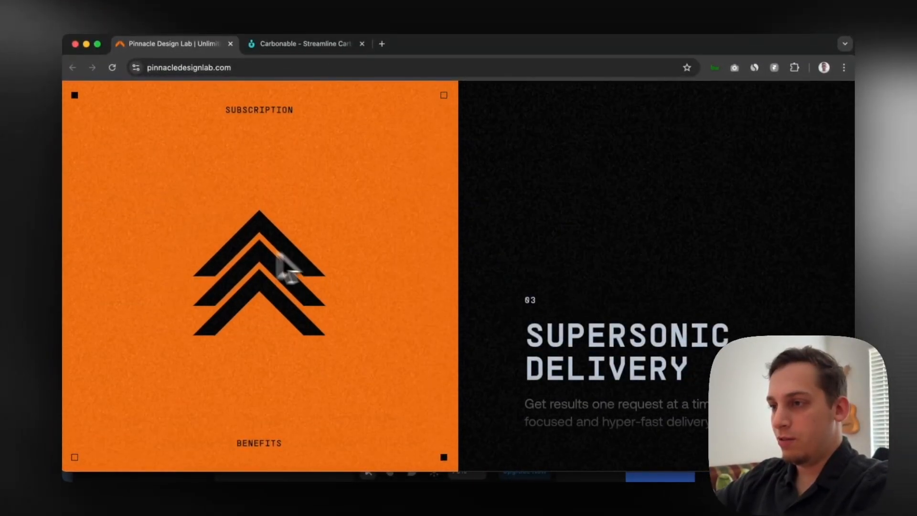
scroll(217, 262, "up", 8)
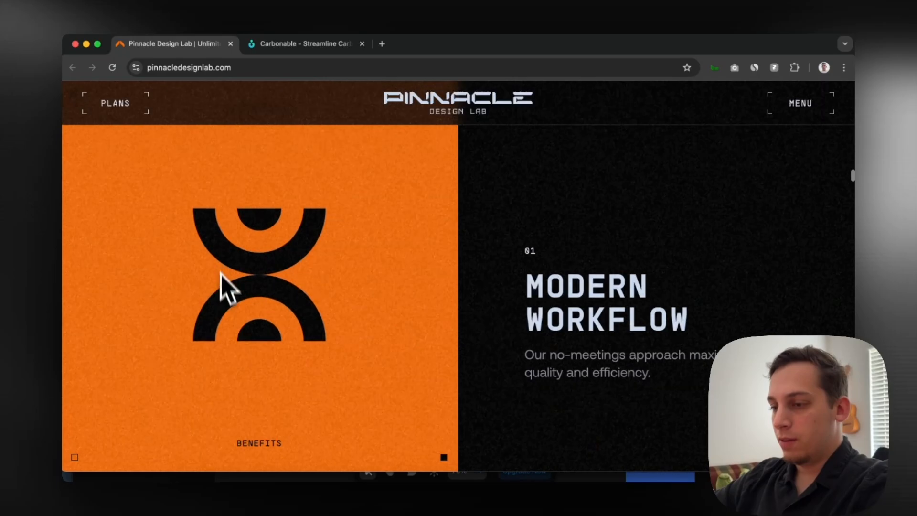
scroll(244, 301, "down", 5)
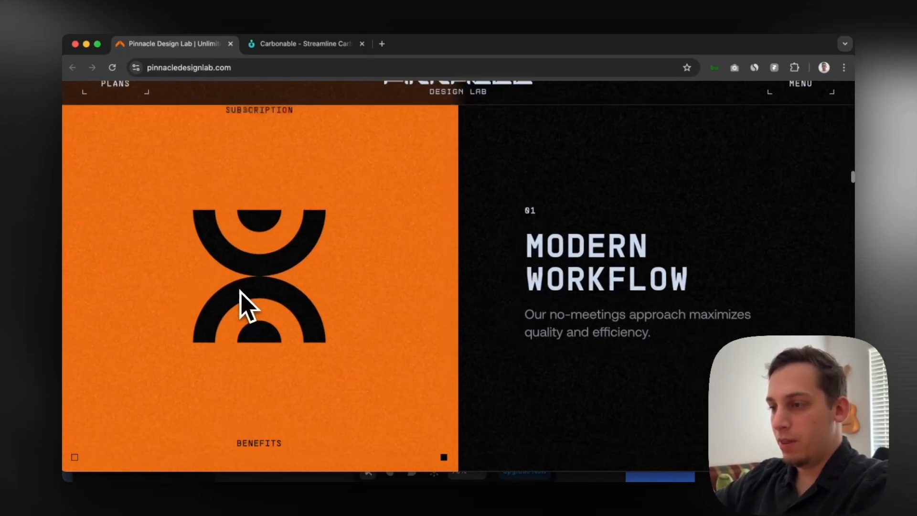
scroll(208, 261, "down", 4)
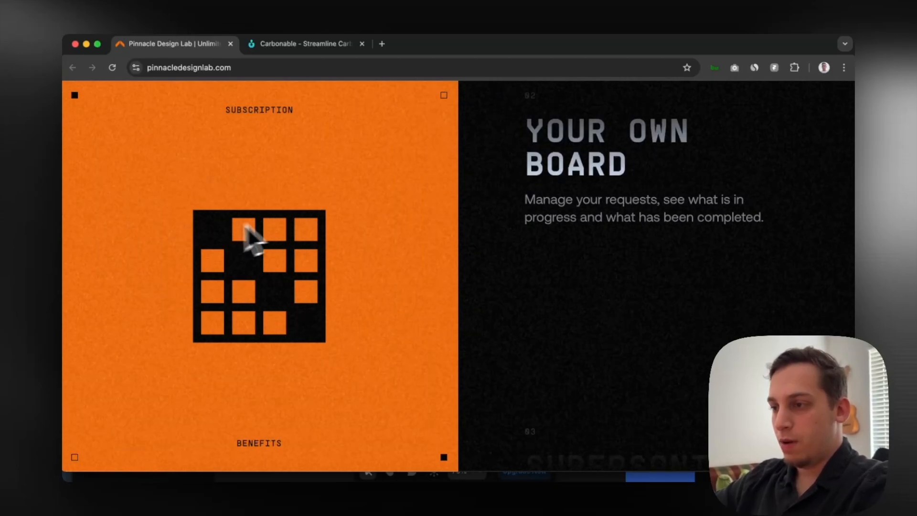
scroll(211, 241, "up", 5)
scroll(208, 234, "up", 2)
scroll(208, 234, "down", 5)
scroll(209, 234, "down", 5)
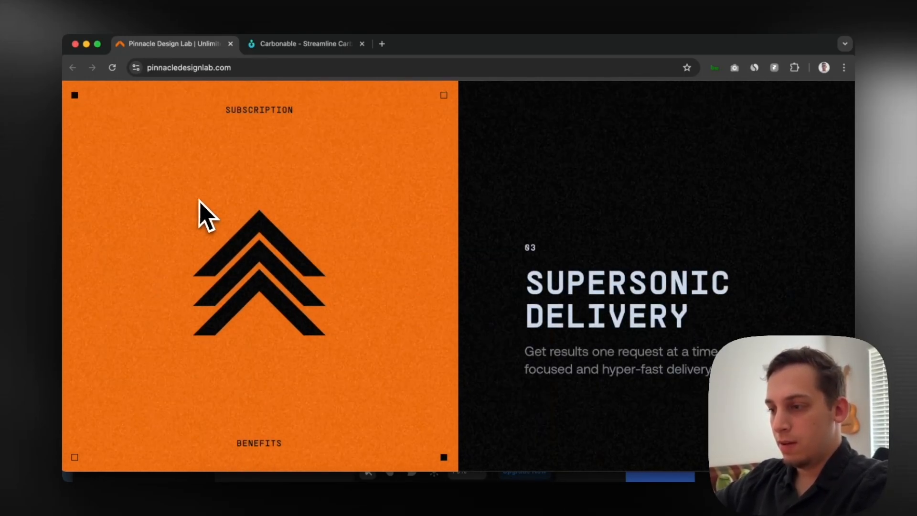
scroll(266, 266, "up", 6)
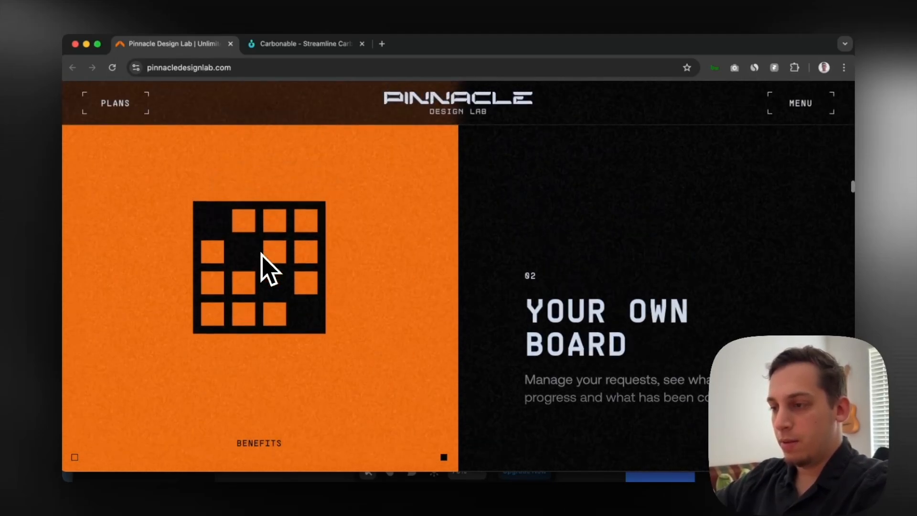
scroll(261, 254, "up", 2)
scroll(262, 254, "down", 5)
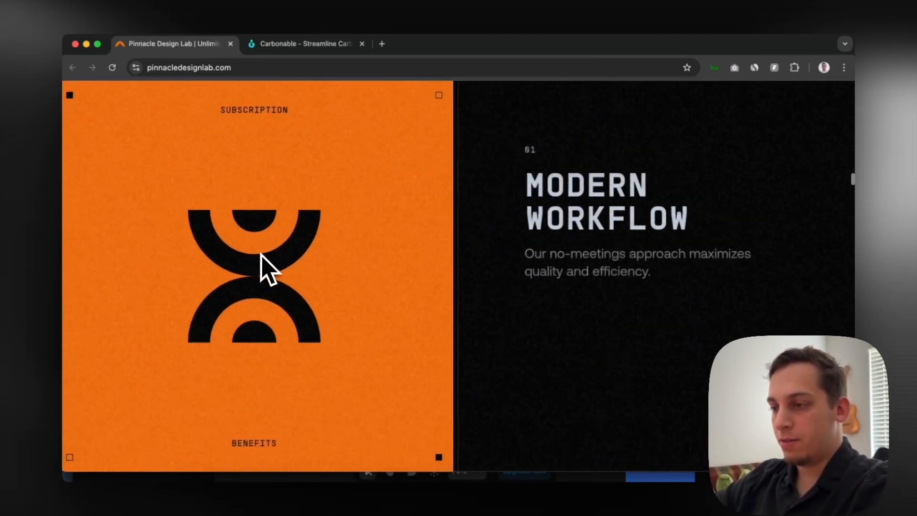
scroll(217, 302, "down", 3)
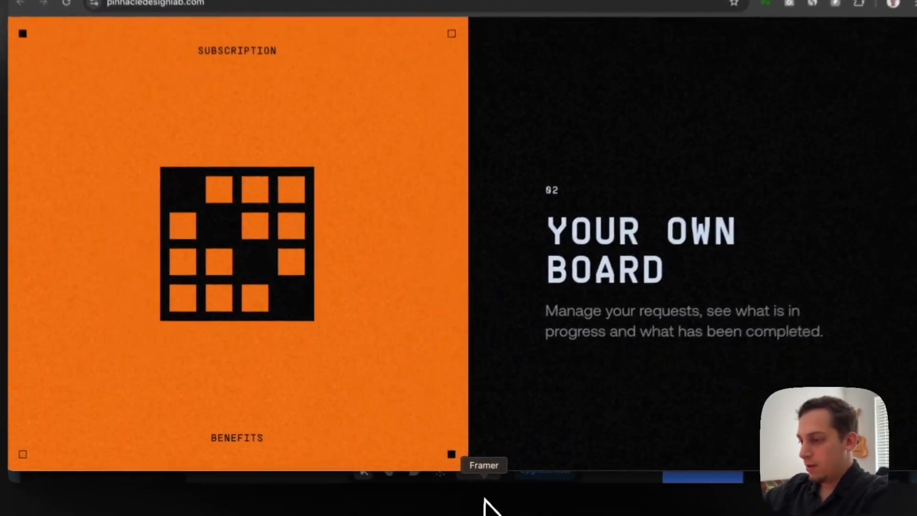
Return to Framer and move the copied paragraph into the blue frame, about 35 from its upper edge
left_click(474, 513)
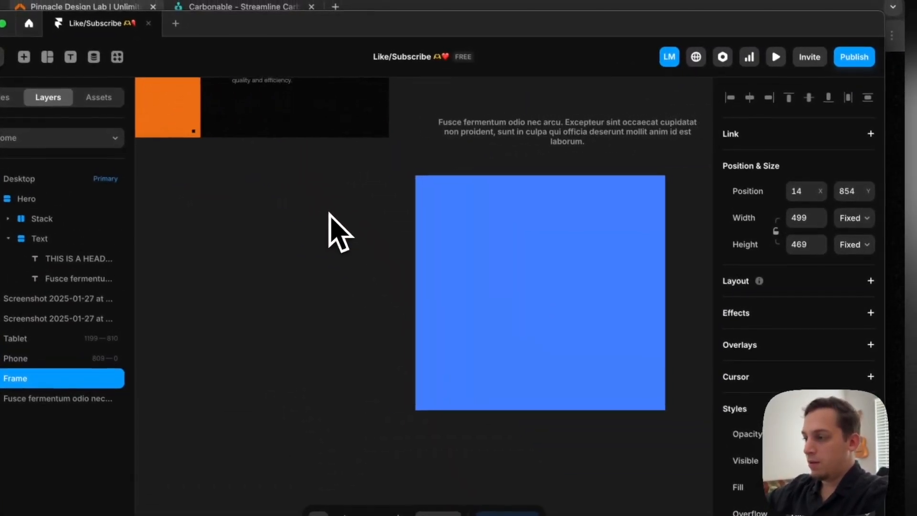
scroll(340, 232, "down", 3)
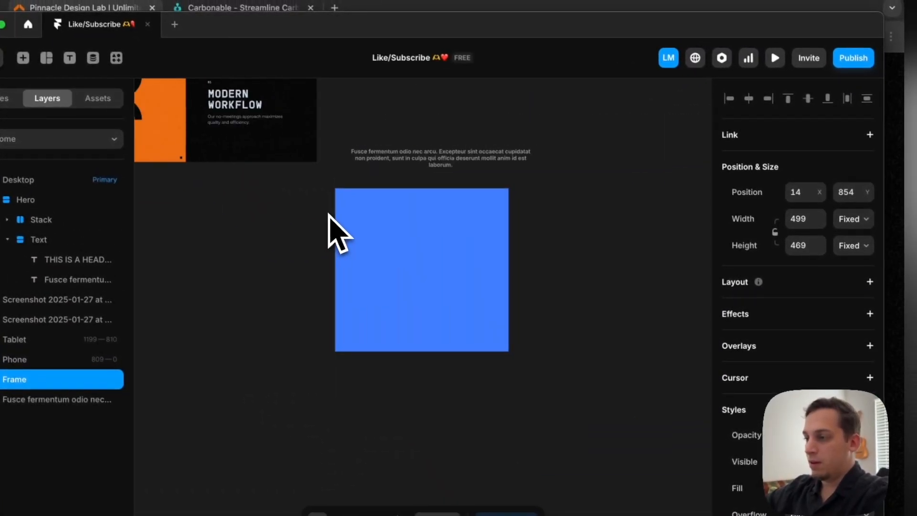
left_click(489, 183)
left_click_drag(489, 184, 470, 232)
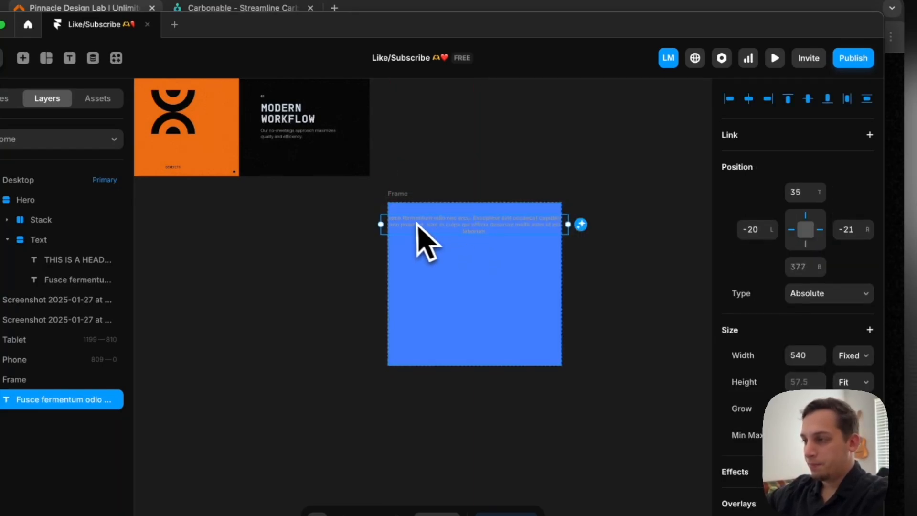
Give the blue frame a stack layout and set the colour of its paragraph text to #000000
left_click(415, 215)
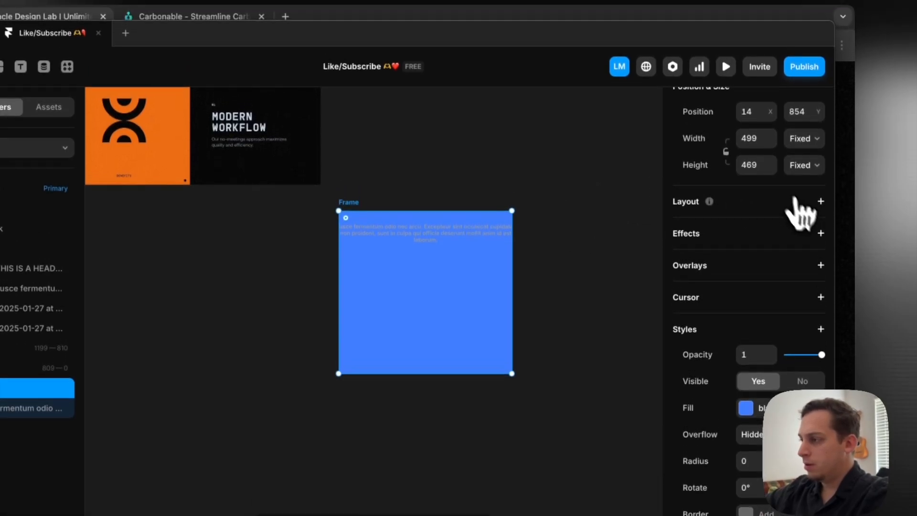
left_click(820, 166)
left_click(371, 255)
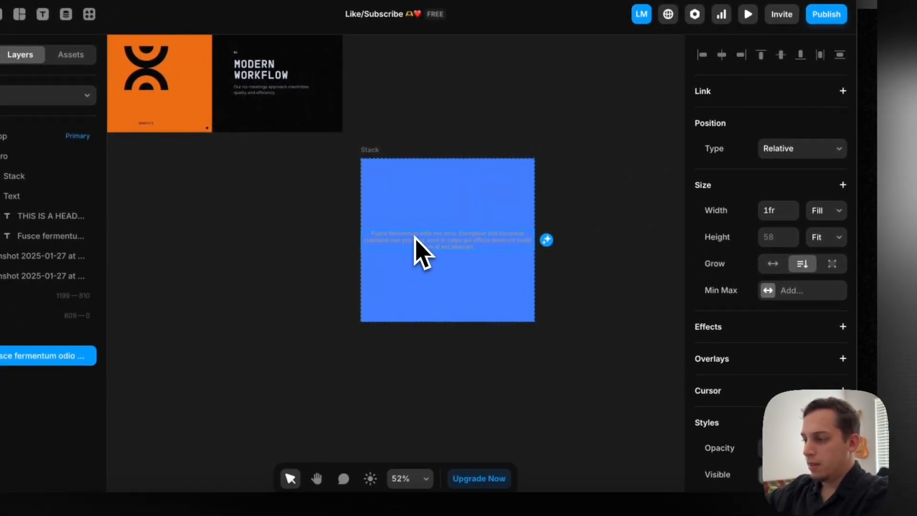
scroll(726, 338, "down", 5)
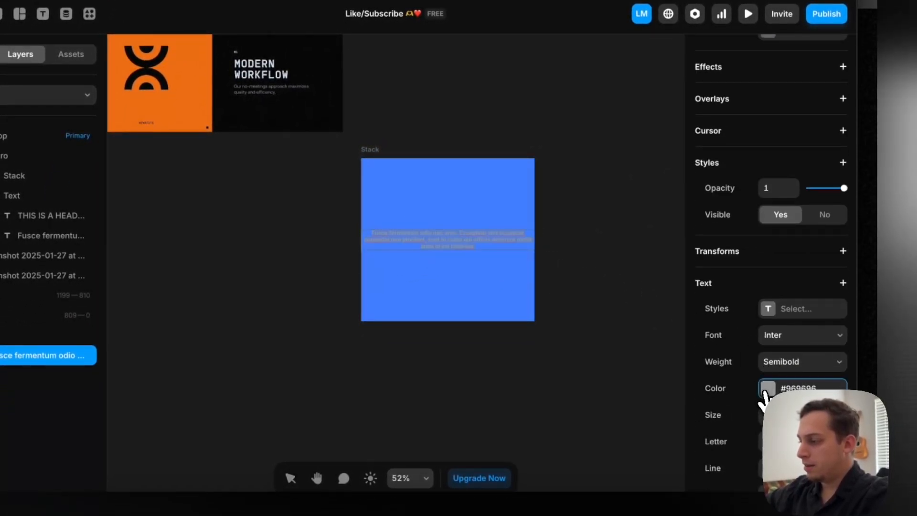
left_click(764, 398)
type("000000")
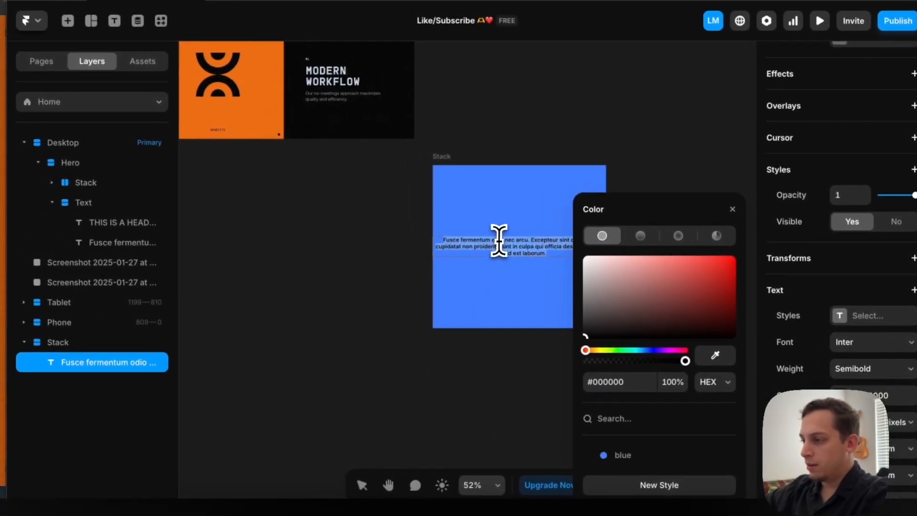
Consult the orange reference card and replace the paragraph in the blue stack with the text "Service"
scroll(499, 241, "up", 3)
scroll(233, 100, "up", 3)
scroll(233, 100, "down", 3)
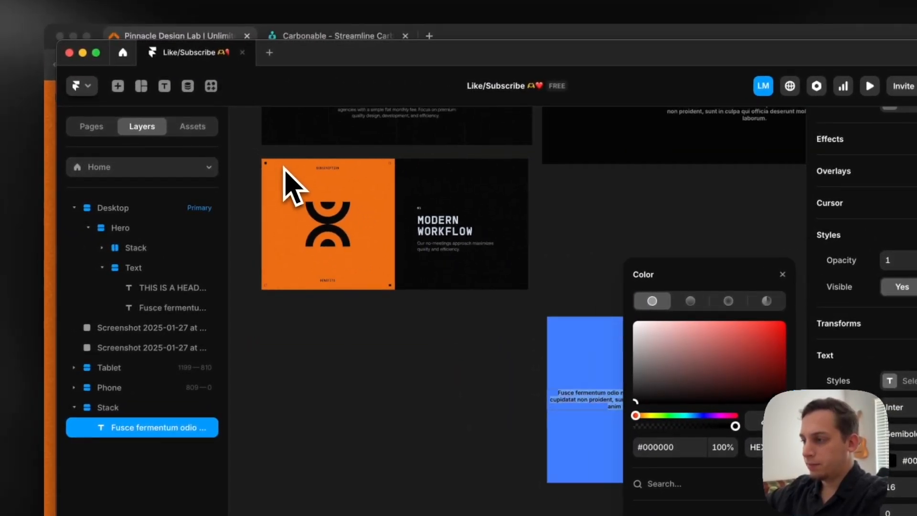
scroll(286, 184, "down", 2)
type("Service")
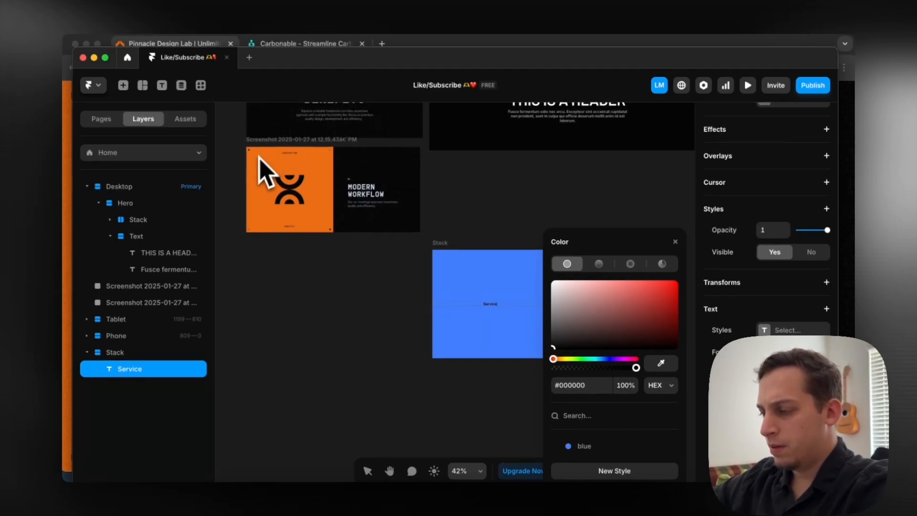
scroll(415, 272, "up", 5)
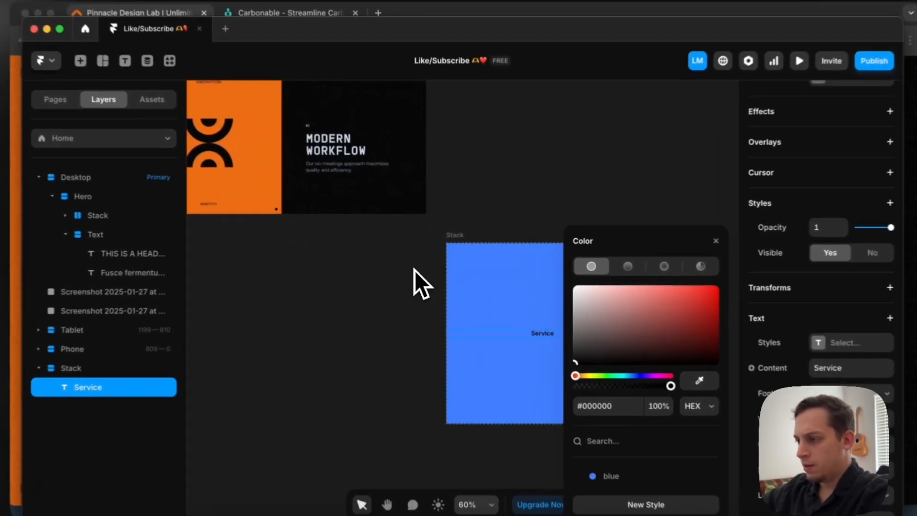
scroll(401, 275, "down", 3)
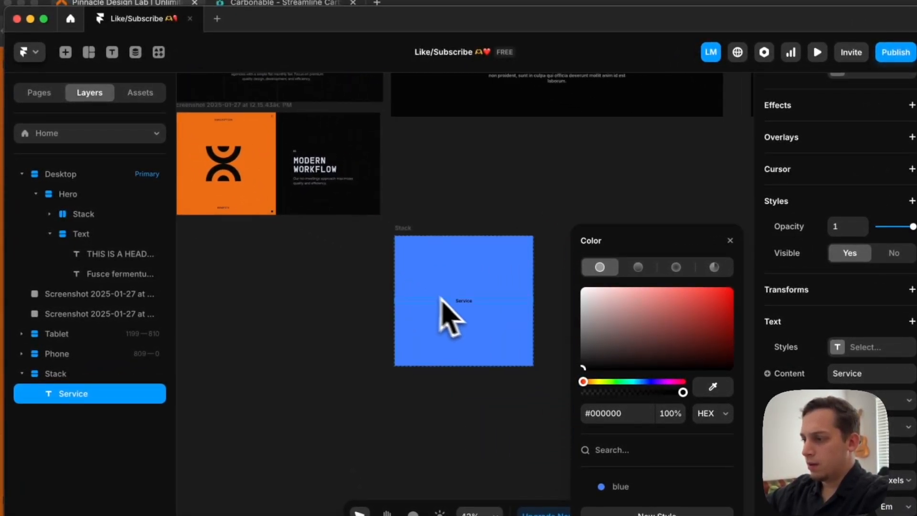
Duplicate the Service text inside the blue stack and change the copy's wording to "Benefit"
key("super+d")
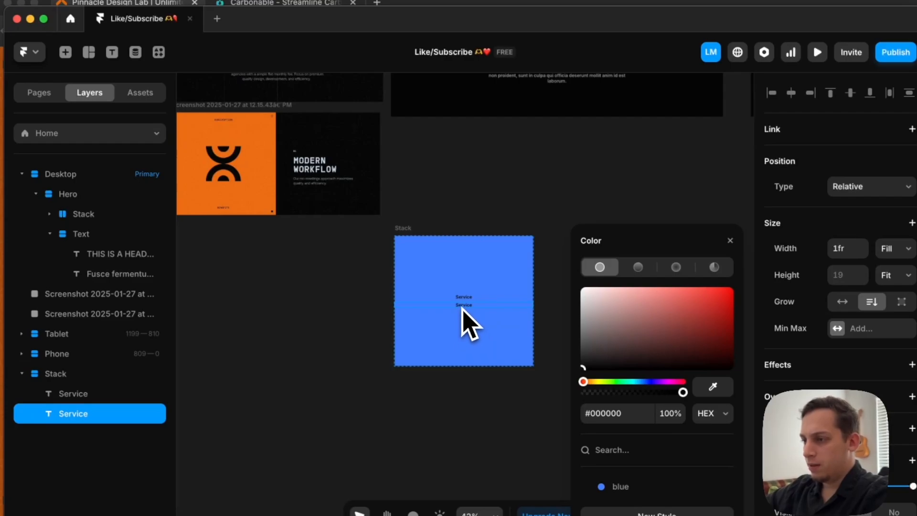
scroll(461, 306, "up", 10)
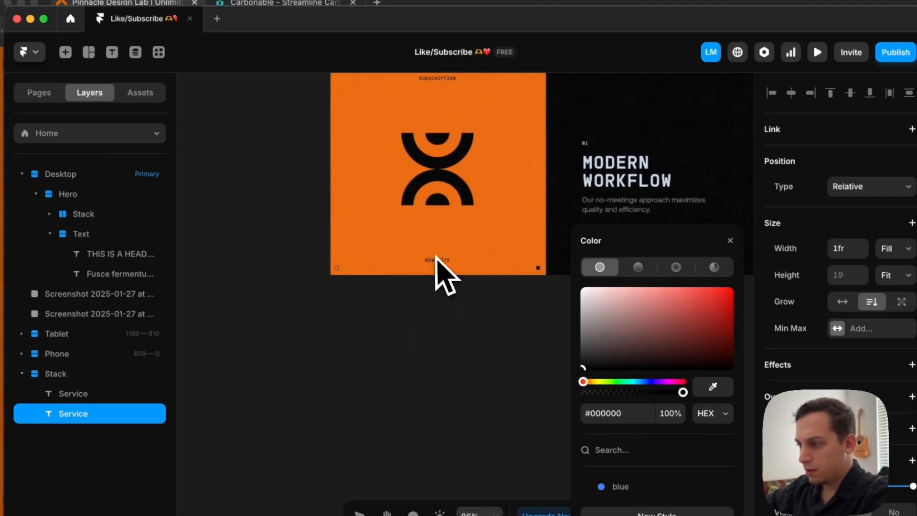
scroll(460, 221, "down", 5)
scroll(477, 200, "right", 4)
scroll(478, 199, "down", 2)
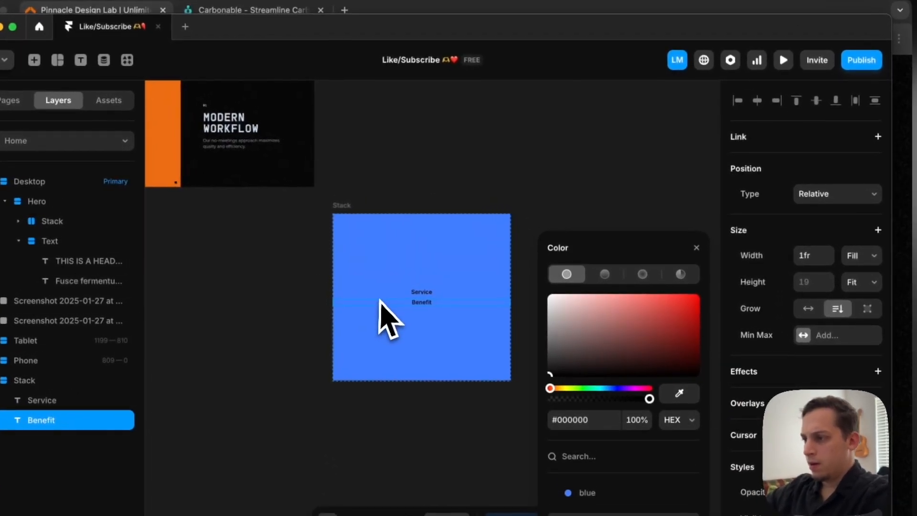
left_click(415, 281)
left_click(391, 304)
key("Escape")
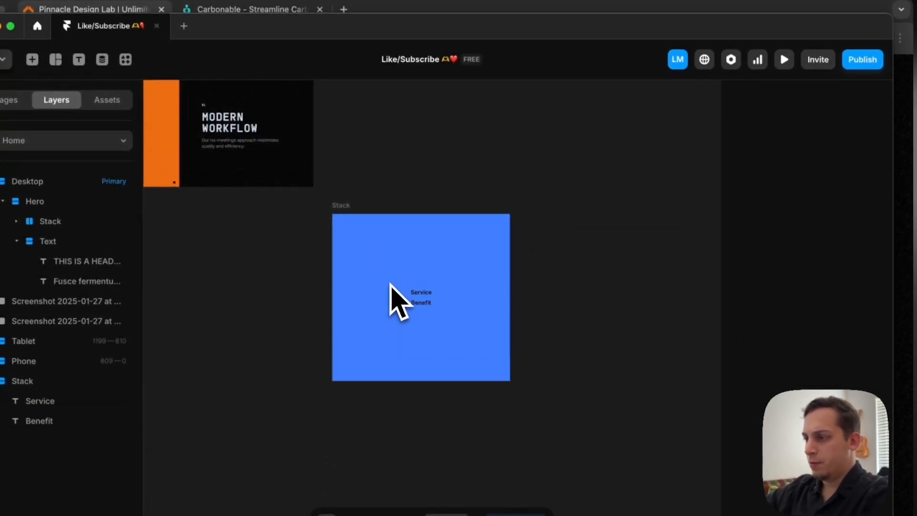
Set the distribution of the blue stack to Space Between
left_click(346, 215)
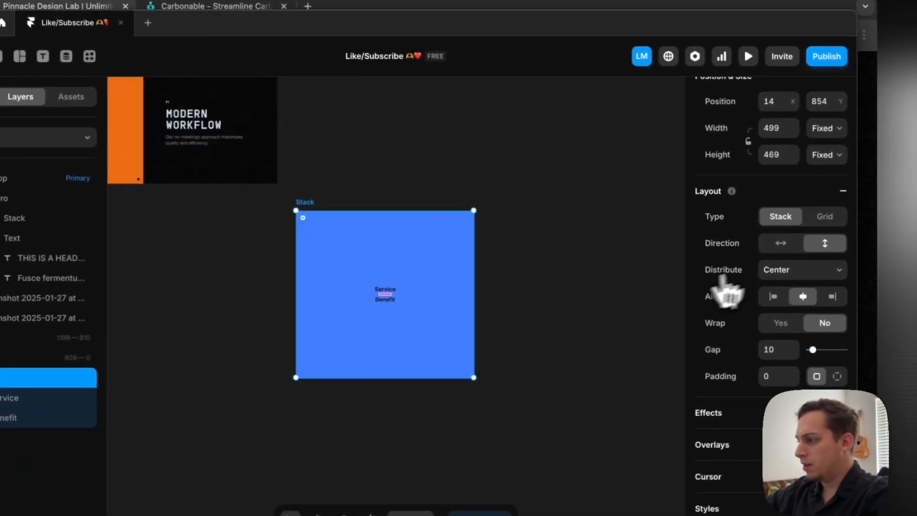
left_click(810, 272)
left_click(783, 299)
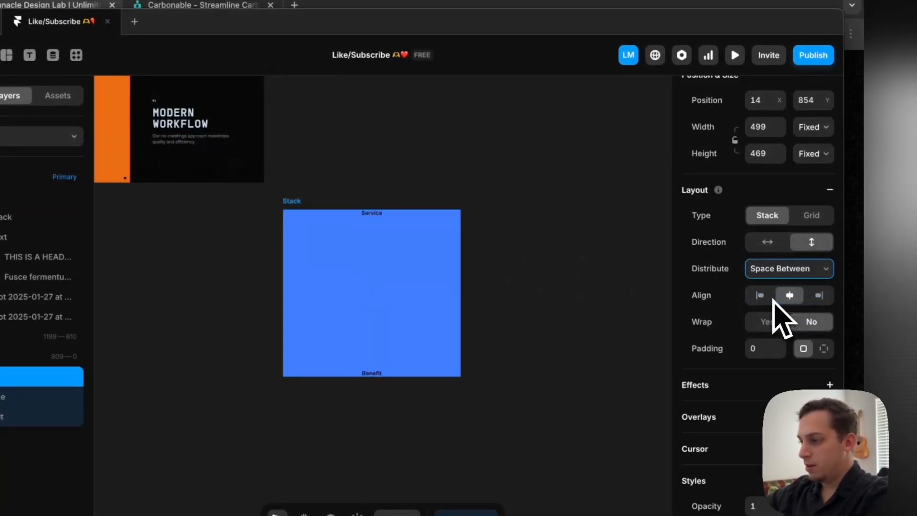
Compare the blue stack with the orange reference card and set the stack's padding to 20
scroll(559, 261, "left", 2)
scroll(558, 262, "down", 1)
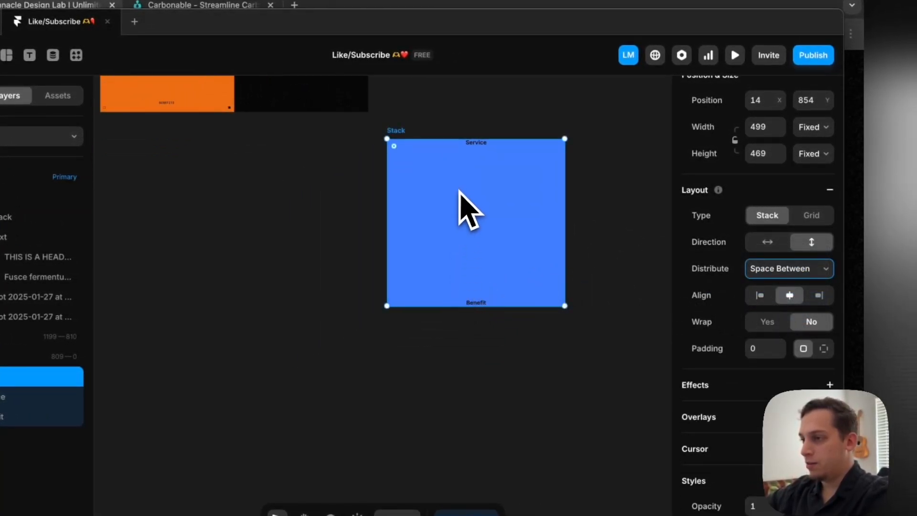
scroll(458, 191, "up", 2)
scroll(458, 191, "left", 1)
scroll(289, 183, "up", 3)
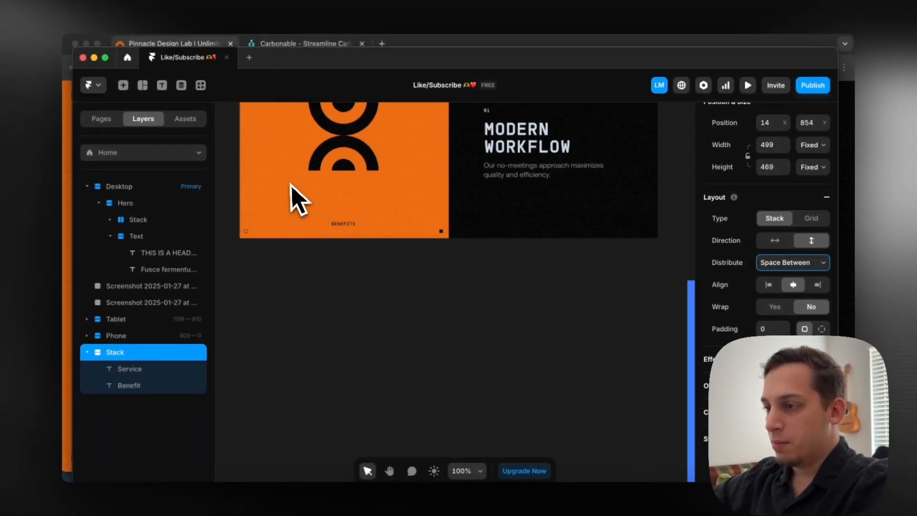
scroll(291, 183, "up", 3)
scroll(290, 191, "down", 8)
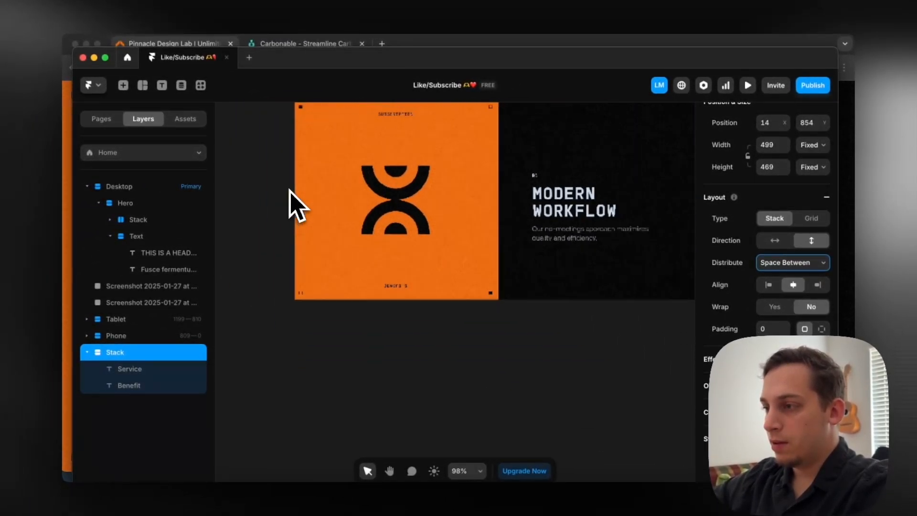
scroll(291, 191, "right", 4)
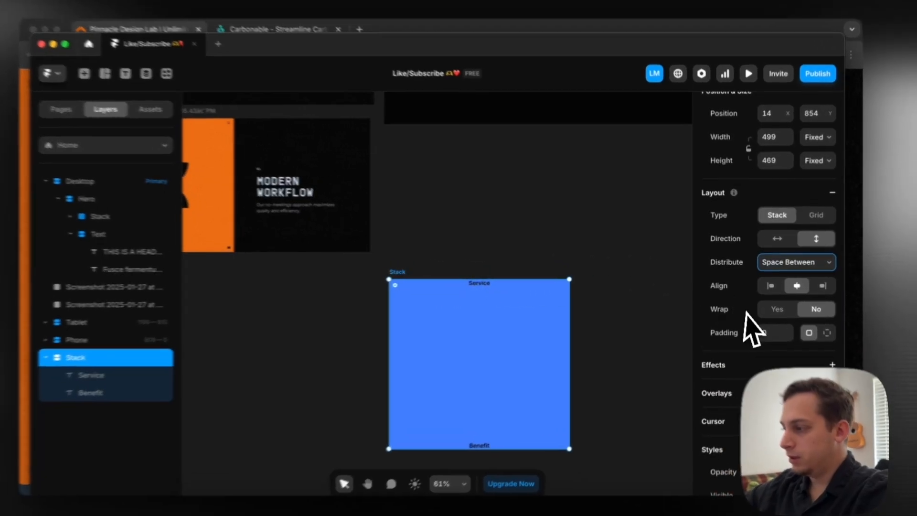
left_click(763, 328)
key("shift+Up")
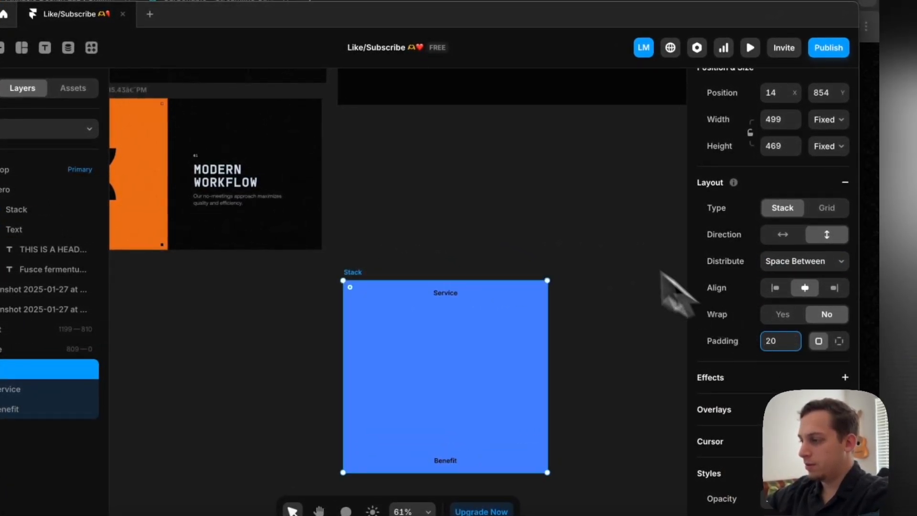
left_click(538, 204)
Draw a square frame about 174 × 174 on the empty canvas below the Modern Workflow screenshot
scroll(512, 260, "down", 3)
scroll(511, 260, "left", 2)
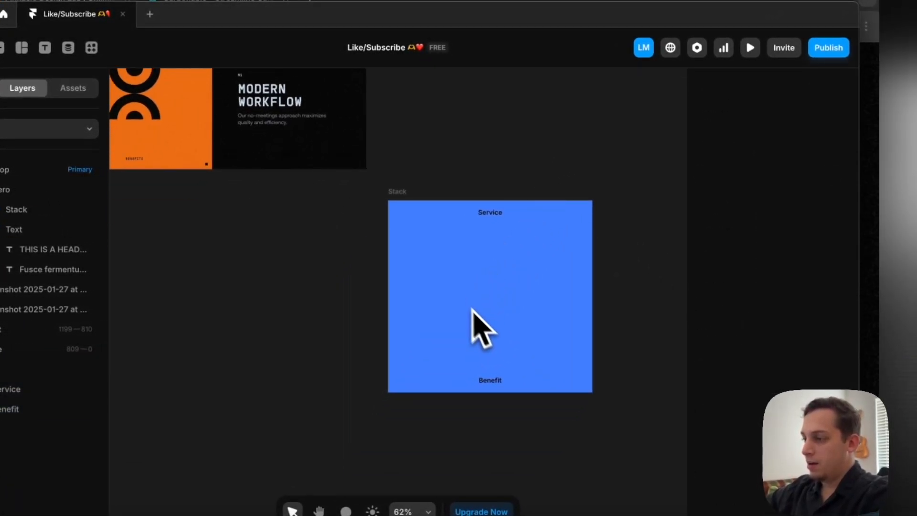
scroll(471, 308, "left", 5)
scroll(470, 308, "down", 1)
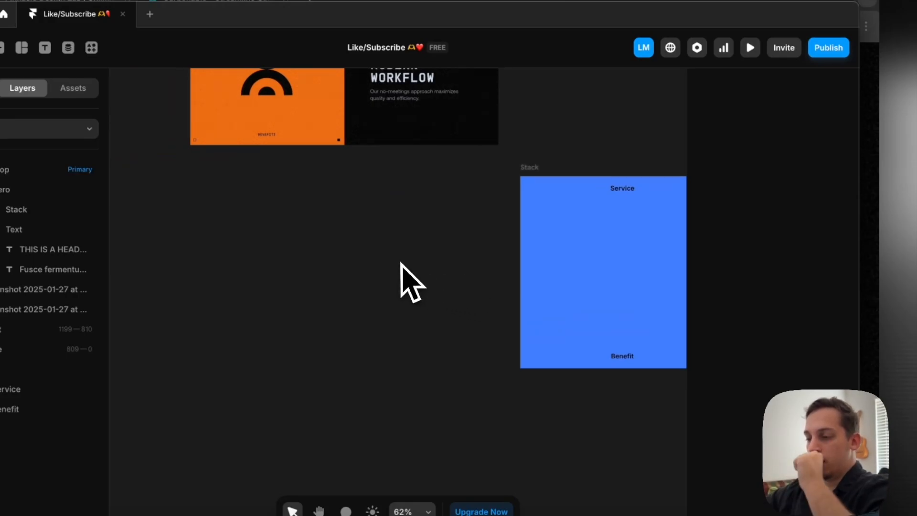
key("f")
left_click_drag(312, 226, 379, 303)
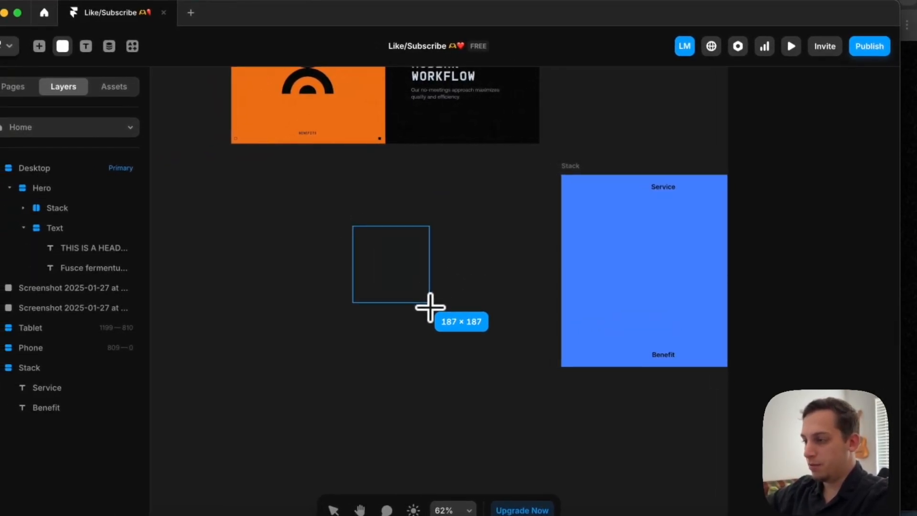
Try the white square between the Service and Benefit texts in the blue stack, and move it back out onto the canvas
left_click_drag(426, 299, 675, 276)
scroll(673, 289, "right", 5)
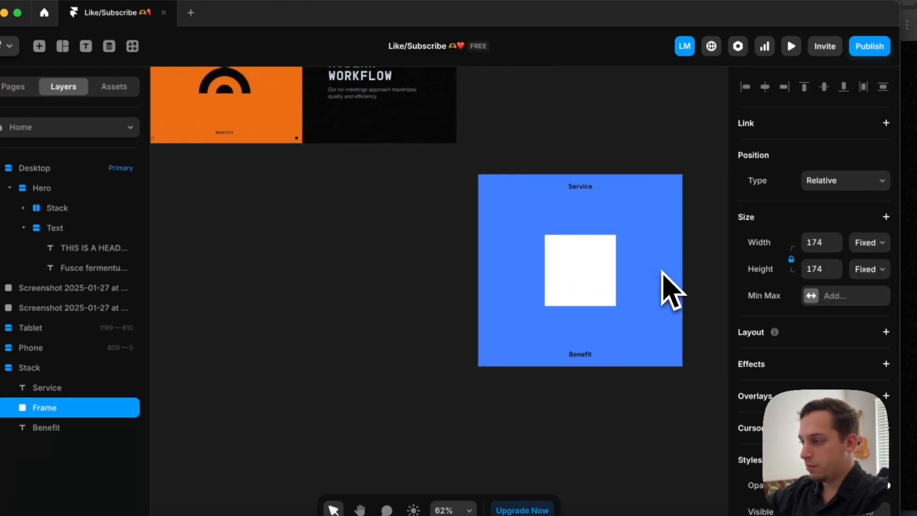
left_click_drag(532, 277, 225, 276)
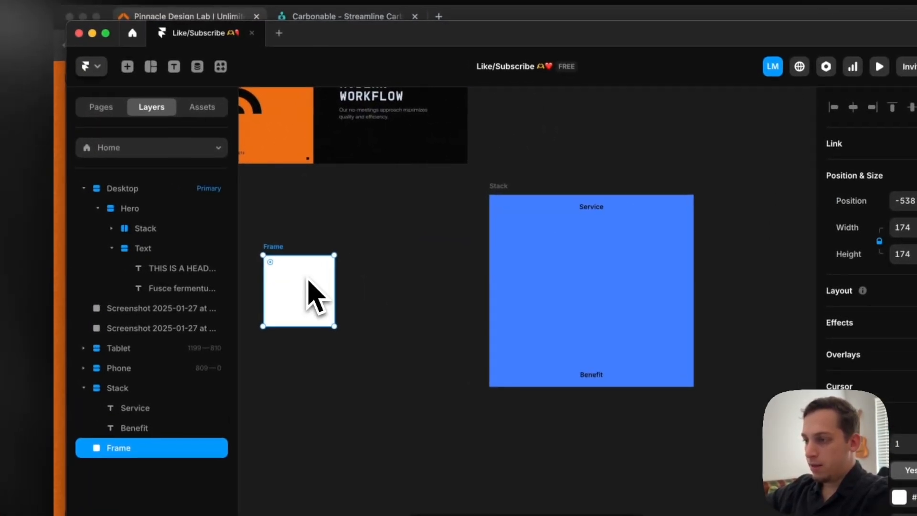
scroll(309, 279, "left", 4)
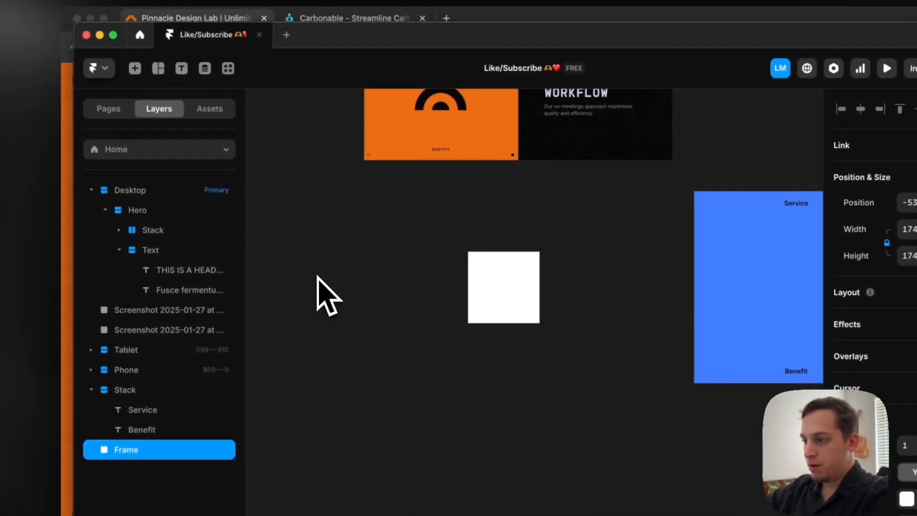
Search the insertable elements for "icon" and place a Material icon on the canvas beside the white square frame
left_click(315, 279)
left_click(473, 300)
left_click(397, 273)
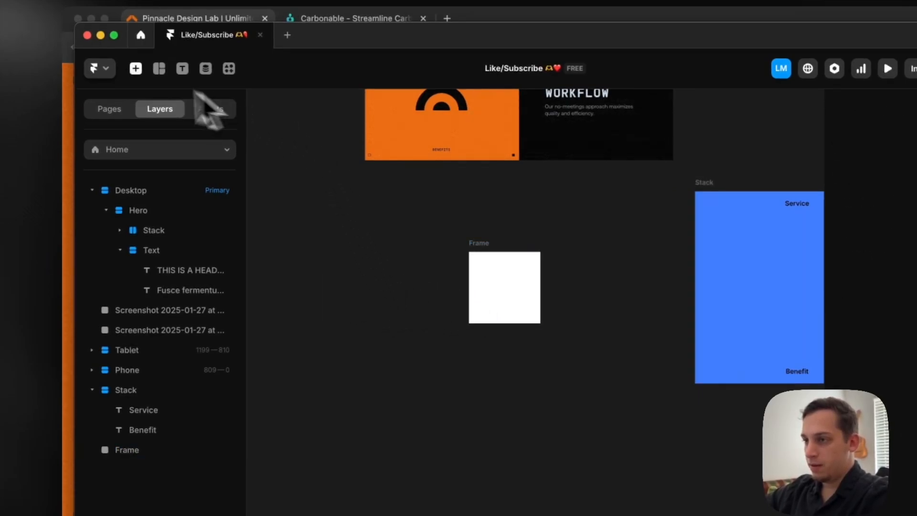
left_click(136, 68)
type("icon")
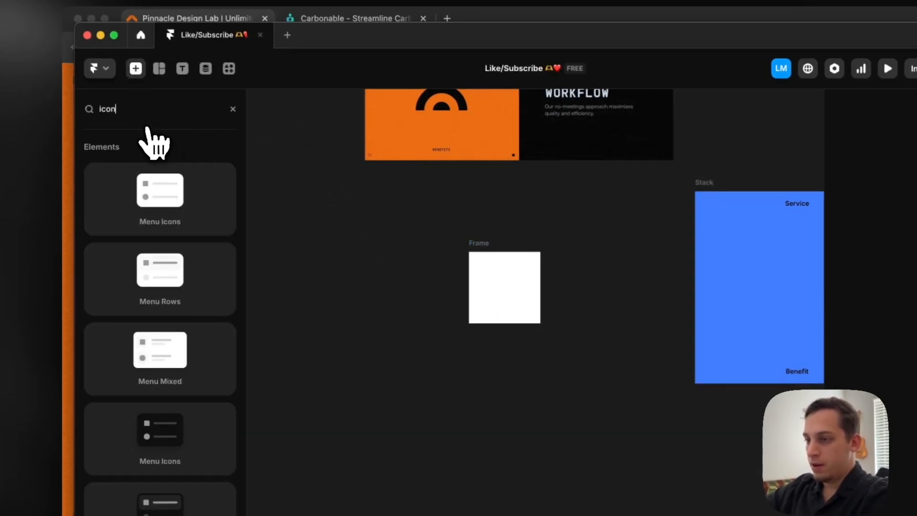
scroll(134, 334, "down", 7)
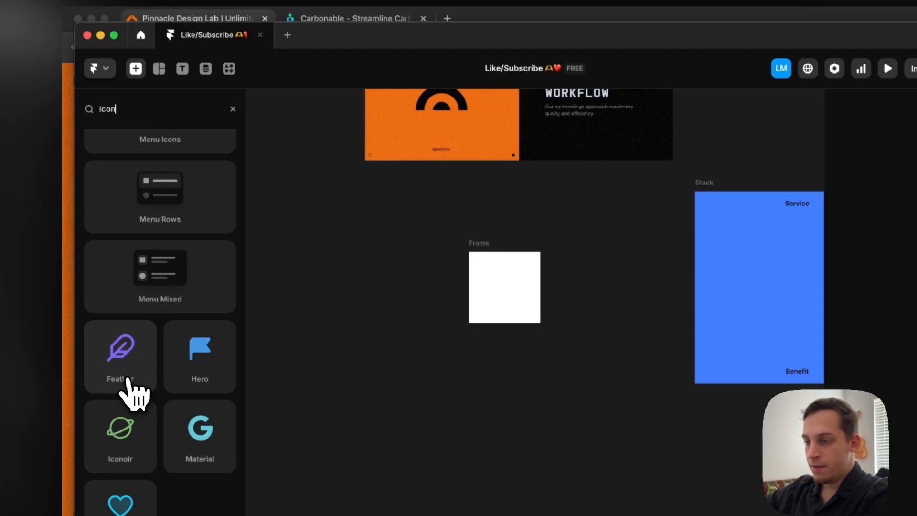
left_click_drag(193, 435, 419, 270)
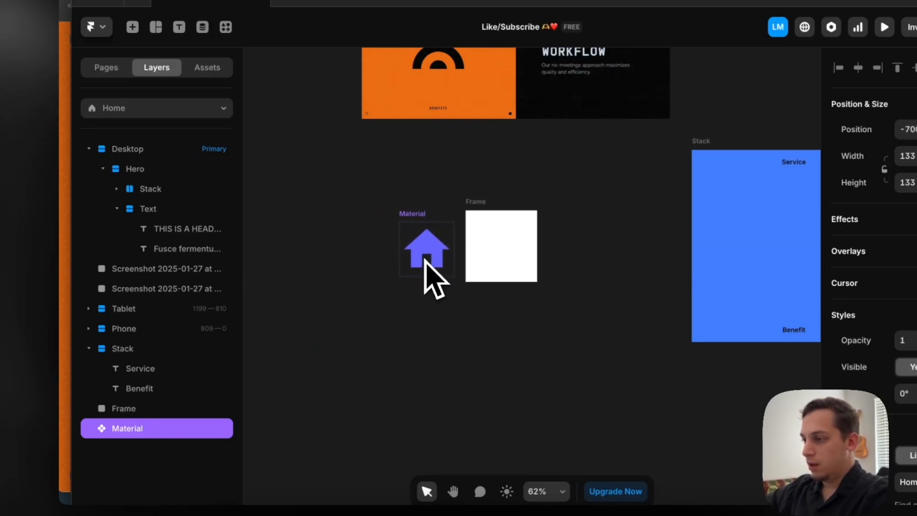
Give the Material icon the outlined style and change its symbol to Payment
scroll(783, 382, "down", 3)
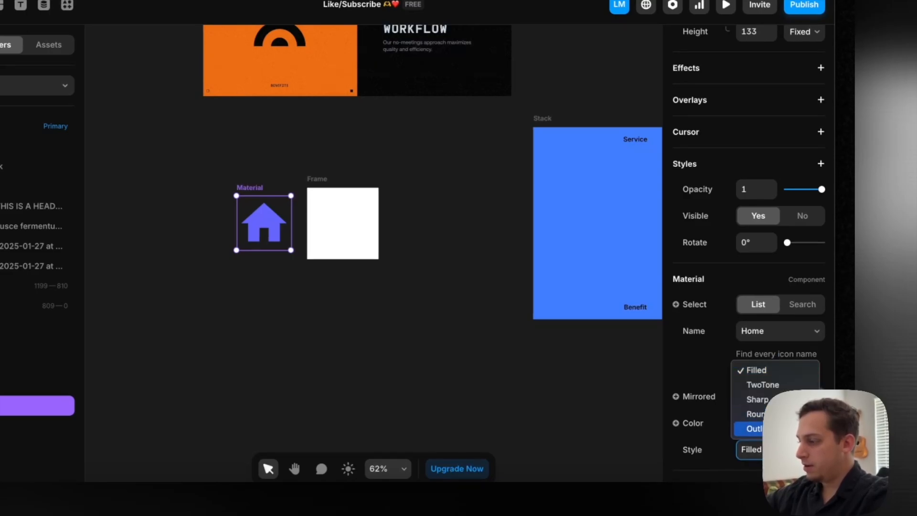
left_click(767, 337)
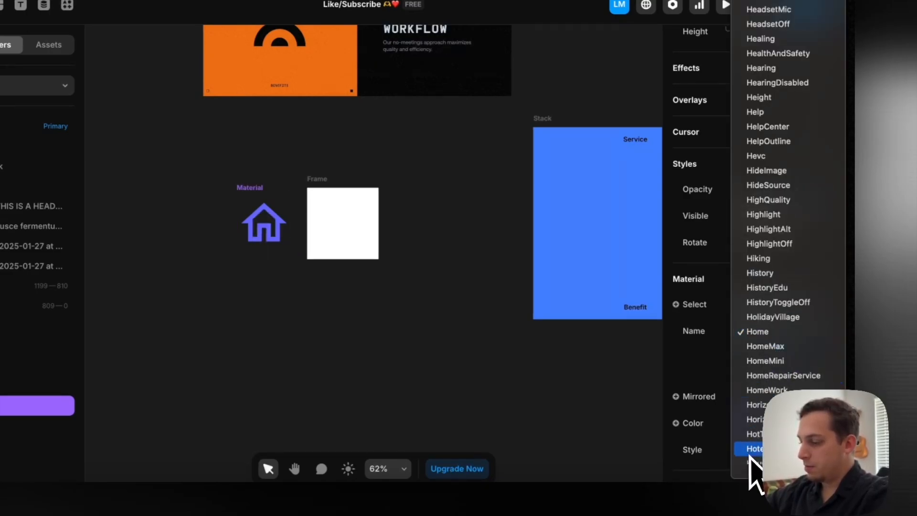
scroll(755, 473, "down", 20)
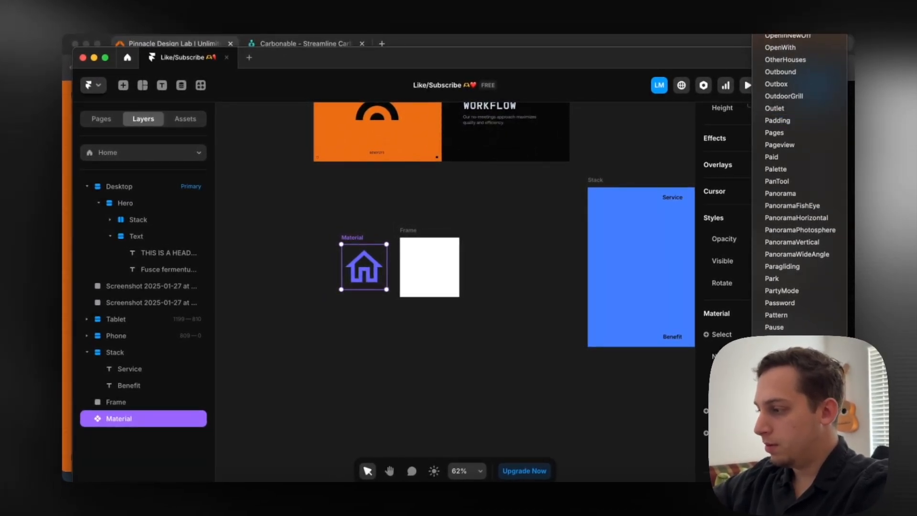
scroll(800, 191, "down", 1)
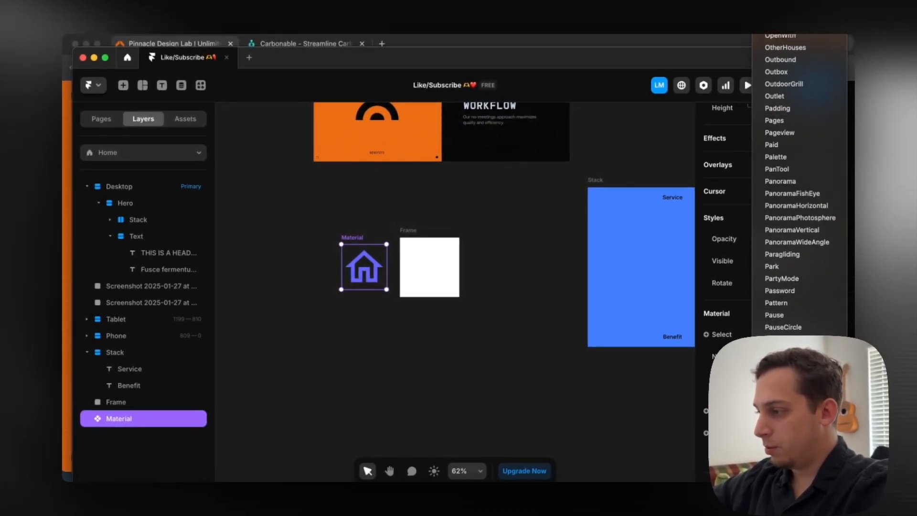
left_click(788, 377)
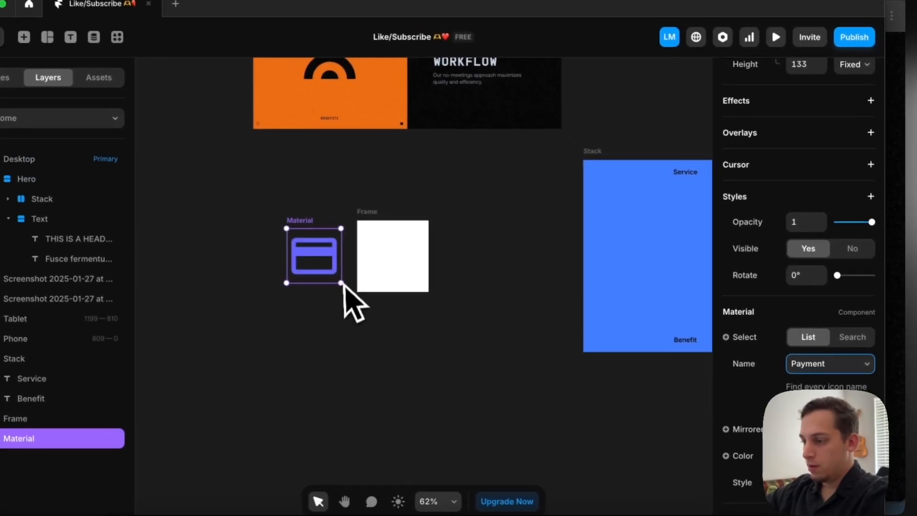
Move the Payment icon into the white square frame and set the icon's color to #000000
left_click_drag(276, 235, 341, 232)
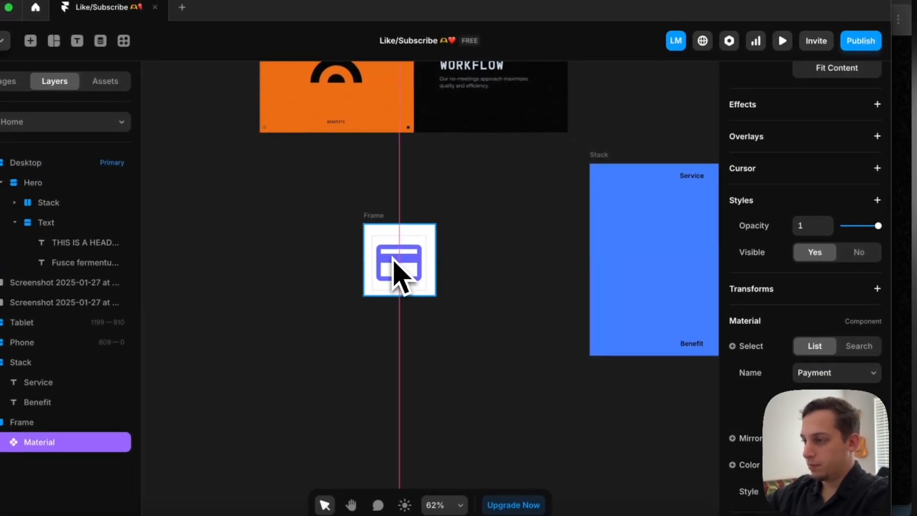
left_click(804, 465)
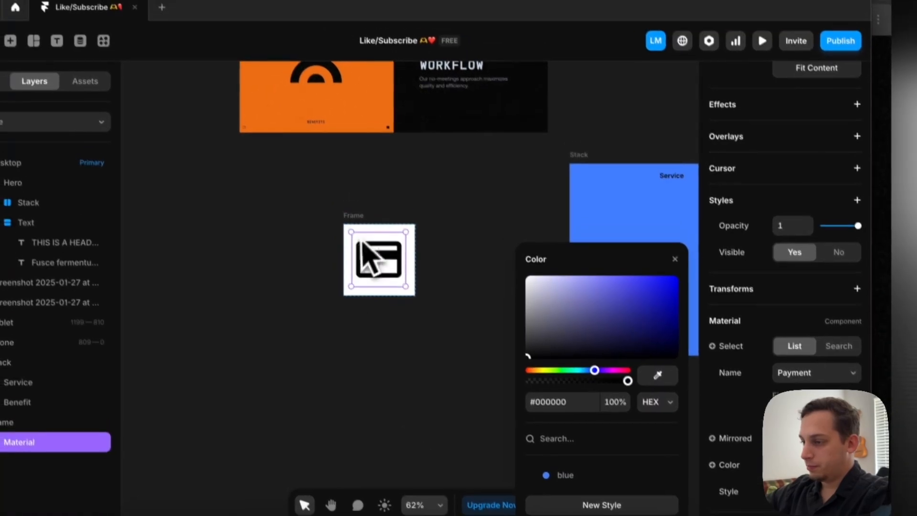
scroll(366, 270, "up", 3)
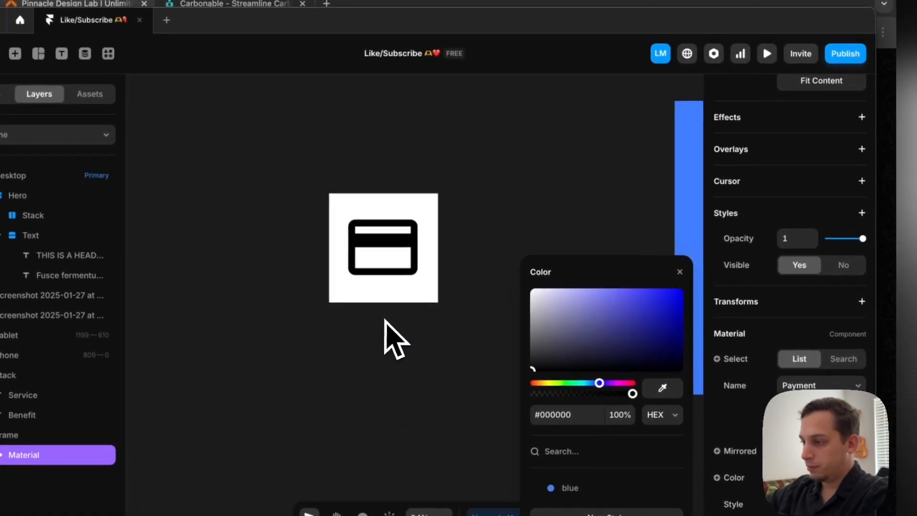
Center the black Payment icon horizontally and vertically within the white square frame
left_click_drag(367, 233, 366, 235)
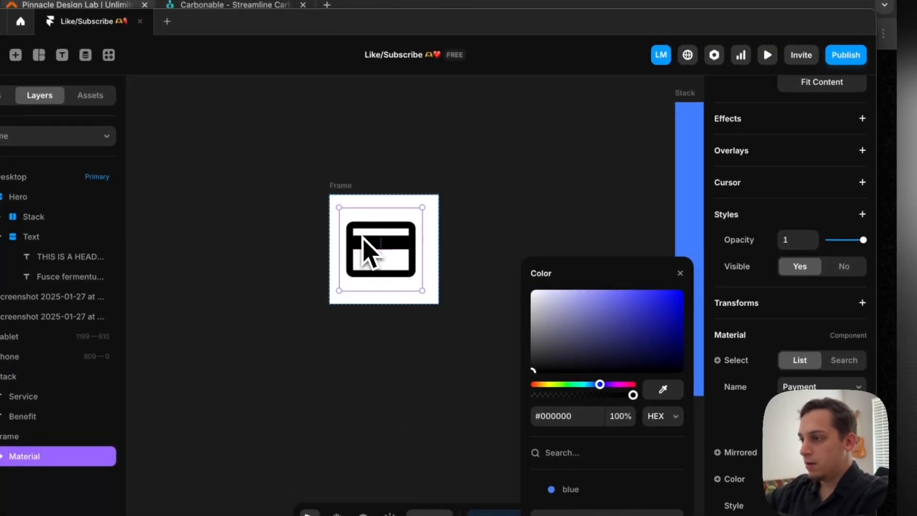
left_click(346, 196)
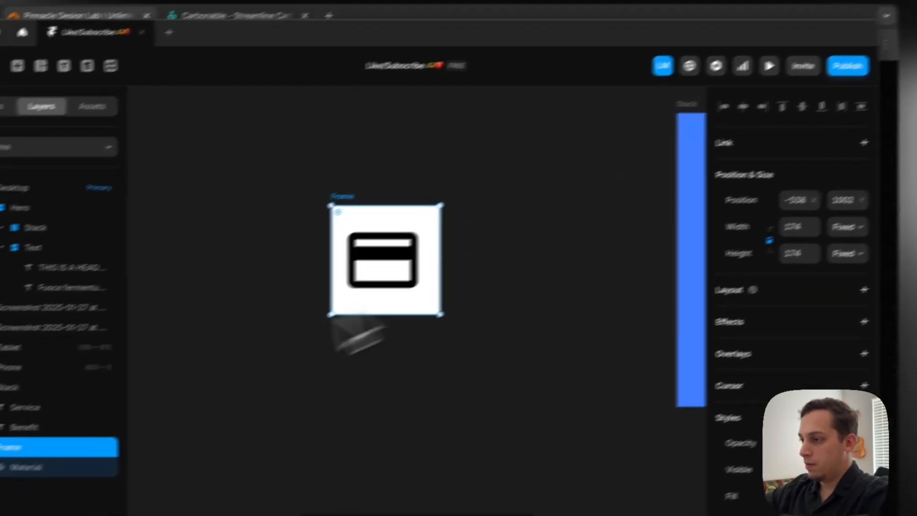
double_click(321, 276)
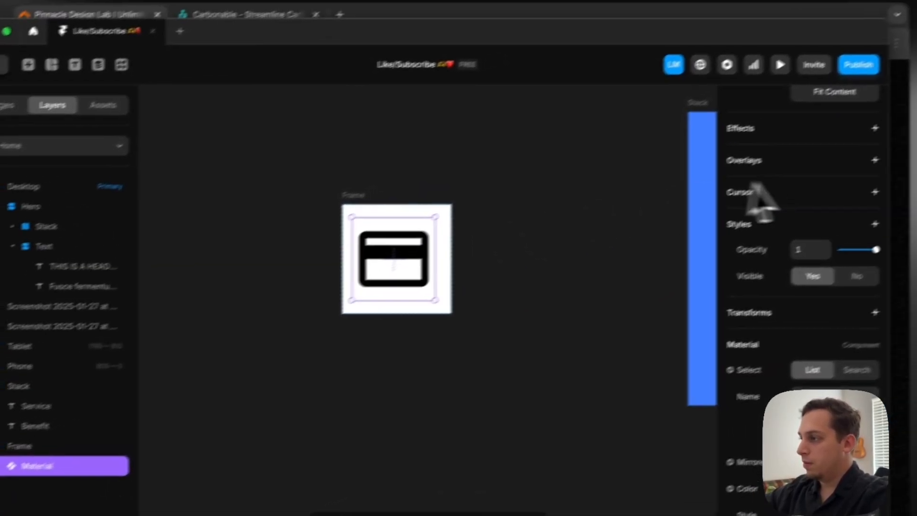
scroll(762, 200, "up", 6)
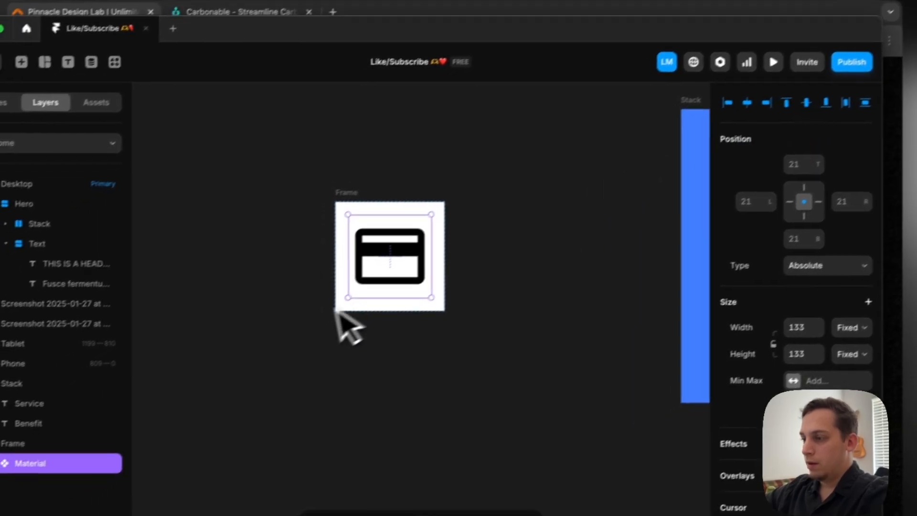
Fill the square frame around the Payment icon with the saved blue color style
left_click(276, 299)
left_click(306, 272)
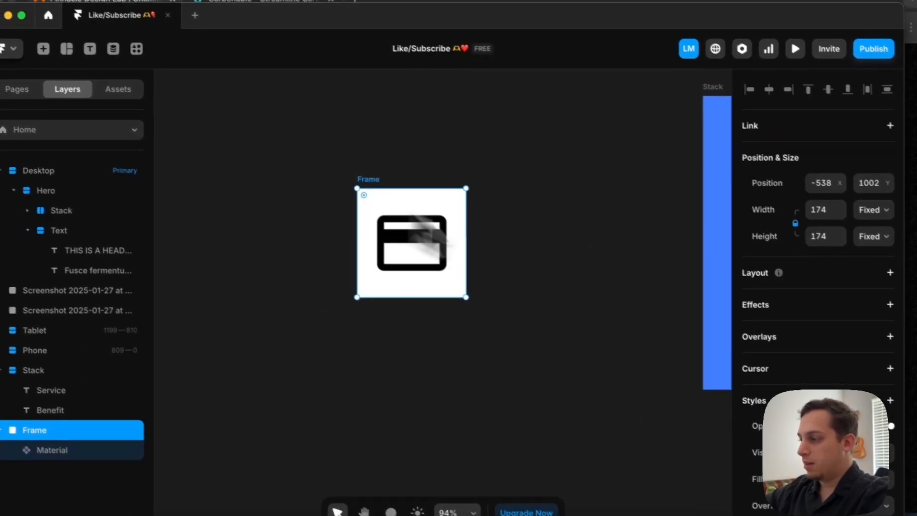
left_click(759, 446)
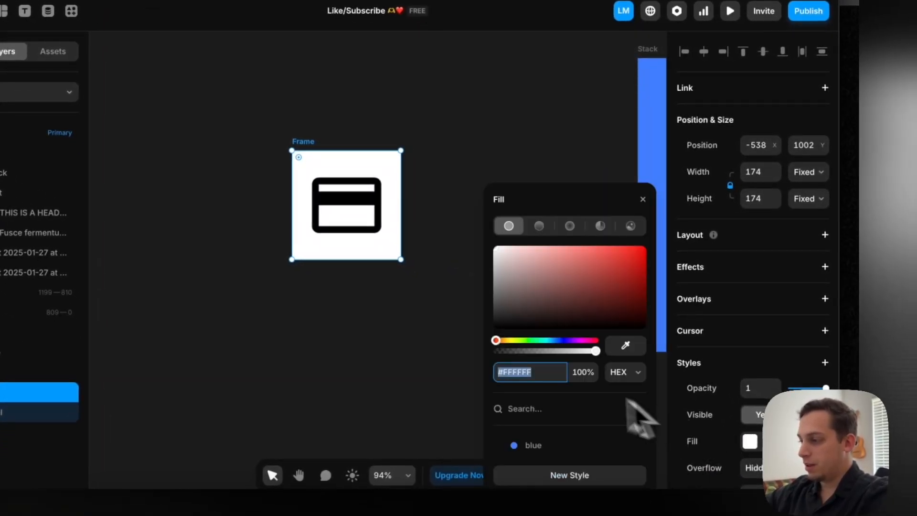
left_click(559, 447)
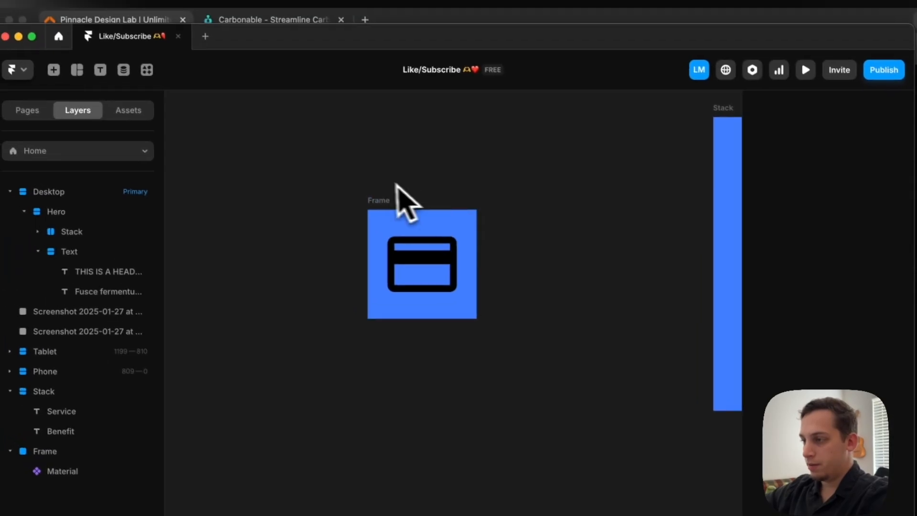
Turn the blue icon frame into a new component titled Icon Switcher
left_click(348, 178)
right_click(350, 170)
left_click(424, 167)
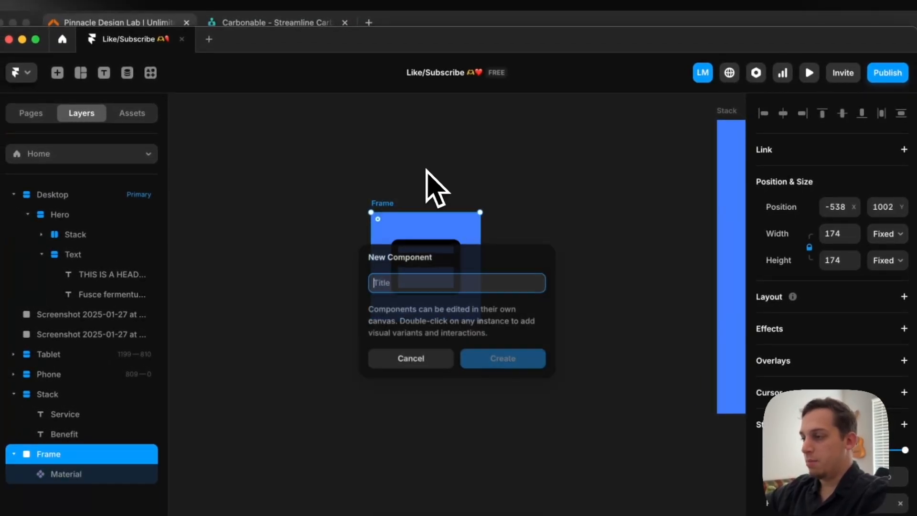
type("I")
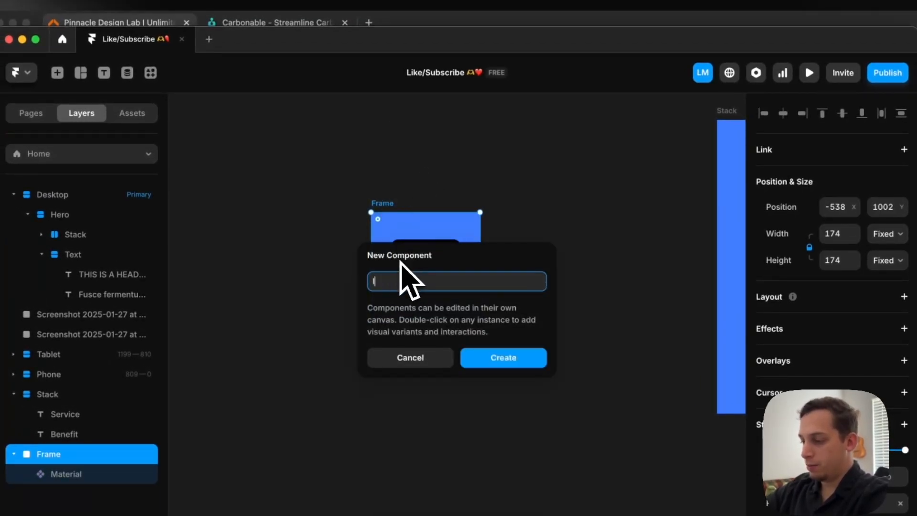
type("con Switcher")
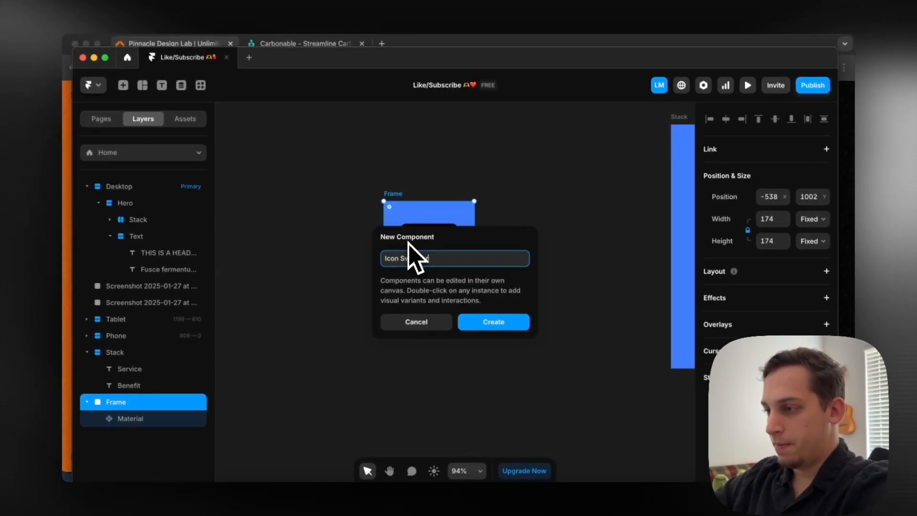
key("Return")
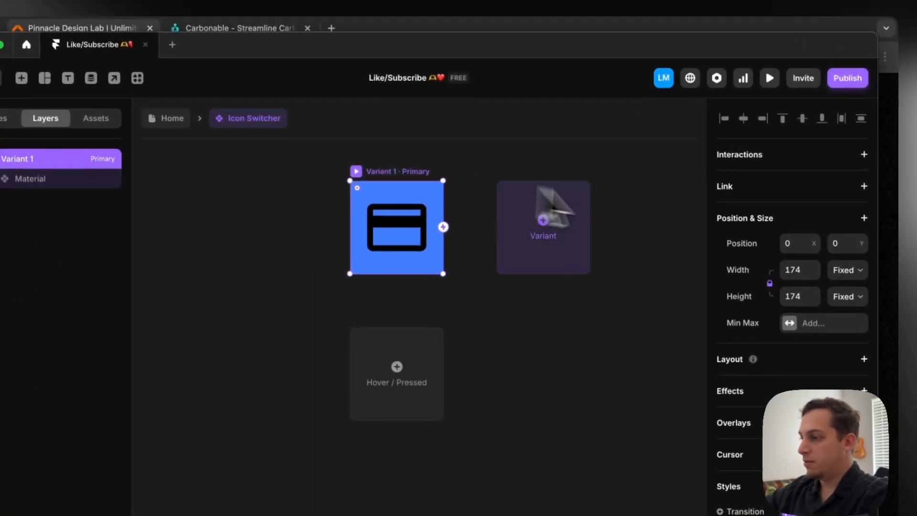
Duplicate the Material icon inside Variant 1 four times, making five copies stacked in the same place
left_click(393, 216)
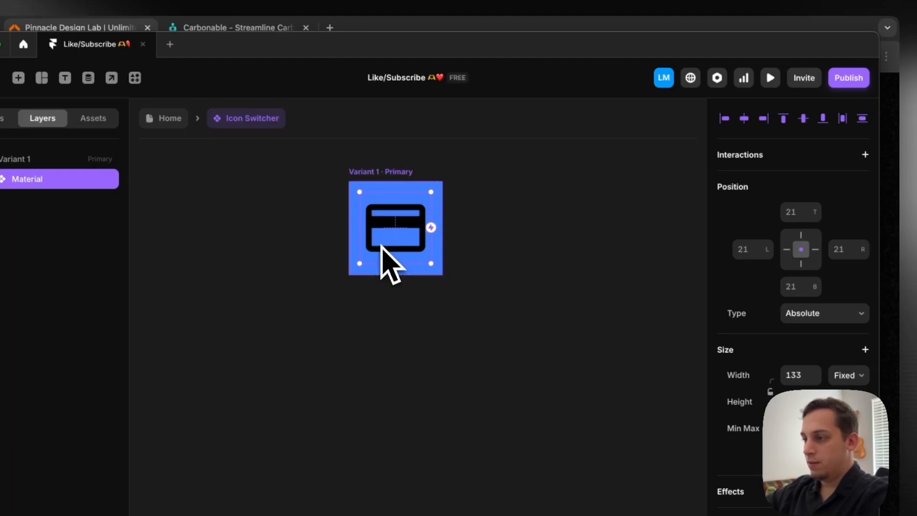
key("super+d")
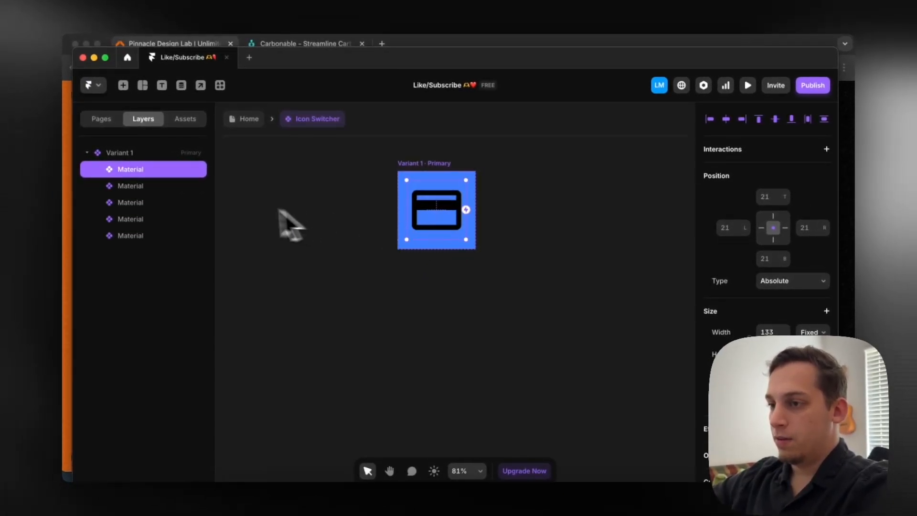
left_click_drag(426, 204, 428, 251)
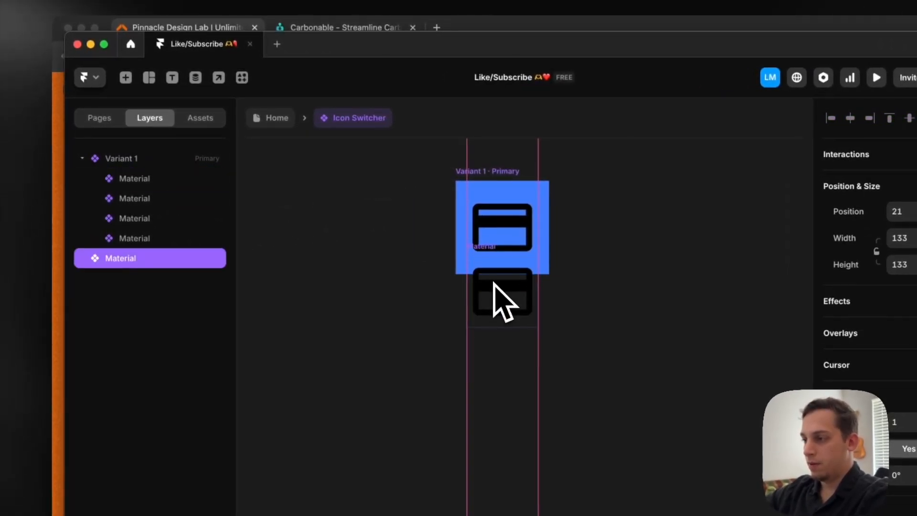
left_click_drag(494, 278, 494, 270)
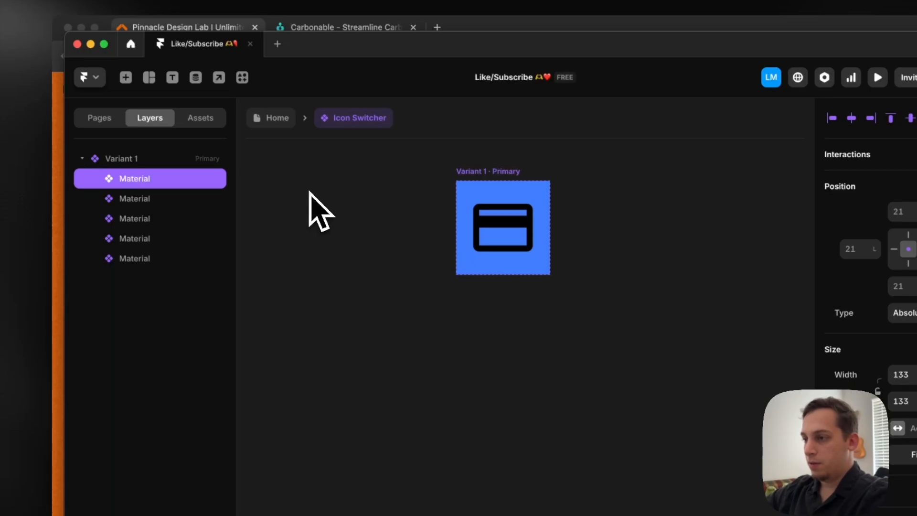
Shift the second Material layer straight down below the blue frame, to a bottom offset of -179
left_click(167, 199)
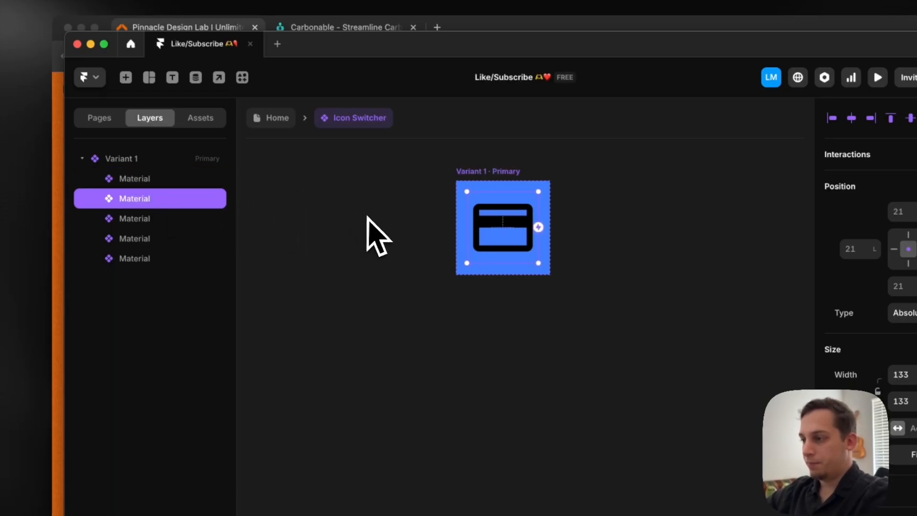
key("shift+Down")
key("shift+Down")
key("shift+Down")
key("shift+Down")
key("shift+Down")
key("shift+Down")
key("shift+Down")
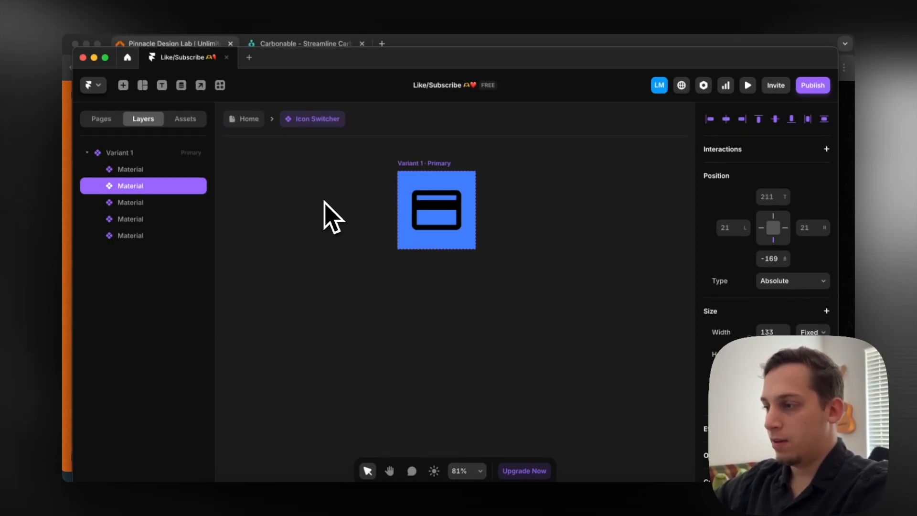
scroll(353, 229, "down", 2)
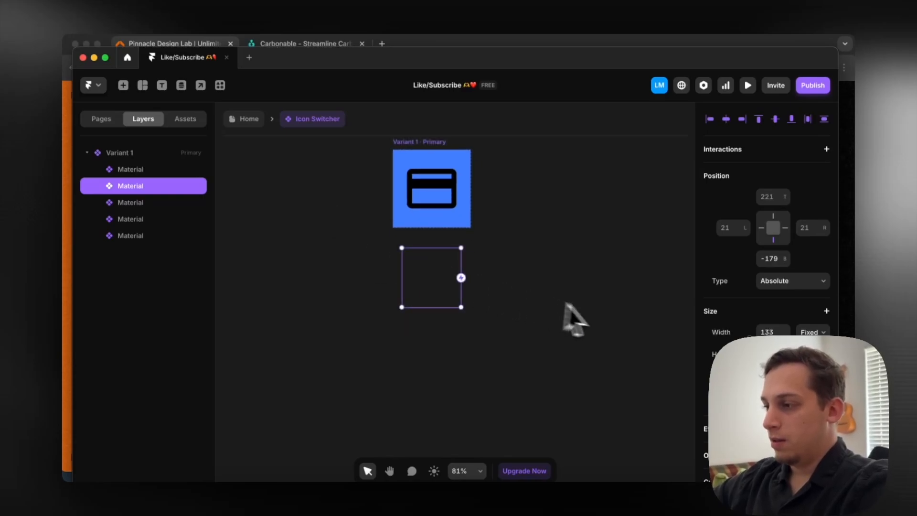
Change the symbol of the second Material icon to PedalBike
scroll(712, 344, "down", 8)
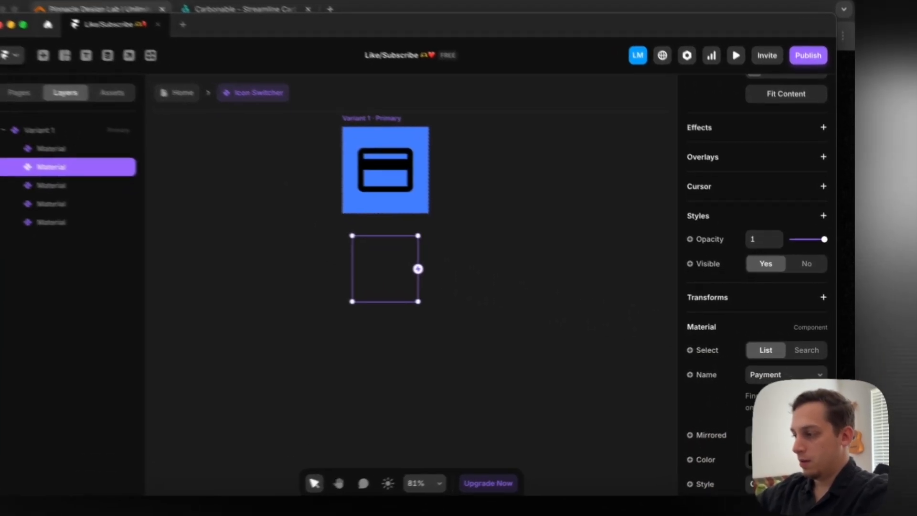
left_click(785, 374)
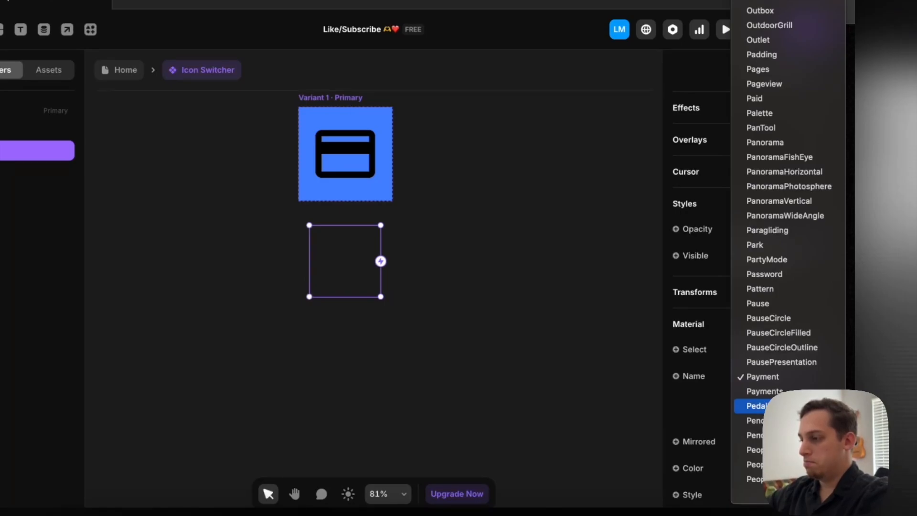
left_click(778, 406)
scroll(470, 275, "down", 4)
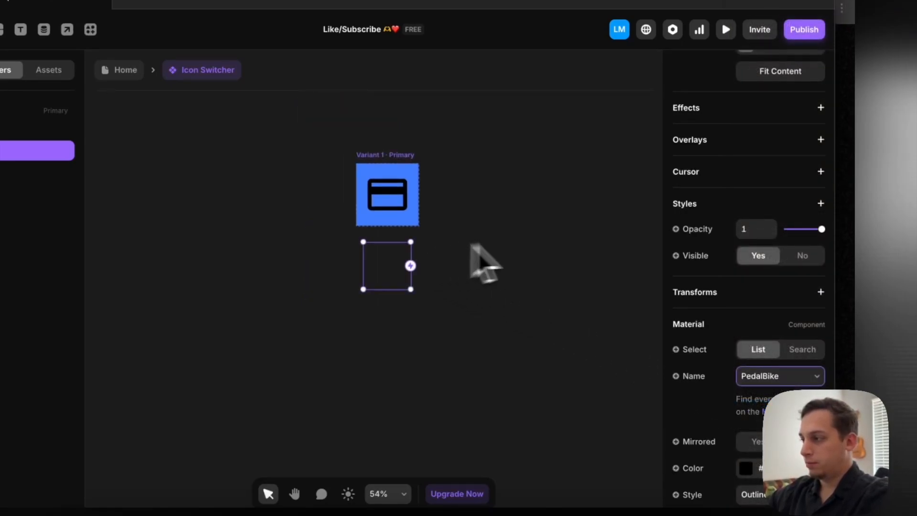
Set the bottom offset of the second Material icon to -180
scroll(697, 215, "up", 6)
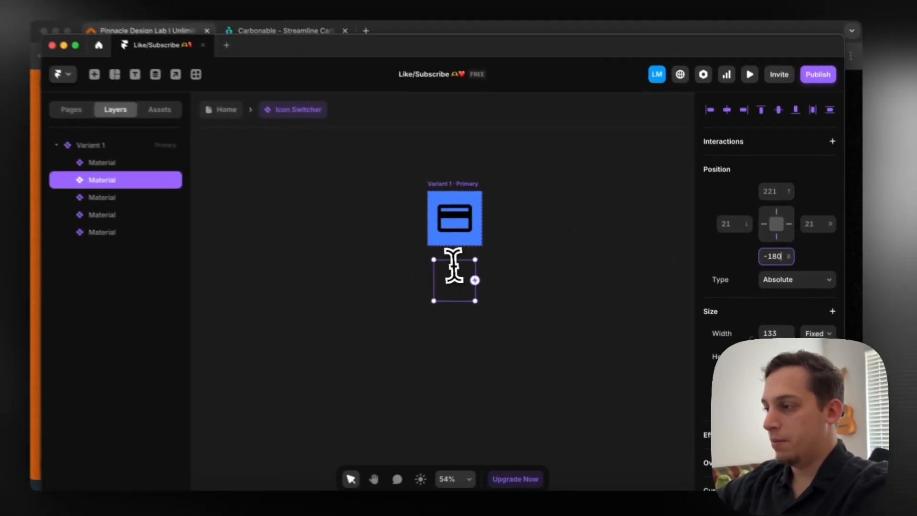
scroll(386, 249, "up", 4)
scroll(437, 210, "down", 5)
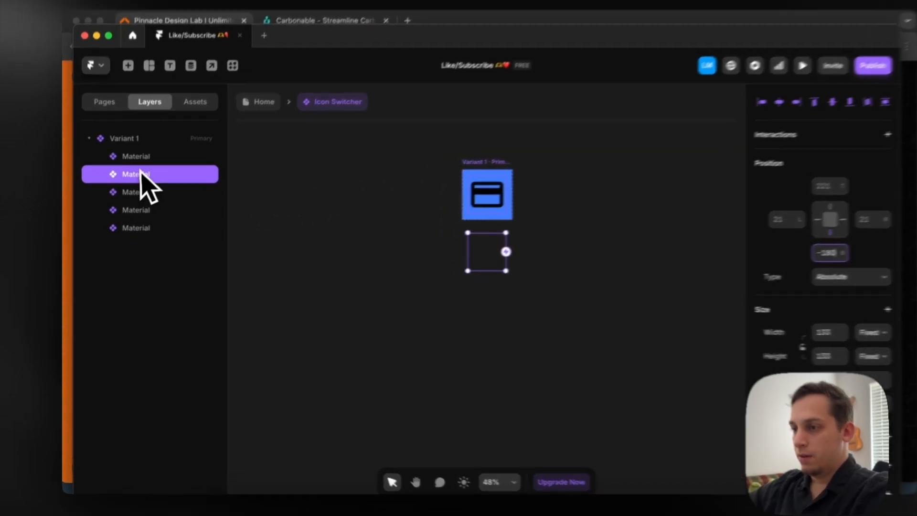
Rename the first two Material layers in Variant 1 as 1 and 2
left_click(139, 169)
right_click(139, 169)
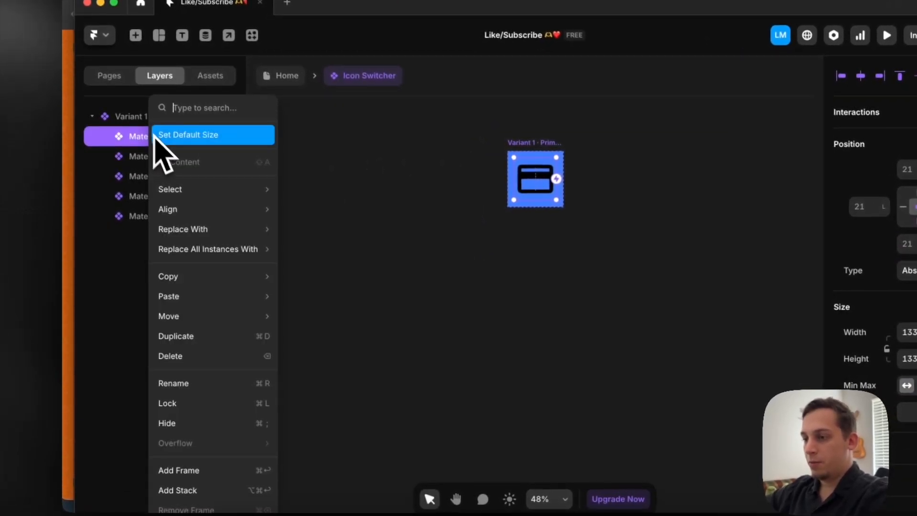
left_click(194, 382)
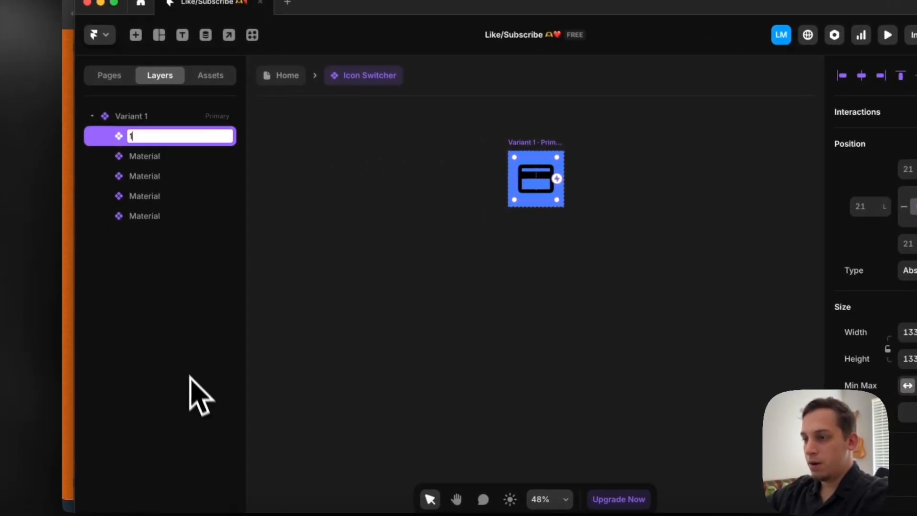
type("1")
left_click(164, 174)
right_click(164, 171)
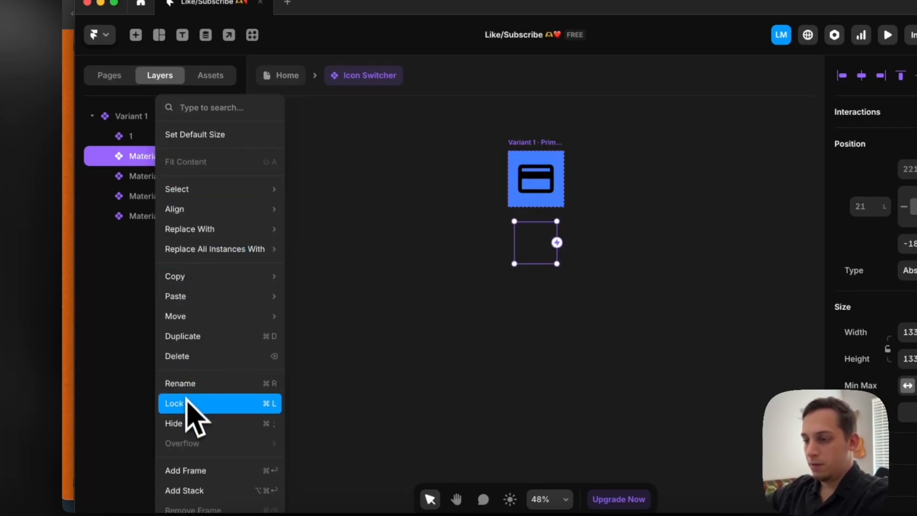
mouse_move(180, 209)
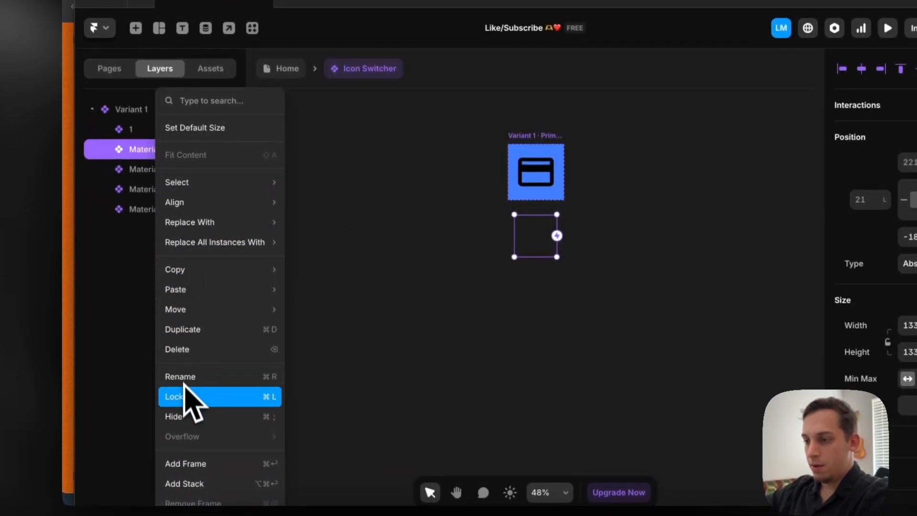
left_click(184, 371)
Rename the third and fourth Material layers in Variant 1 as 3 and 4
left_click(157, 173)
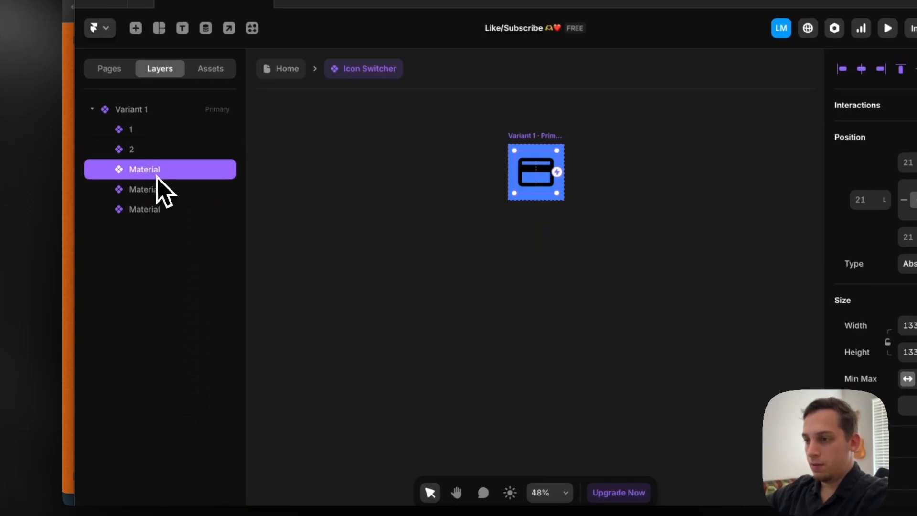
right_click(153, 175)
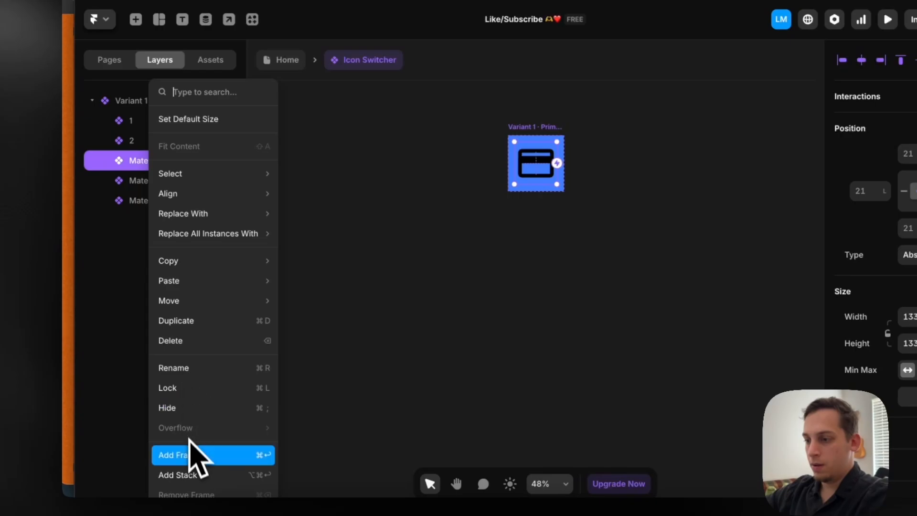
left_click(191, 367)
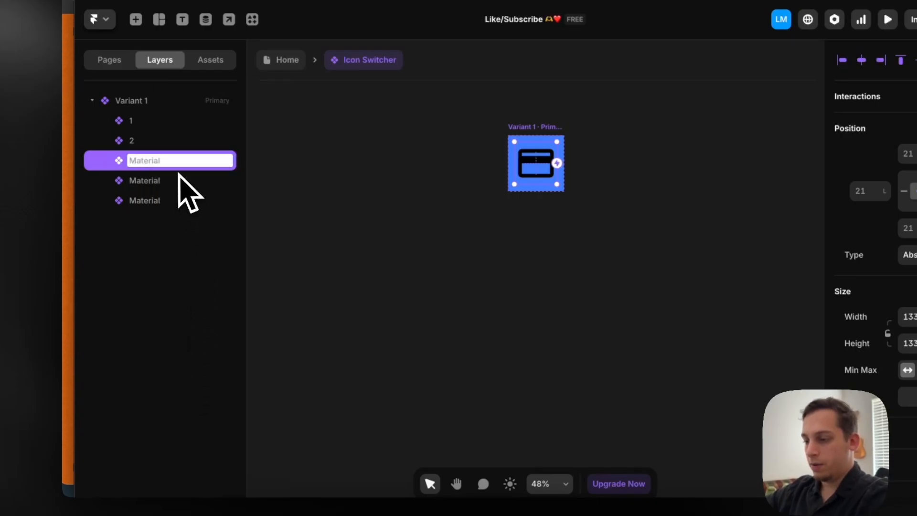
type("3")
left_click(167, 181)
right_click(165, 184)
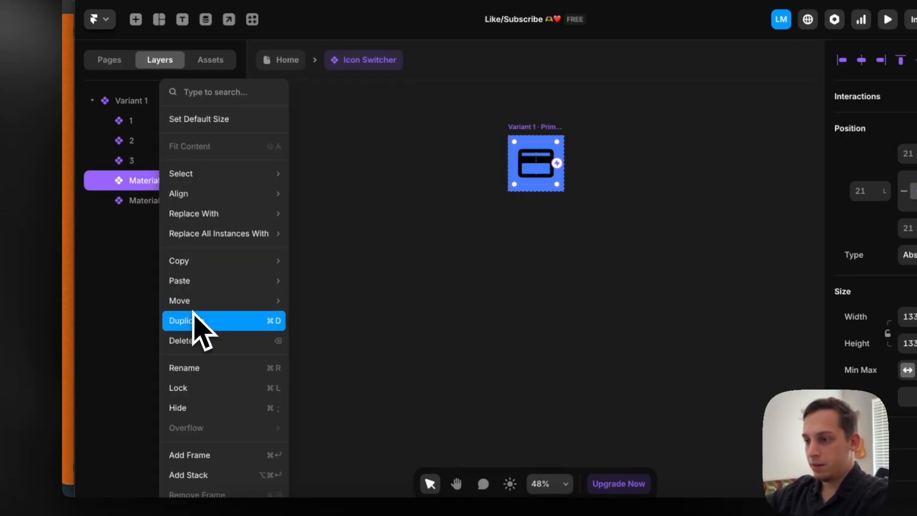
left_click(191, 367)
type("4")
Rename the last remaining Material layer in Variant 1 as 5
left_click(147, 206)
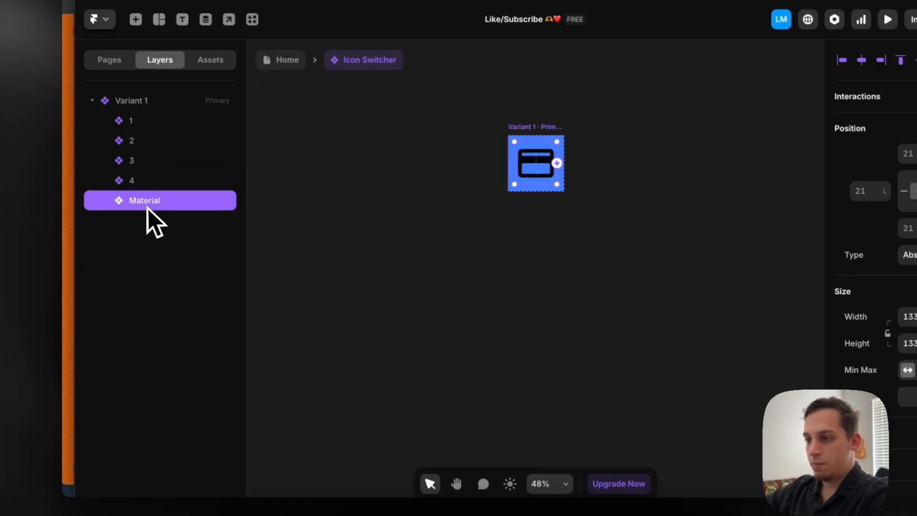
right_click(146, 210)
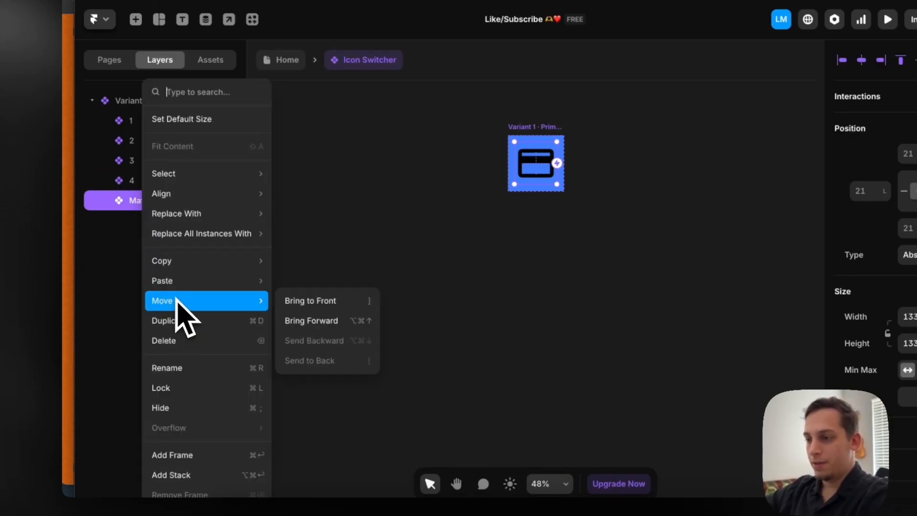
mouse_move(175, 284)
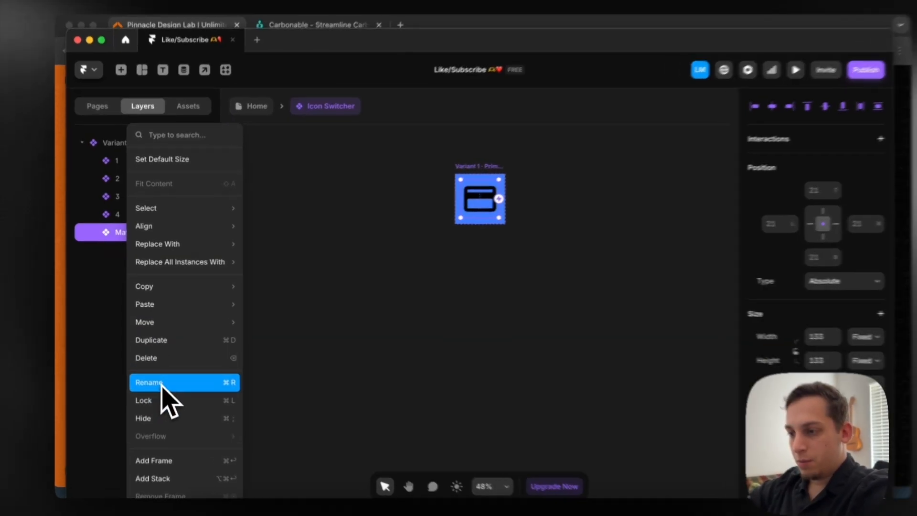
left_click(157, 374)
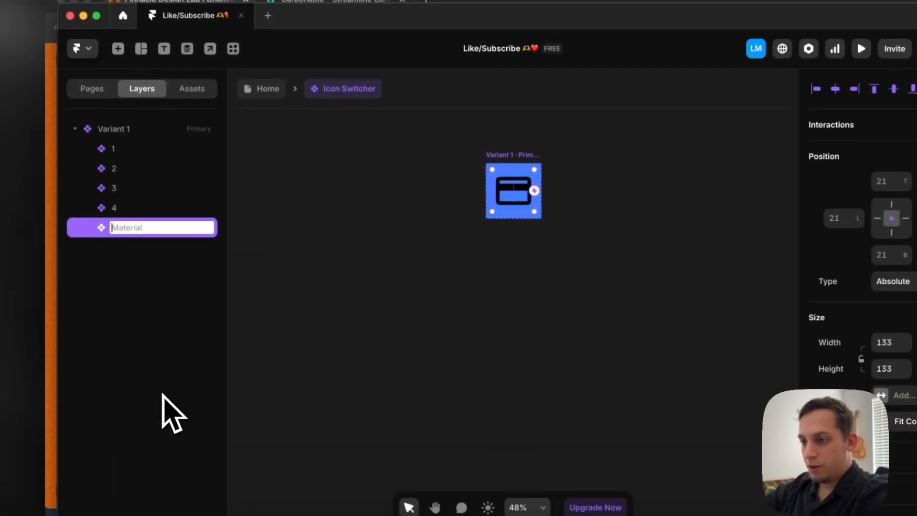
type("5")
key("Return")
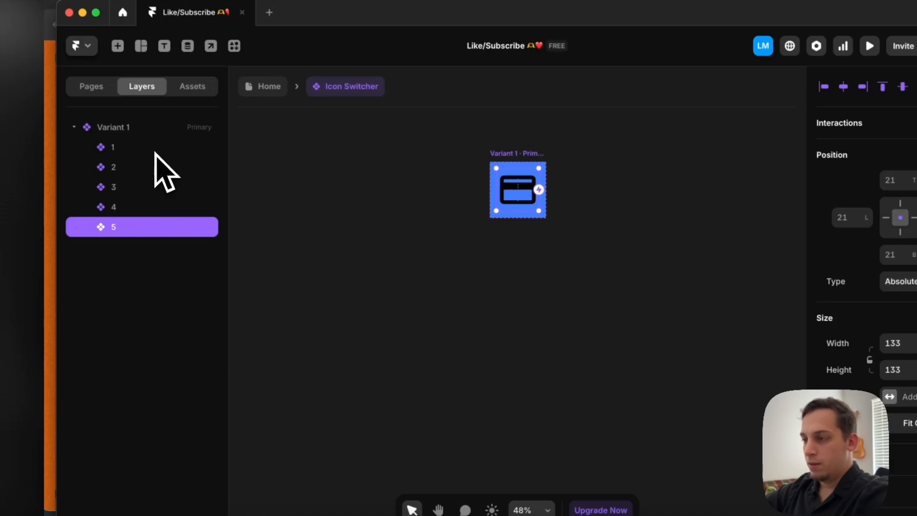
Select the icon layers 1 to 5 in Variant 1 together
left_click_drag(468, 164, 605, 337)
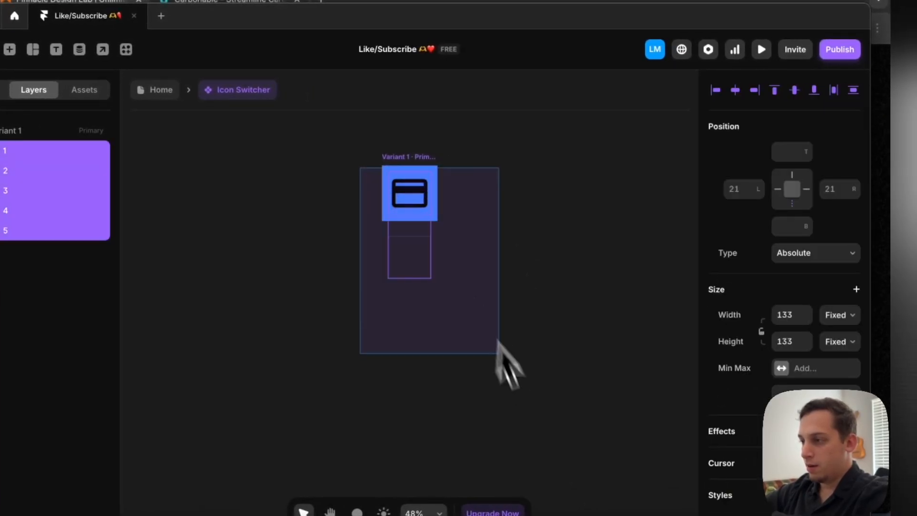
left_click(849, 93)
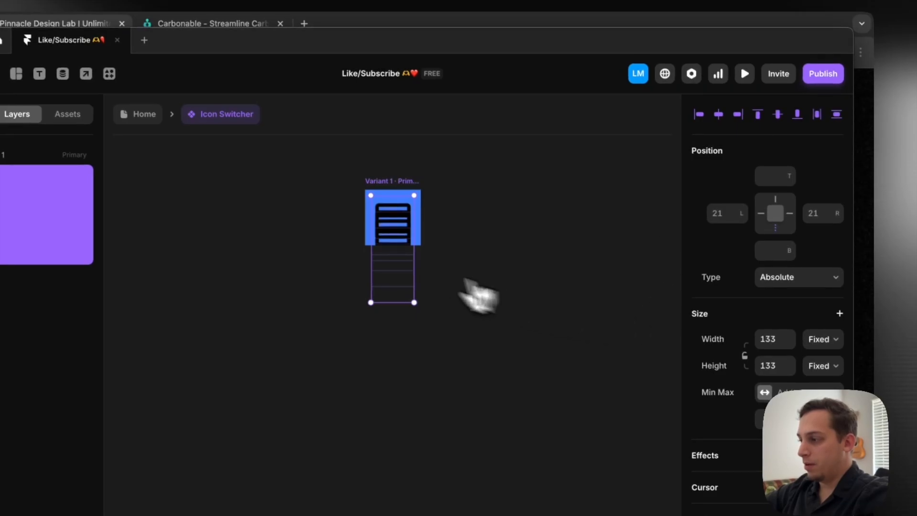
scroll(752, 234, "down", 6)
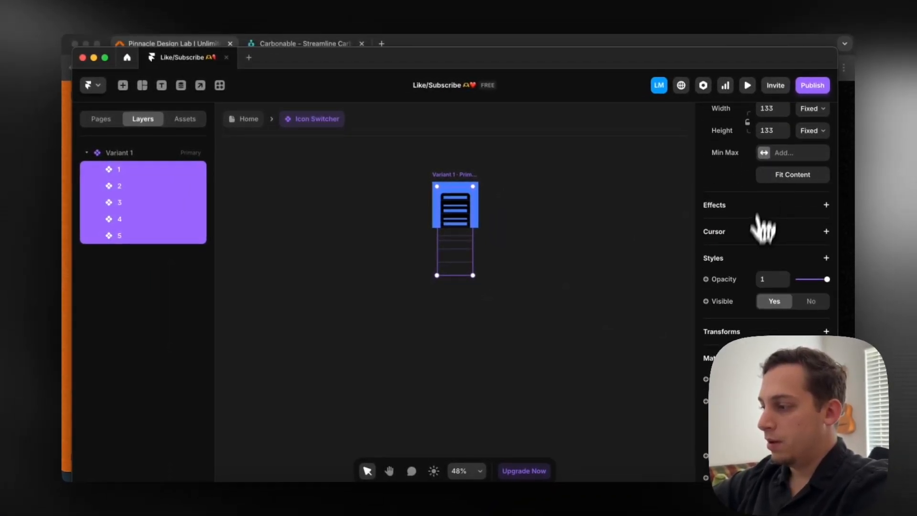
scroll(752, 298, "up", 1)
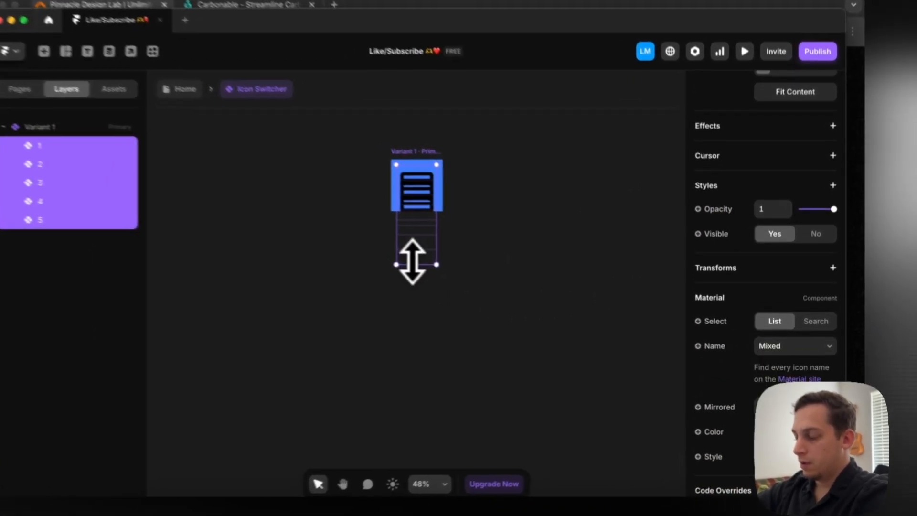
Try to stretch the combined selection of icons 1 to 5 further down below the blue frame
left_click_drag(449, 272, 470, 302)
left_click_drag(407, 288, 405, 397)
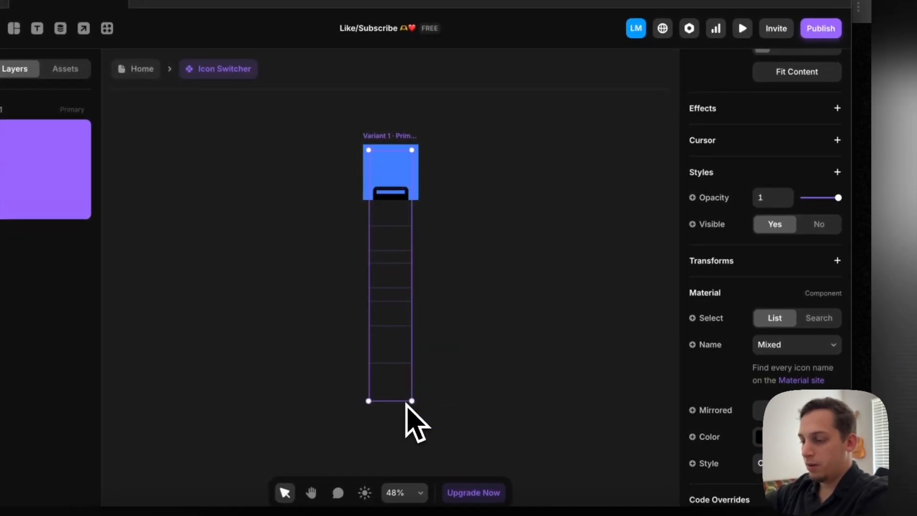
key("ctrl+z")
scroll(712, 288, "up", 5)
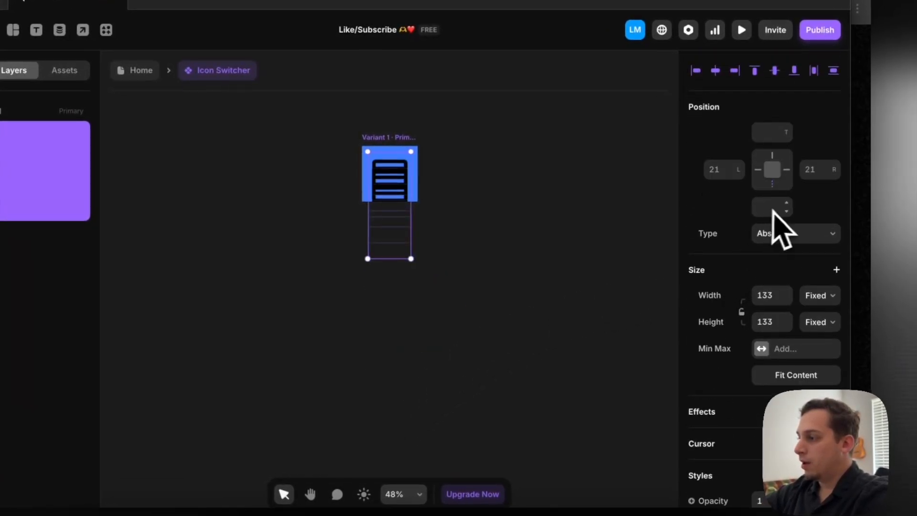
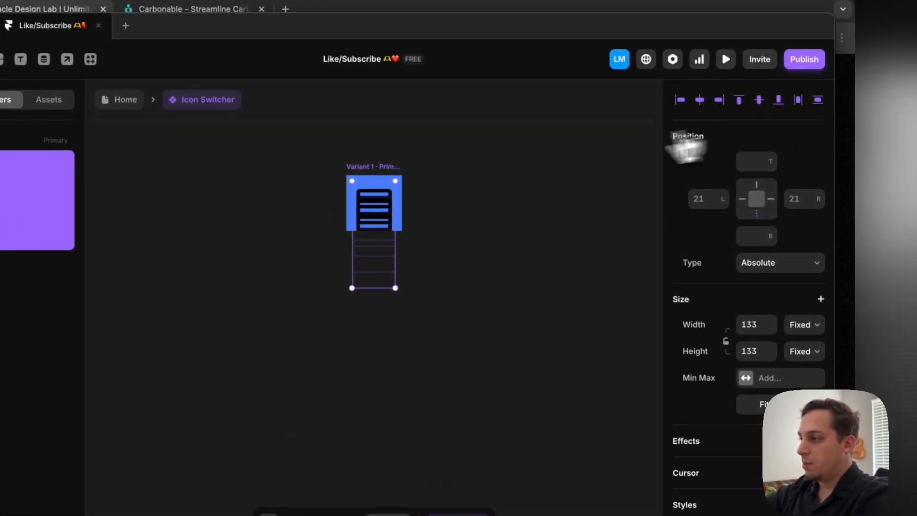
Wrap the selected icon layers 1 to 5 in a vertical stack with a gap of 20
scroll(749, 376, "down", 6)
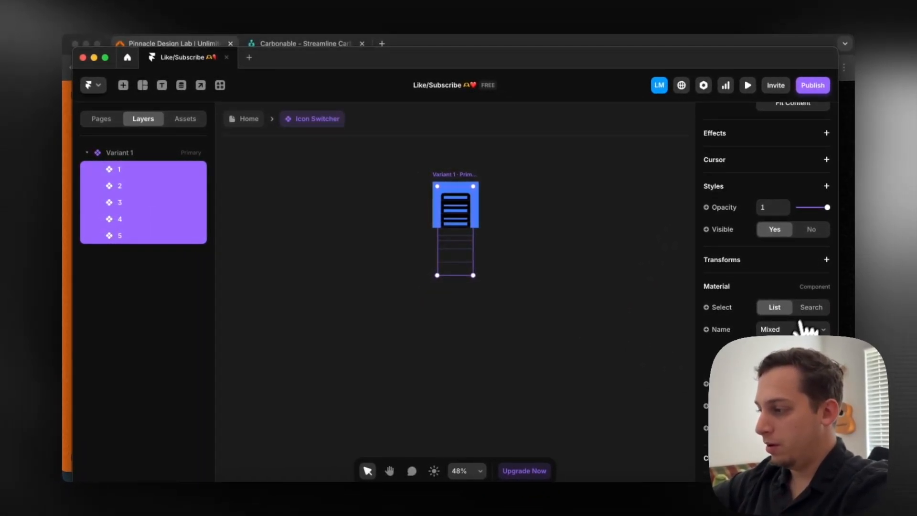
scroll(807, 328, "down", 1)
right_click(162, 182)
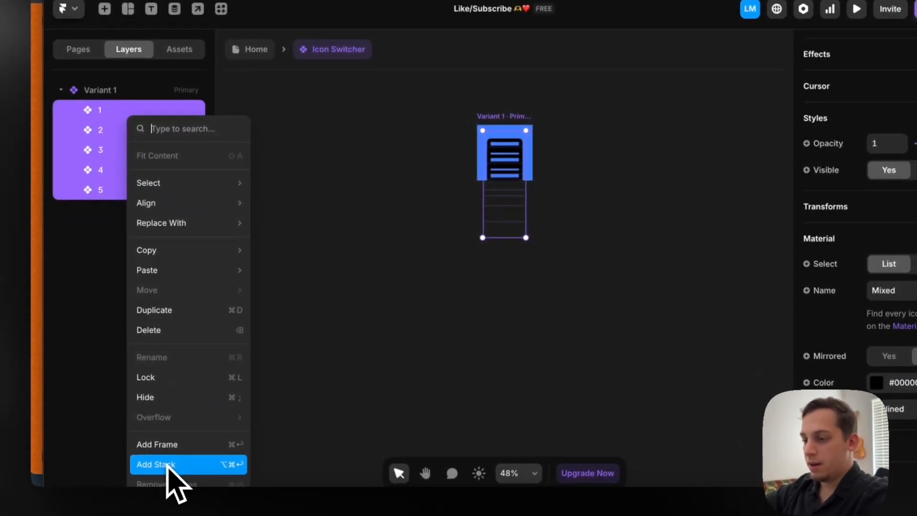
left_click(167, 466)
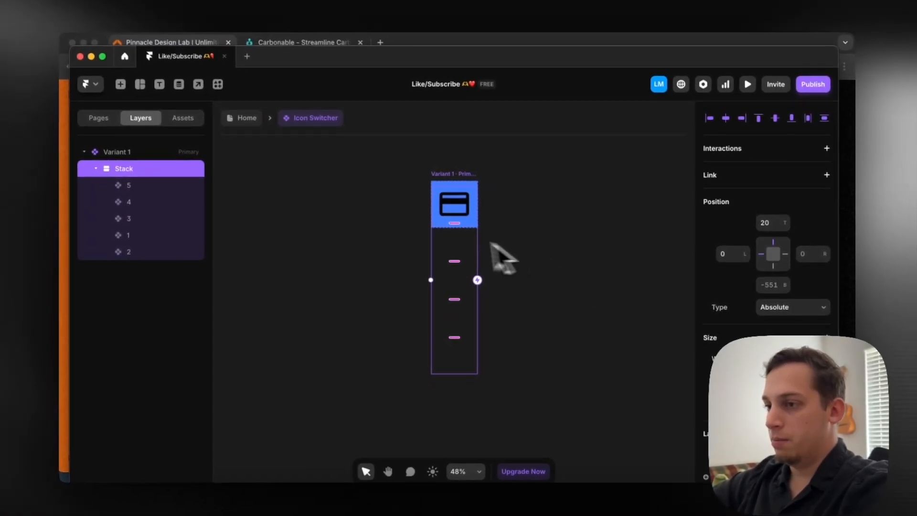
scroll(729, 338, "down", 5)
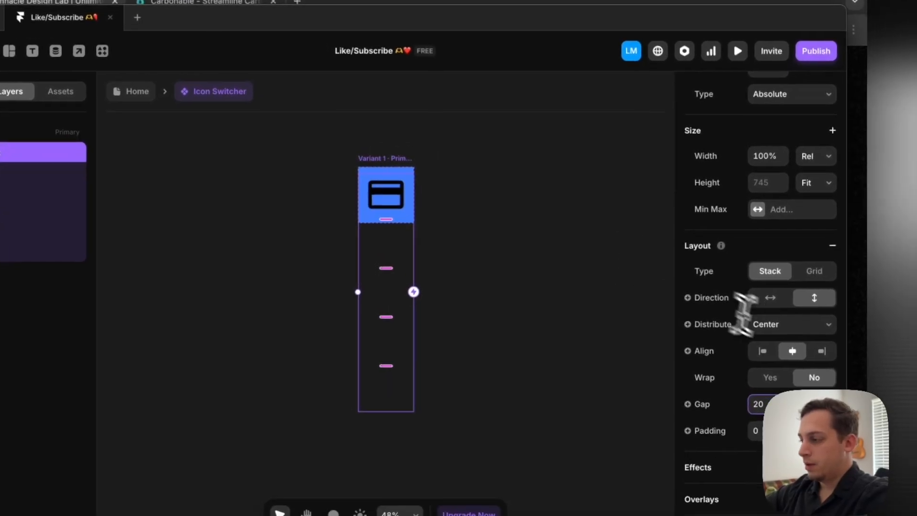
scroll(745, 317, "down", 8)
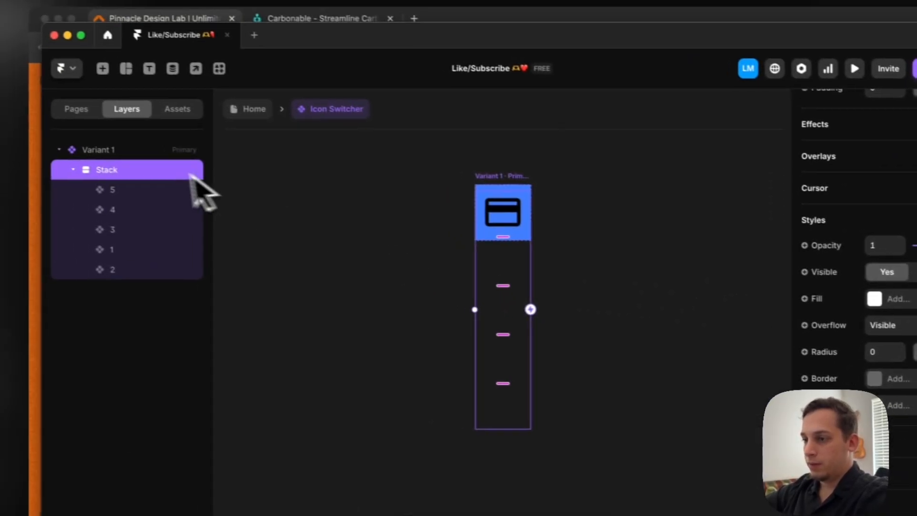
Set the color of all five icons in the stack to white, #FFFFFF
left_click(34, 173)
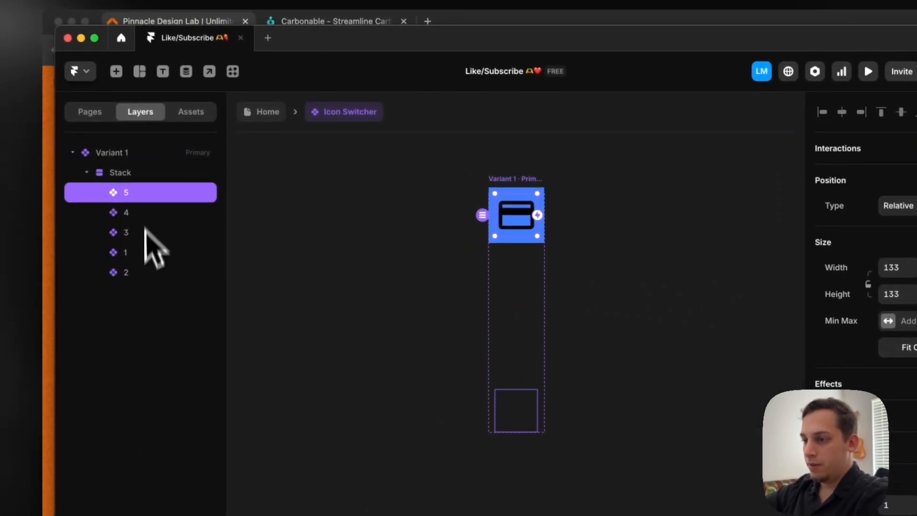
left_click(138, 272, "shift")
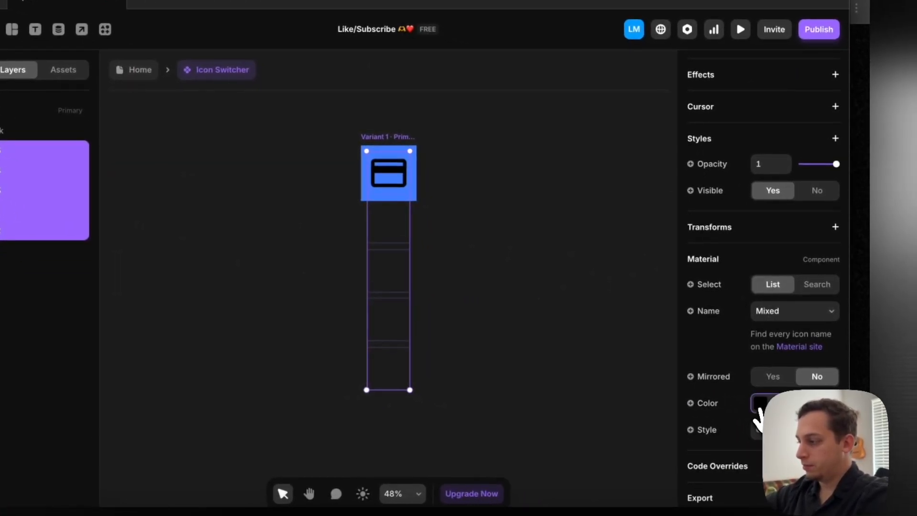
left_click(759, 404)
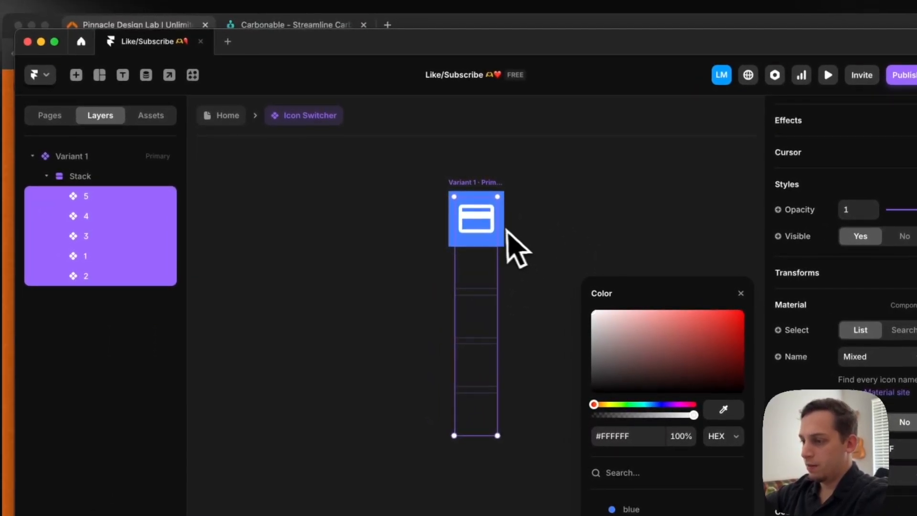
left_click(538, 214)
Rename the primary variant, Variant 1, as 1
left_click(494, 195)
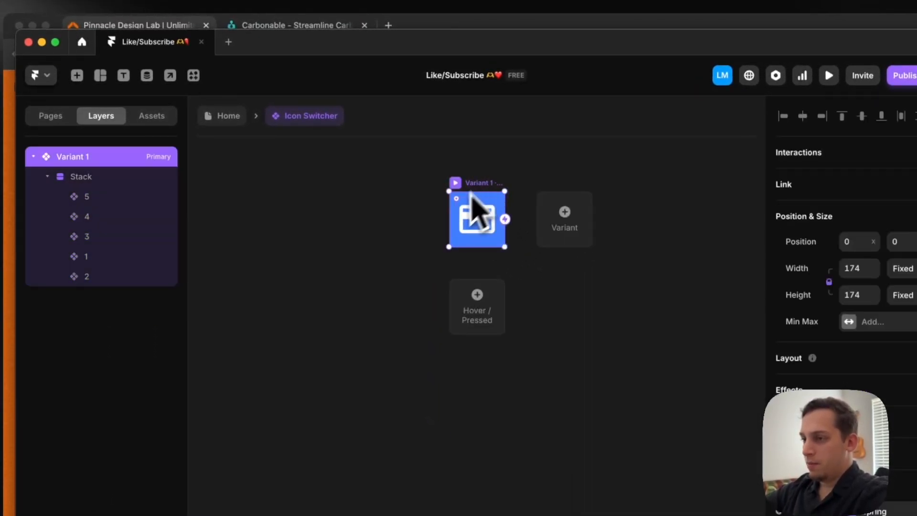
double_click(86, 157)
type("1")
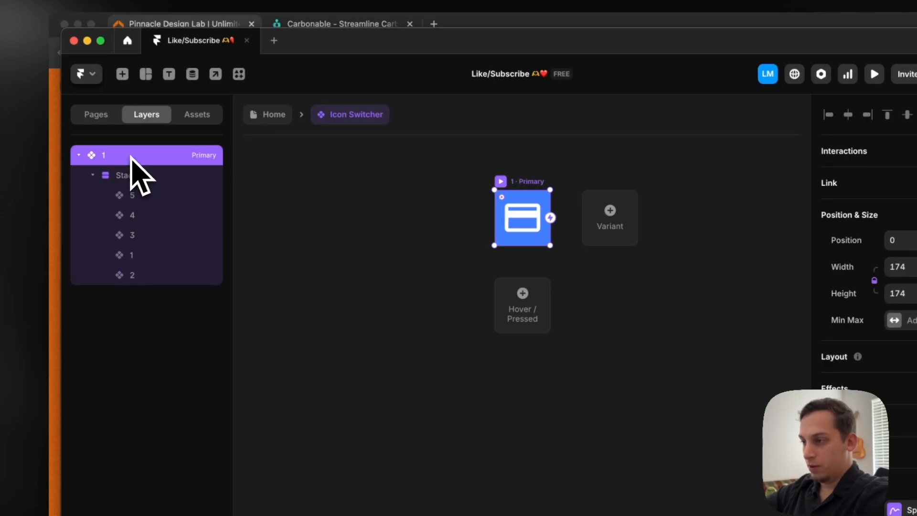
left_click(421, 264)
Add a second variant based on the primary one and rename it as 2
left_click(533, 181)
left_click(592, 205)
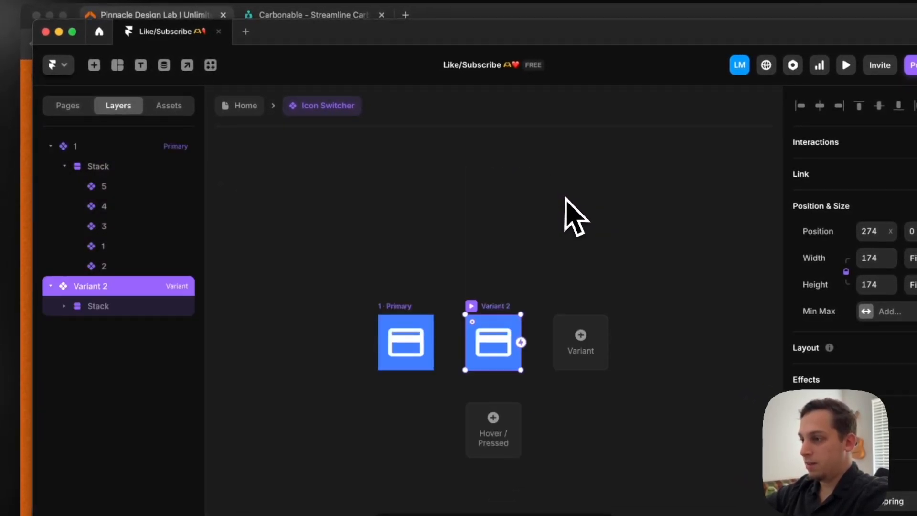
double_click(86, 285)
type("2")
left_click(557, 283)
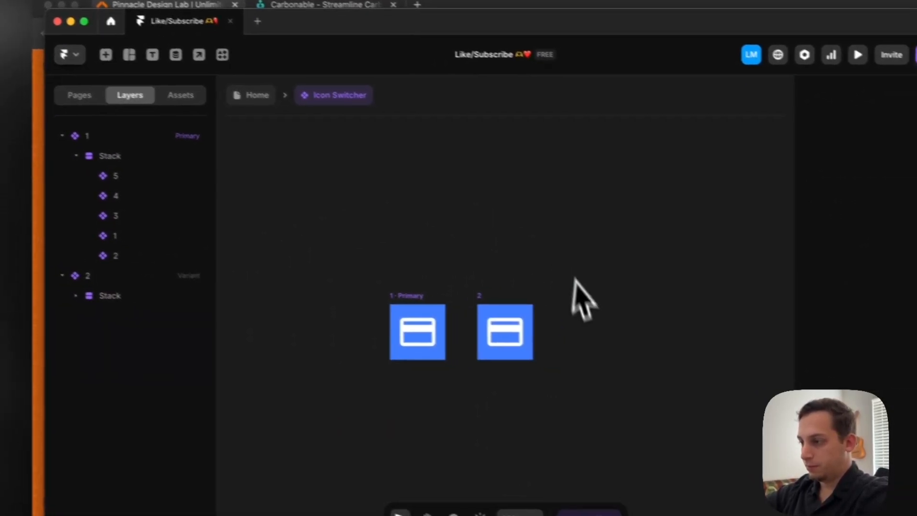
Add a third variant based on variant 2 and rename it as 3
left_click(494, 310)
left_click(607, 332)
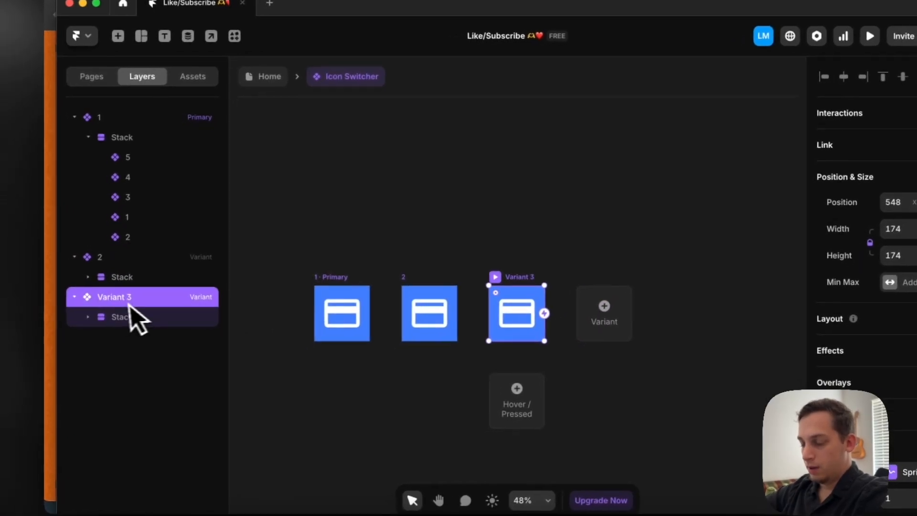
double_click(127, 299)
type("3")
left_click(573, 265)
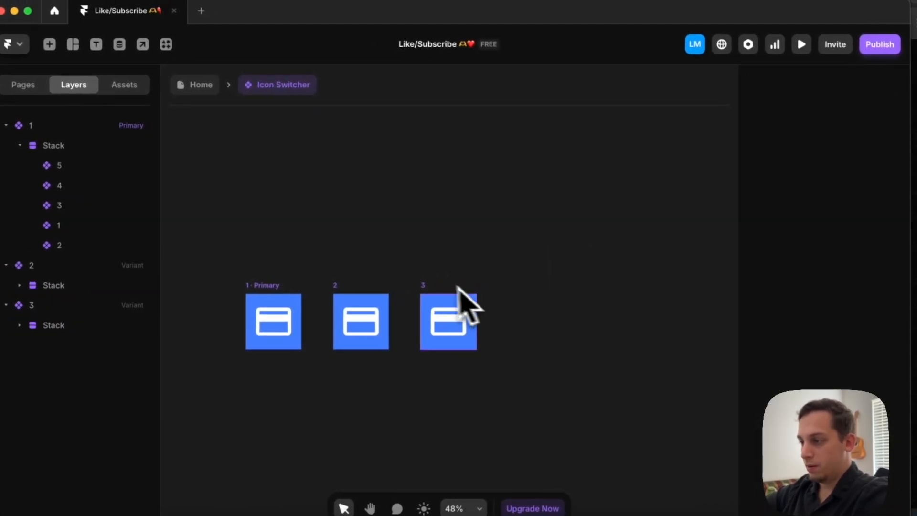
Add a fourth variant based on variant 3 and delete it together with variant 3
left_click(465, 298)
left_click(534, 319)
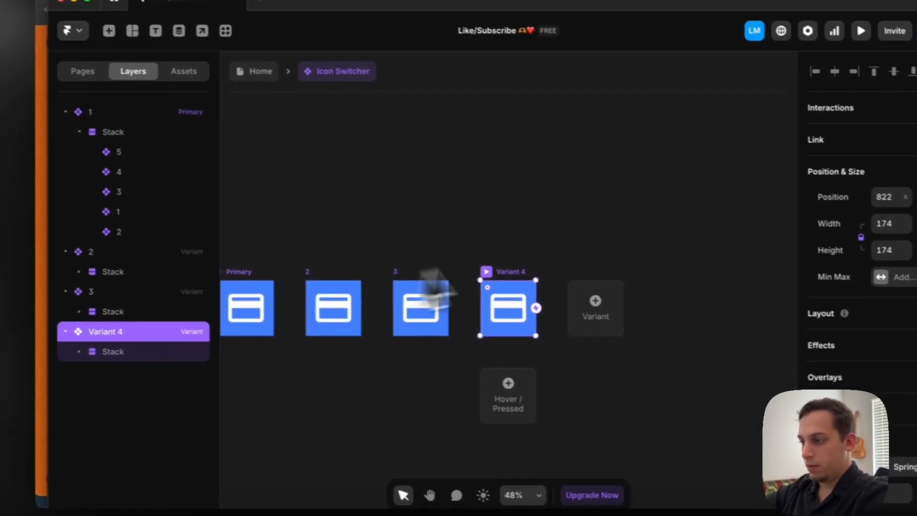
left_click_drag(381, 243, 623, 403)
key("Delete")
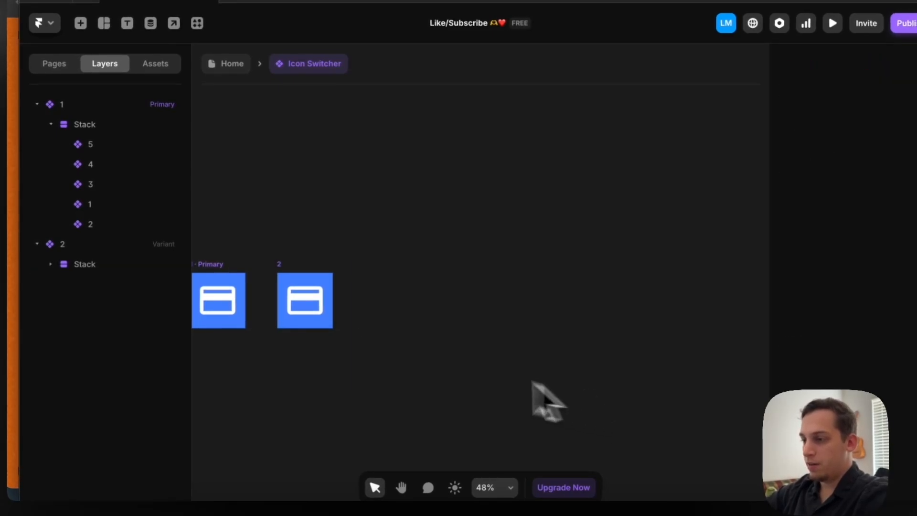
Move the icon stack in variant 2 up to a top offset of -130 so its second icon fills the blue frame
left_click(308, 300, "super")
left_click(92, 267)
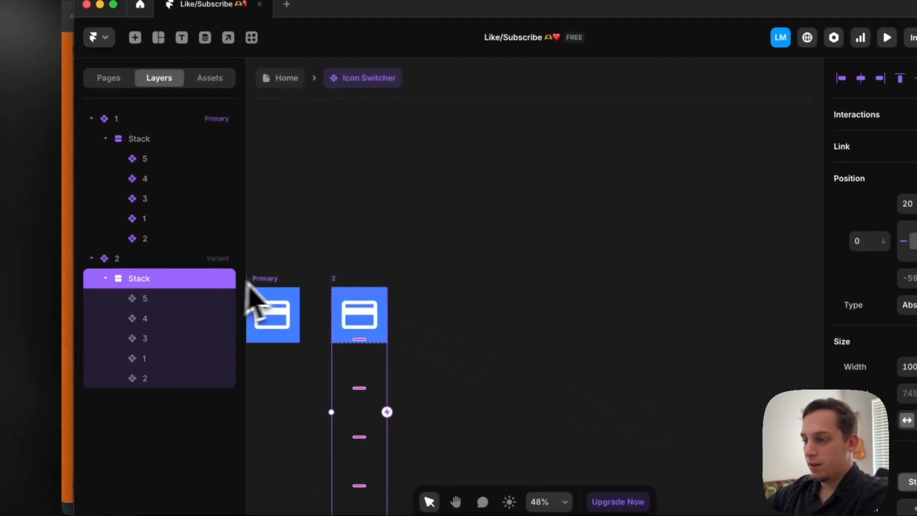
key("shift+Up")
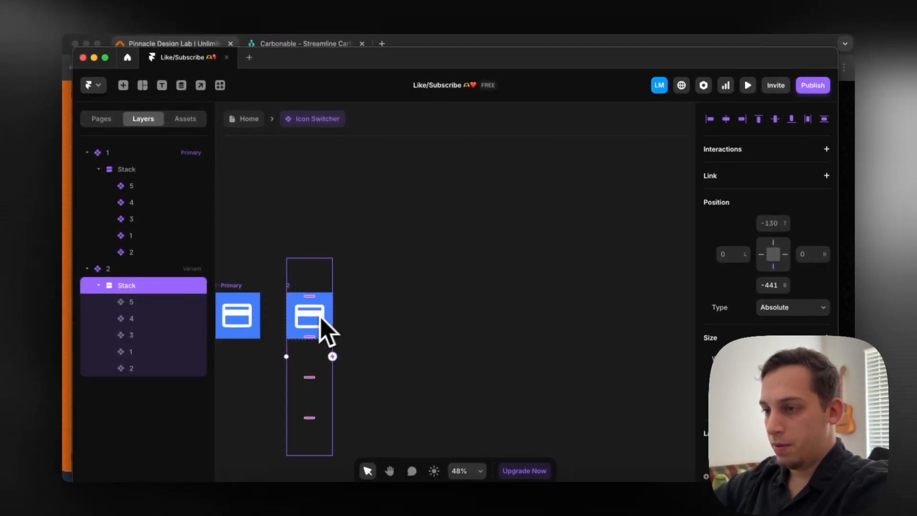
scroll(314, 317, "left", 1)
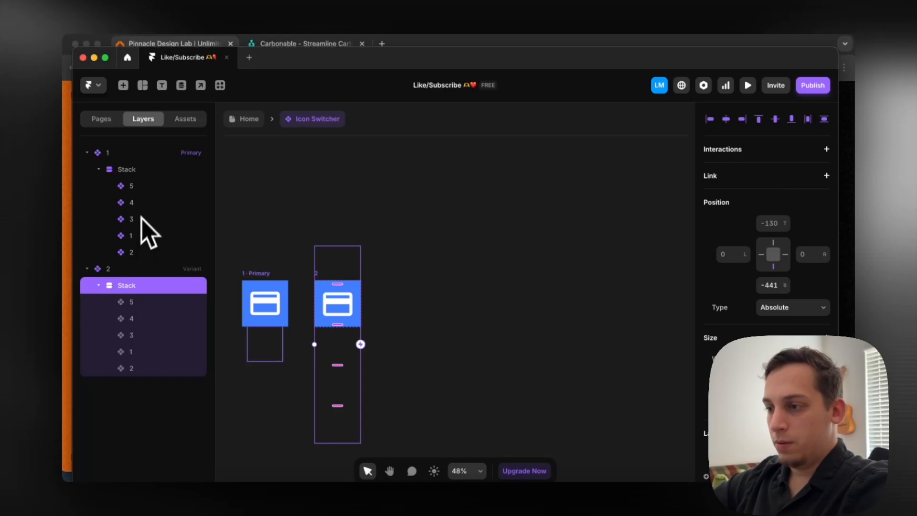
Rename the second, fourth and last icon layers in the primary variant's stack as 2, 4 and 5
left_click(141, 205)
double_click(141, 205)
type("2")
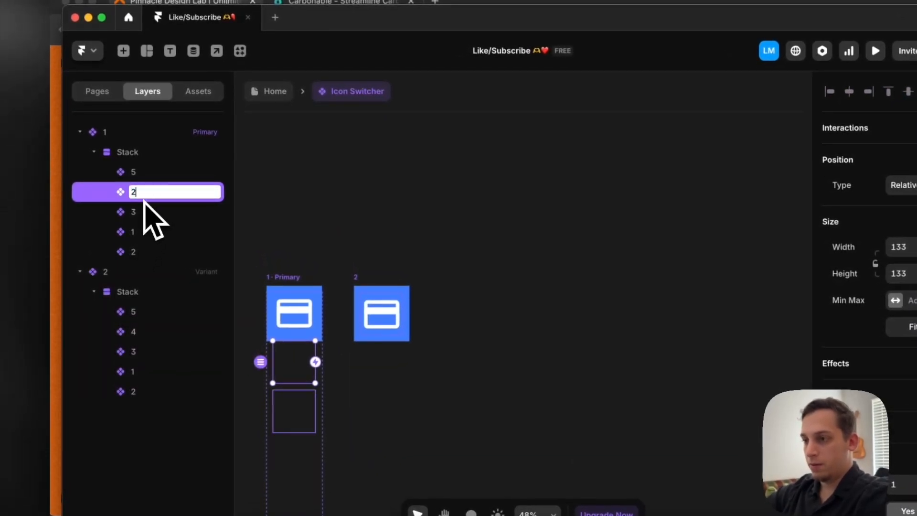
left_click(142, 211)
left_click(142, 236)
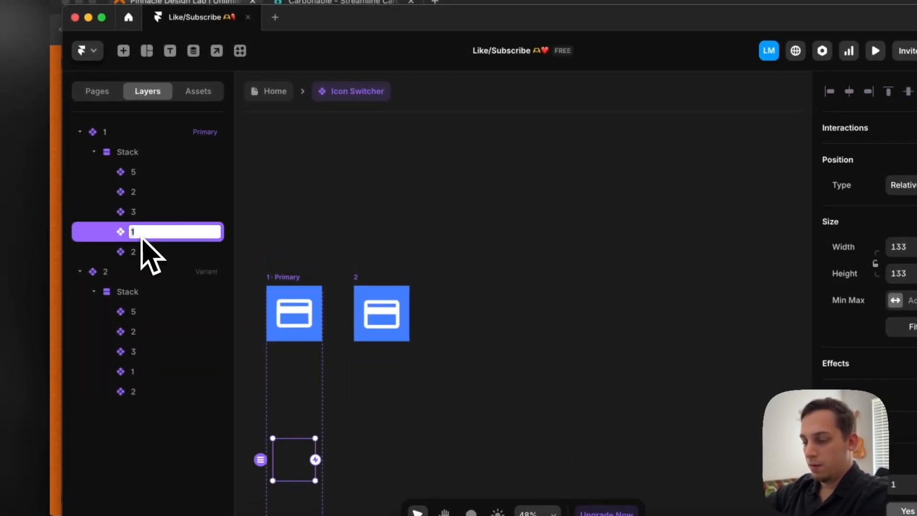
double_click(133, 253)
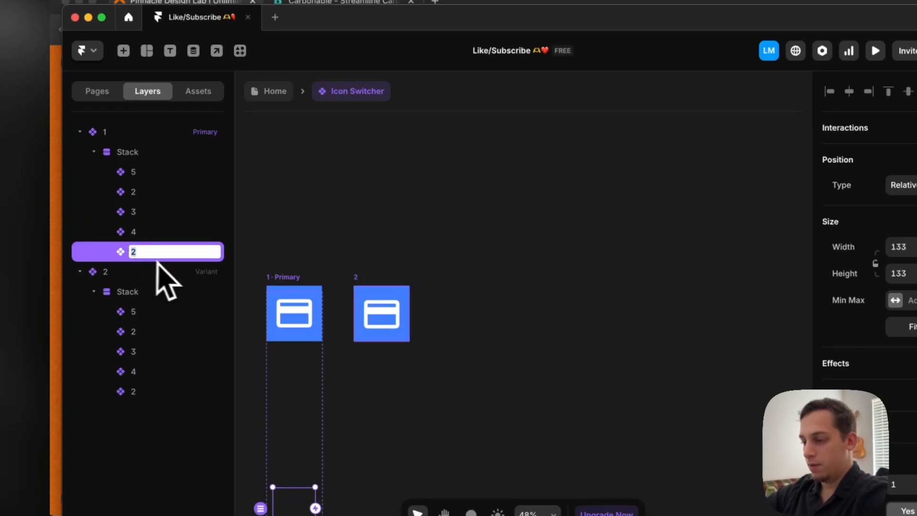
left_click(331, 263)
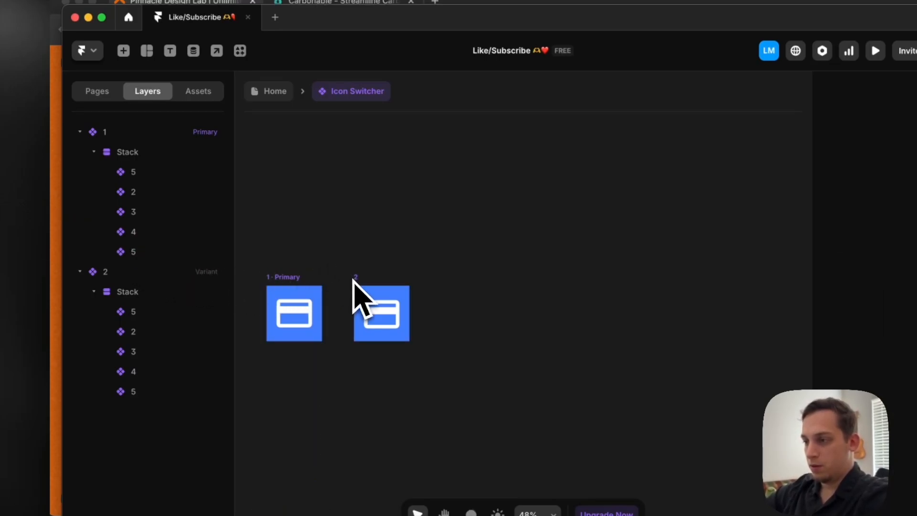
Delete variant 2 with its shifted icon stack
left_click(357, 289)
key("BackSpace")
Create a new second variant from the primary one and select its Stack layer
left_click(287, 291)
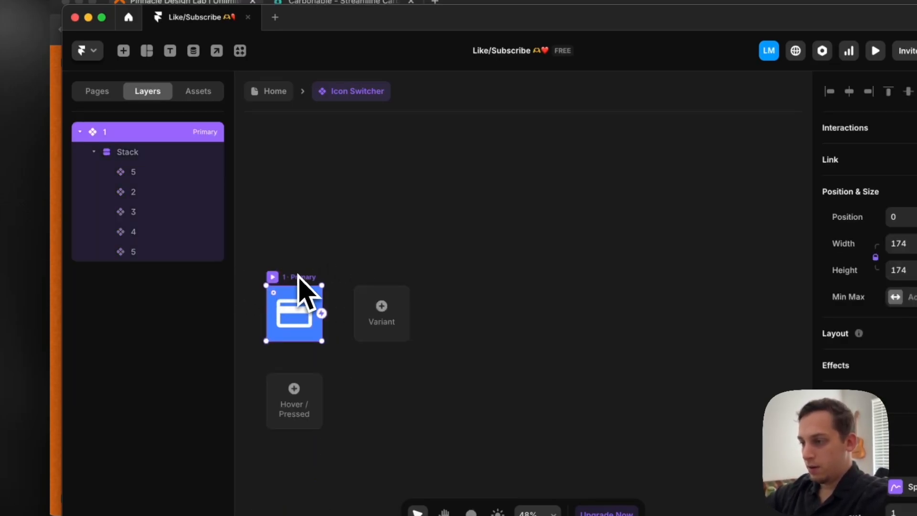
left_click(388, 324)
scroll(458, 325, "right", 3)
scroll(476, 301, "right", 2)
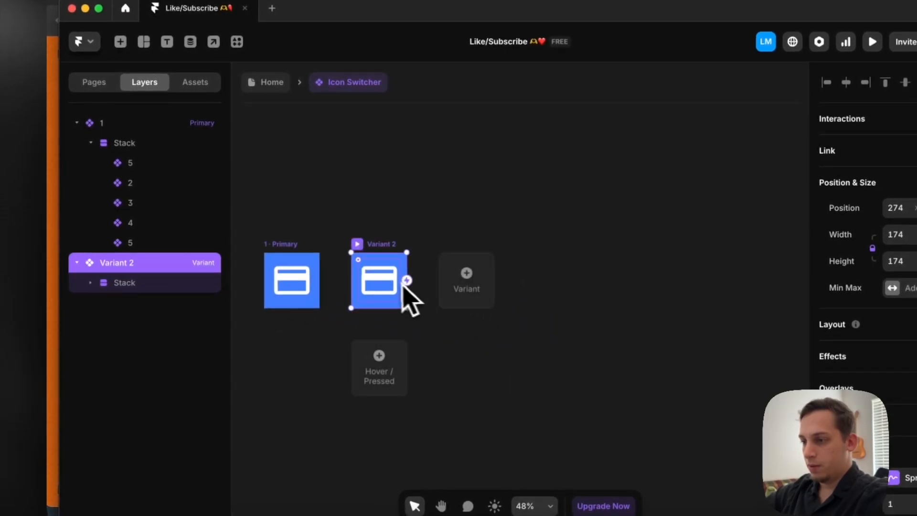
double_click(389, 284)
left_click(144, 285)
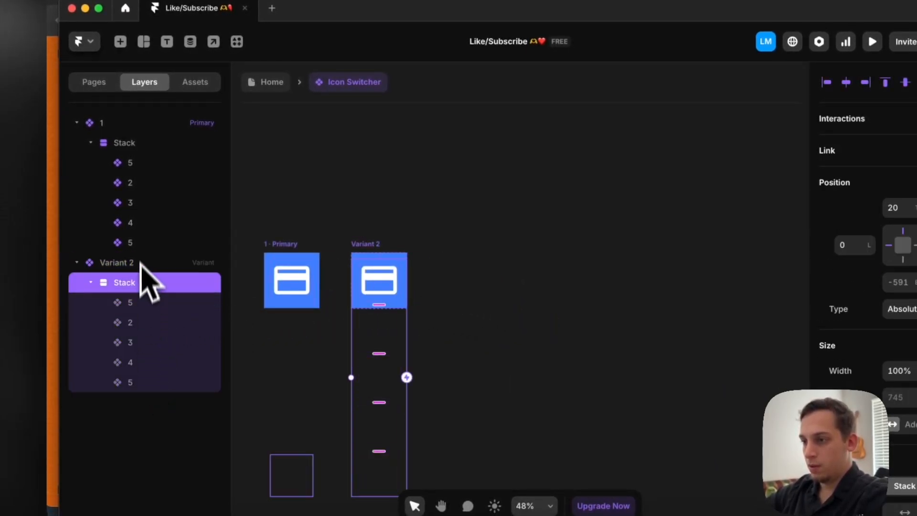
Rename the first icon layer in the primary variant's stack as 1
double_click(138, 163)
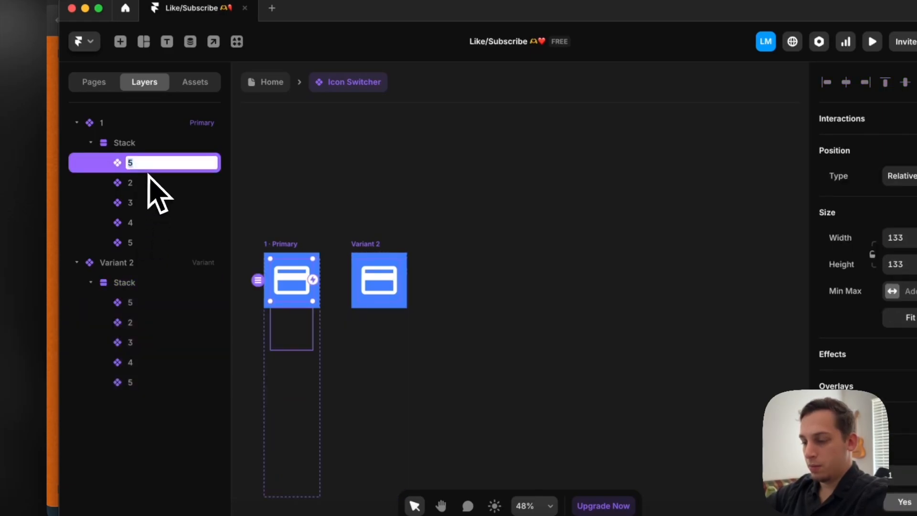
type("1")
left_click(249, 181)
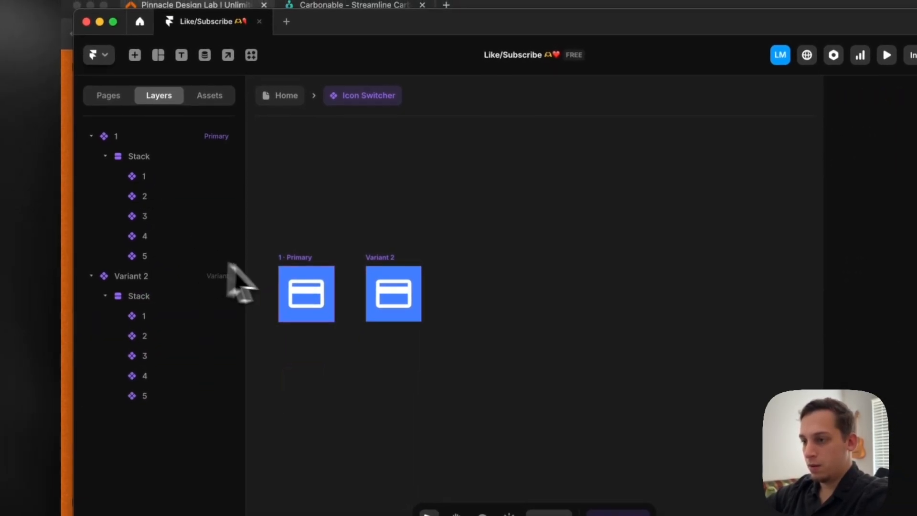
Move the stack in Variant 2 up so that its second icon sits centered in the blue frame
left_click(395, 296)
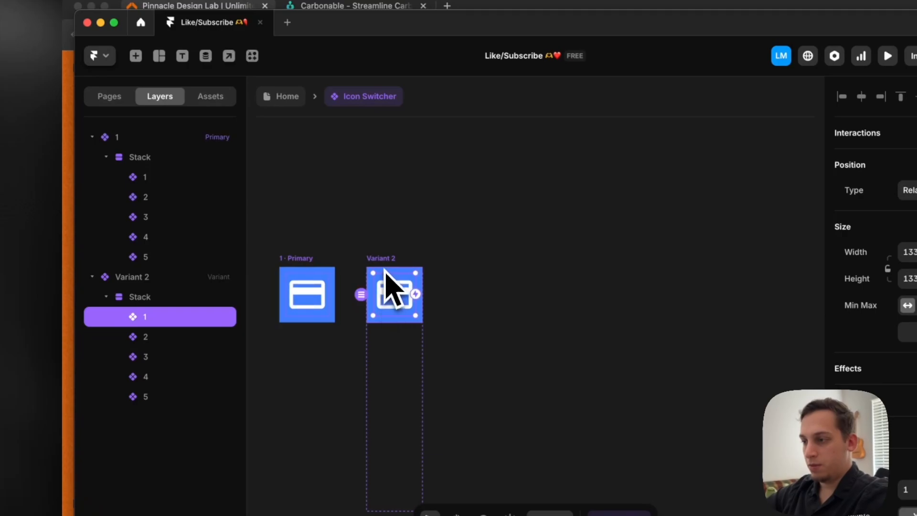
left_click(180, 297)
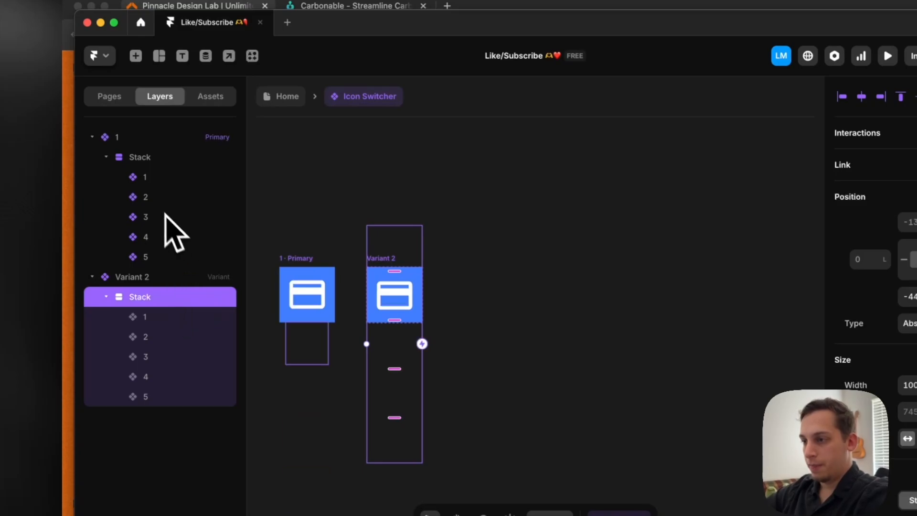
Change the Material icon of layer 2 in the primary variant to PedalBike
left_click(167, 199)
scroll(798, 368, "down", 6)
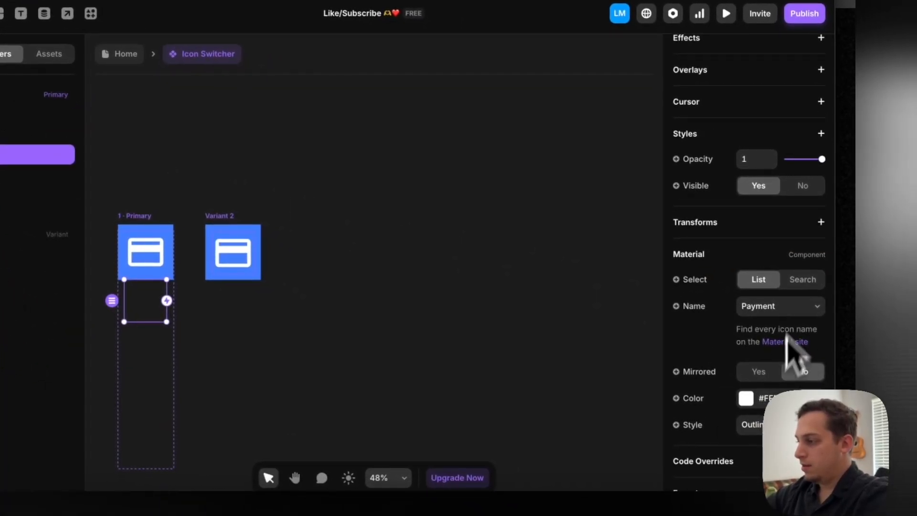
left_click(802, 308)
left_click(776, 336)
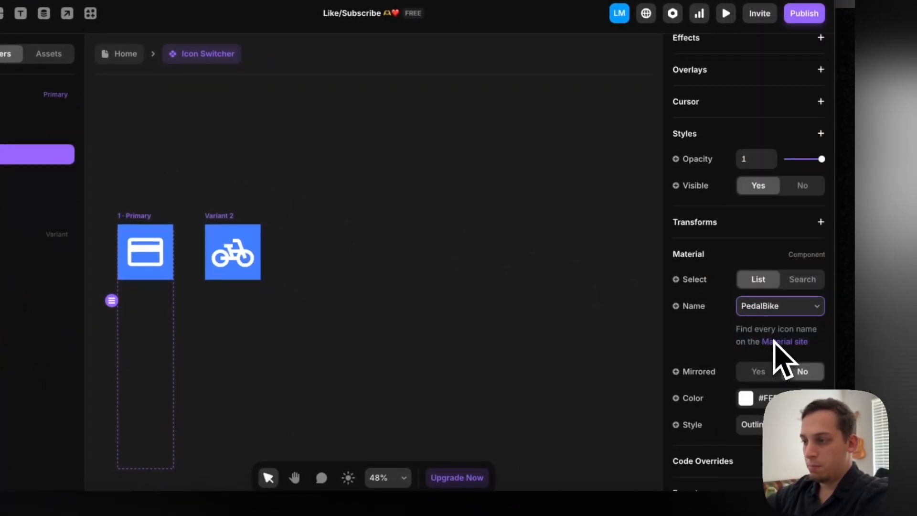
Add Variant 3 based on Variant 2 and move its stack up to a top offset of -280, centering the third icon
left_click(231, 217)
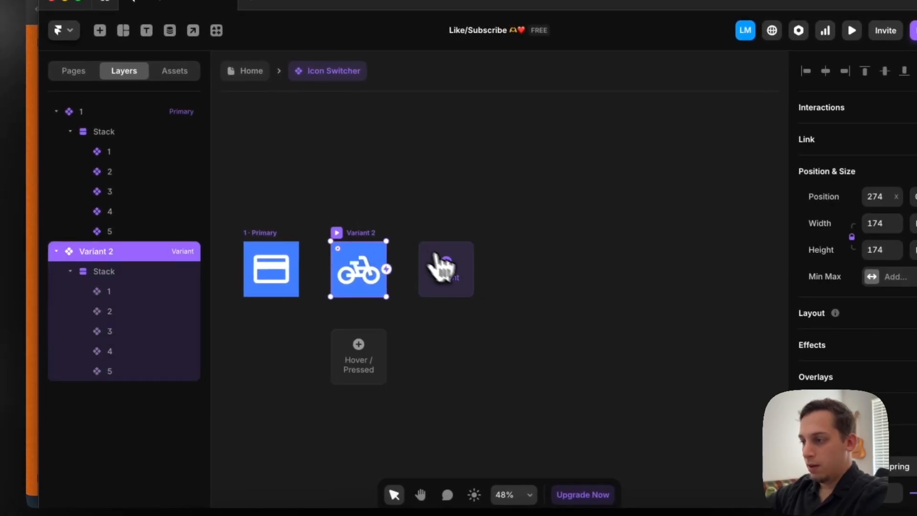
left_click(429, 258)
left_click(502, 319)
left_click(128, 411)
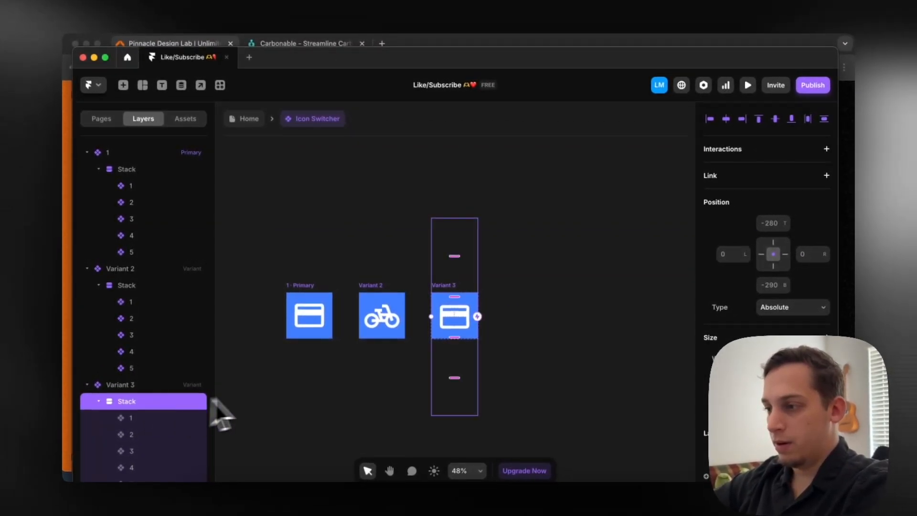
Add Variant 4 based on Variant 3 and move its stack up to a top offset of -430, centering the fourth icon
scroll(267, 375, "down", 1)
scroll(266, 374, "right", 1)
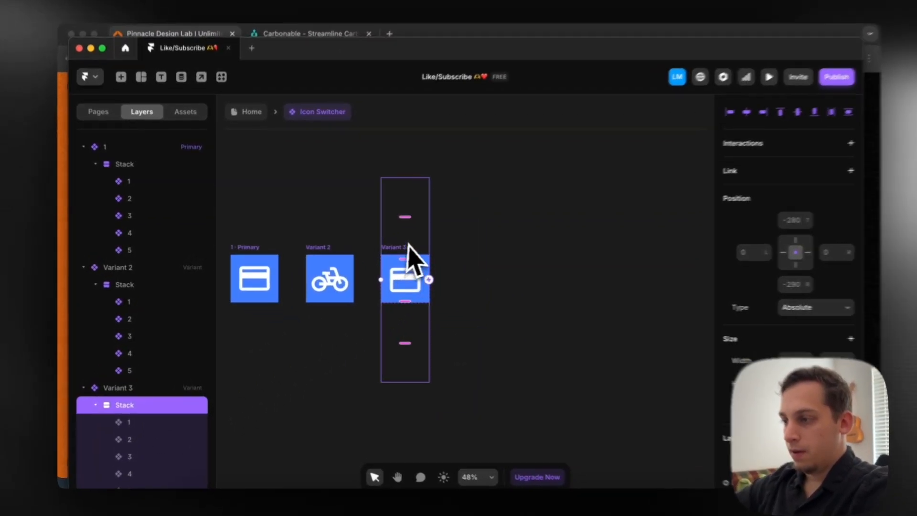
left_click(408, 261)
left_click(466, 279)
double_click(519, 315)
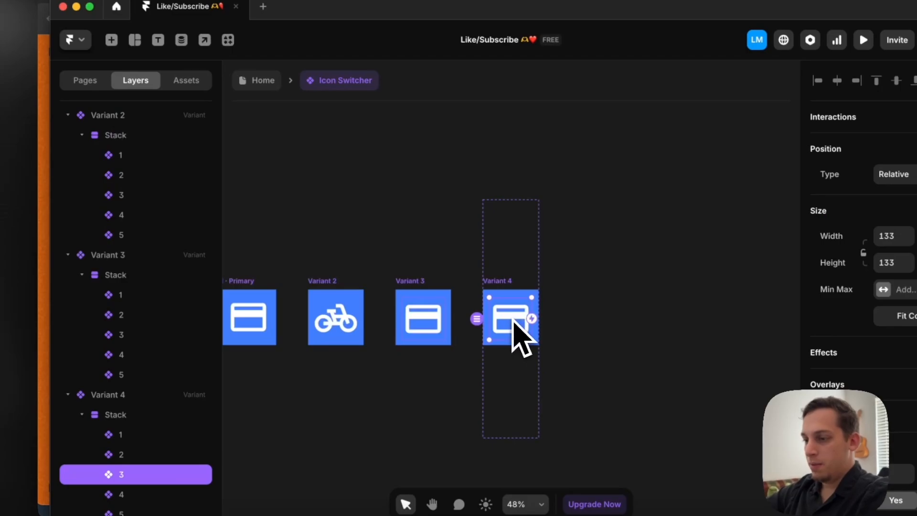
left_click(118, 415)
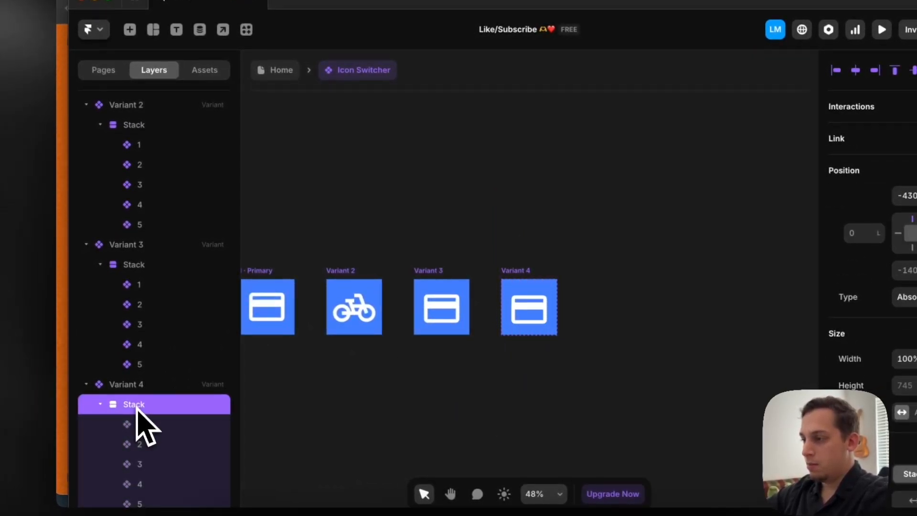
Add Variant 5 based on Variant 4 and move its stack up to a top offset of -580, centering the fifth icon
scroll(311, 338, "down", 2)
scroll(311, 338, "right", 2)
left_click(458, 206)
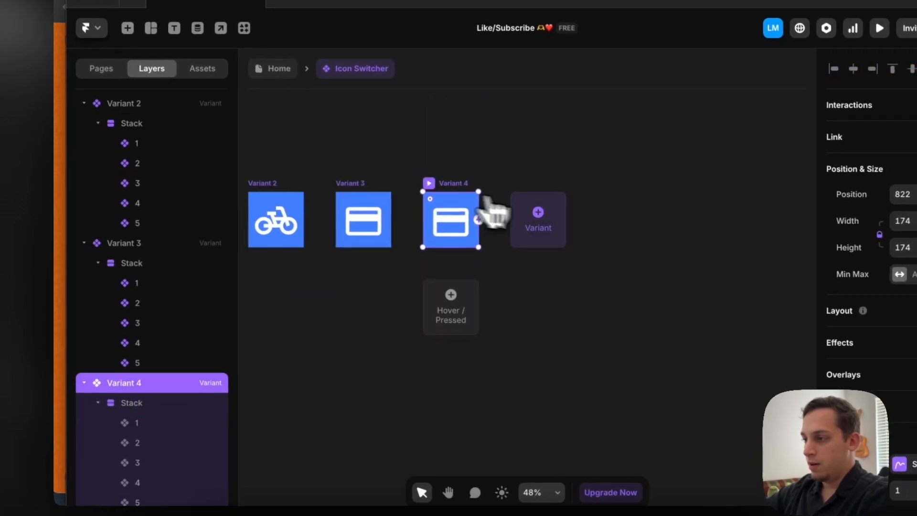
left_click(538, 219)
double_click(523, 316)
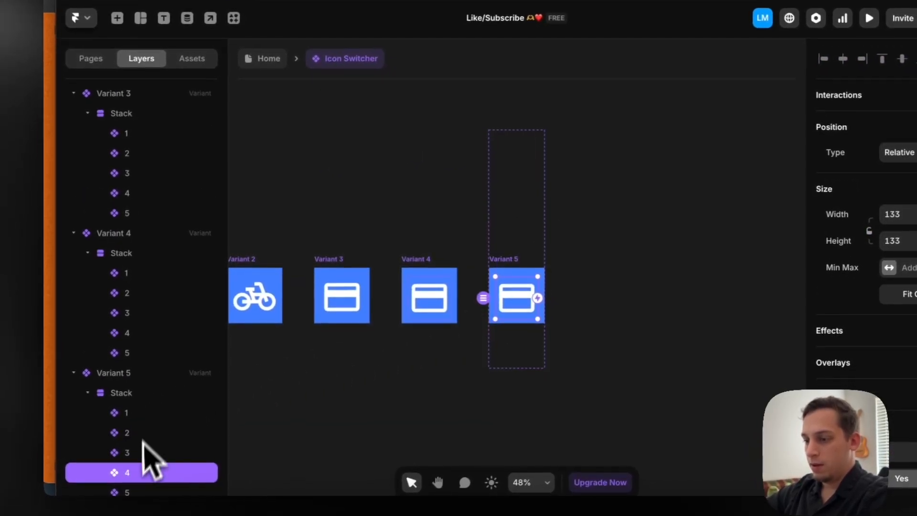
left_click(134, 393)
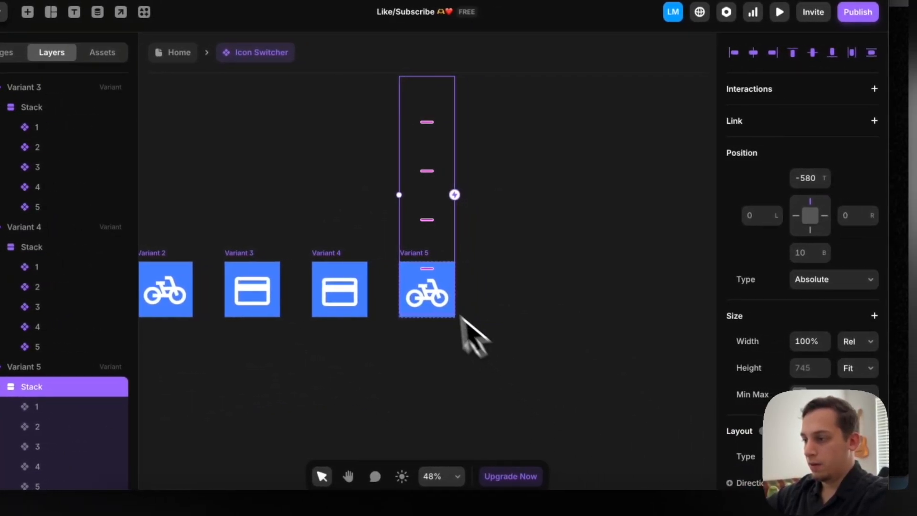
left_click(319, 207)
Change the Material icon of layer 3 in the primary variant to PersonOff
scroll(318, 206, "left", 6)
left_click(368, 292)
left_click(71, 156)
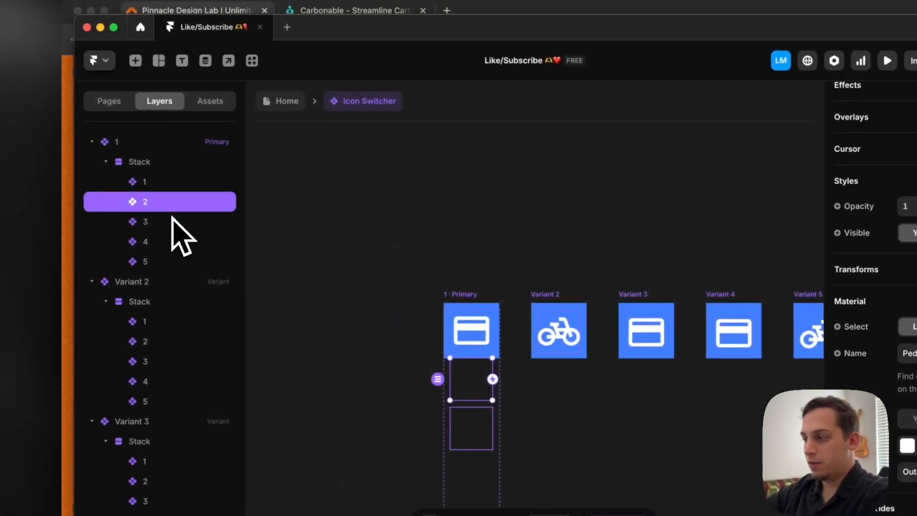
left_click(174, 221)
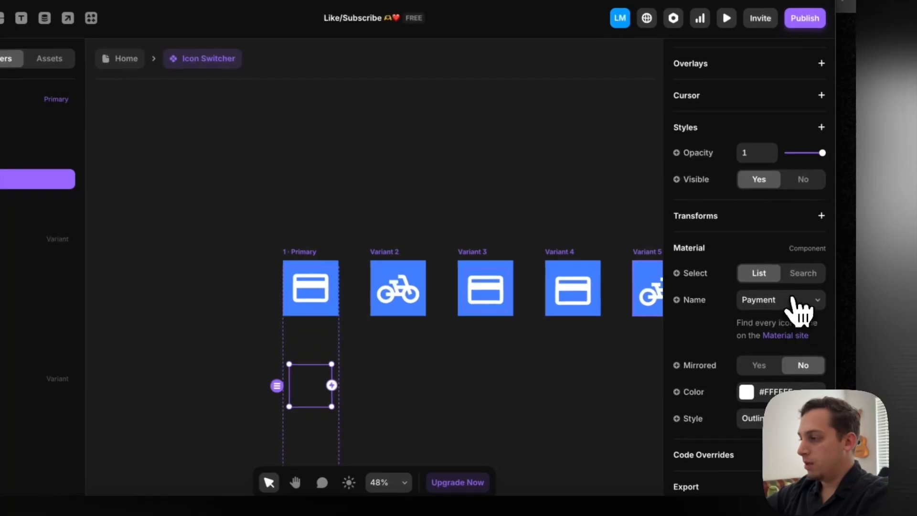
left_click(794, 301)
scroll(787, 363, "down", 5)
left_click(794, 358)
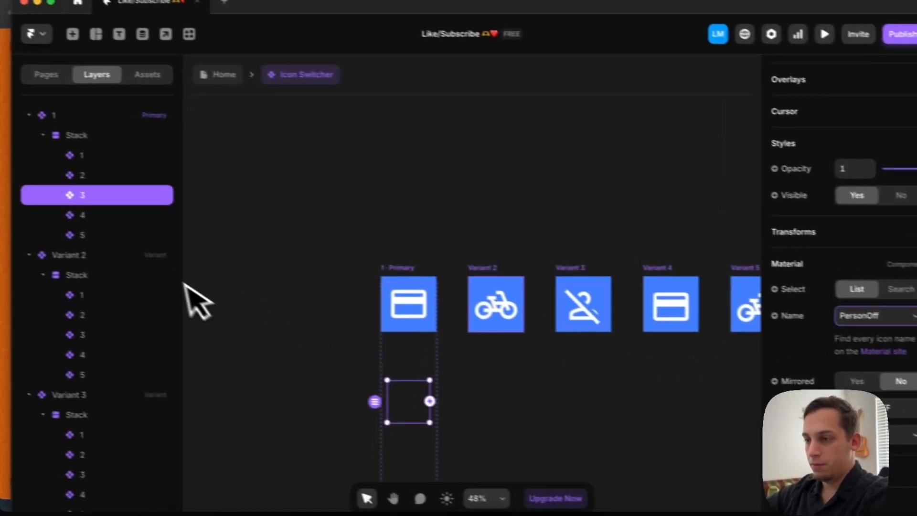
Change the Material icon of layer 4 in the primary variant to PhotoLibrary
left_click(119, 214)
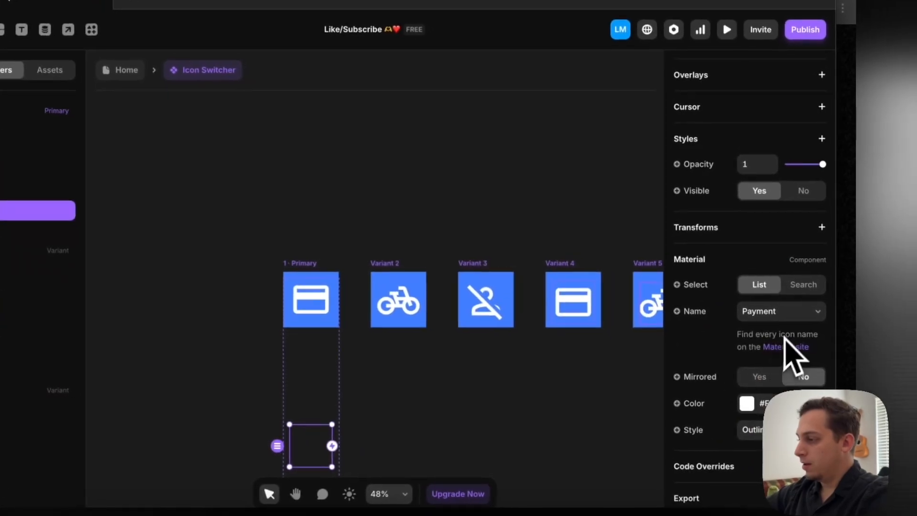
left_click(793, 314)
left_click(770, 346)
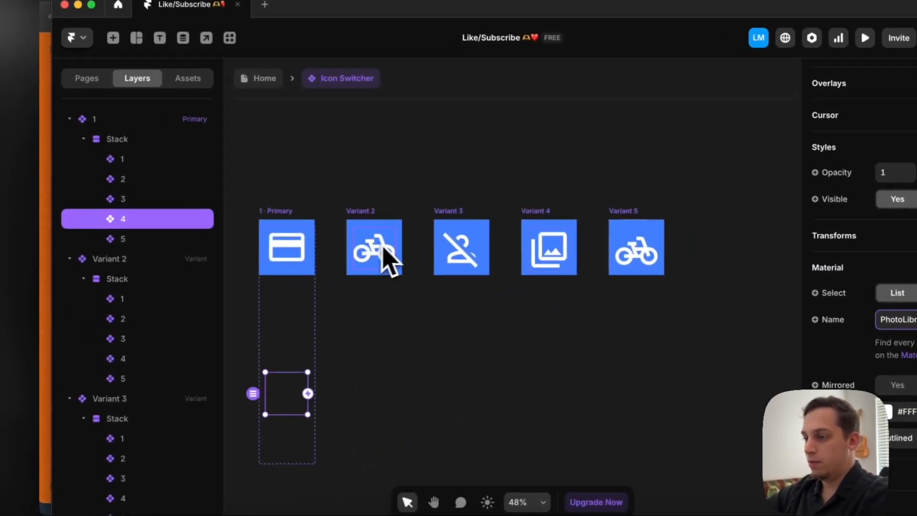
Change the Material icon of layer 5 in the primary variant to PersonPinCircle
left_click(383, 256)
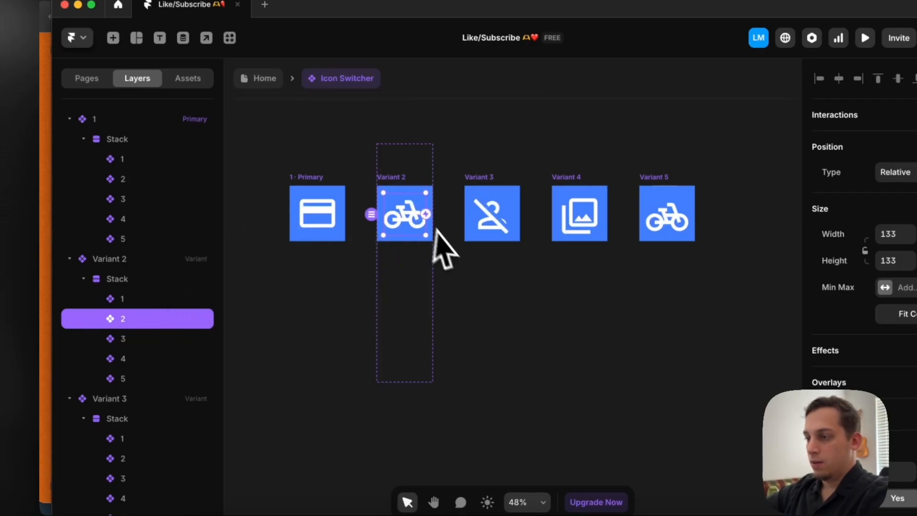
left_click(330, 231)
left_click(168, 239)
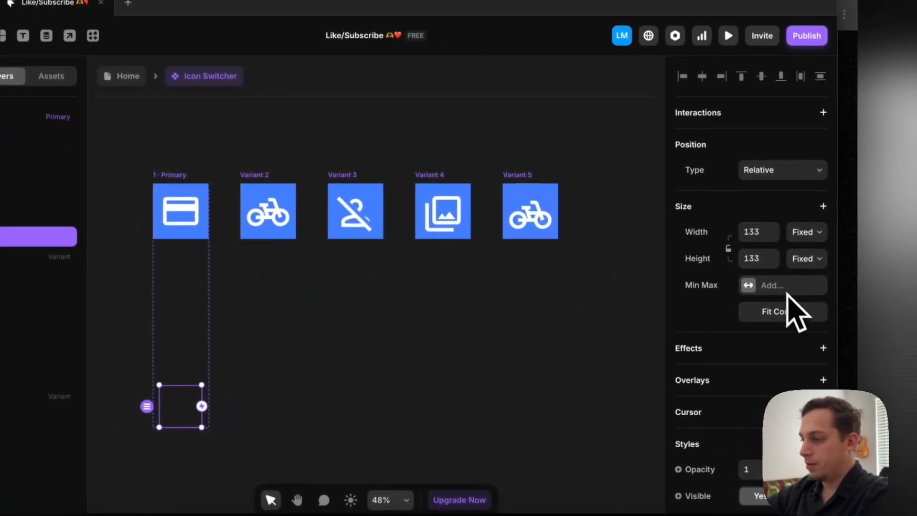
scroll(787, 293, "down", 5)
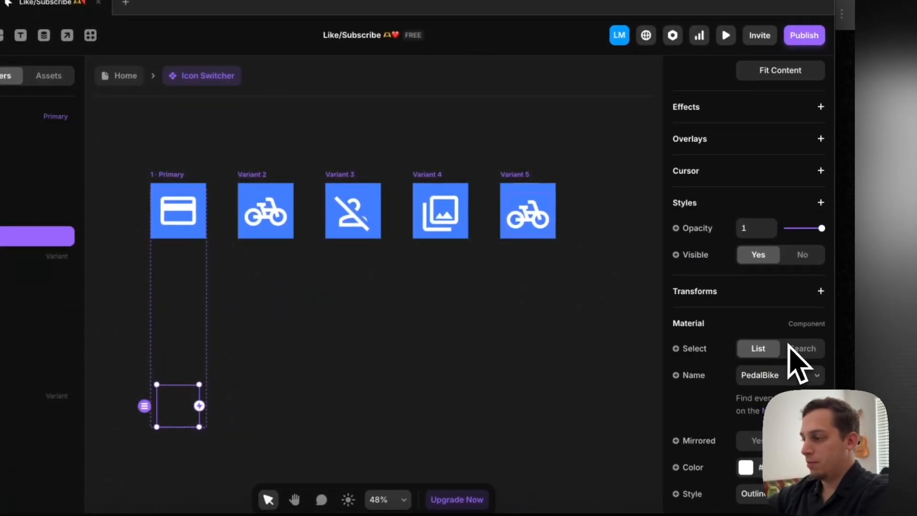
left_click(793, 379)
scroll(791, 378, "down", 5)
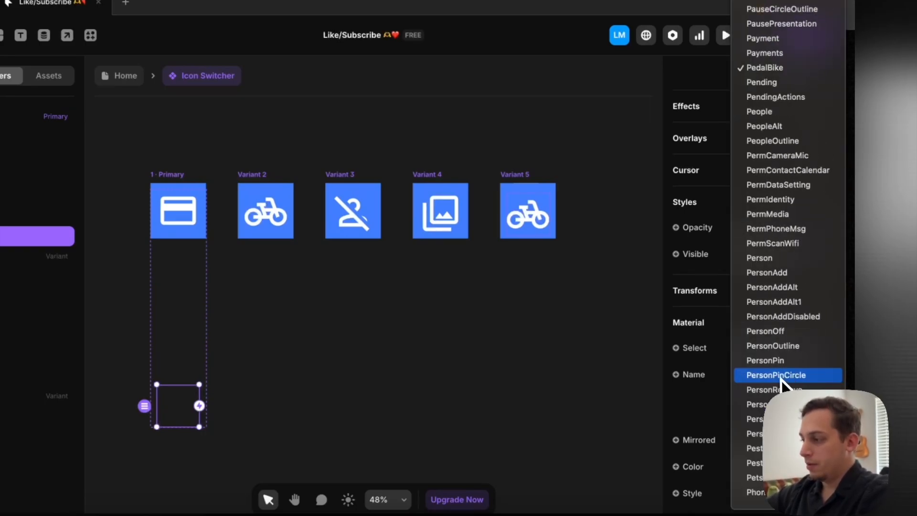
left_click(775, 376)
scroll(457, 272, "left", 3)
left_click(368, 183)
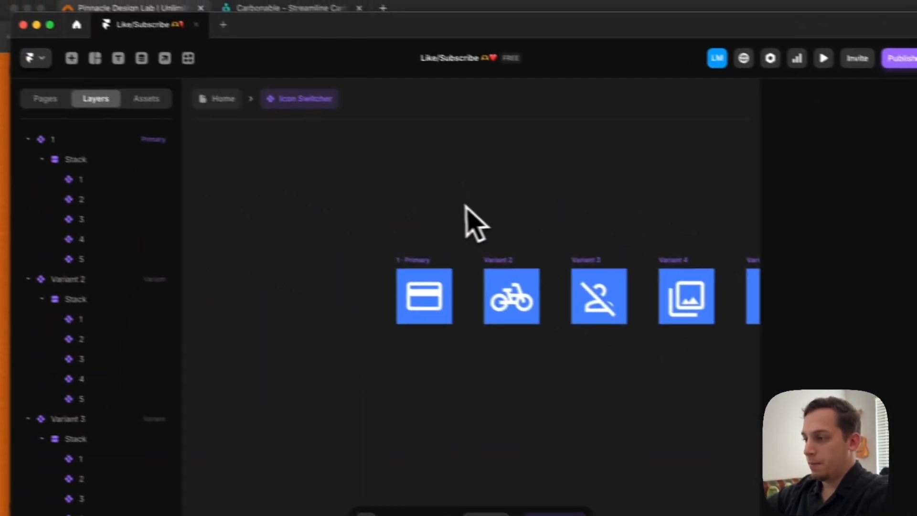
Rename Variant 2, Variant 3, Variant 4 and Variant 5 as 2, 3, 4 and 5
scroll(369, 180, "down", 3)
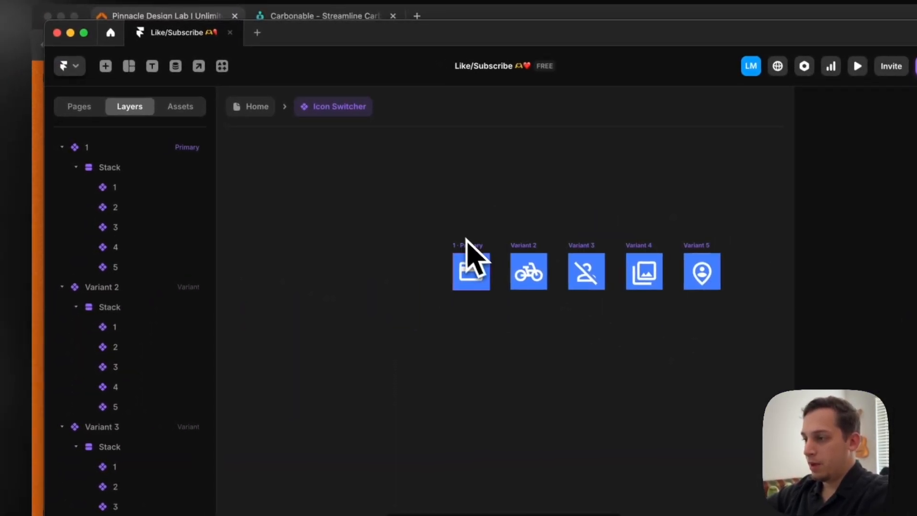
left_click(467, 241)
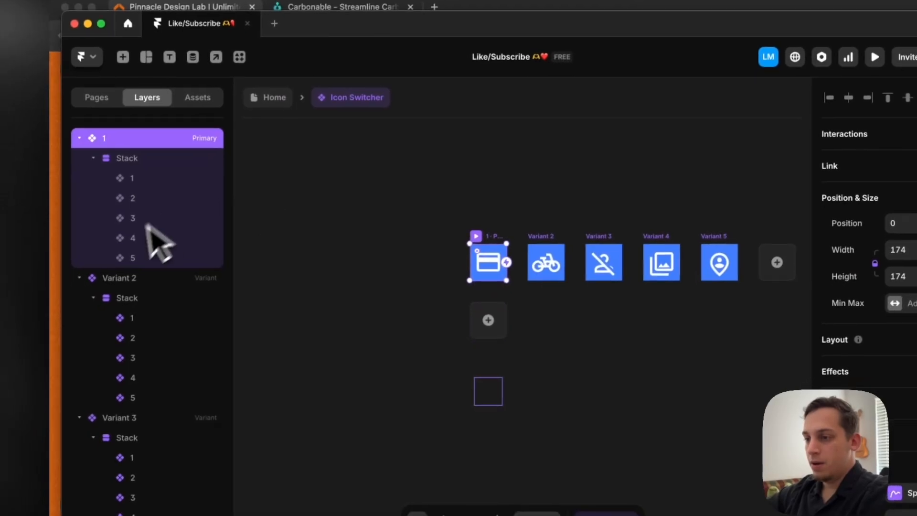
left_click(108, 287)
double_click(109, 288)
type("2")
left_click(127, 410)
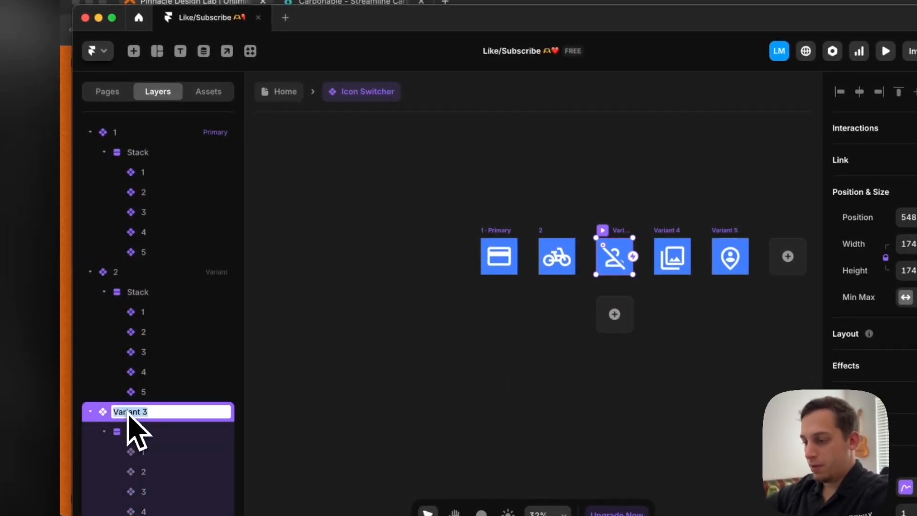
scroll(210, 427, "down", 5)
double_click(134, 266)
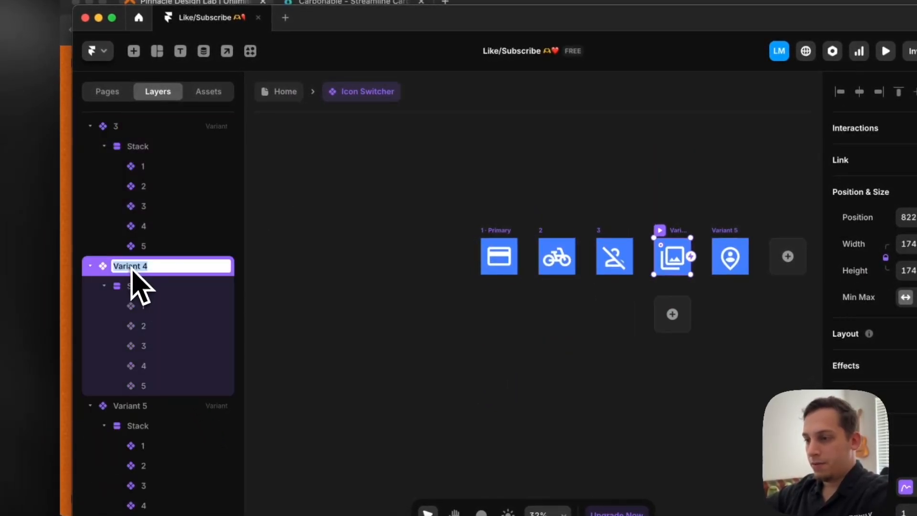
left_click(116, 411)
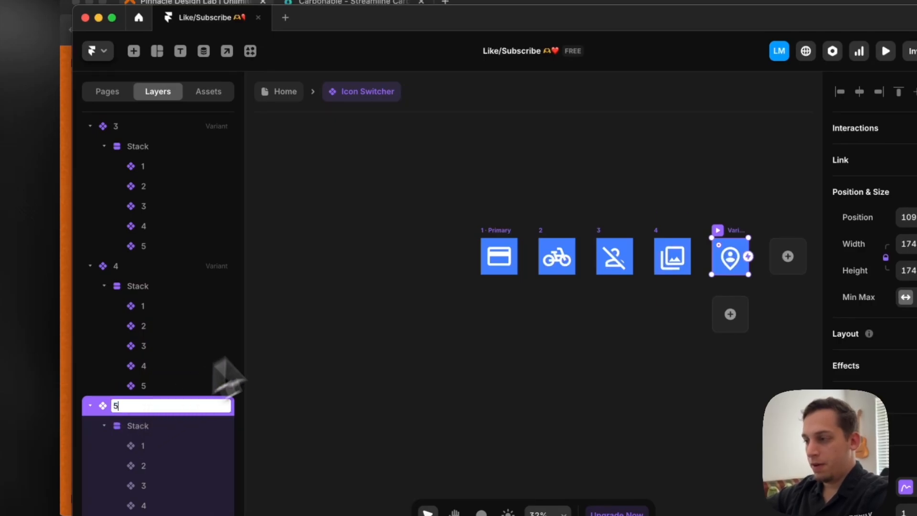
left_click(328, 306)
Return to the Home page and move the Icon Switcher into the blue stack between the Service and Benefit texts
left_click(290, 93)
scroll(524, 259, "right", 2)
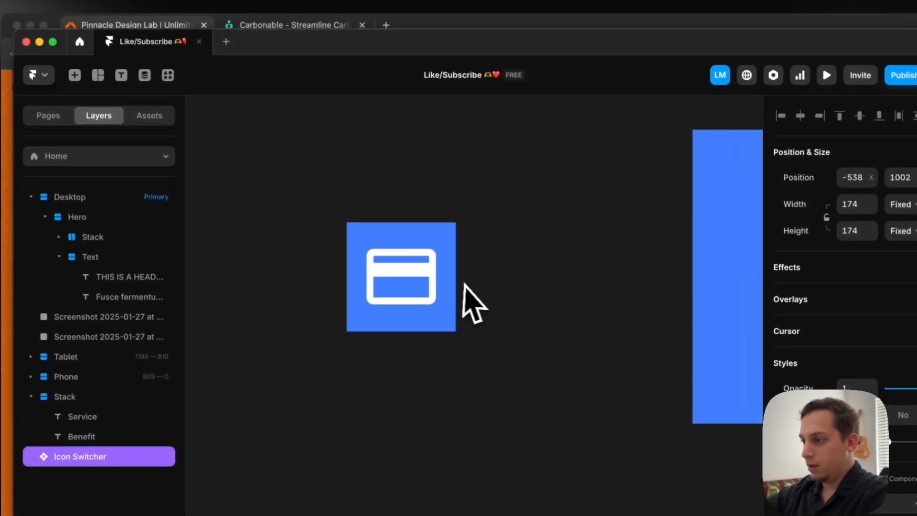
scroll(475, 302, "down", 3)
left_click_drag(309, 260, 557, 226)
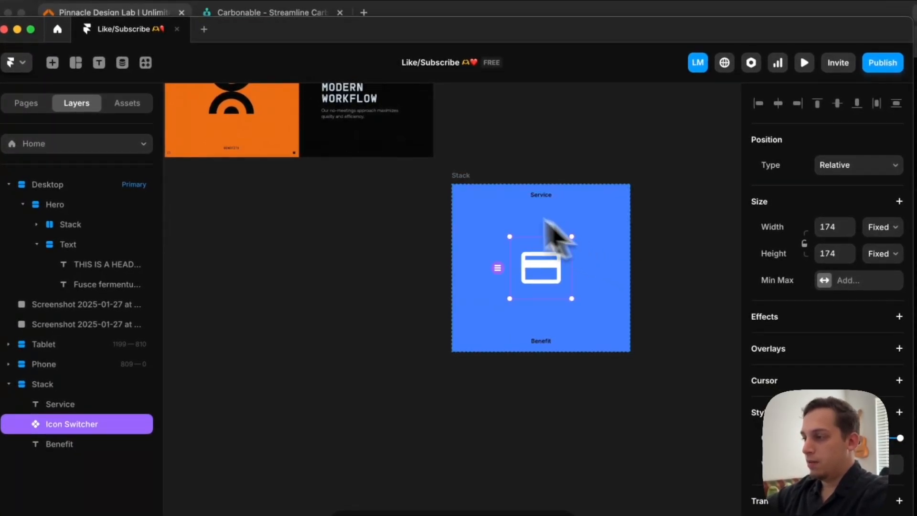
left_click(387, 227)
left_click(527, 258)
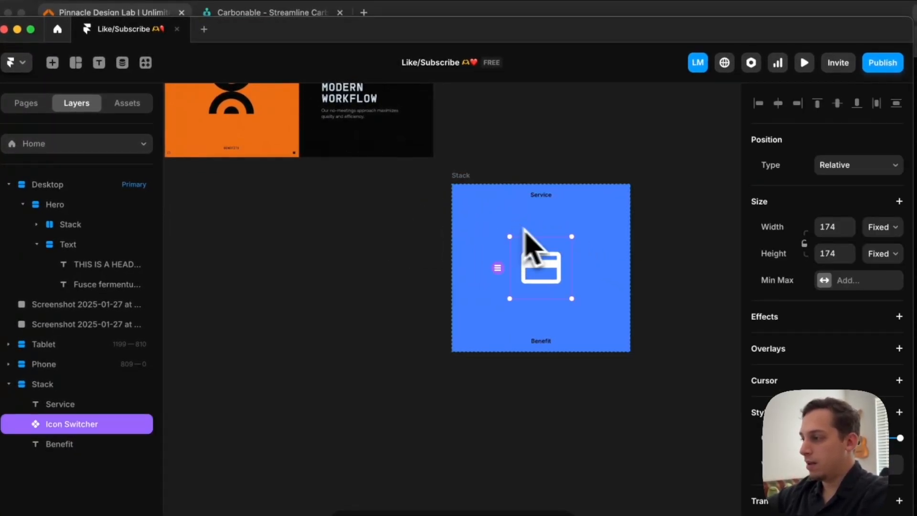
scroll(534, 216, "right", 5)
scroll(533, 215, "down", 5)
left_click(383, 215)
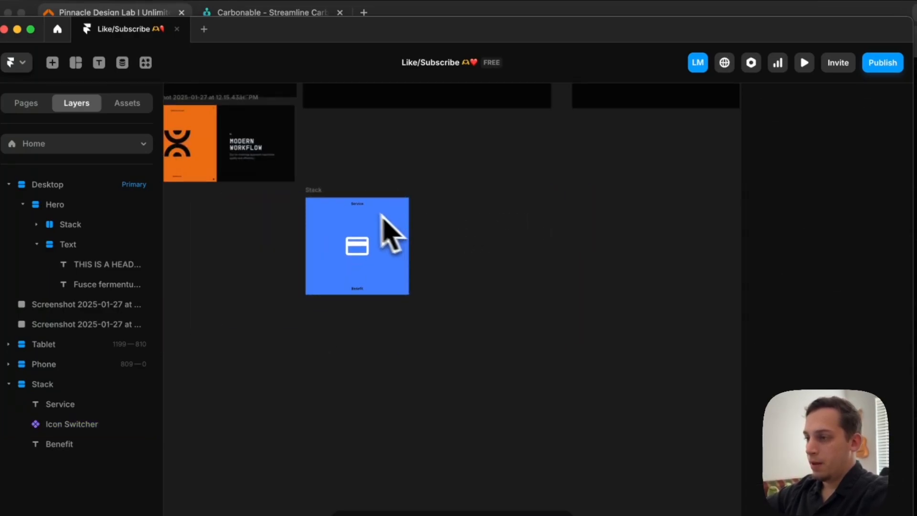
Open the Icon Switcher component and try to enlarge its primary variant to 278 by 278 along with the five icons
left_click(306, 191)
scroll(318, 200, "up", 3)
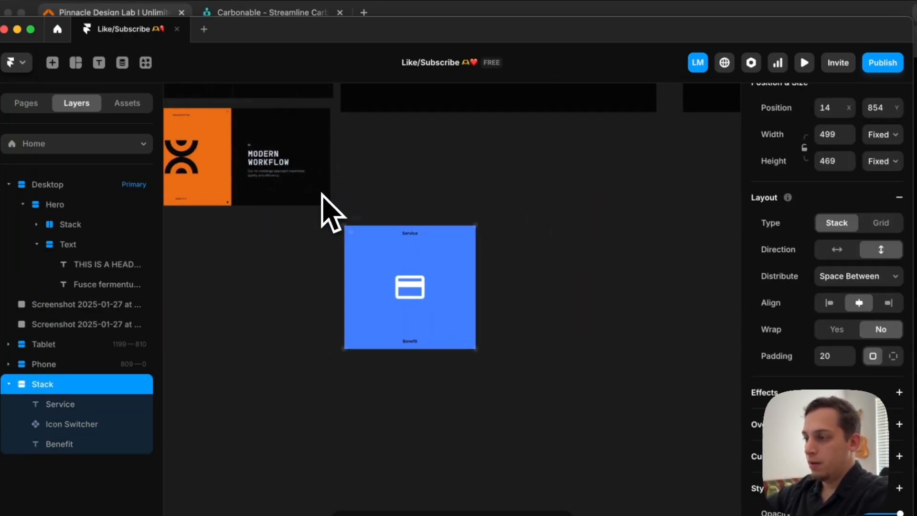
left_click(394, 282)
double_click(391, 281)
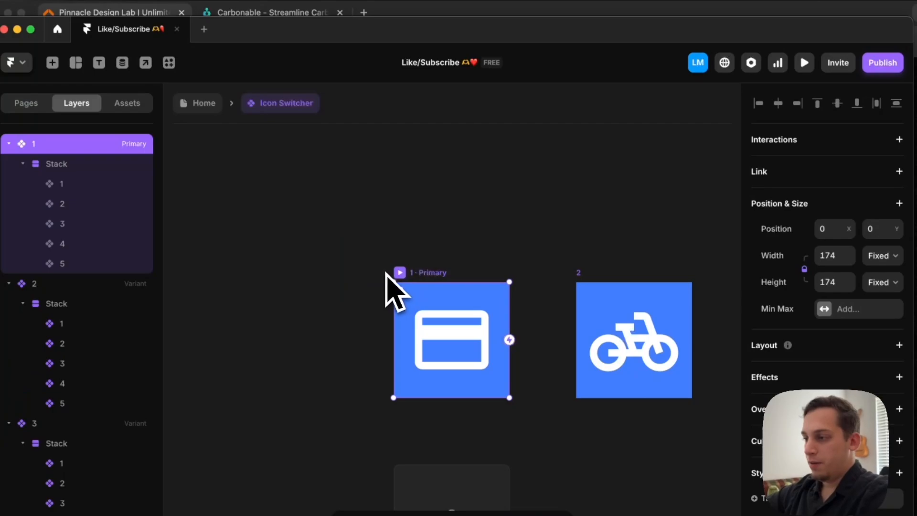
left_click_drag(508, 283, 544, 248)
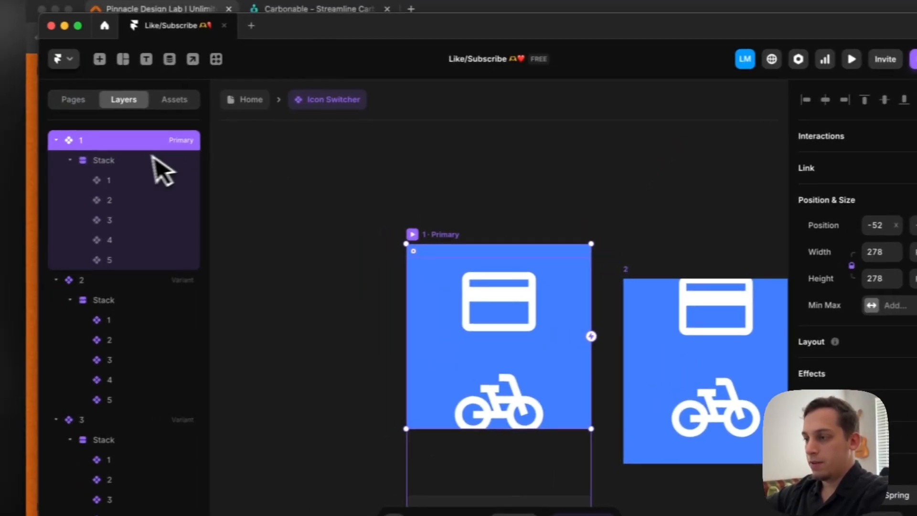
left_click(163, 163)
left_click(145, 180)
left_click(167, 260, "shift")
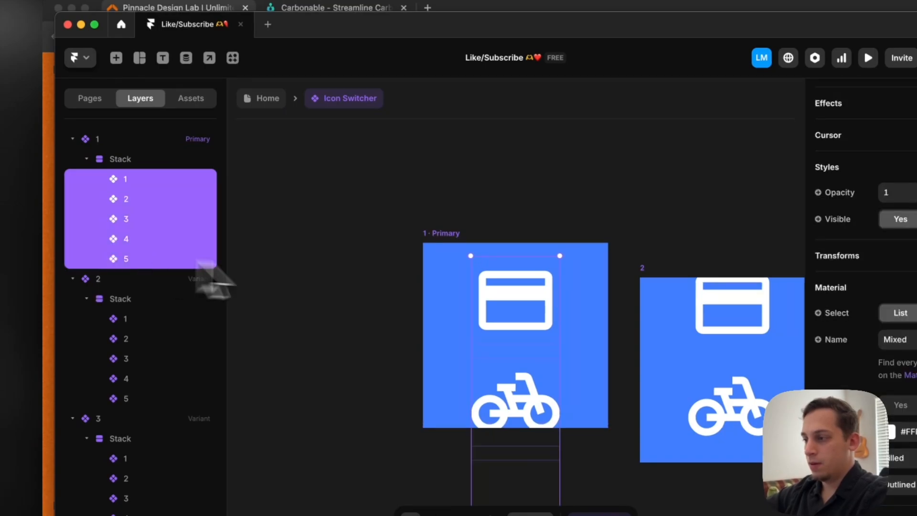
left_click_drag(467, 342, 438, 344)
scroll(440, 344, "right", 3)
scroll(644, 281, "down", 3)
scroll(647, 280, "right", 2)
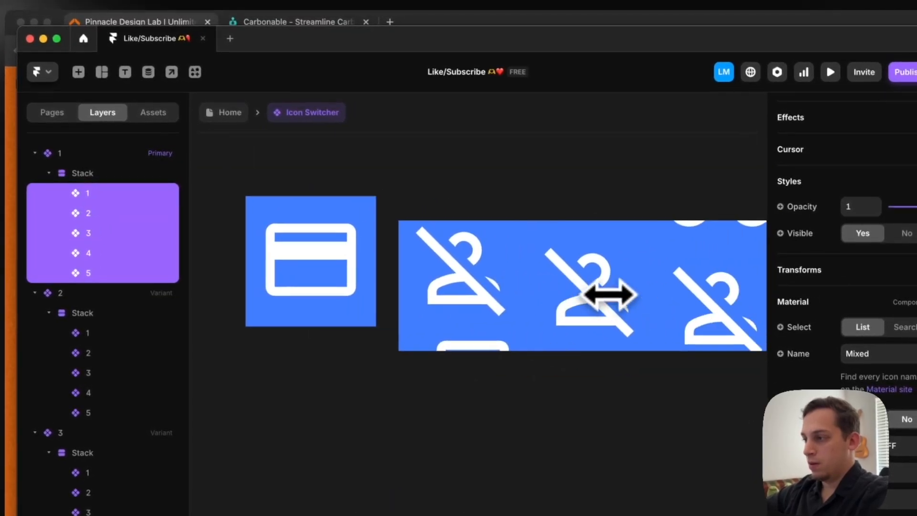
scroll(608, 295, "right", 2)
Undo the resizing of the Icon Switcher's primary variant and icons, and return to the Home page
key("super+z")
key("super+z")
key("super+z")
scroll(445, 211, "left", 2)
left_click(226, 115)
scroll(446, 246, "up", 3)
scroll(446, 245, "left", 1)
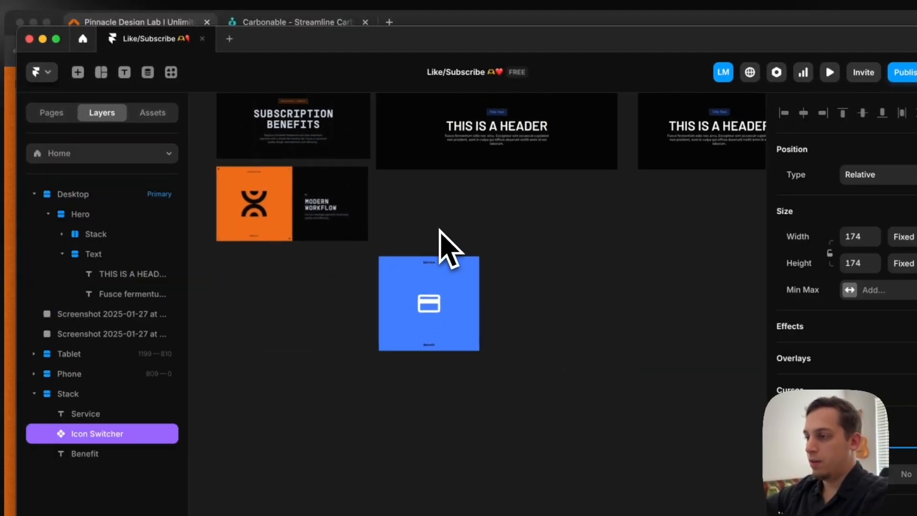
Move the blue stack into the Desktop frame below the Hero section and collapse both in the layer tree
left_click_drag(415, 307, 423, 204)
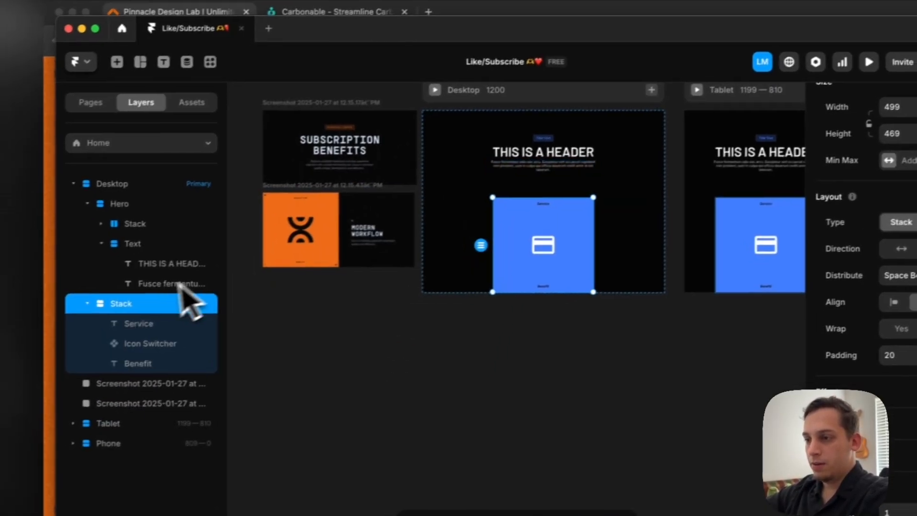
left_click(62, 253)
left_click(106, 199)
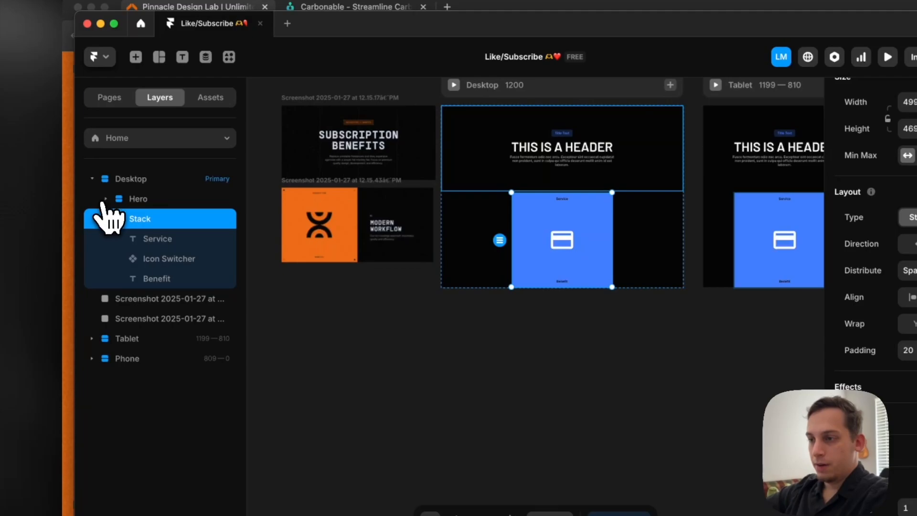
left_click(106, 219)
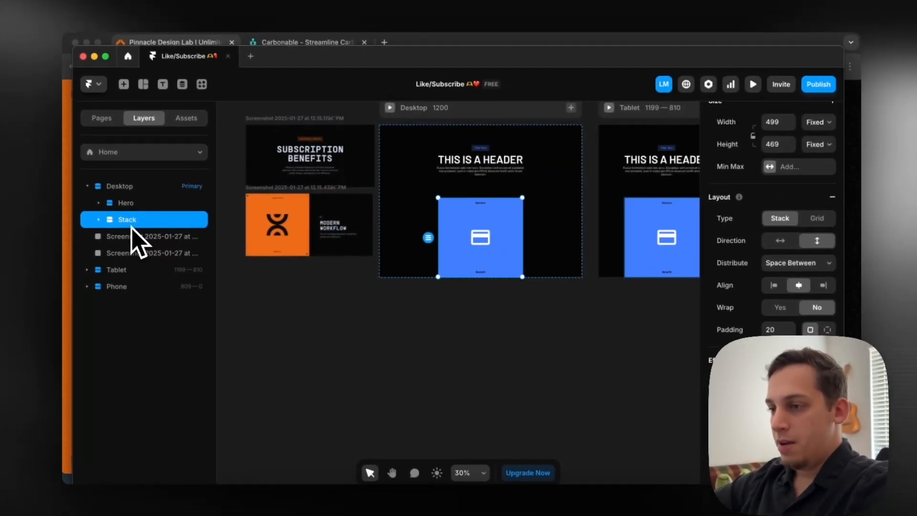
Duplicate the blue stack below Hero and wrap both copies in a new stack named Scroll
key("super+d")
left_click(131, 221)
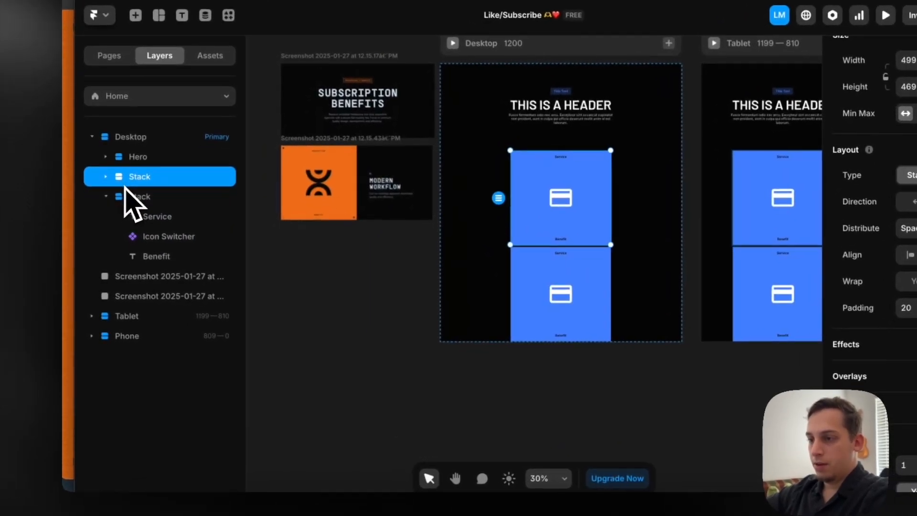
left_click(135, 198, "shift")
right_click(136, 209)
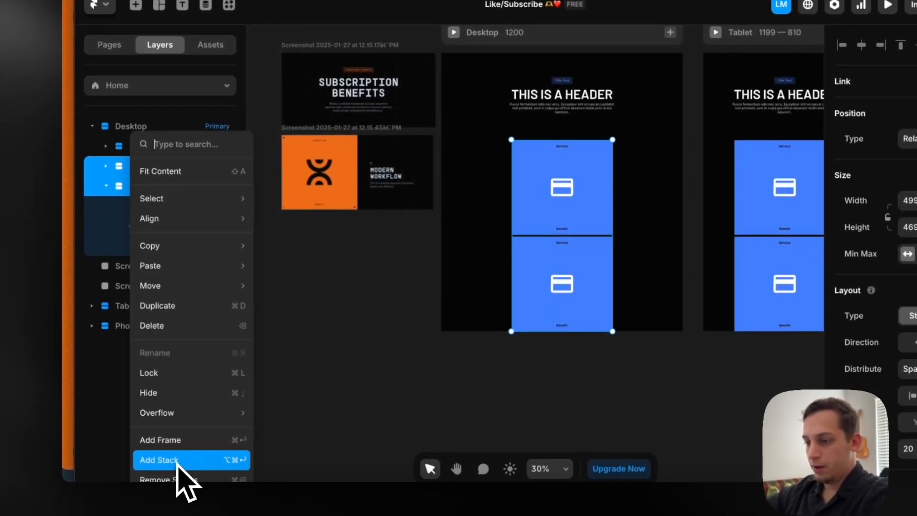
left_click(175, 461)
left_click(106, 165)
left_click(106, 166)
left_click(106, 212)
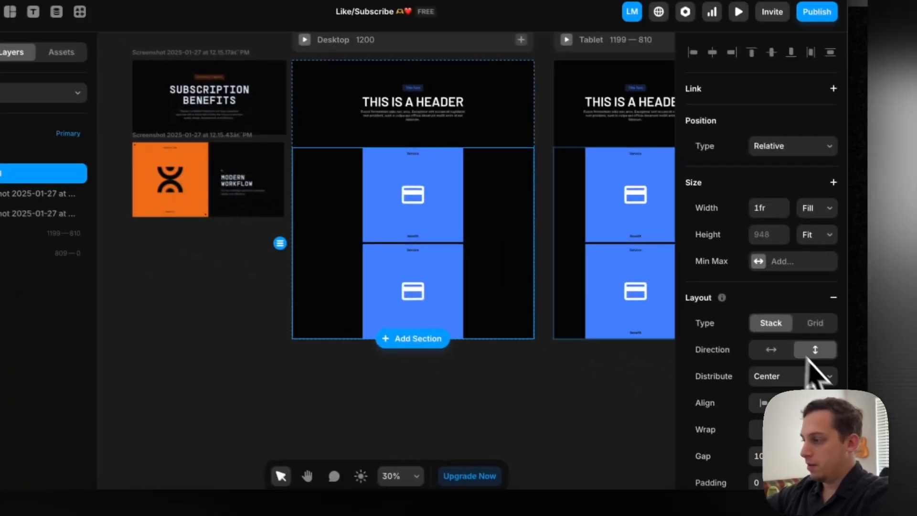
Set the Scroll stack's direction to horizontal and select its first blue stack
left_click(916, 388)
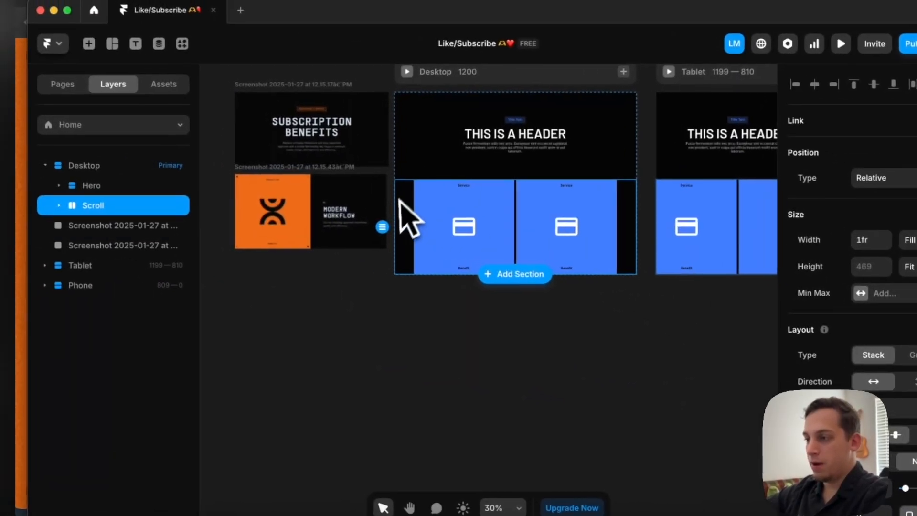
left_click(482, 280)
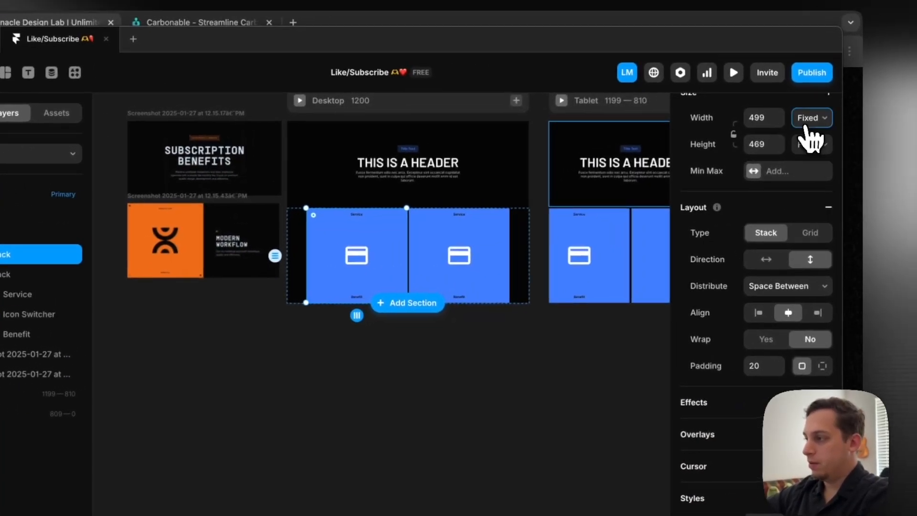
Set the width of both blue stacks in the Scroll section to Fill
left_click(851, 110)
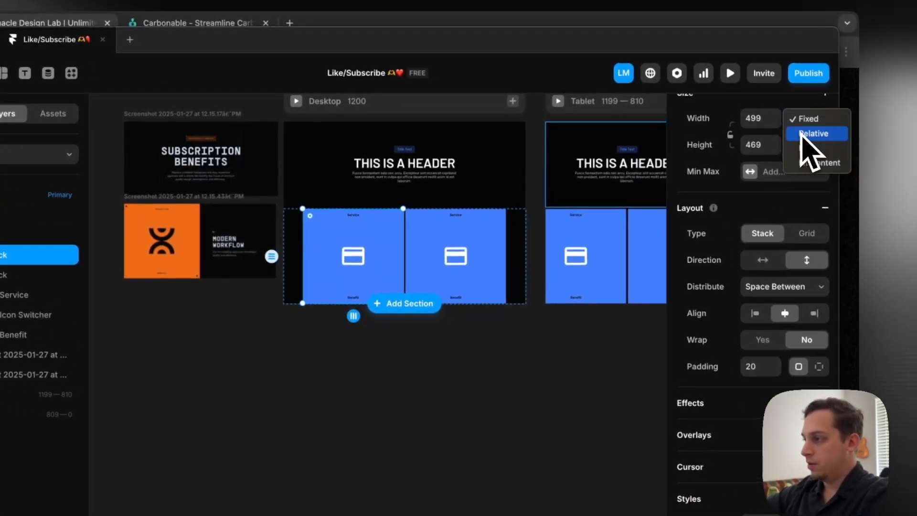
left_click(803, 149)
left_click(504, 227)
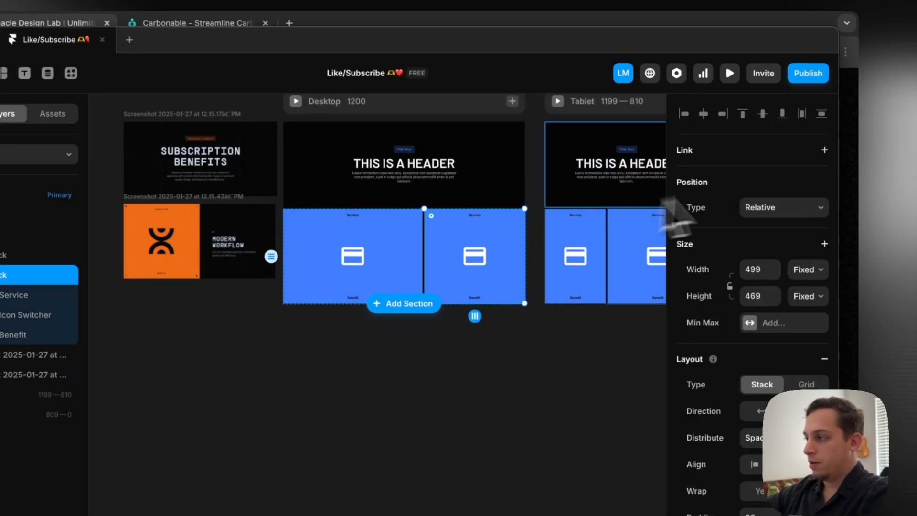
left_click(803, 270)
left_click(811, 298)
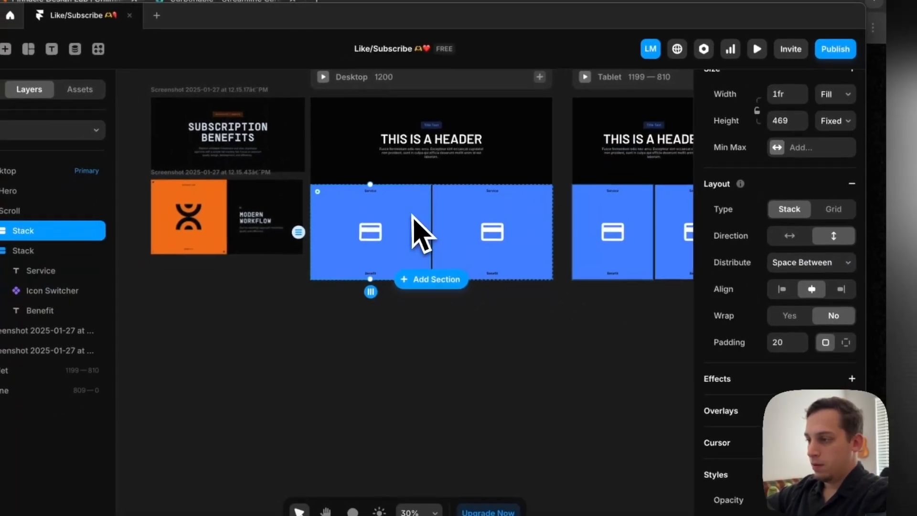
Set the colour of the Service and Benefit texts in the first blue stack to white, #FFFFFF
scroll(344, 272, "up", 3)
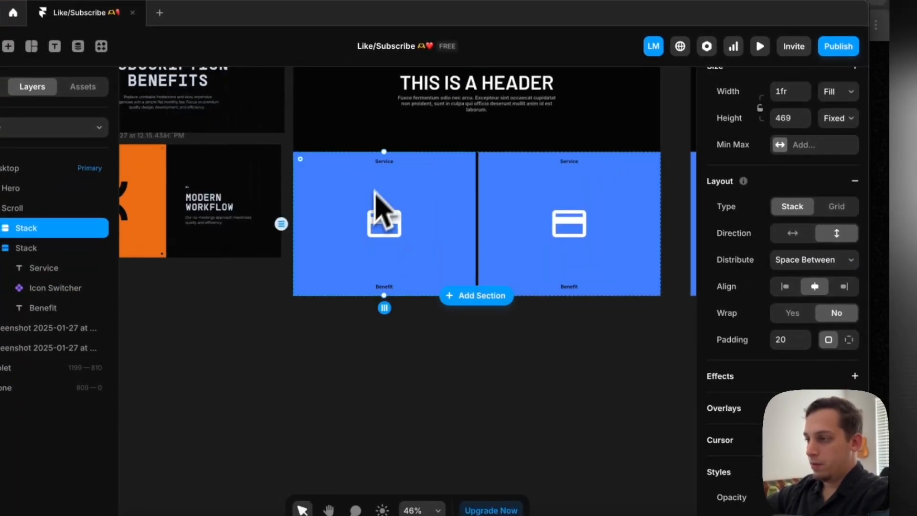
left_click(359, 191)
left_click(378, 284, "shift")
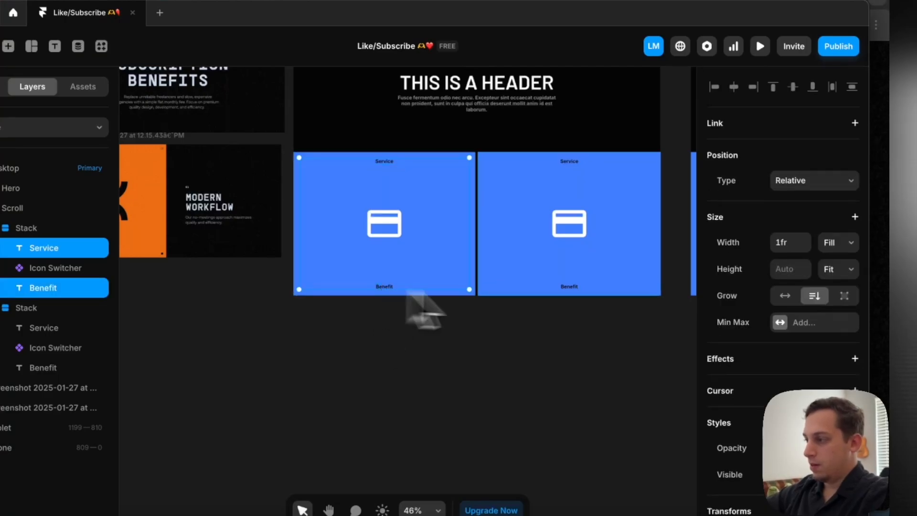
scroll(764, 334, "down", 5)
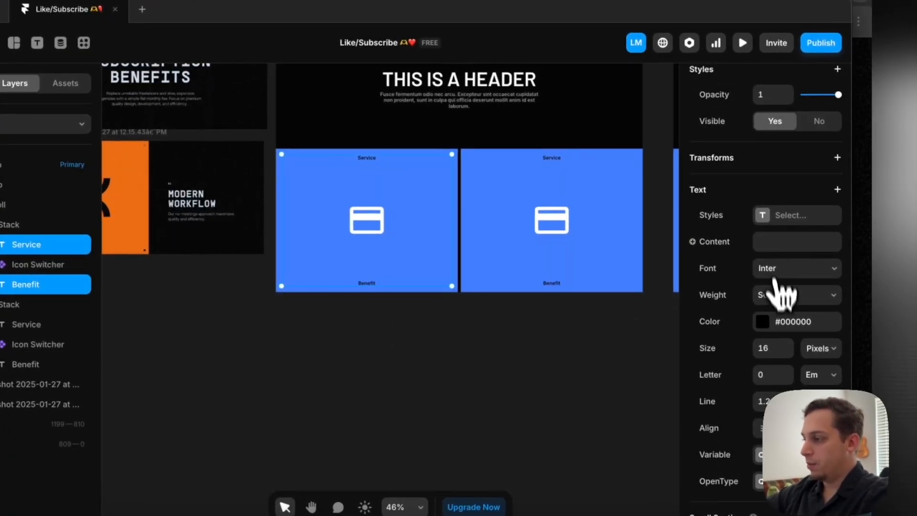
left_click(764, 323)
left_click_drag(643, 296, 372, 181)
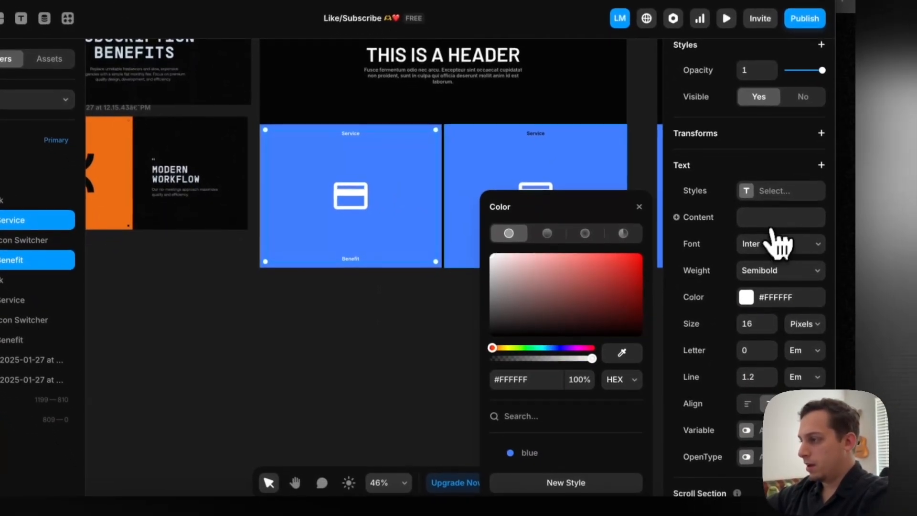
Set the first stack's Service and Benefit texts to the Barlow font with an uppercase transform
left_click(779, 252)
type("barlo")
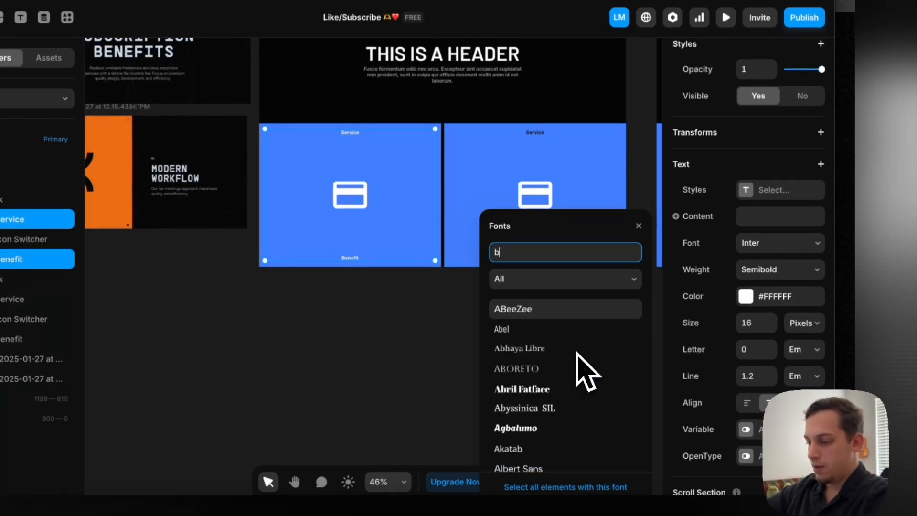
left_click(548, 308)
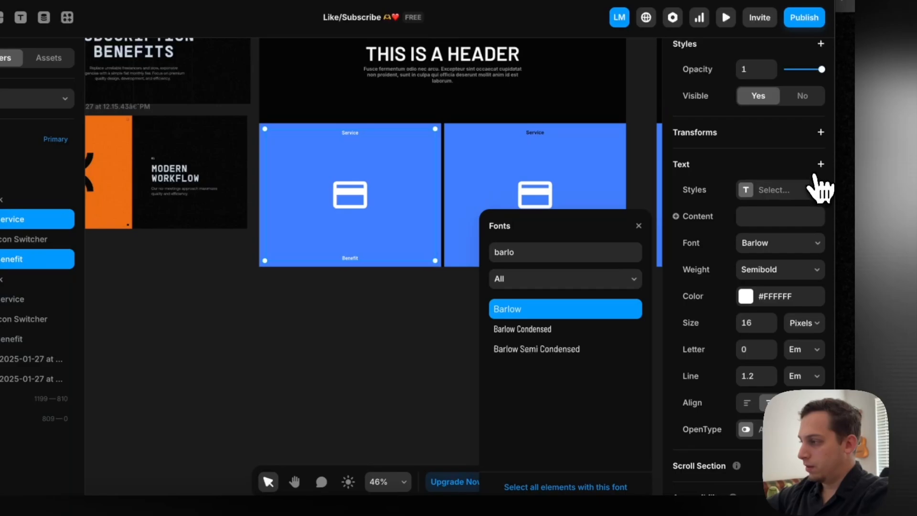
left_click(819, 167)
left_click(786, 238)
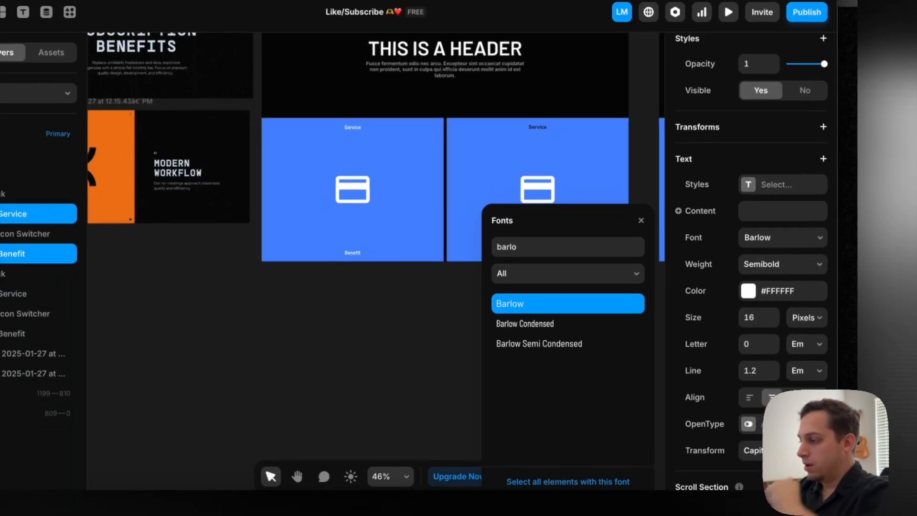
left_click(782, 450)
left_click(779, 465)
left_click(349, 289)
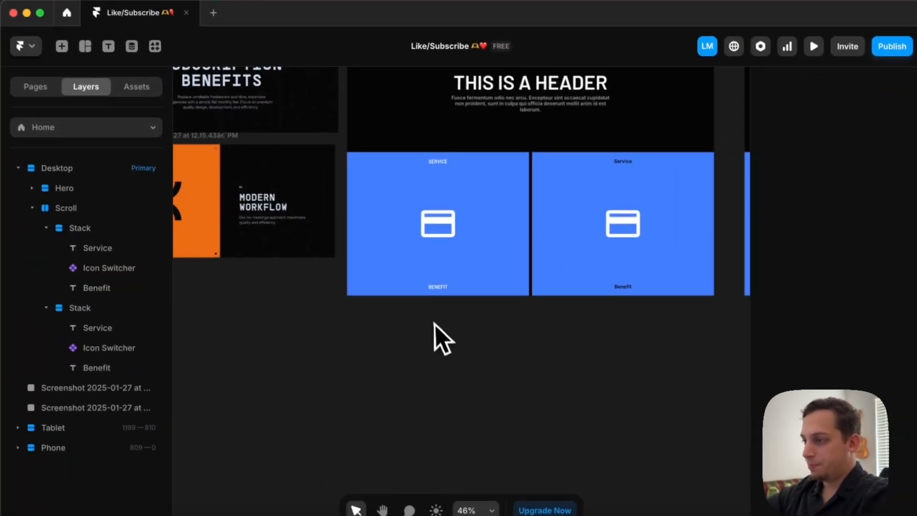
Delete the Icon Switcher from the second blue stack and set the stack's distribution to Center
left_click(573, 211)
scroll(467, 155, "up", 3)
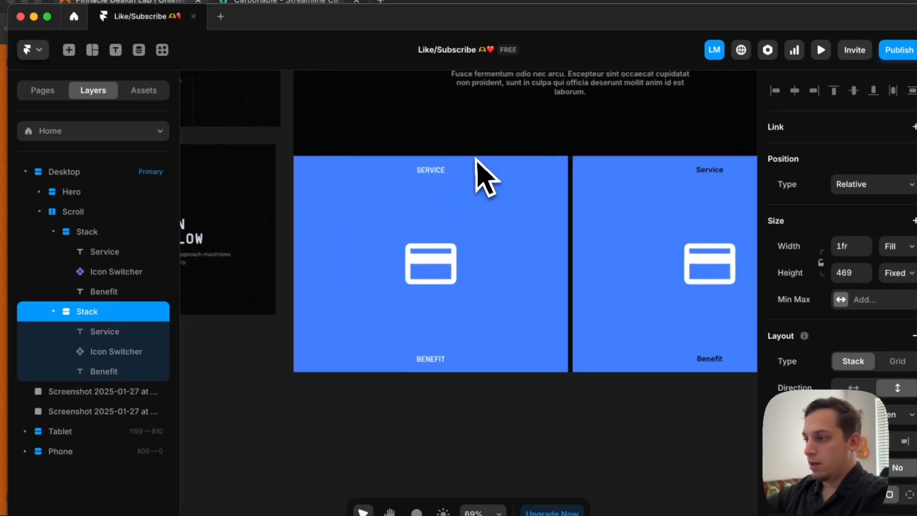
scroll(478, 160, "down", 3)
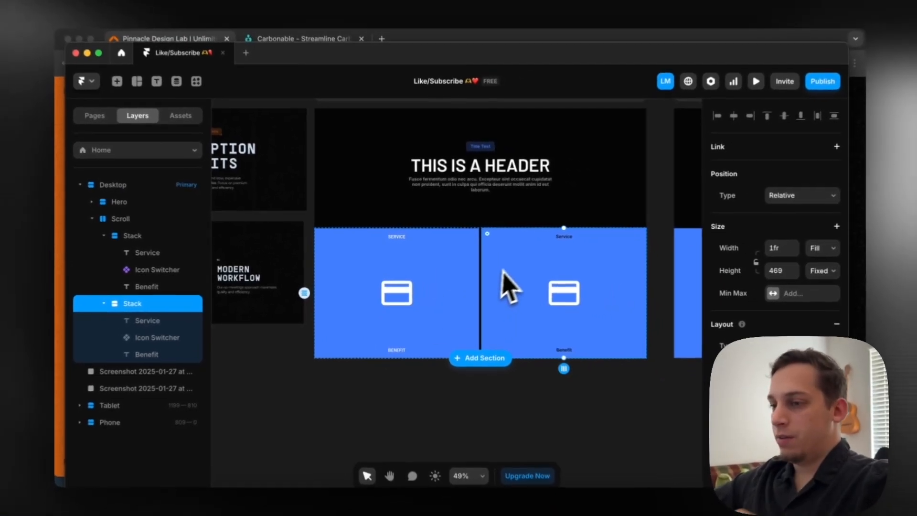
scroll(519, 272, "left", 5)
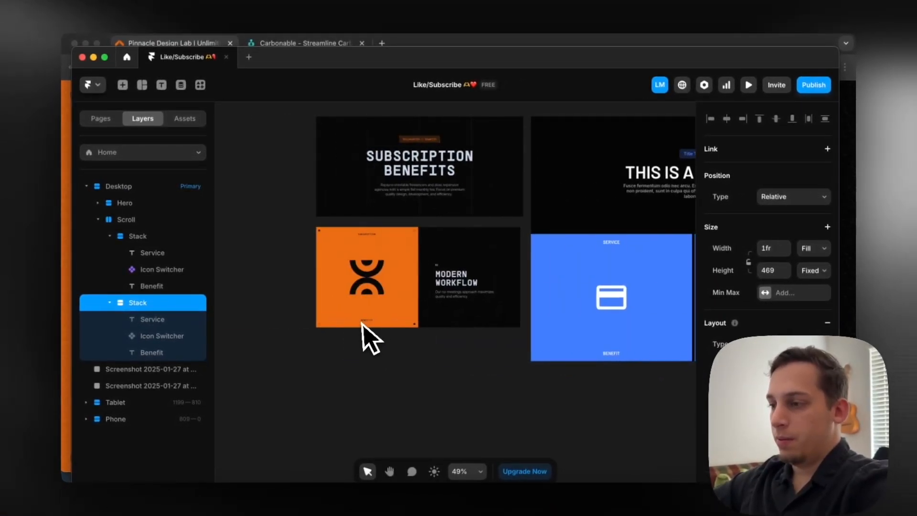
scroll(419, 288, "right", 5)
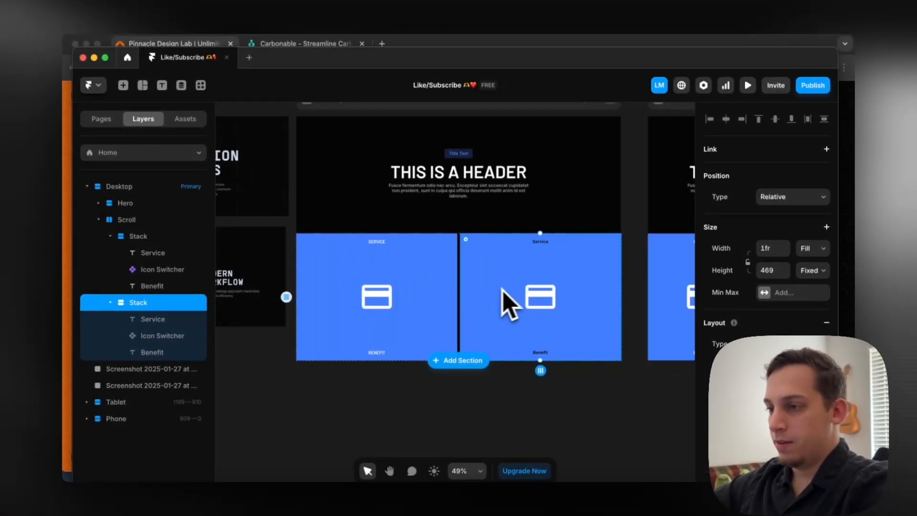
scroll(501, 289, "left", 3)
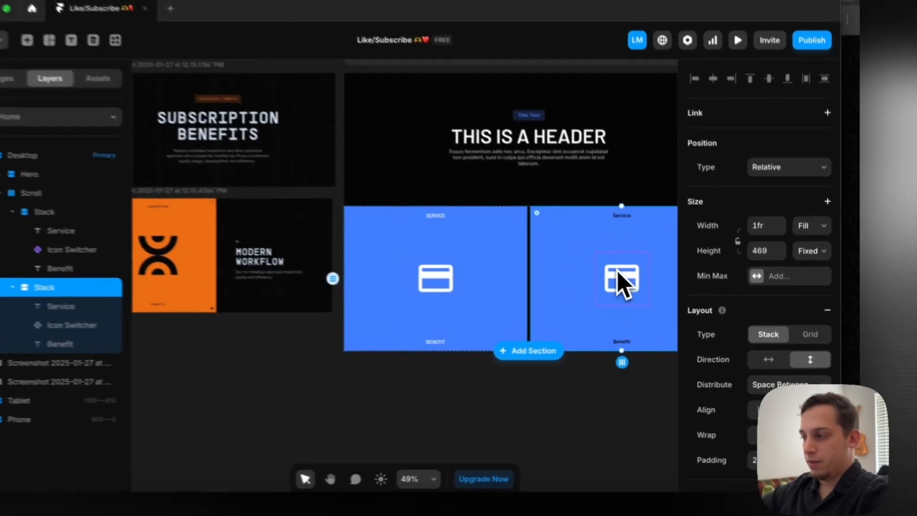
left_click(640, 298)
key("Delete")
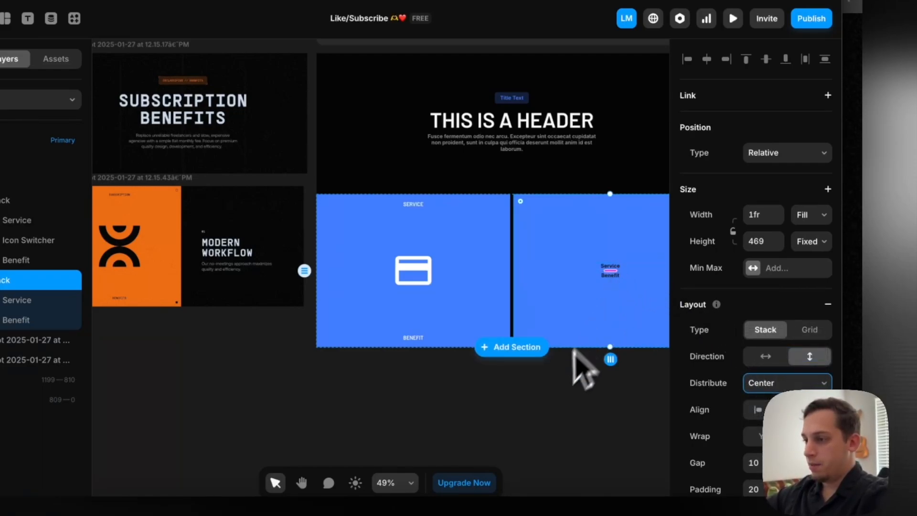
left_click(567, 367)
left_click(620, 289)
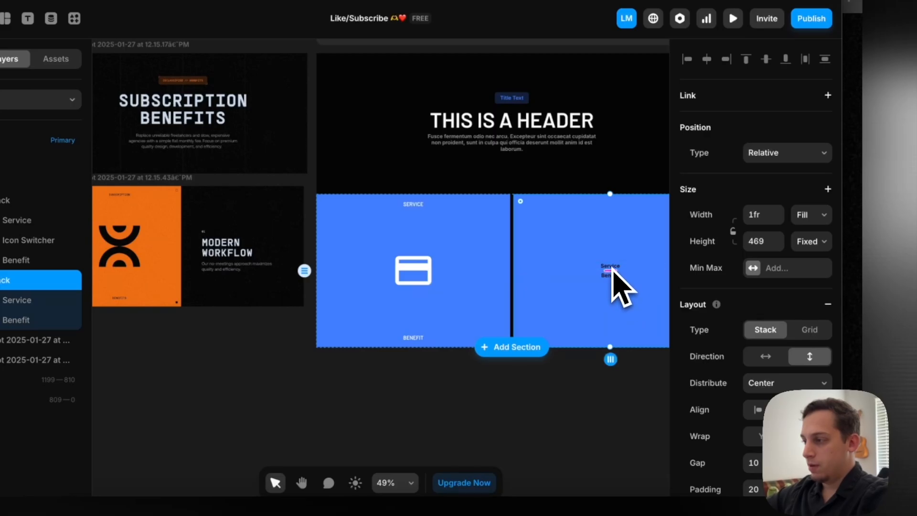
Duplicate the Service text inside the second blue stack
left_click(612, 269)
key("super+d")
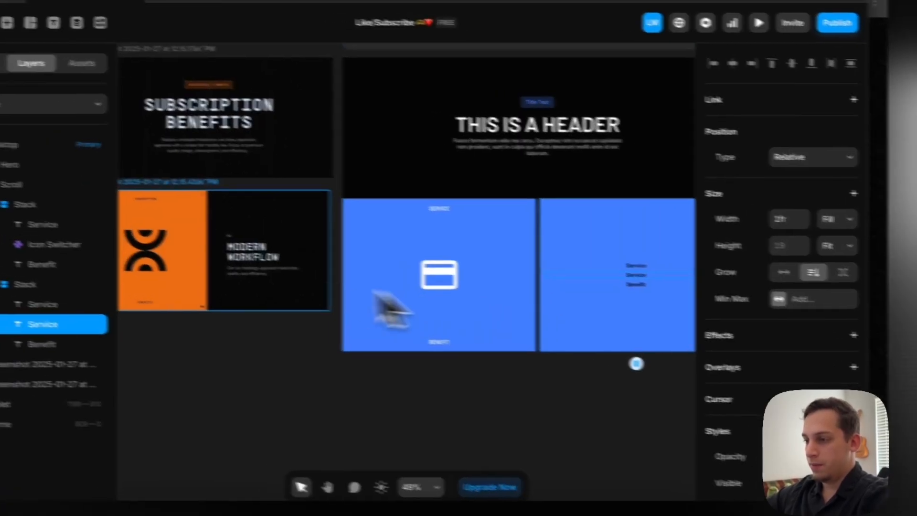
scroll(296, 245, "up", 5)
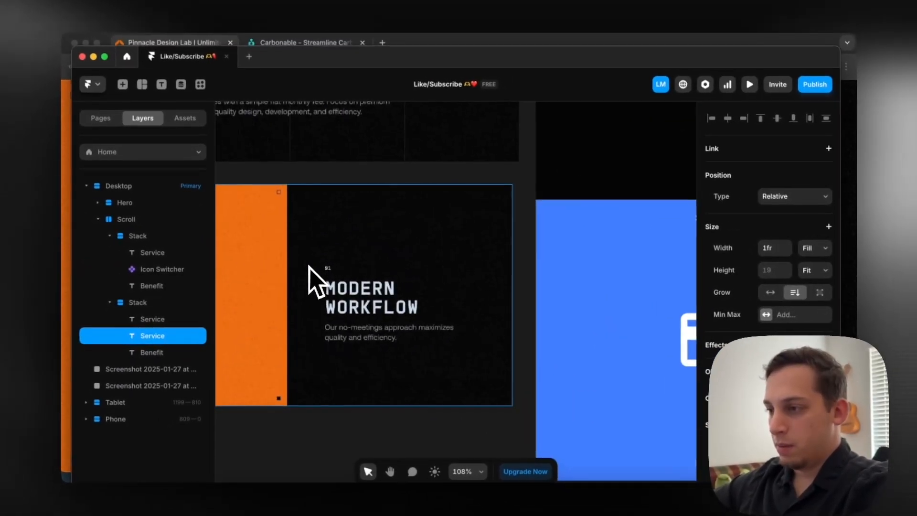
scroll(286, 323, "down", 5)
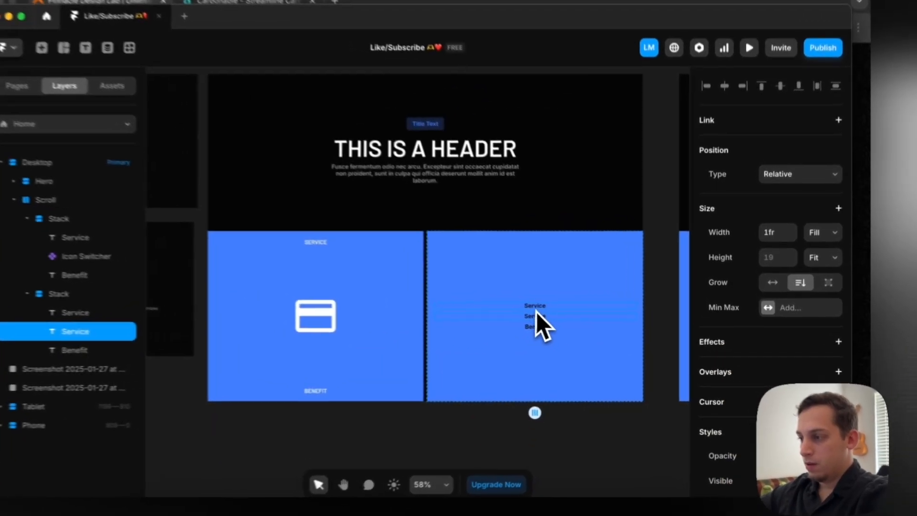
Change the second stack's three texts to "01", "This is the Title" and "This is the description"
double_click(535, 308)
type("0")
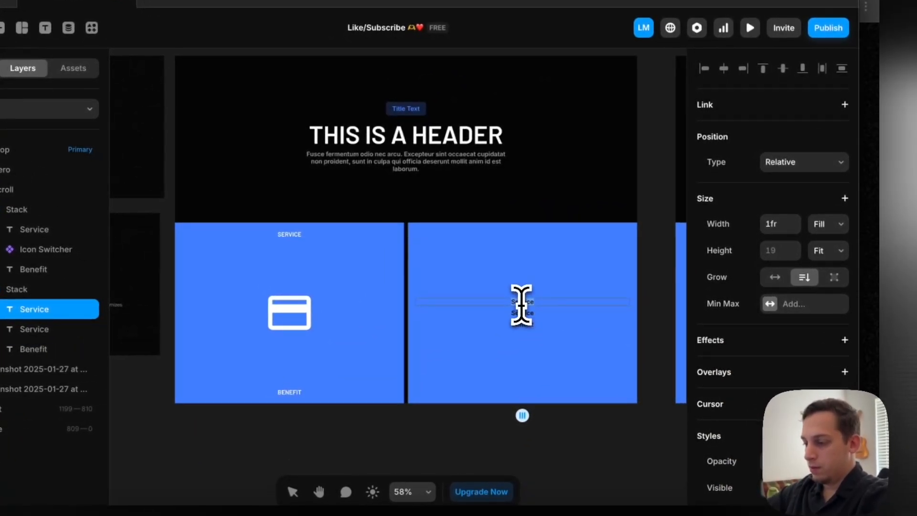
left_click(527, 316)
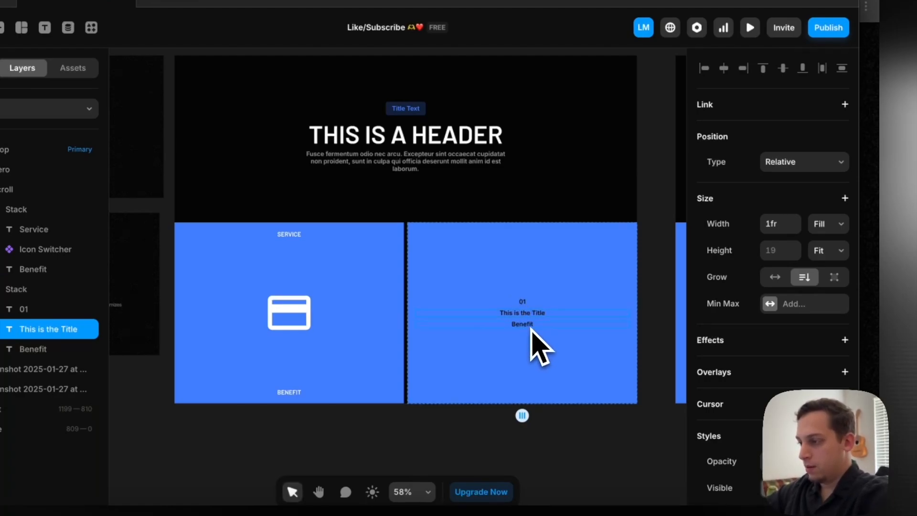
left_click(522, 325)
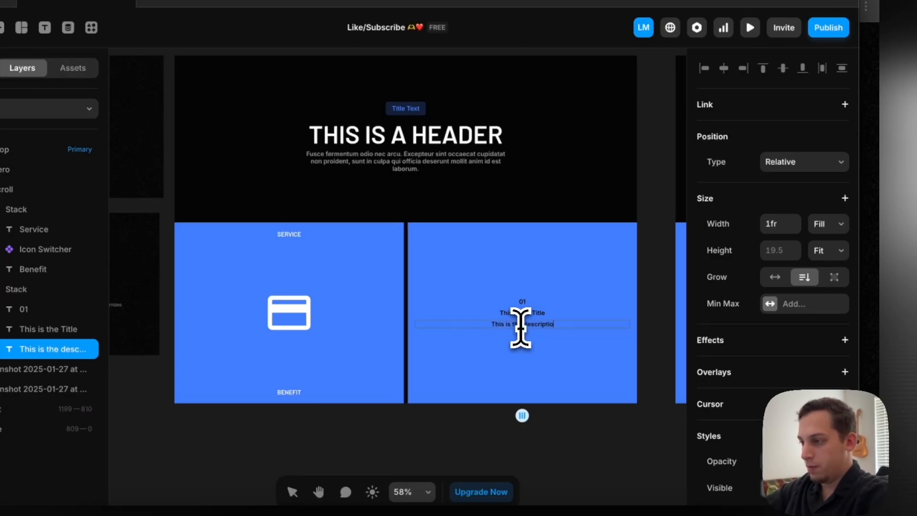
Compare the text settings of the hero's description and header with those of the second stack's description and title
left_click(397, 163)
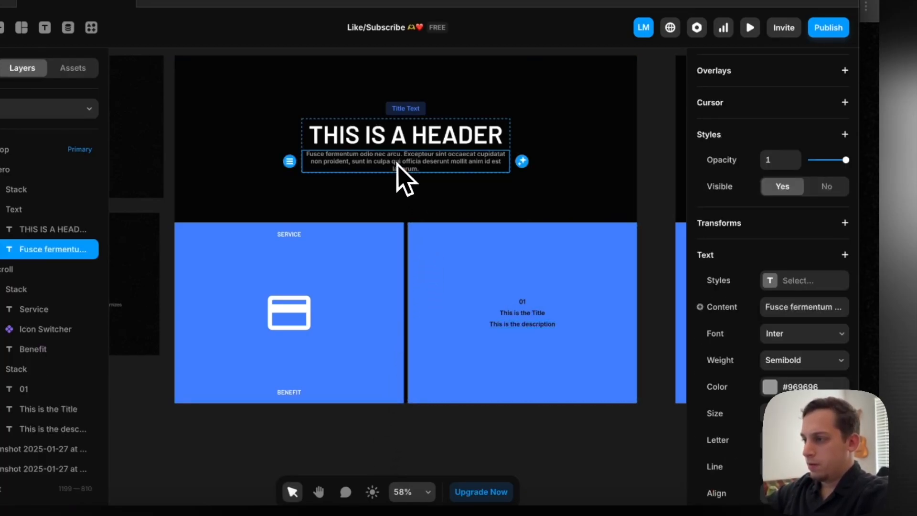
scroll(721, 336, "down", 2)
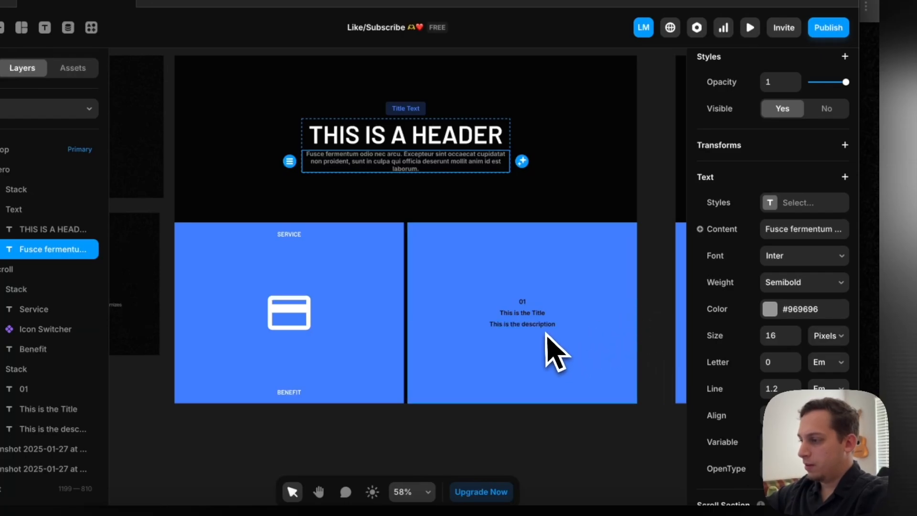
left_click(546, 335)
scroll(773, 327, "down", 8)
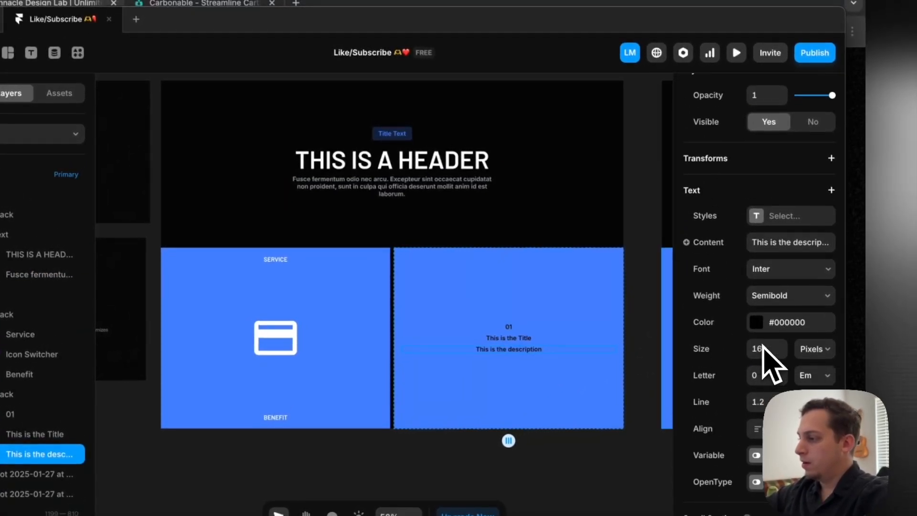
scroll(759, 339, "down", 1)
left_click(522, 338)
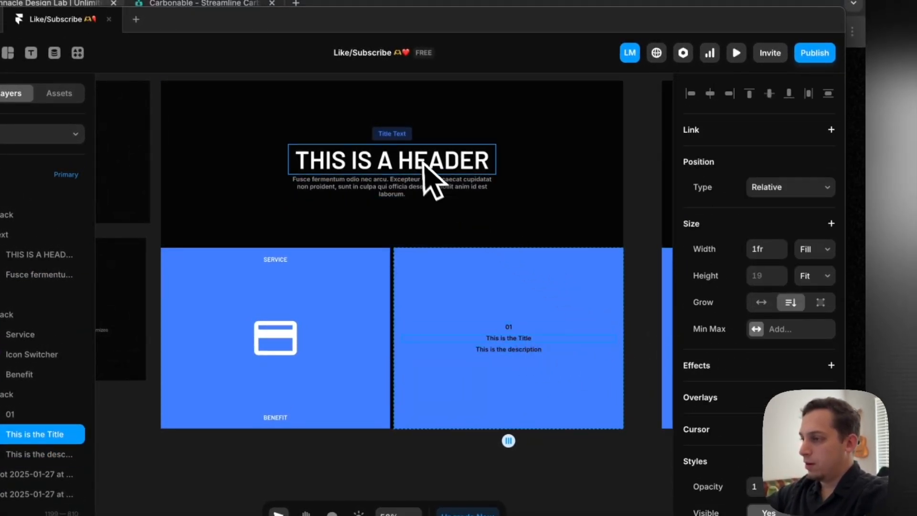
left_click(409, 171)
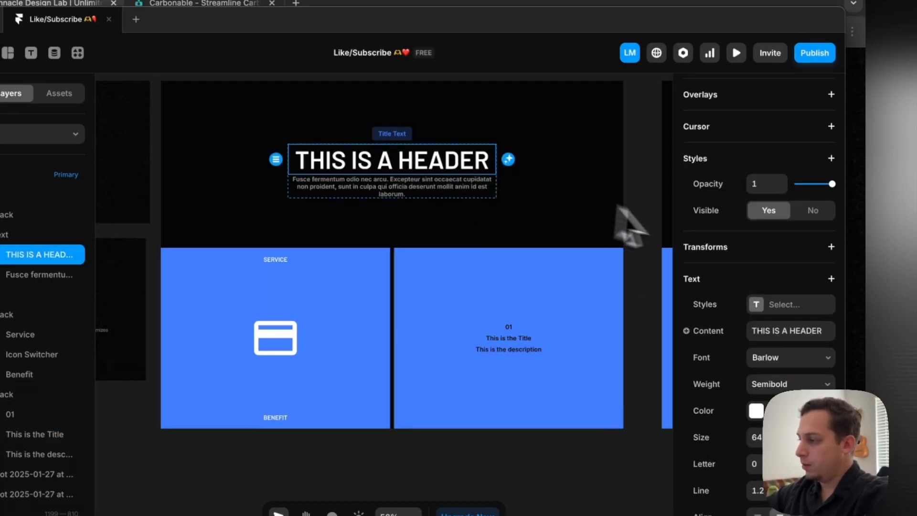
scroll(707, 334, "down", 3)
Set the second stack's title text to the Barlow font at 46 pixels
left_click(538, 335)
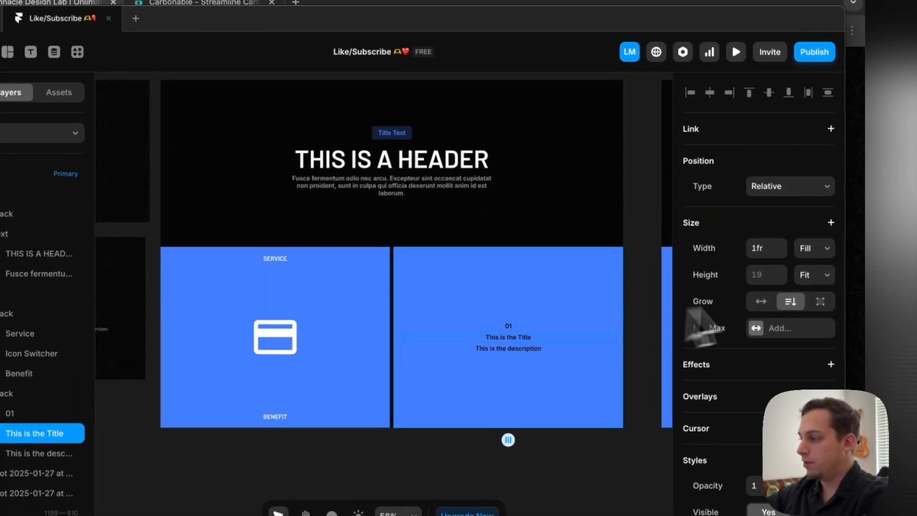
scroll(764, 373, "down", 5)
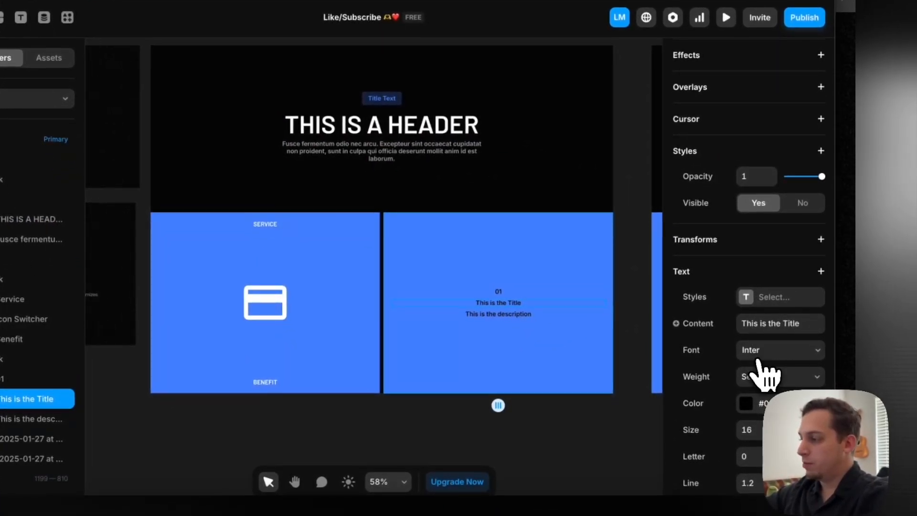
left_click(759, 359)
type("barlow")
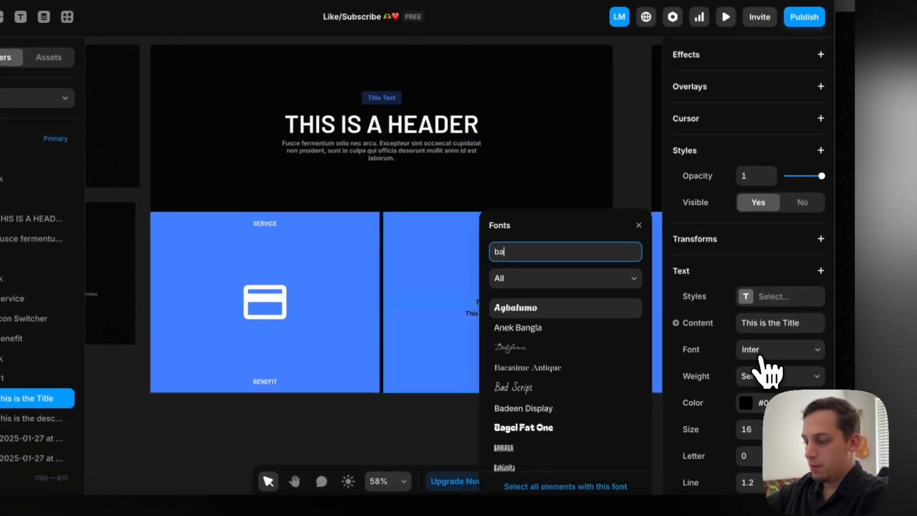
left_click(619, 310)
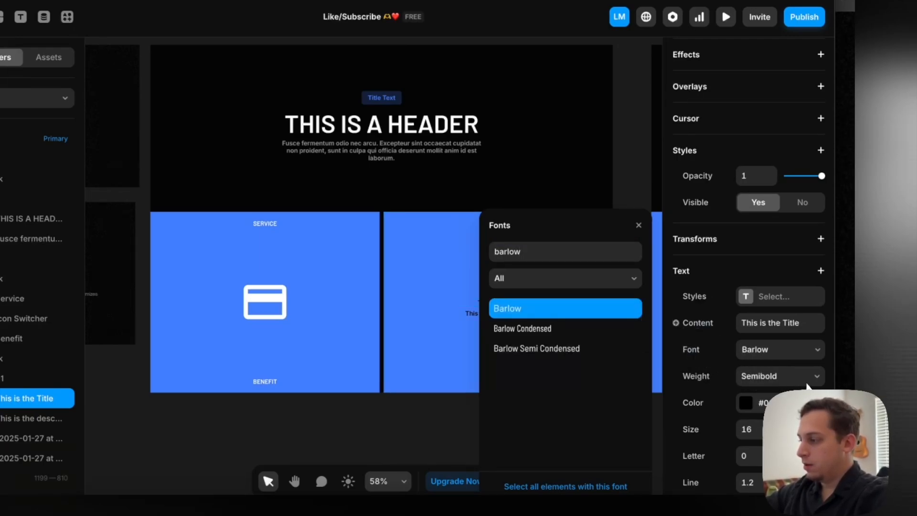
scroll(806, 386, "down", 5)
left_click(748, 289)
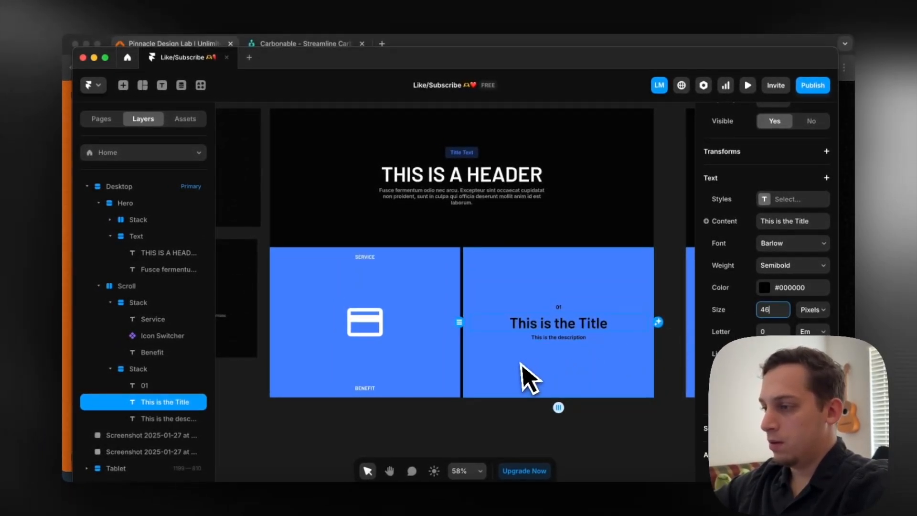
Add an Uppercase text transform to the second stack's title
scroll(495, 358, "left", 5)
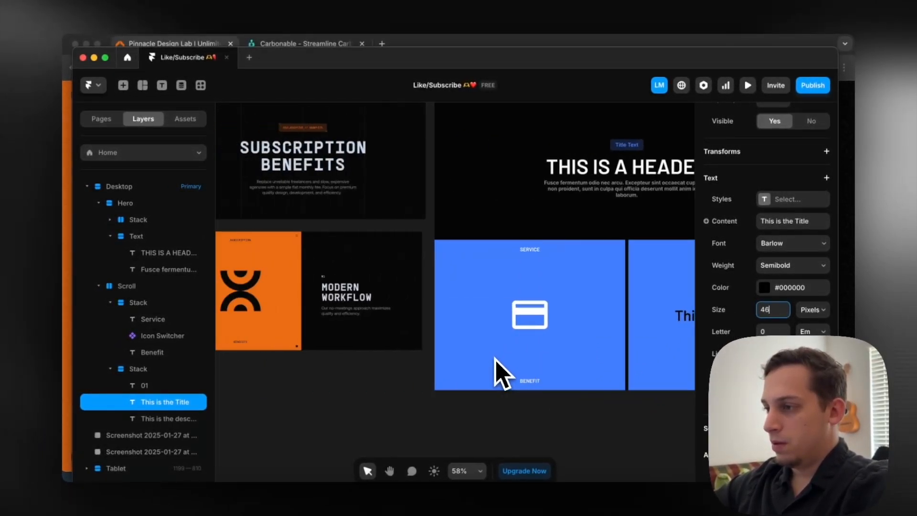
scroll(494, 358, "right", 5)
scroll(778, 332, "down", 1)
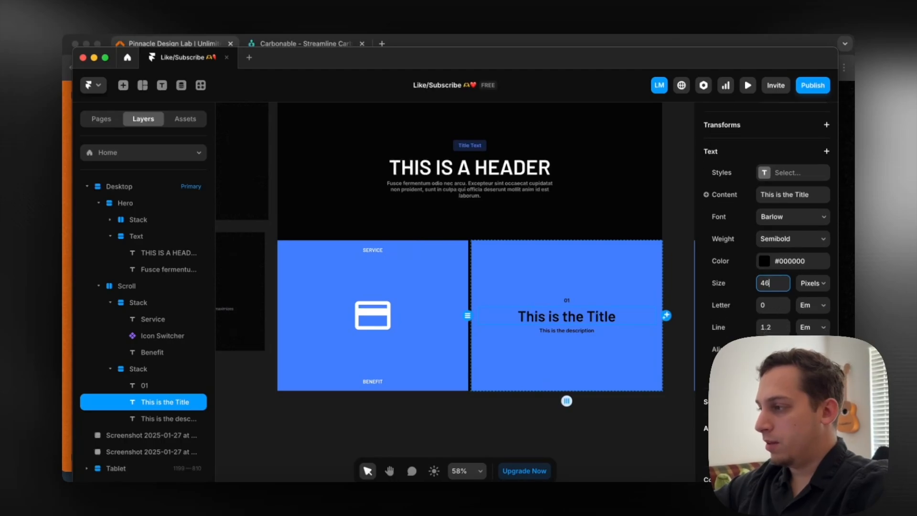
left_click(826, 150)
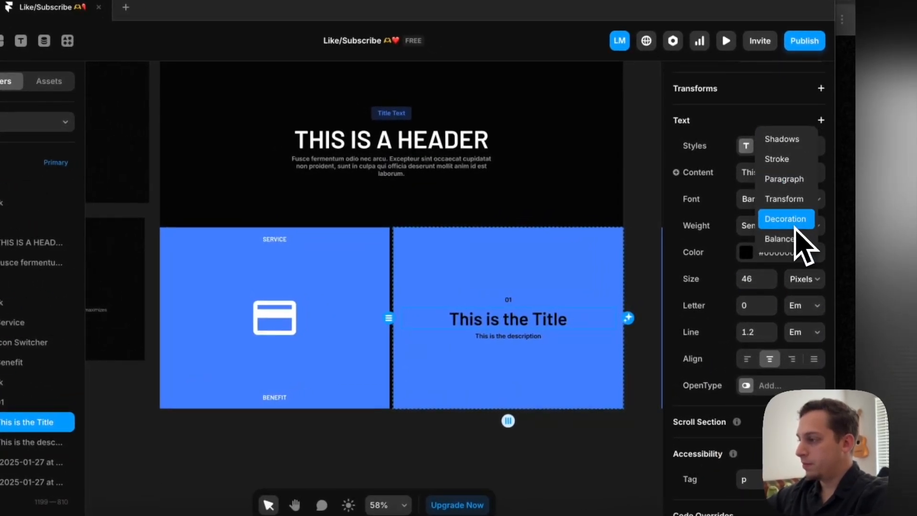
left_click(786, 199)
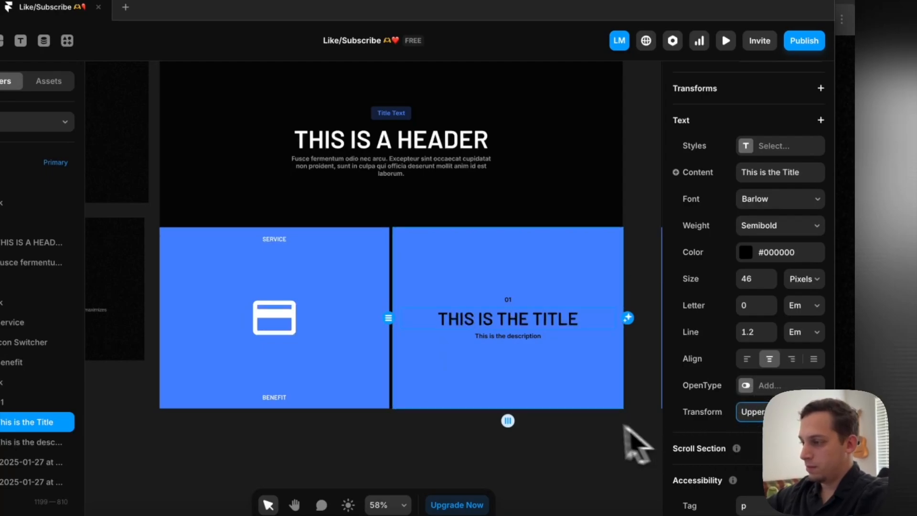
Left-align the title, description and "01" texts in the second stack
left_click(746, 358)
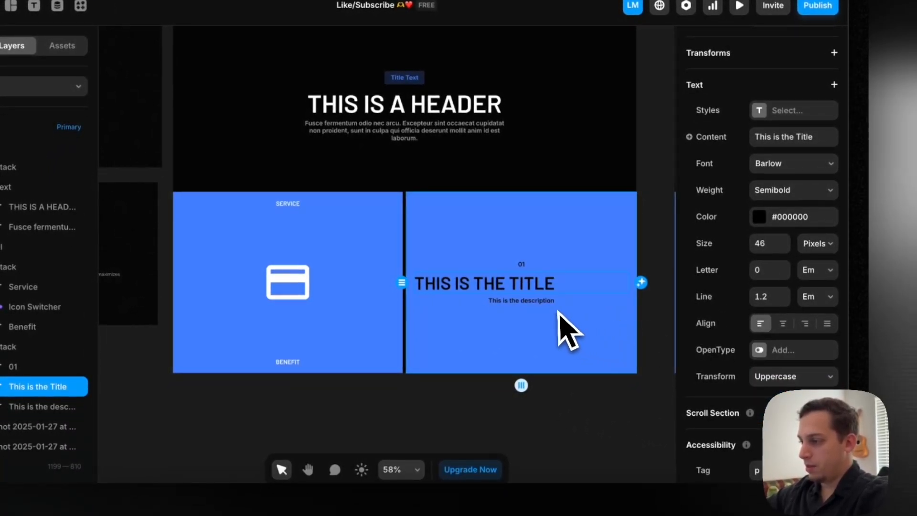
left_click(555, 304)
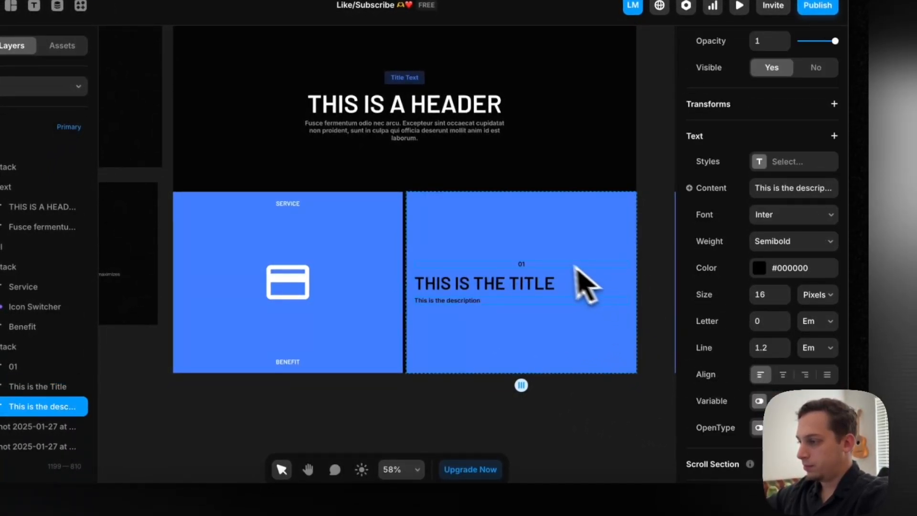
left_click(554, 264)
scroll(761, 337, "down", 10)
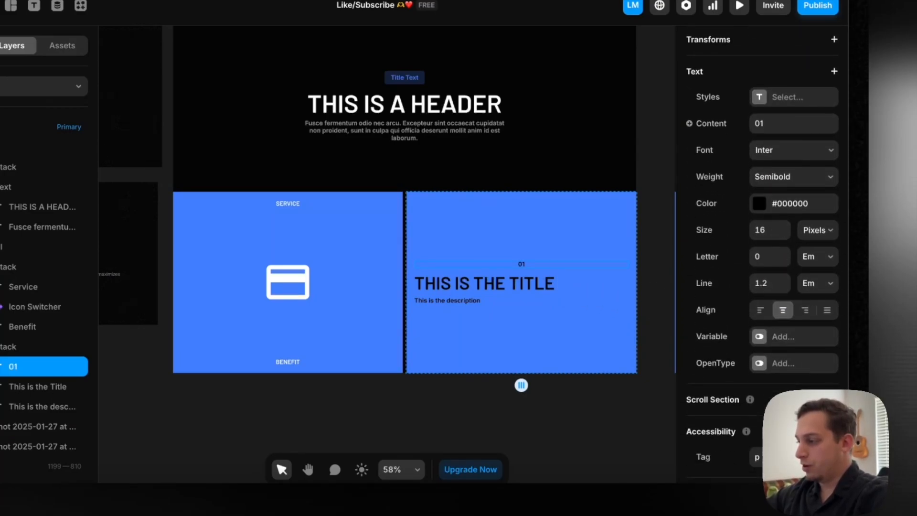
scroll(528, 289, "left", 5)
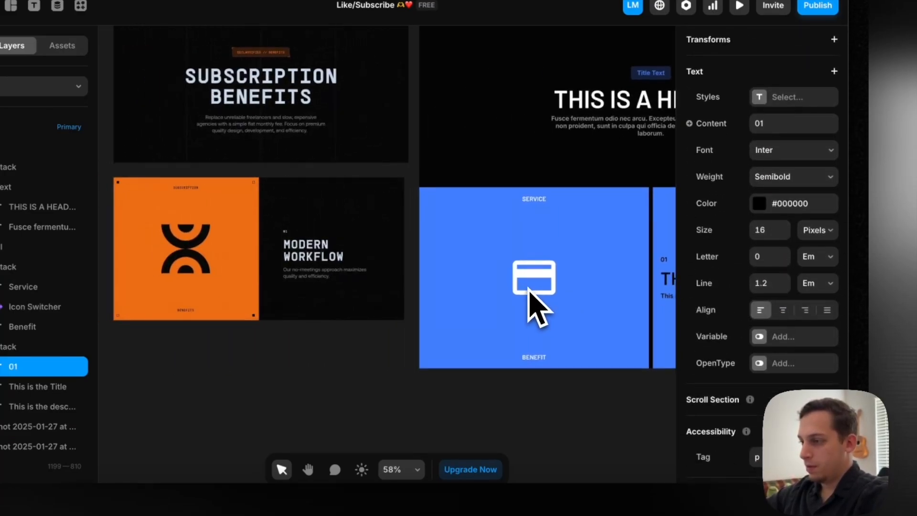
scroll(528, 288, "right", 6)
scroll(477, 294, "left", 5)
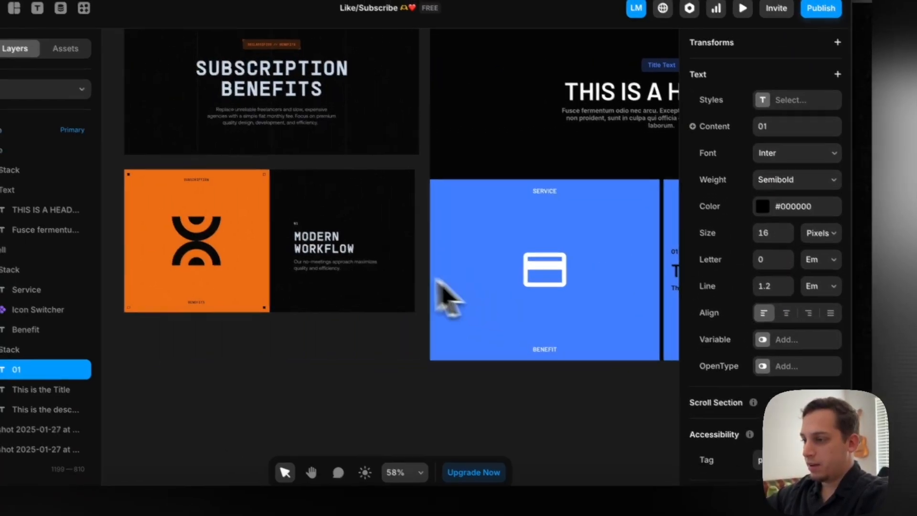
scroll(449, 296, "right", 5)
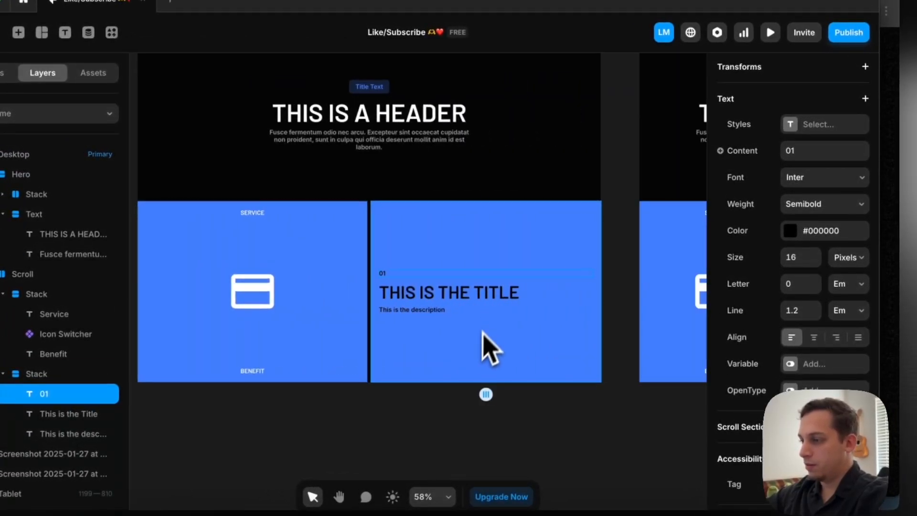
Try a padding of 50 on the second stack, reducing it again to 20
left_click(482, 344)
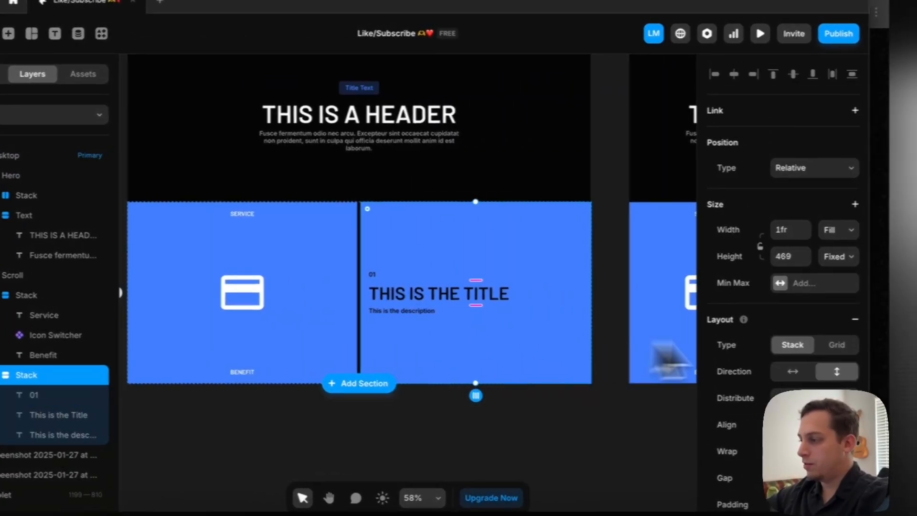
scroll(830, 359, "down", 5)
left_click(787, 220)
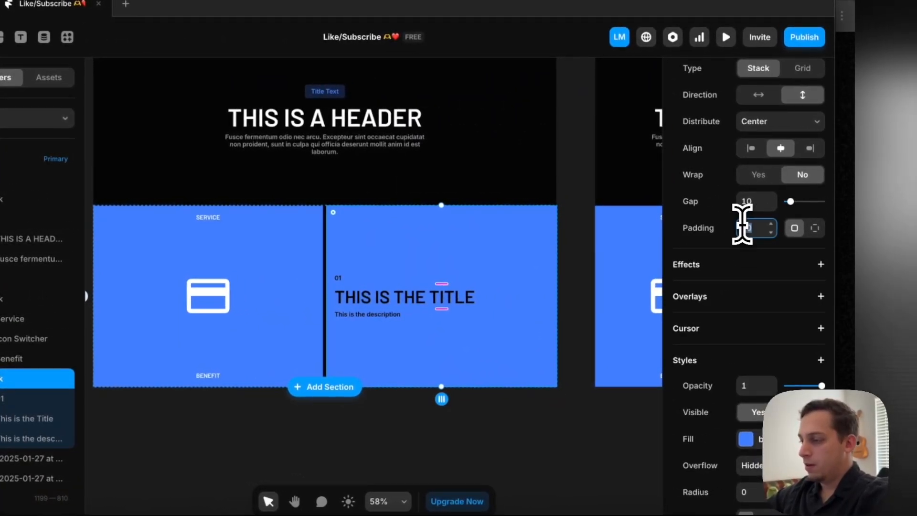
type("50")
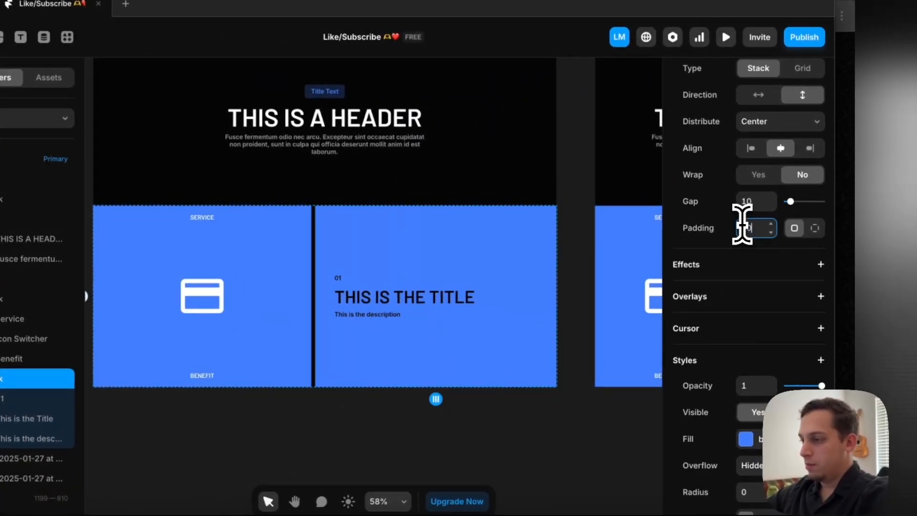
key("shift+Down")
key("shift+Down")
key("shift+Down")
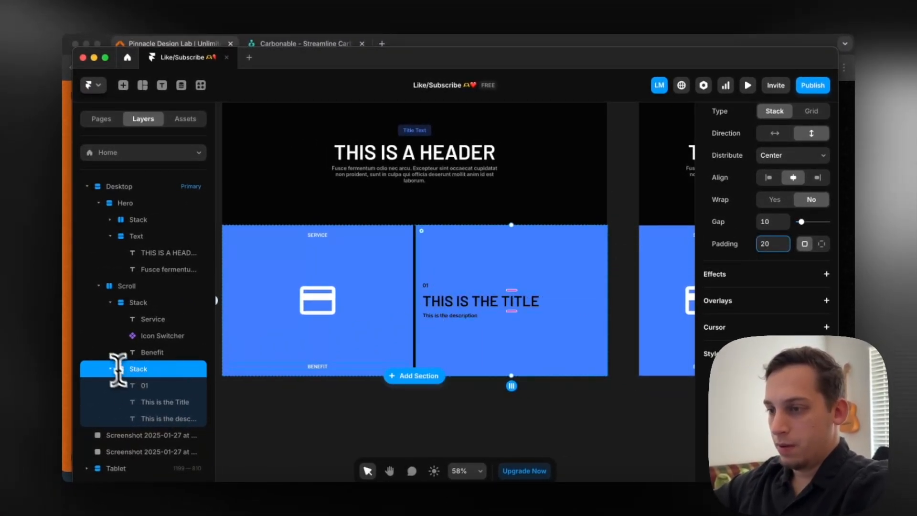
Wrap the "01", title and description texts in their own stack inside the second stack
left_click(120, 304)
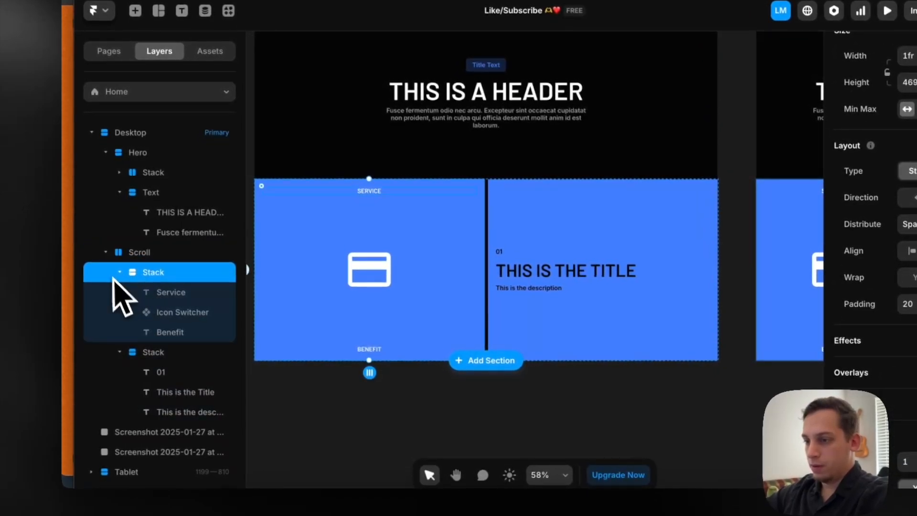
left_click(158, 354)
left_click(160, 372)
left_click(167, 411, "shift")
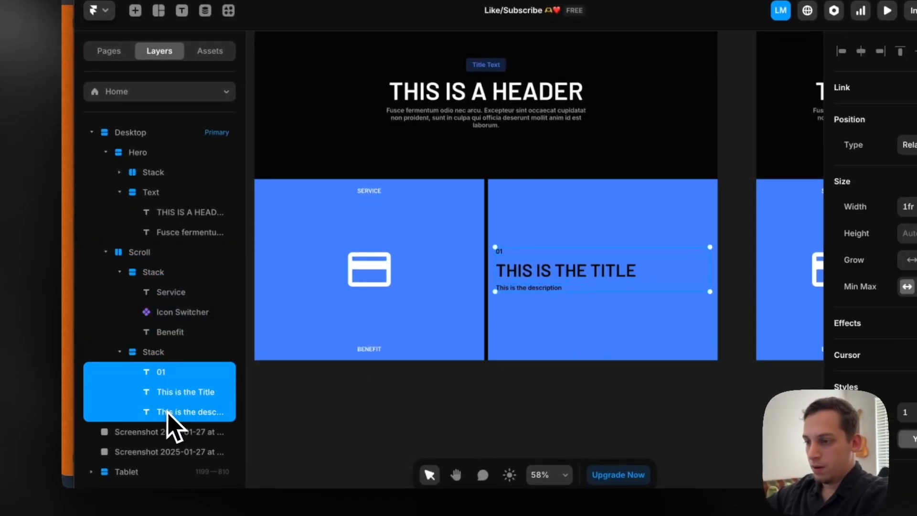
right_click(167, 411)
left_click(228, 373)
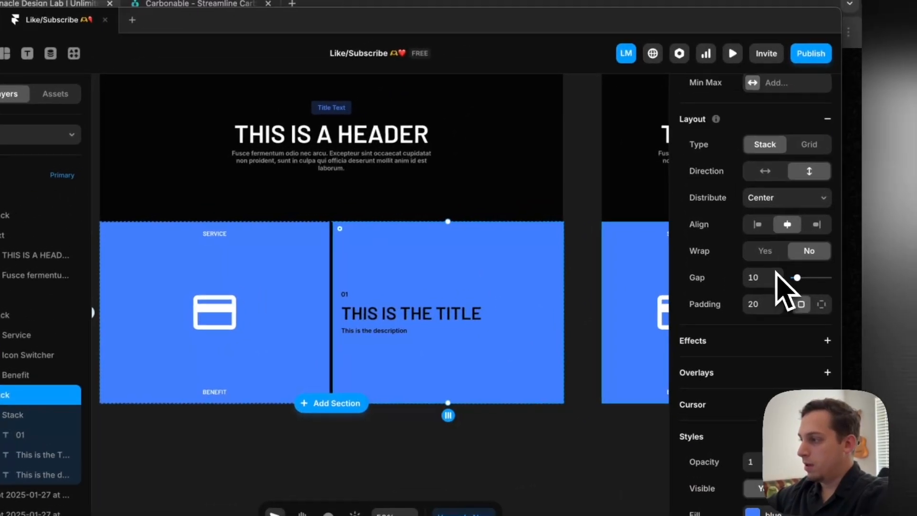
Try distributing the outer second stack's content to End, and undo that change
left_click(907, 374)
left_click(764, 217)
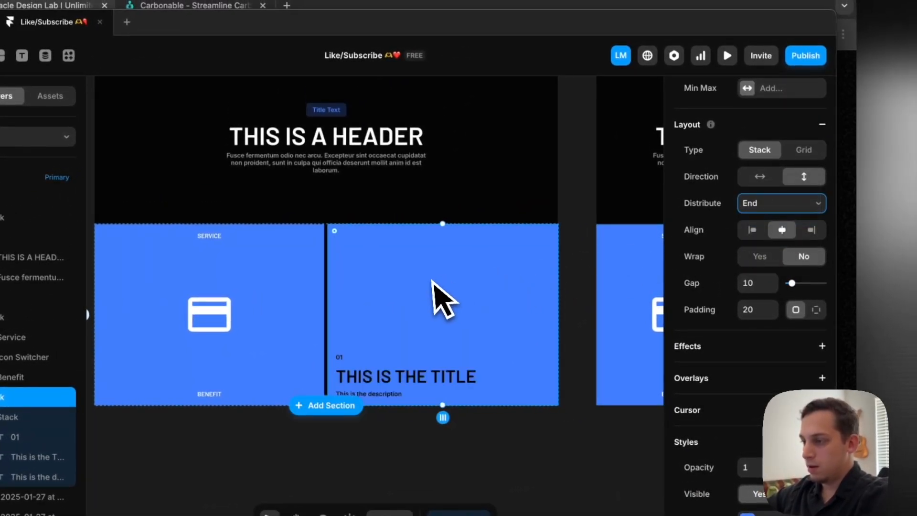
scroll(437, 301, "left", 5)
scroll(436, 301, "down", 3)
scroll(437, 301, "up", 1)
scroll(437, 301, "right", 2)
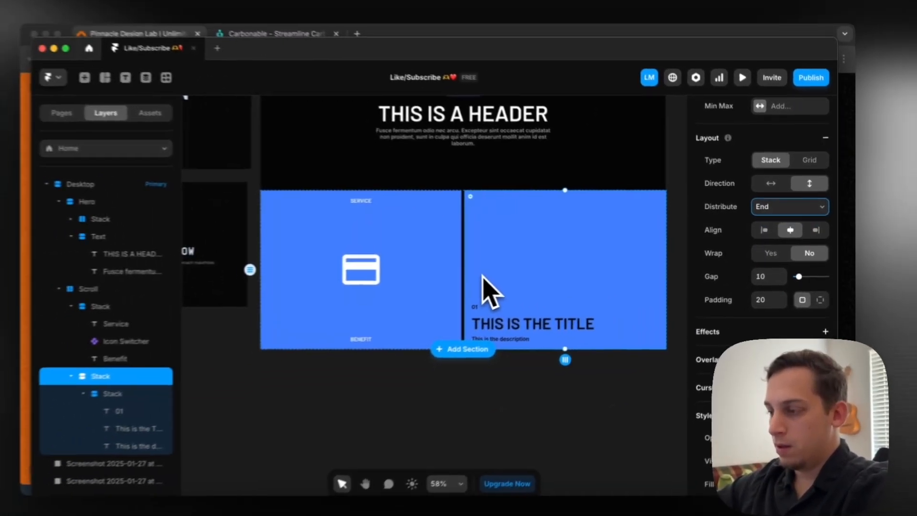
key("super+z")
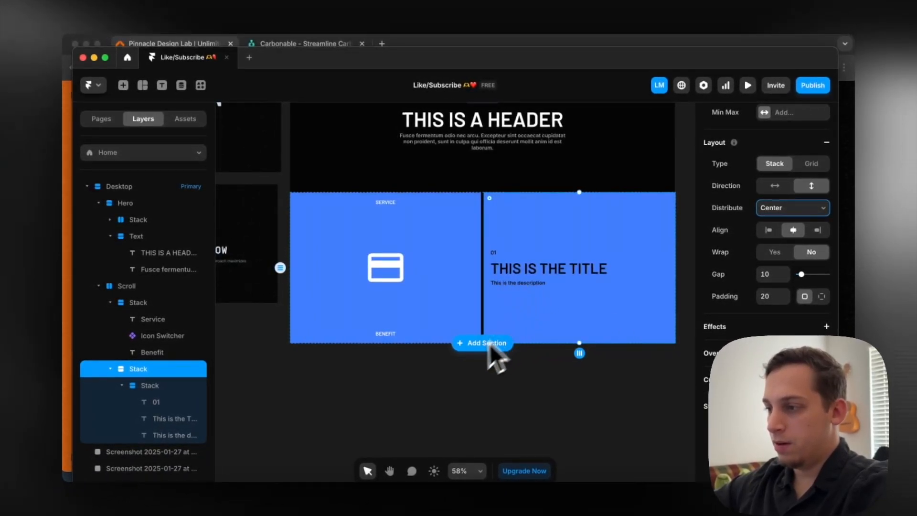
scroll(473, 358, "left", 3)
scroll(458, 378, "right", 4)
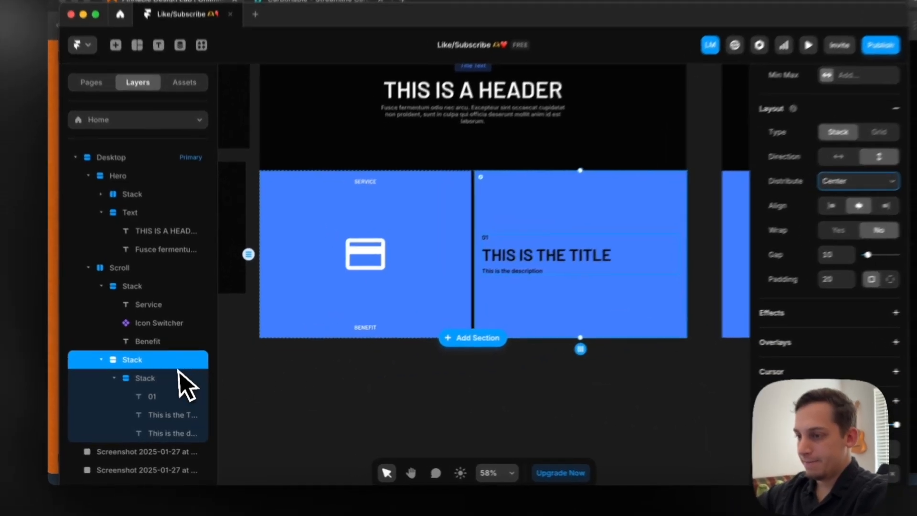
Set the nested text stack's height to Fill and its padding to 50
left_click(172, 386)
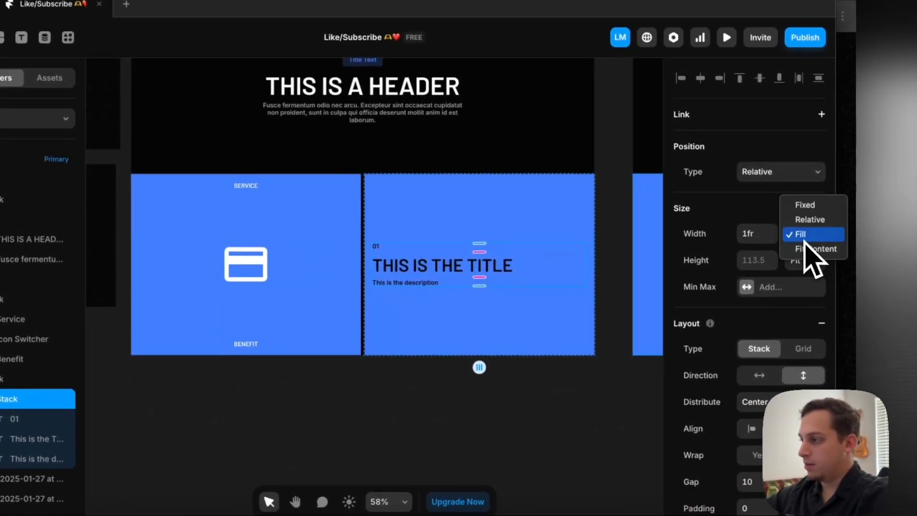
left_click(808, 260)
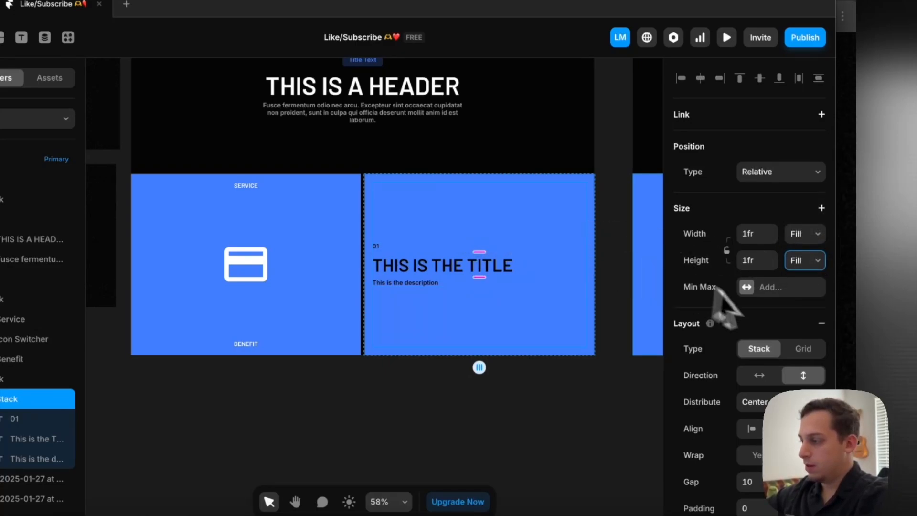
scroll(793, 344, "down", 5)
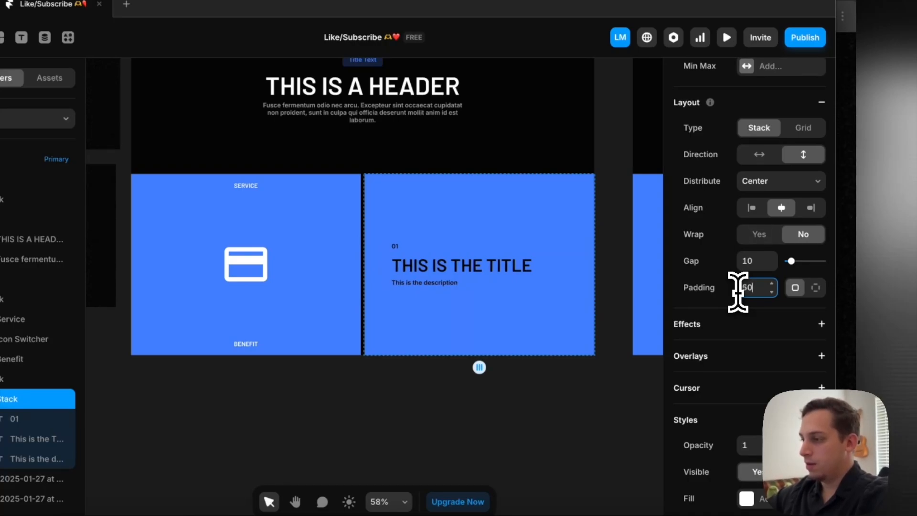
left_click(380, 388)
scroll(377, 390, "left", 3)
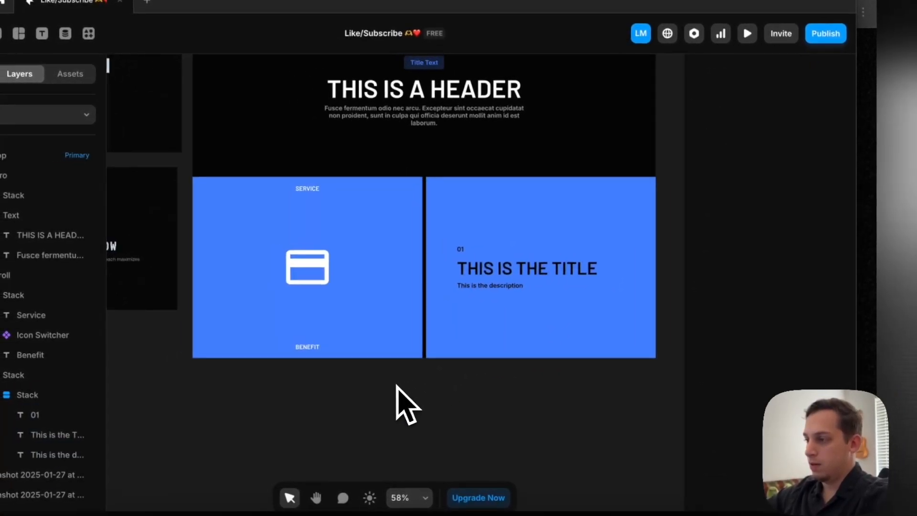
Set the second stack's title text colour to white, #FFFFFF
left_click(612, 267)
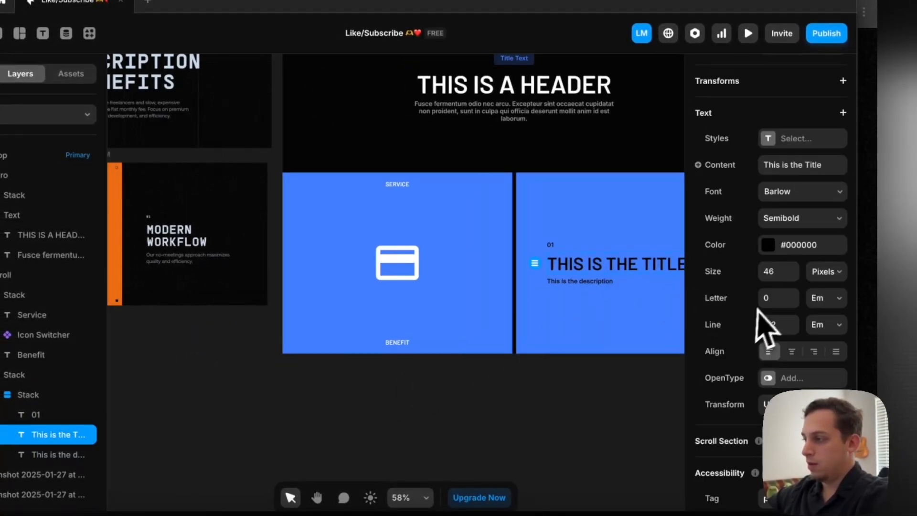
left_click(767, 244)
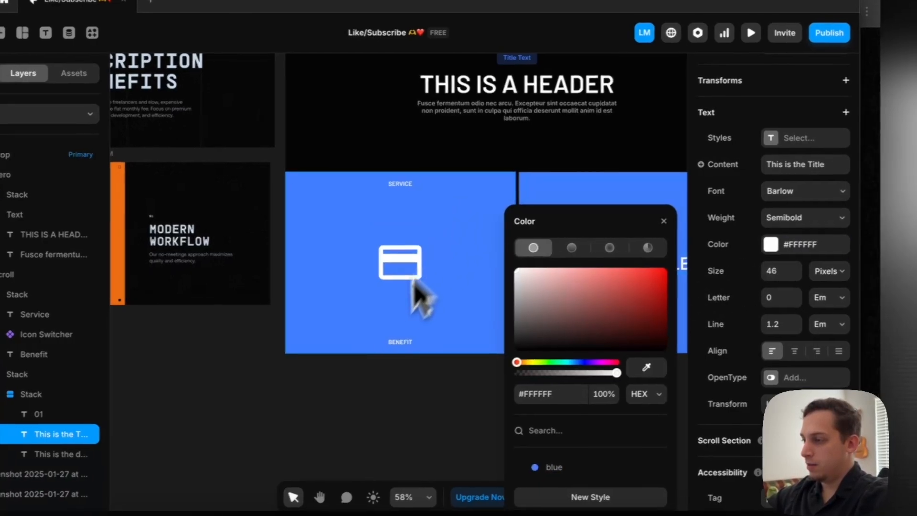
scroll(410, 325, "right", 3)
Set the description's text colour to light grey #E3E3E3 and the "01" text's colour to #EDEDED
left_click(428, 284)
left_click(540, 308)
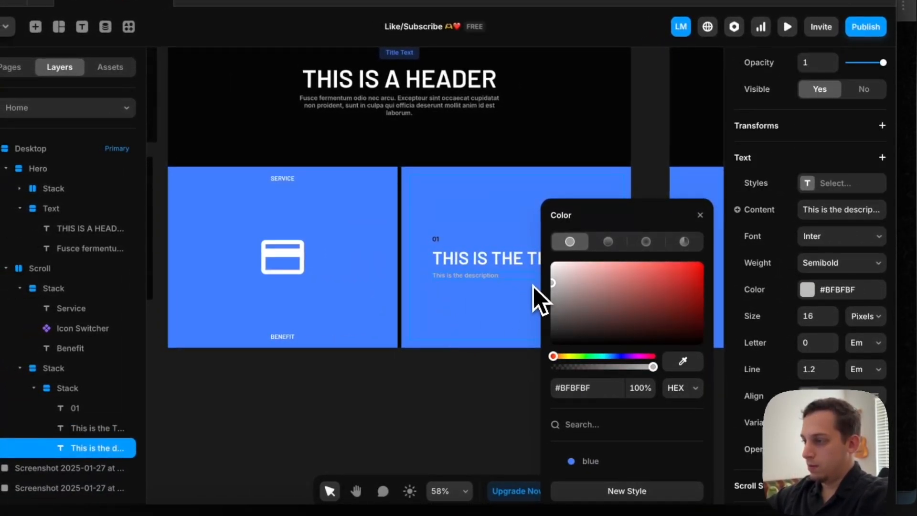
left_click_drag(520, 331, 508, 283)
left_click(412, 252)
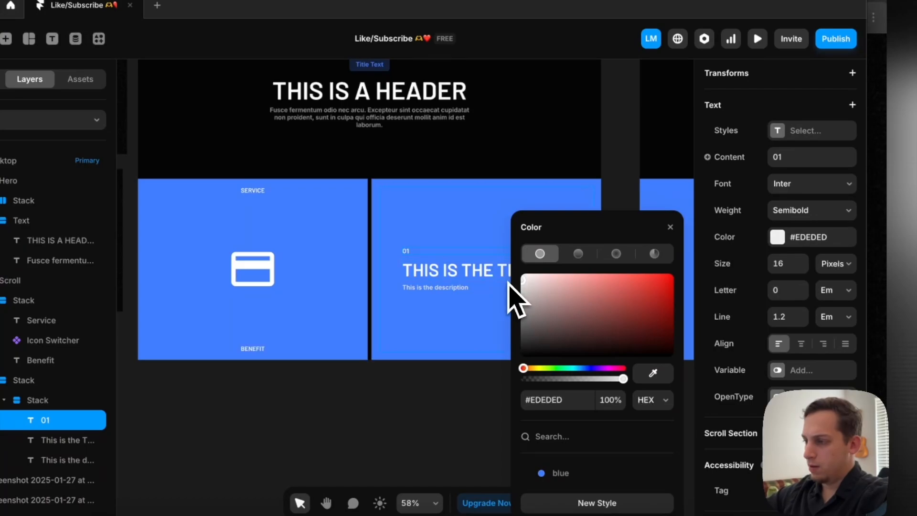
Remove the blue fill from the outer stack that holds the title and description
left_click(377, 274)
scroll(378, 274, "down", 4)
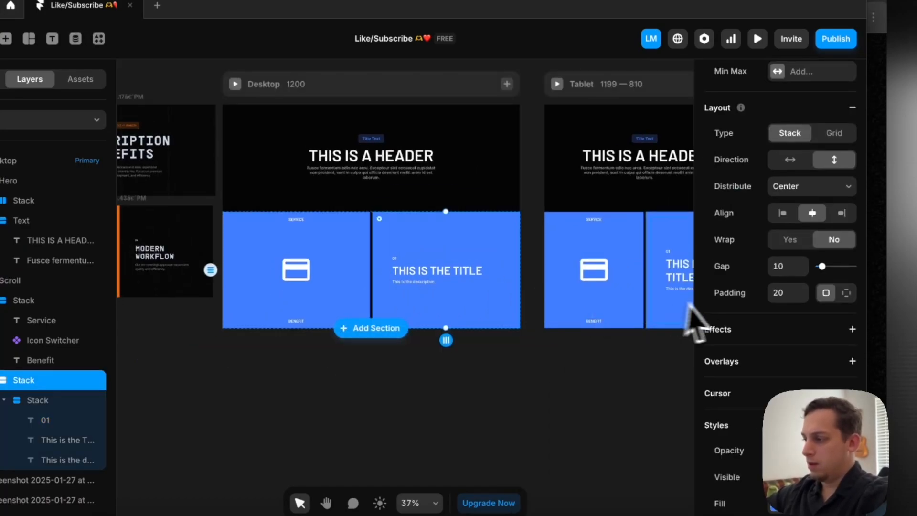
scroll(733, 315, "down", 5)
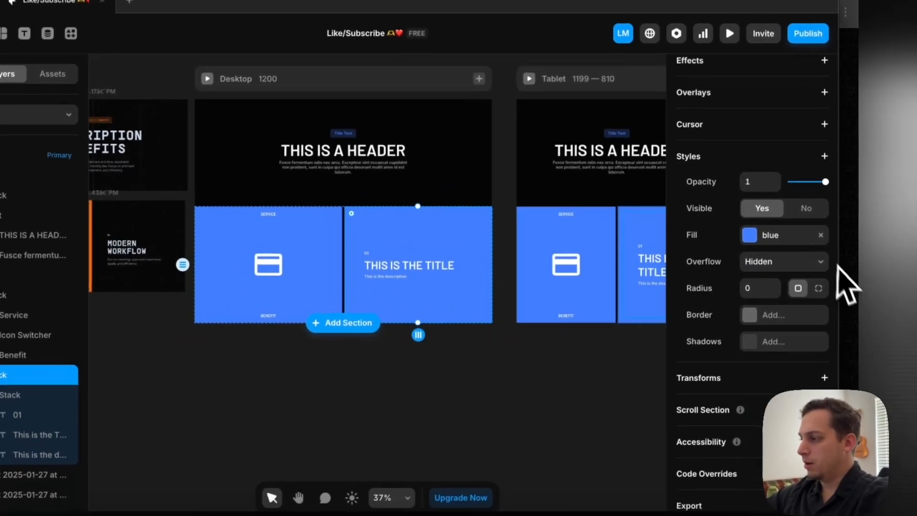
left_click(820, 235)
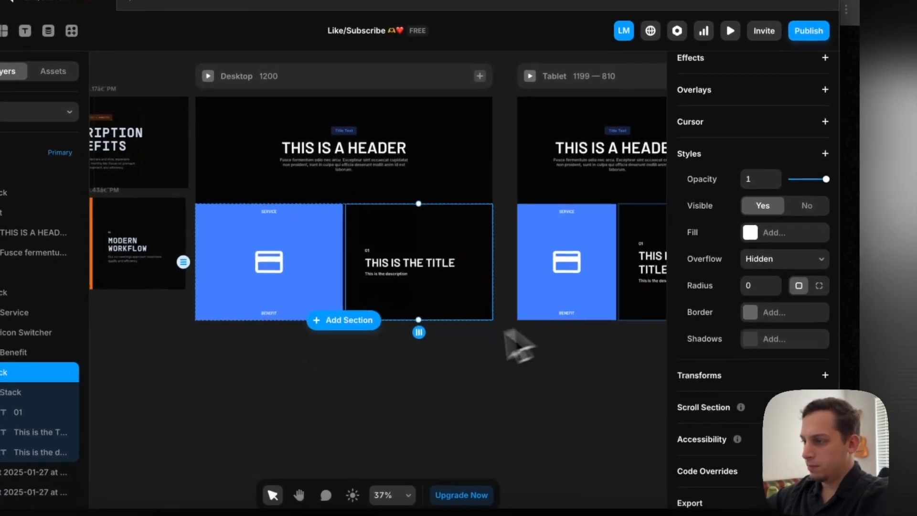
Set the description's text colour to grey #939393
left_click(393, 278)
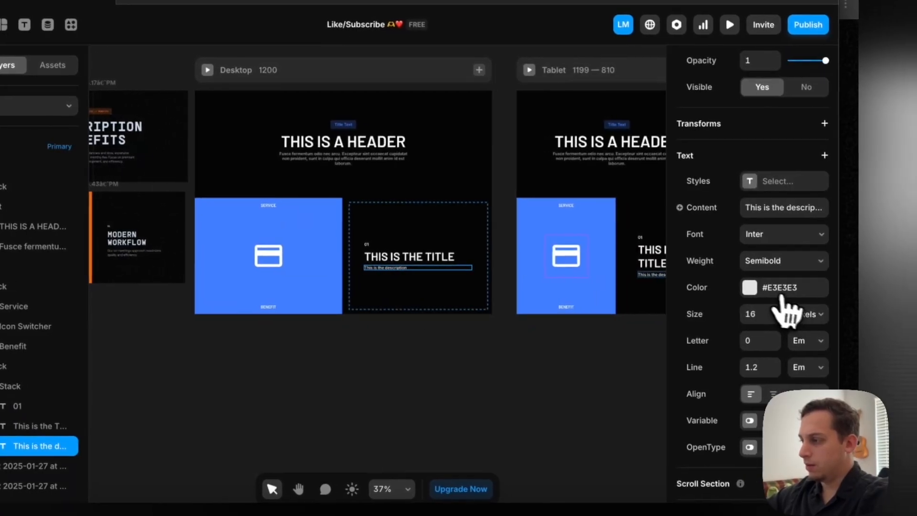
left_click(763, 287)
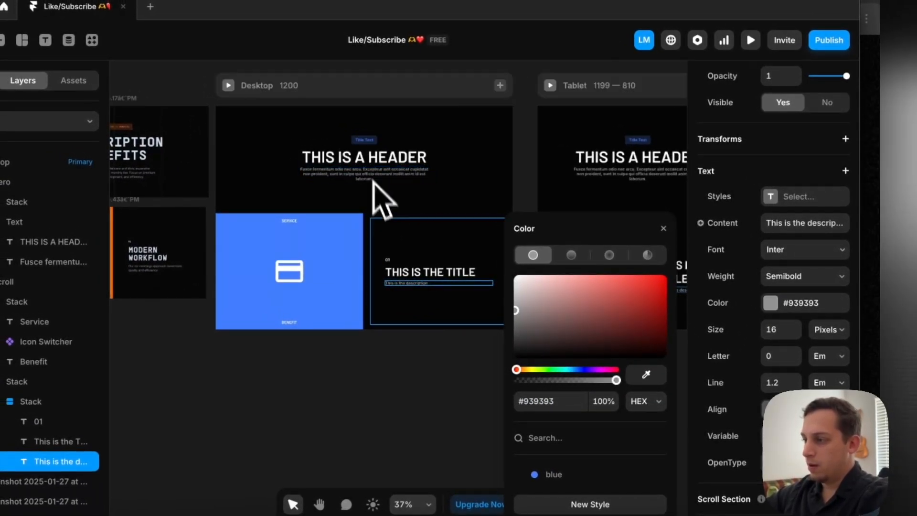
left_click(392, 379)
Apply the saved blue colour style to the "01" text
scroll(413, 250, "up", 3)
scroll(393, 267, "up", 3)
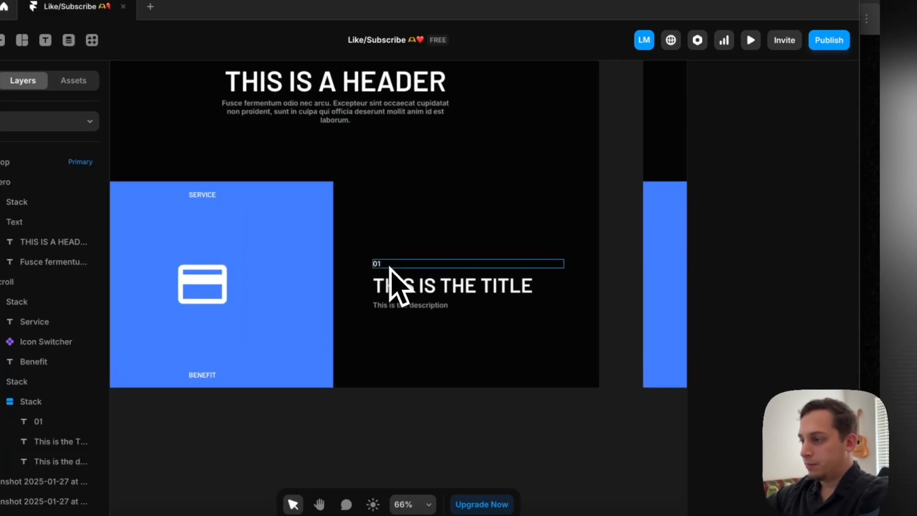
left_click(380, 263)
scroll(708, 311, "down", 2)
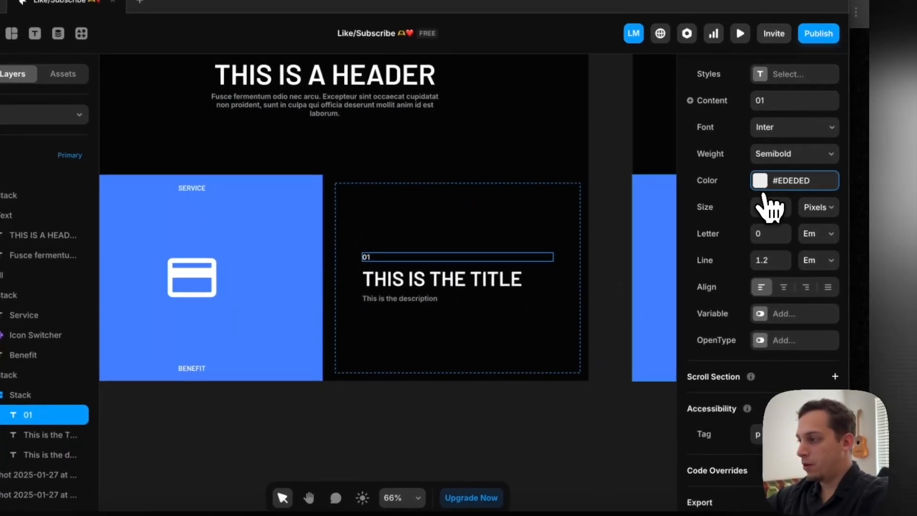
left_click(765, 185)
left_click(543, 425)
left_click(421, 406)
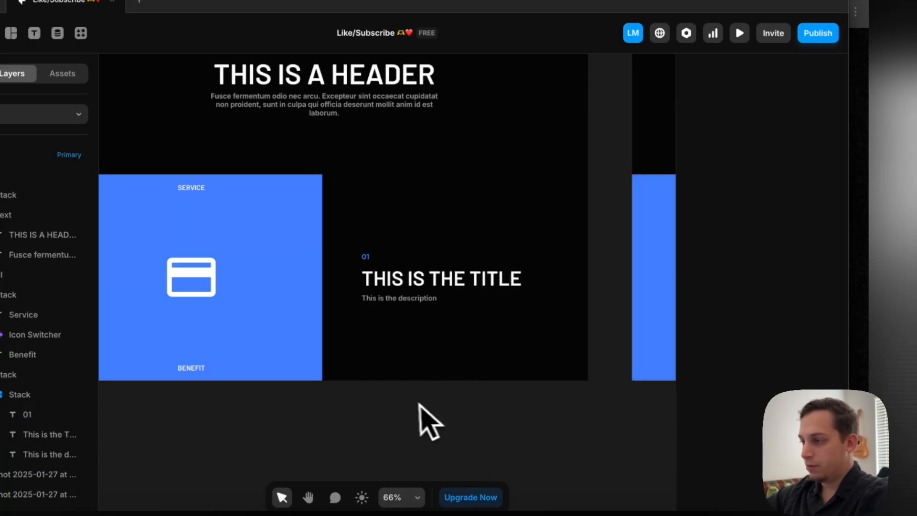
Change the icon stack's fill to a linear gradient from the saved blue style to the darker blue #2253BD
scroll(409, 403, "left", 3)
scroll(410, 406, "down", 4)
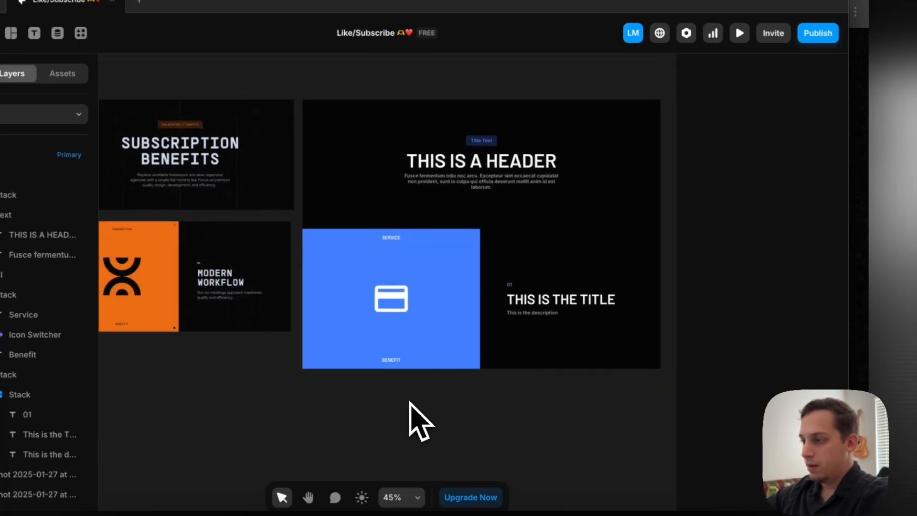
left_click(434, 337)
scroll(740, 301, "down", 5)
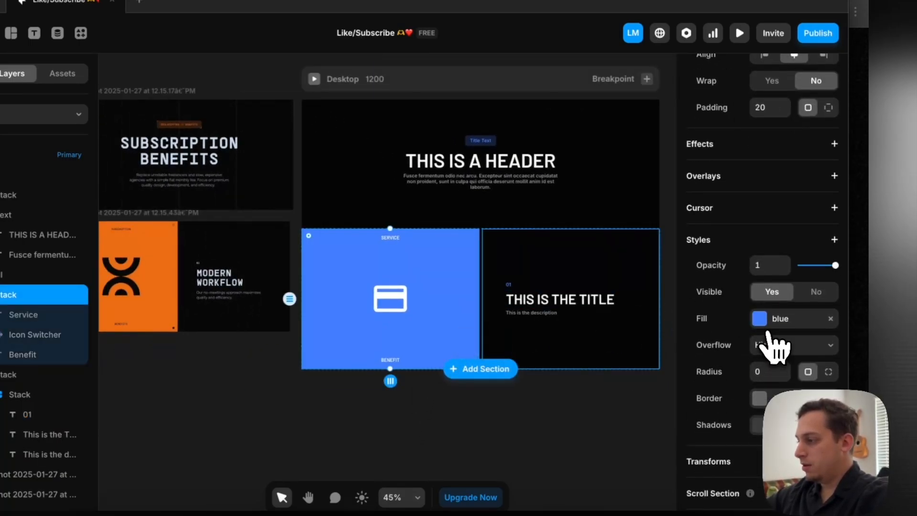
left_click(761, 322)
left_click(548, 248)
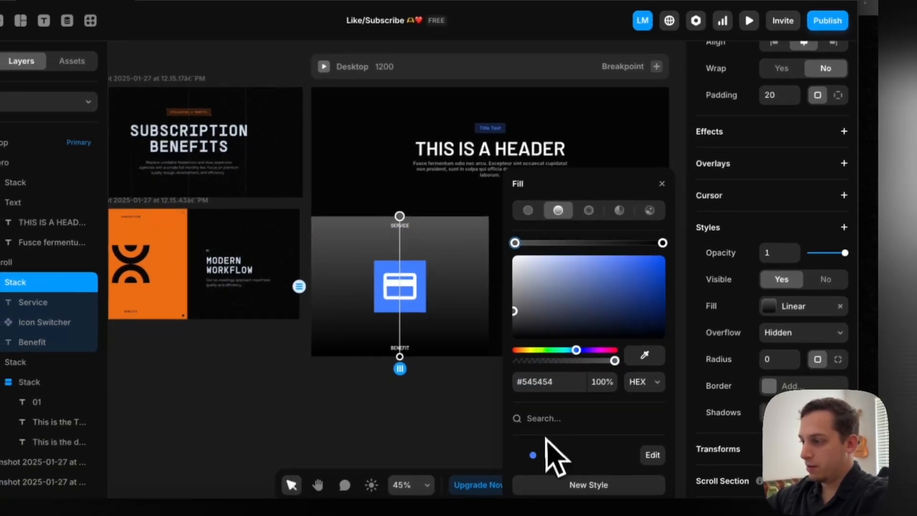
left_click(539, 467)
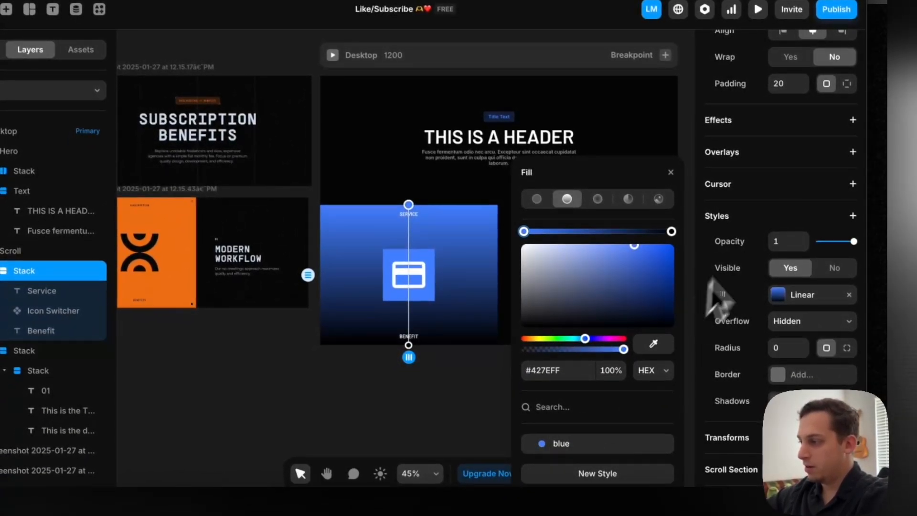
left_click(671, 231)
left_click(640, 288)
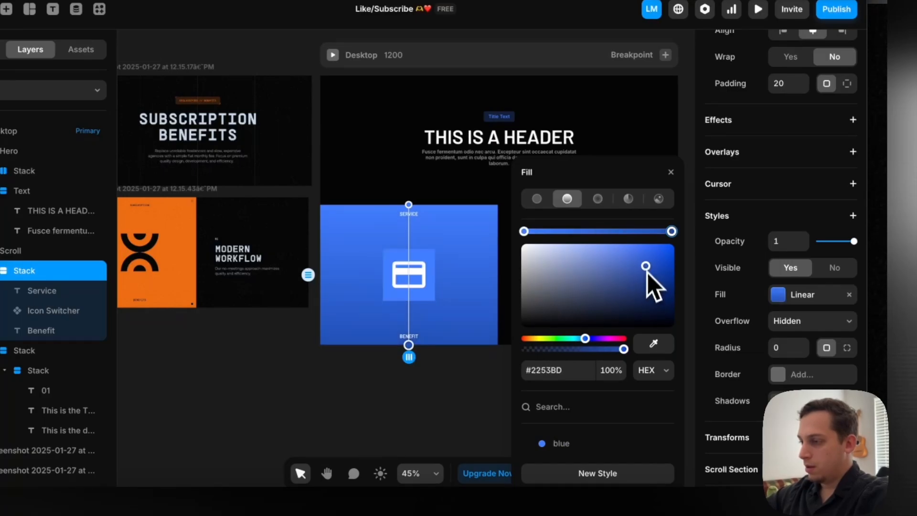
left_click(311, 389)
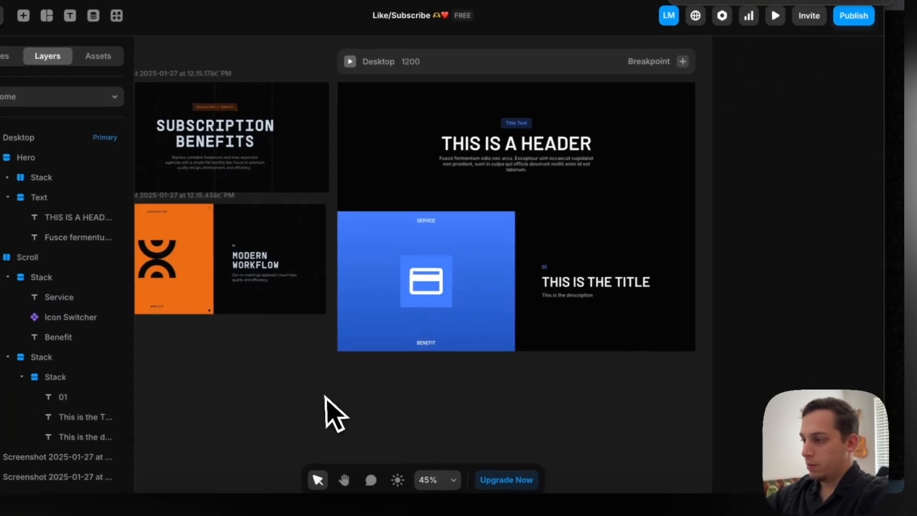
Remove the blue fill from the Icon Switcher component's primary variant and return to the Home page canvas
double_click(396, 294)
scroll(787, 323, "down", 6)
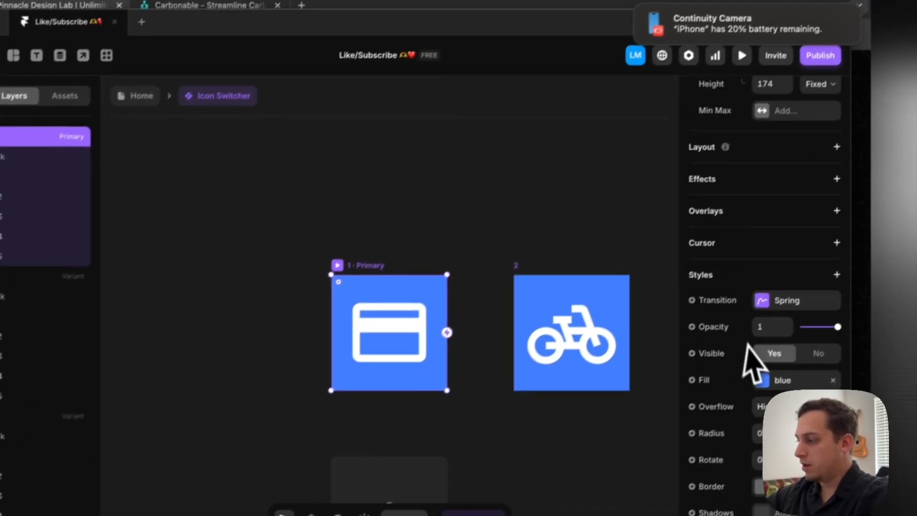
left_click(866, 258)
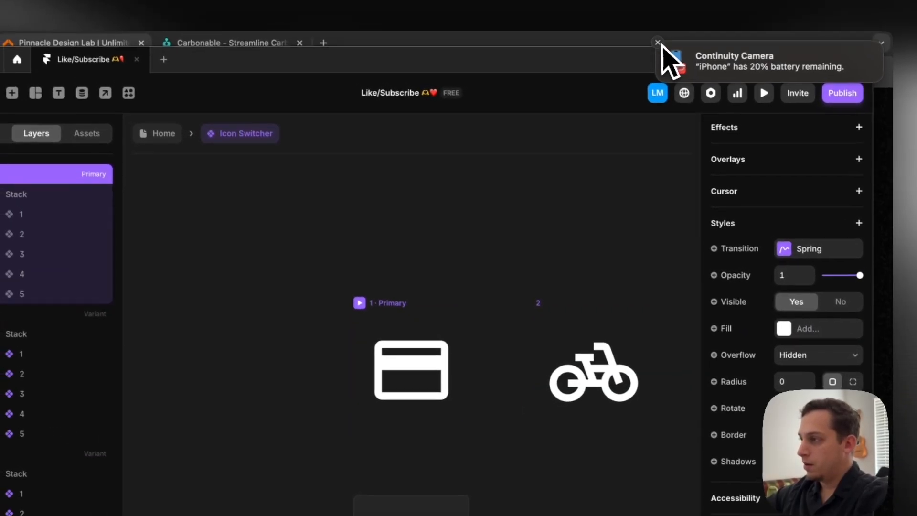
left_click(125, 112)
left_click(411, 416)
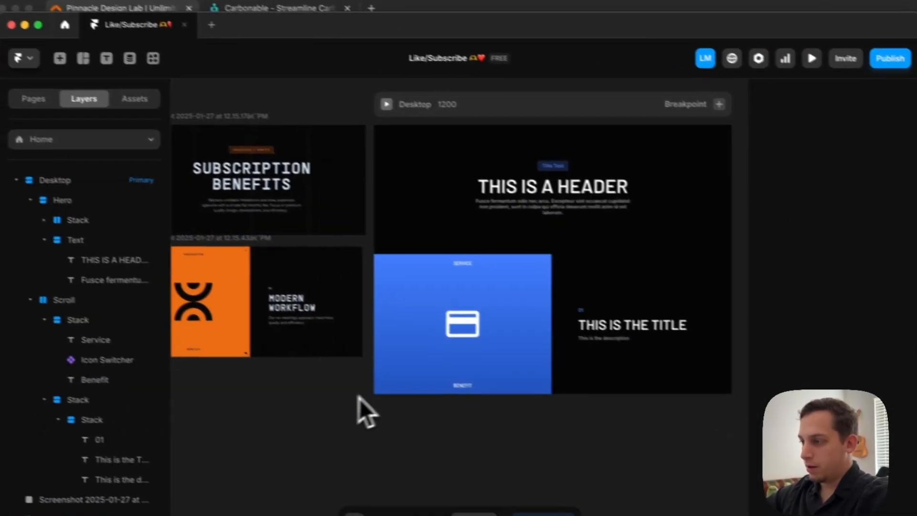
Set the darker end colour of the icon stack's linear gradient to #285FD4
scroll(403, 422, "right", 2)
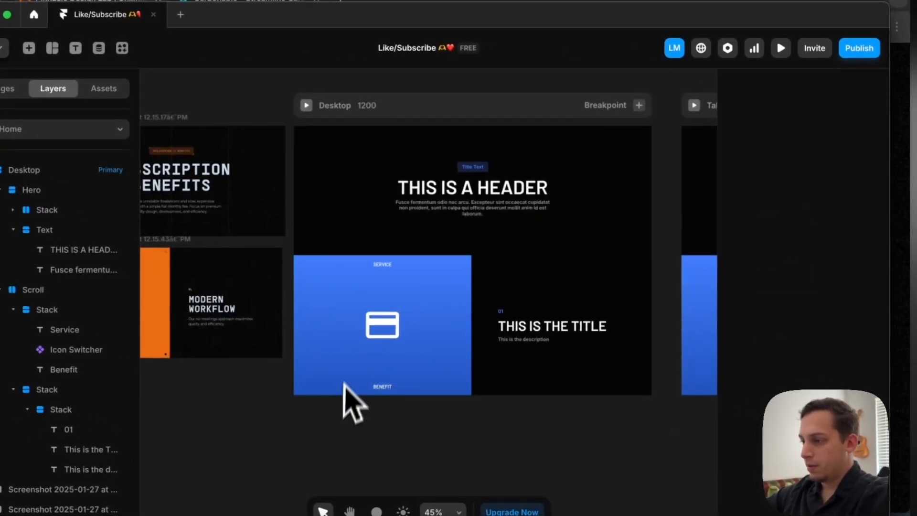
left_click(344, 385)
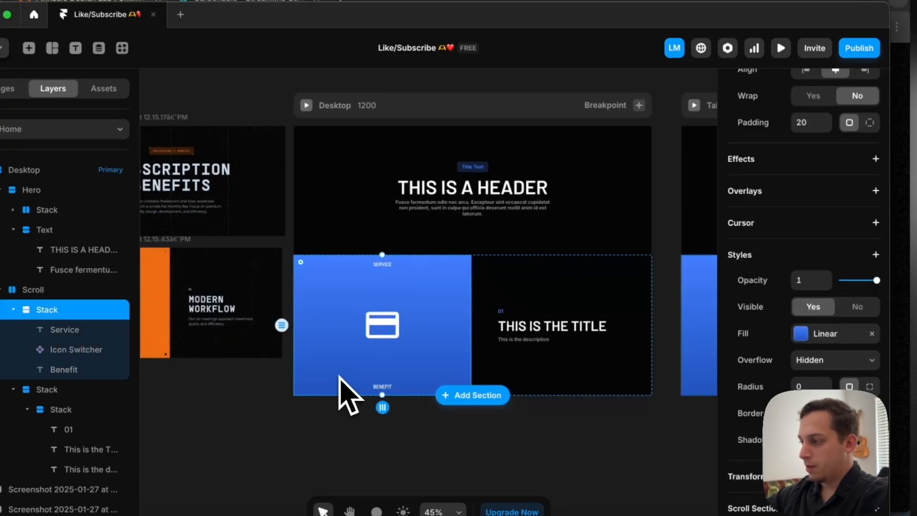
left_click(806, 334)
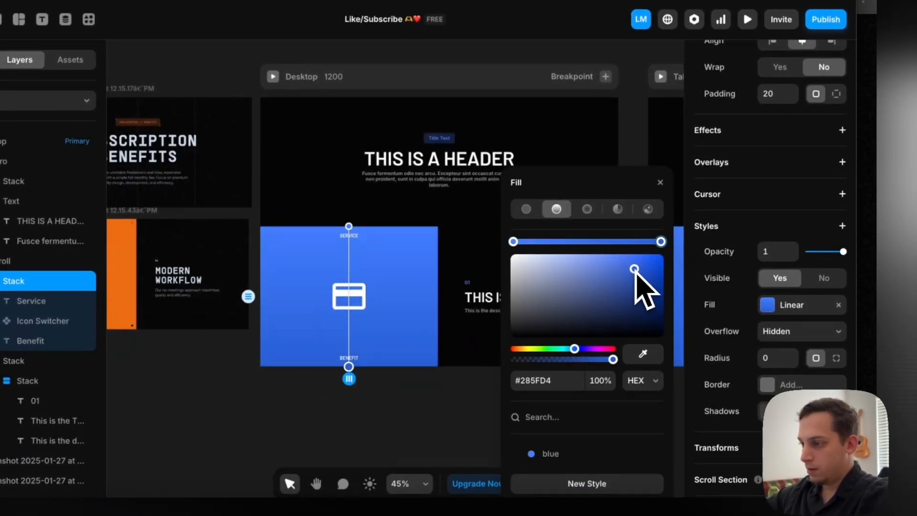
left_click(467, 380)
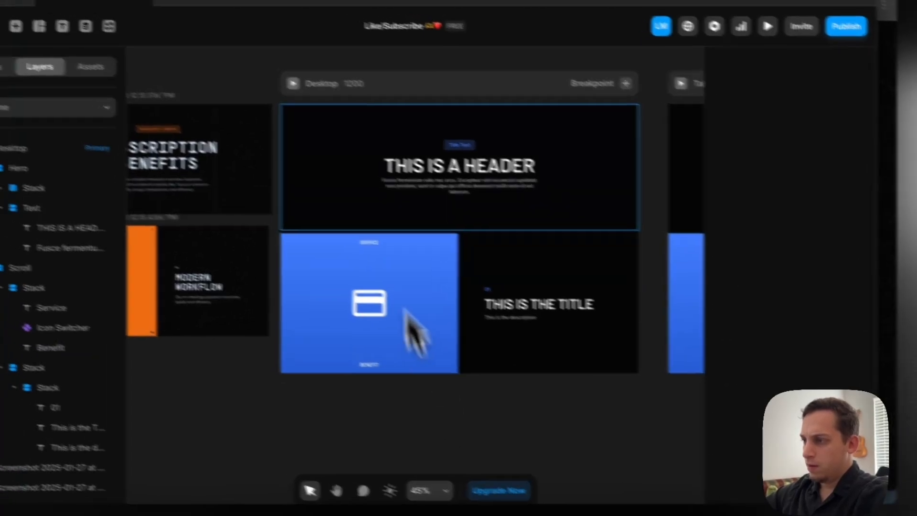
Preview the desktop breakpoint down to the icon and title panels, and return to the canvas
left_click(272, 76)
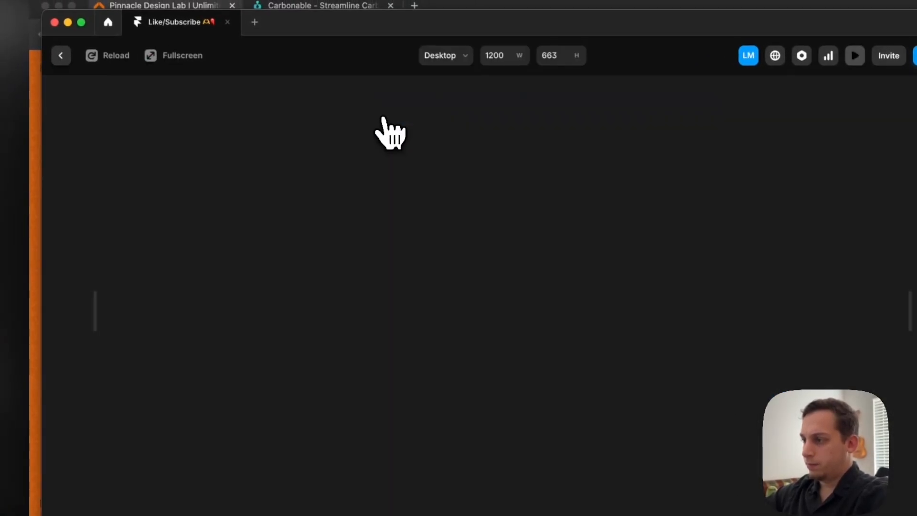
scroll(419, 234, "down", 4)
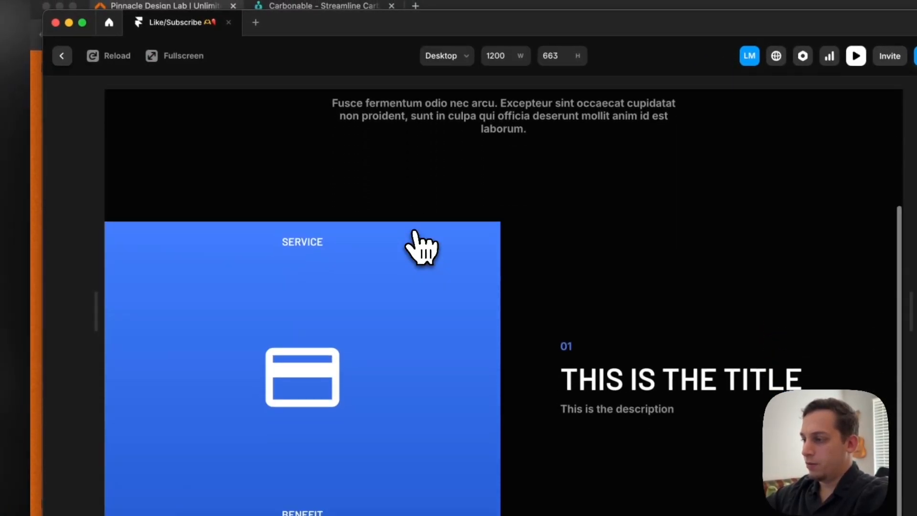
left_click(67, 58)
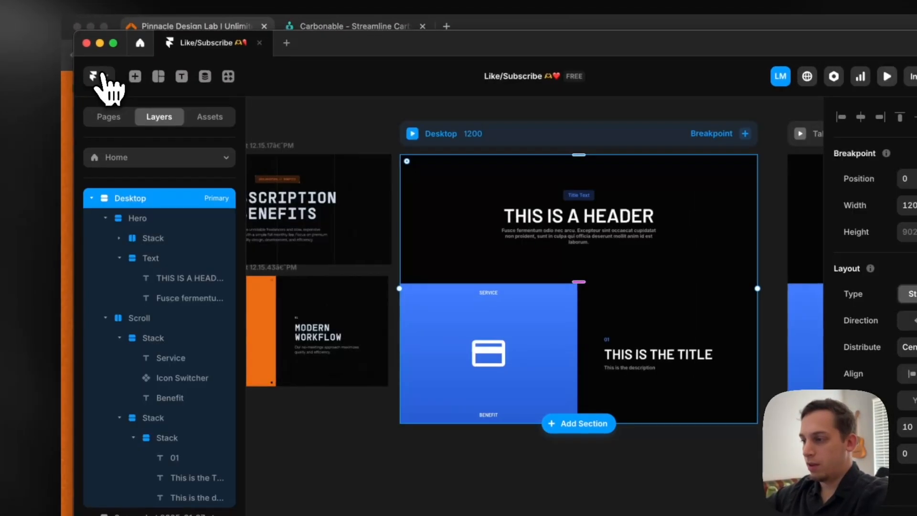
Try a padding of 30 on the icon stack and set it back to 20
left_click(410, 333)
left_click(869, 137)
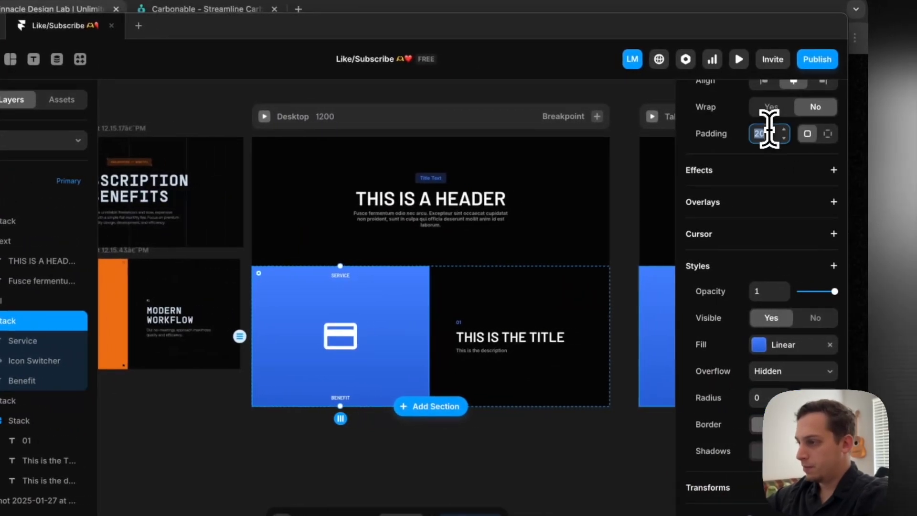
type("30")
key("shift+Down")
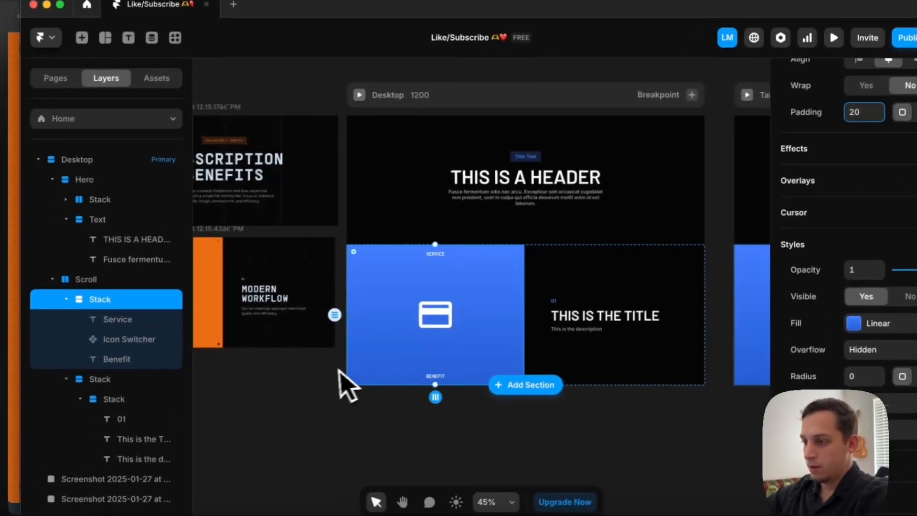
left_click(224, 391)
scroll(222, 391, "left", 6)
scroll(222, 390, "right", 4)
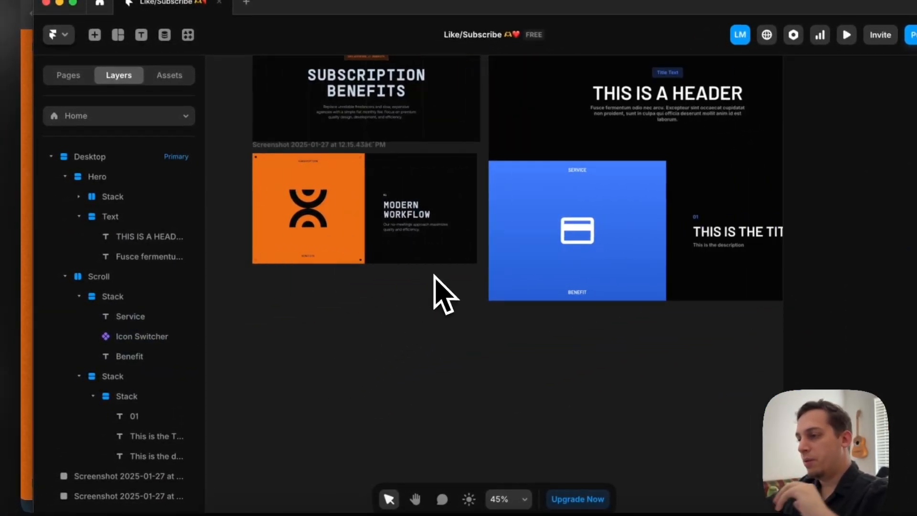
left_click(551, 220)
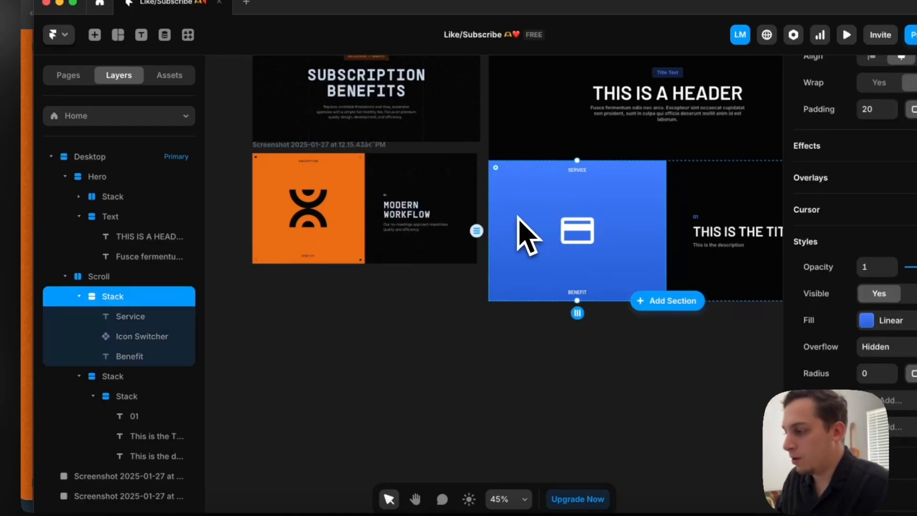
scroll(518, 236, "right", 5)
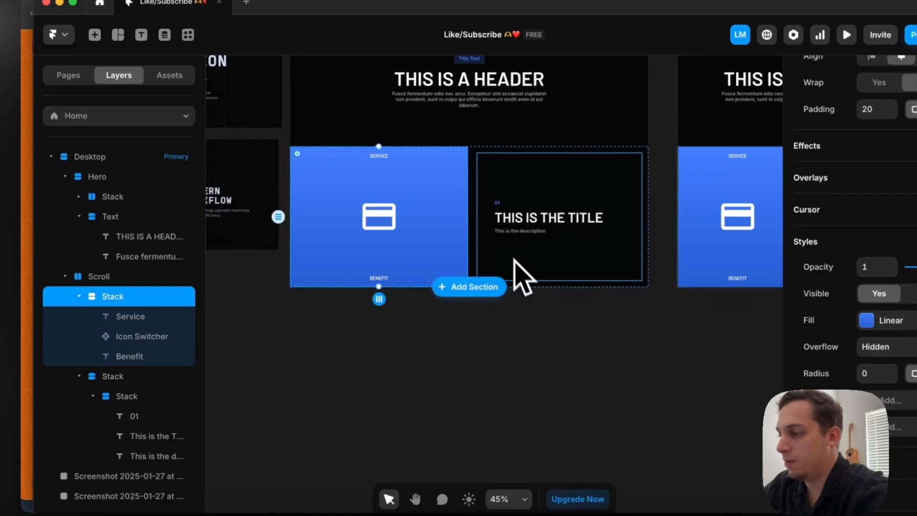
Collapse the nested title stacks and the icon stack in the layer tree
left_click(513, 270)
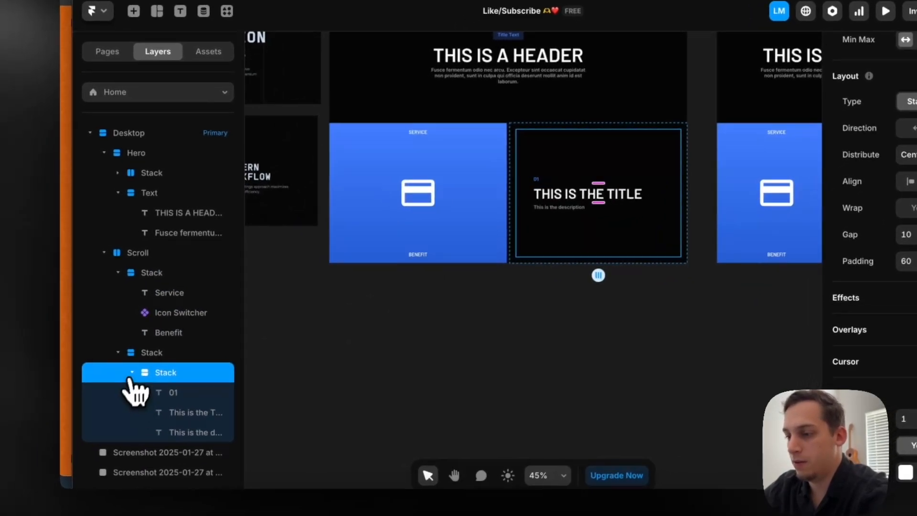
left_click(94, 396)
left_click(79, 376)
left_click(119, 271)
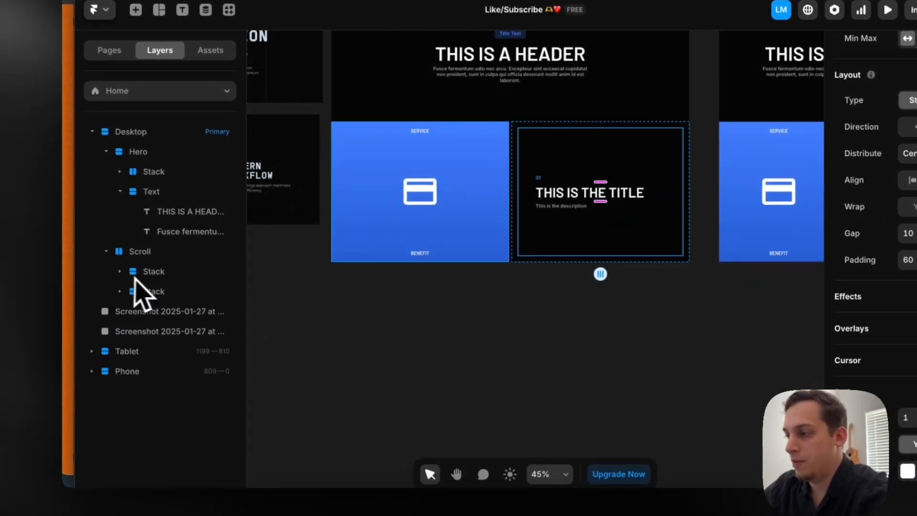
Try duplicating the inner title stack within its outer stack
left_click(134, 273)
left_click(140, 297)
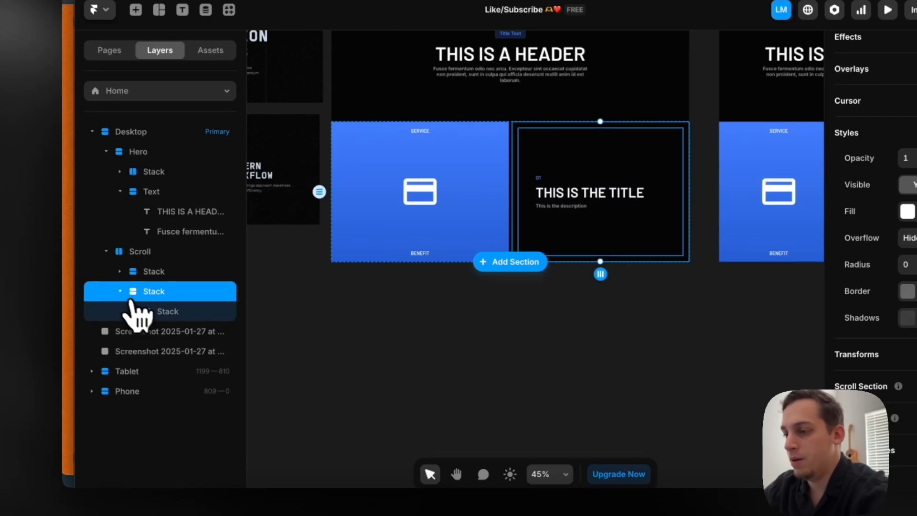
left_click(149, 315)
key("super+d")
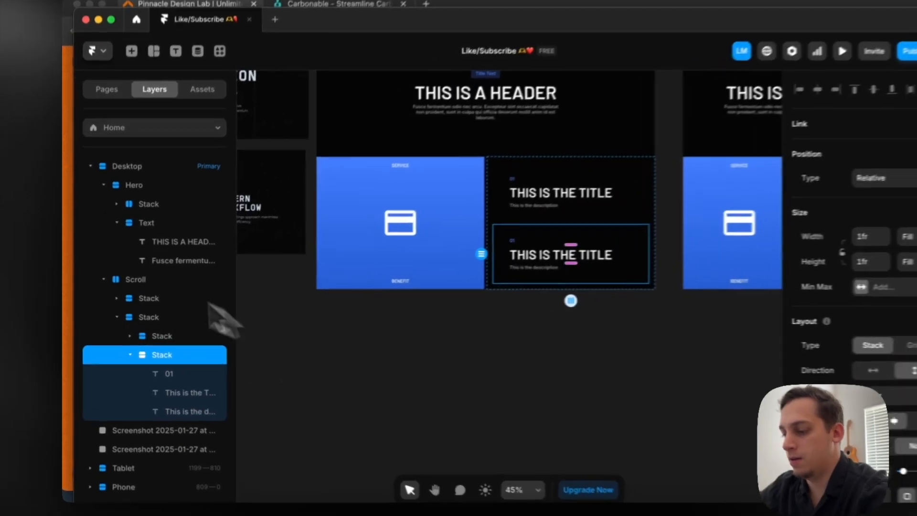
key("super+z")
Duplicate the outer title stack four times within the Scroll section
left_click(162, 316)
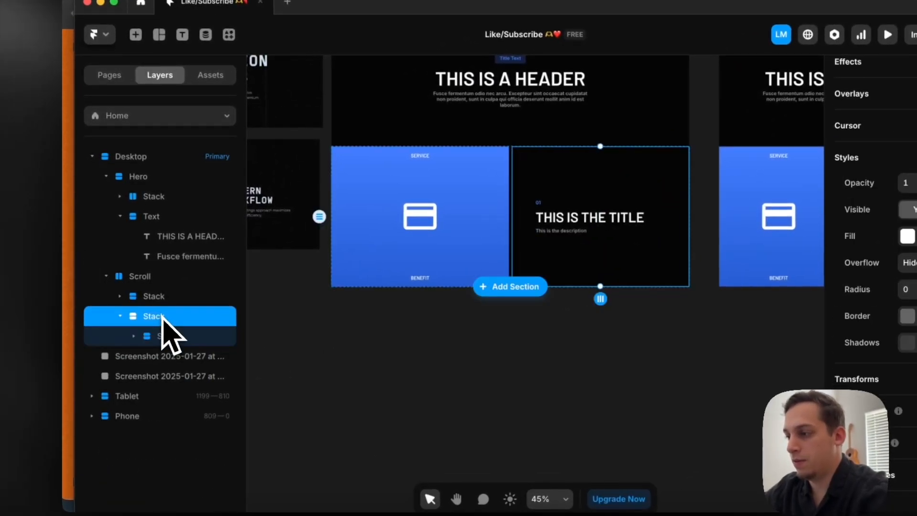
key("super+d")
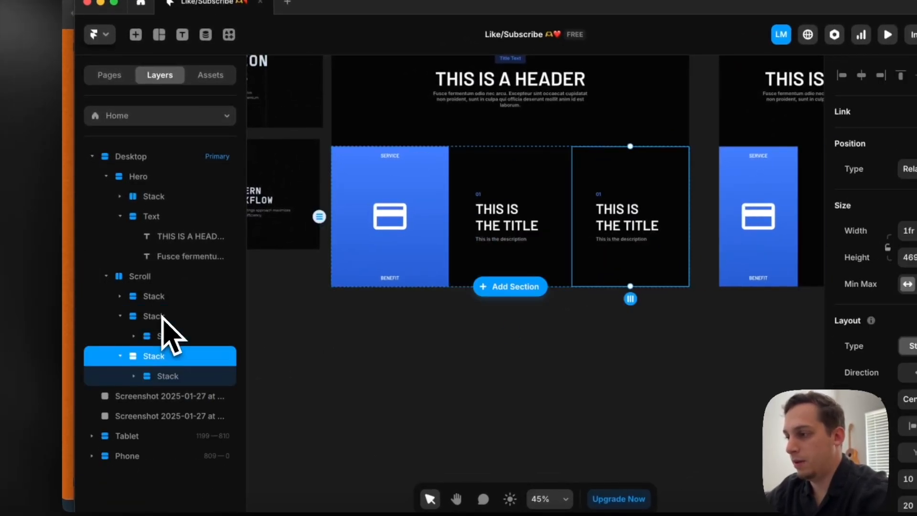
key("super+d")
key("super+d")
key("super+d")
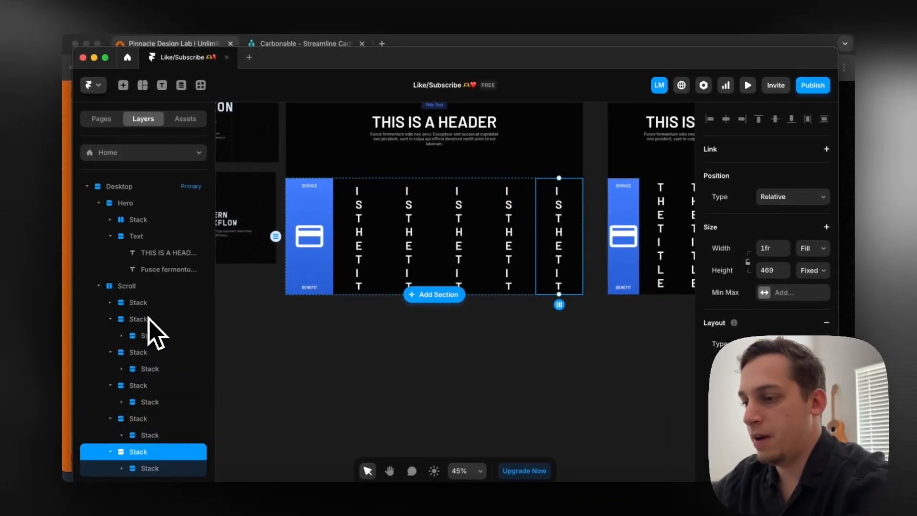
Wrap the five title stacks in one new stack and set its direction to vertical
left_click(110, 319)
left_click(110, 336)
left_click(110, 351)
left_click(110, 369)
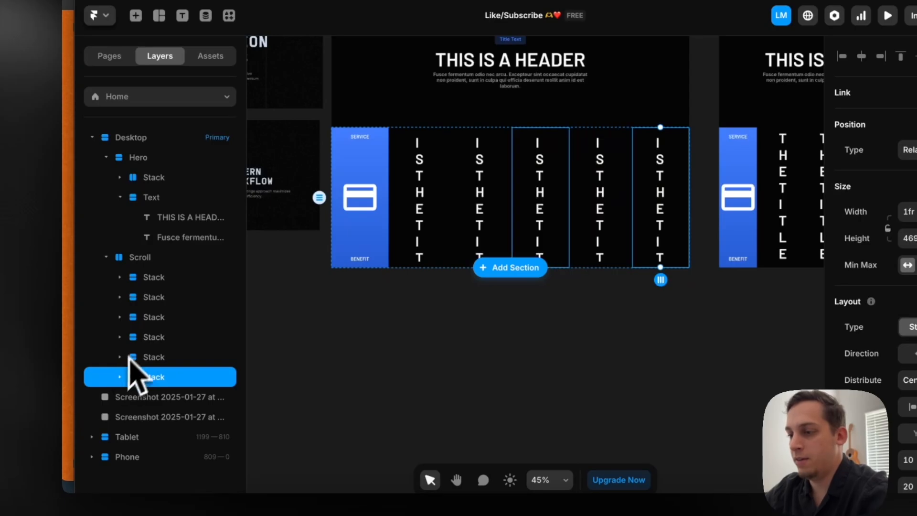
left_click(153, 305, "shift")
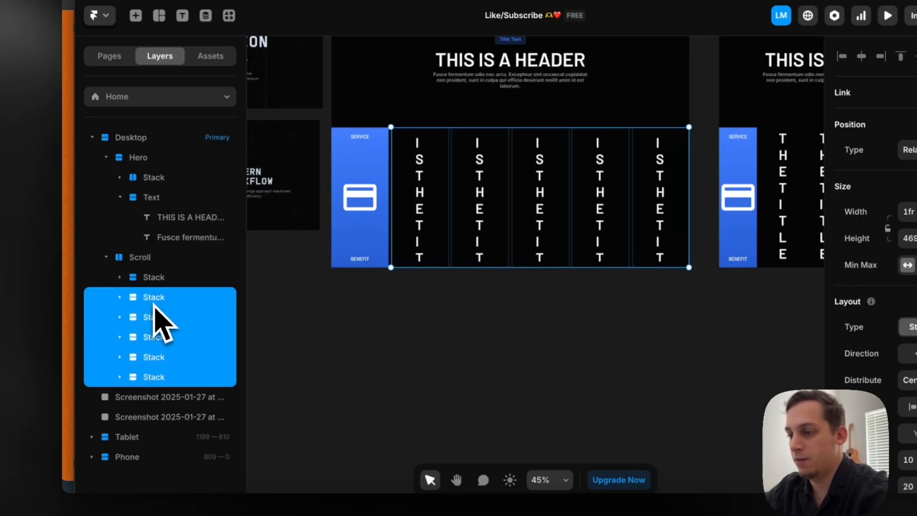
right_click(153, 308)
left_click(210, 329)
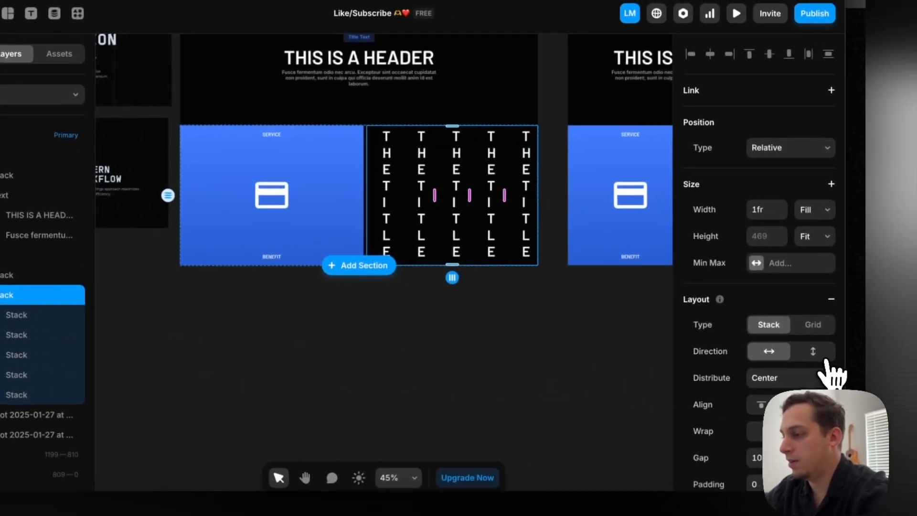
left_click(823, 357)
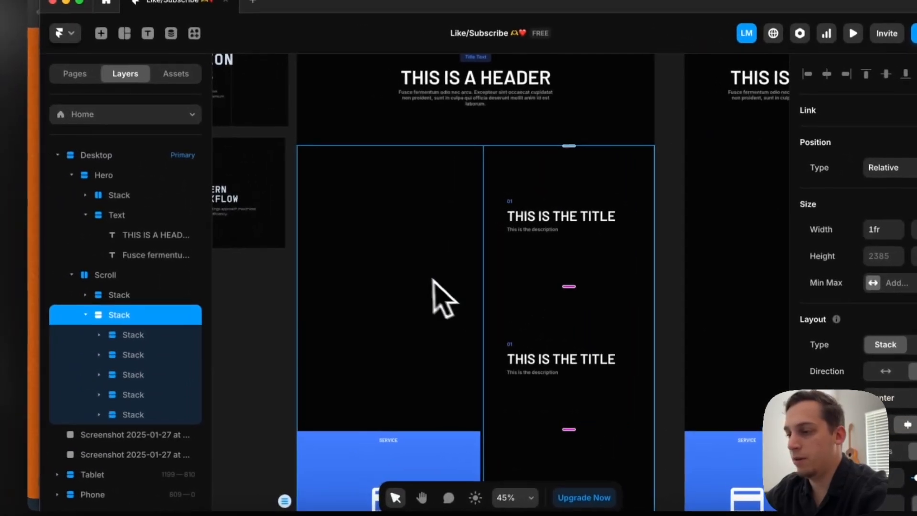
Align the contents of the desktop Scroll stack to the top and check the resulting column
left_click(145, 280)
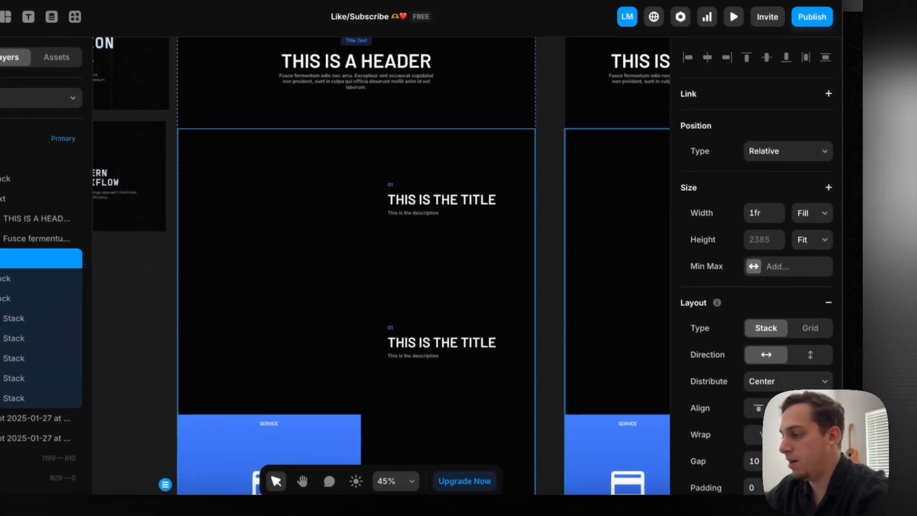
left_click(903, 431)
scroll(429, 282, "down", 5)
scroll(436, 282, "down", 4)
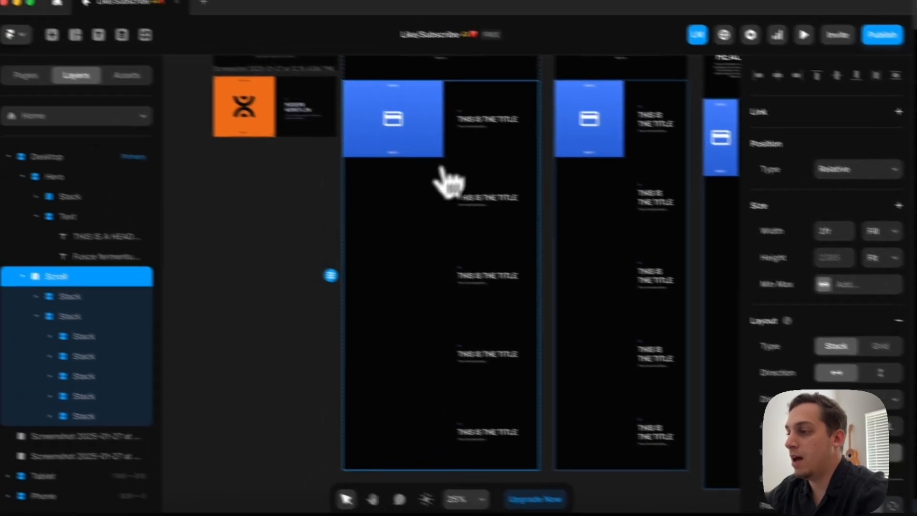
scroll(372, 153, "up", 3)
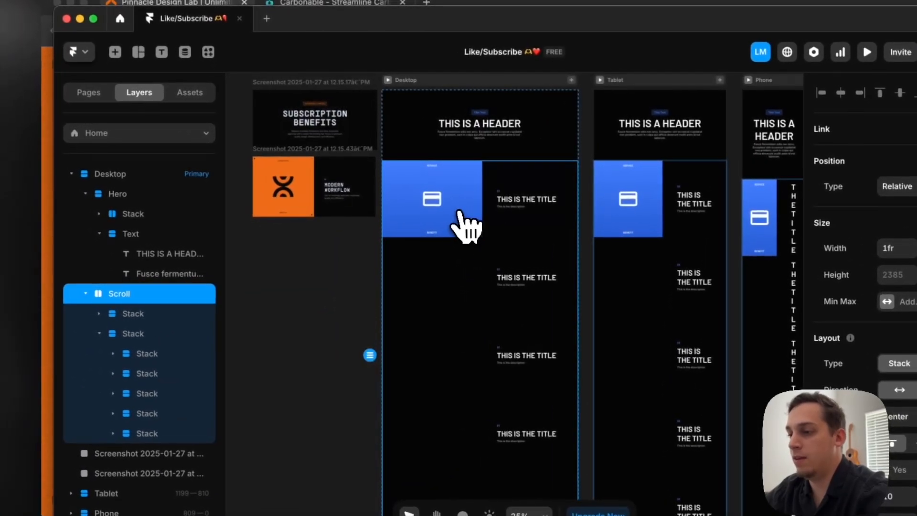
Rename the icon stack as Left and the stack holding the five title stacks as Right
double_click(154, 302)
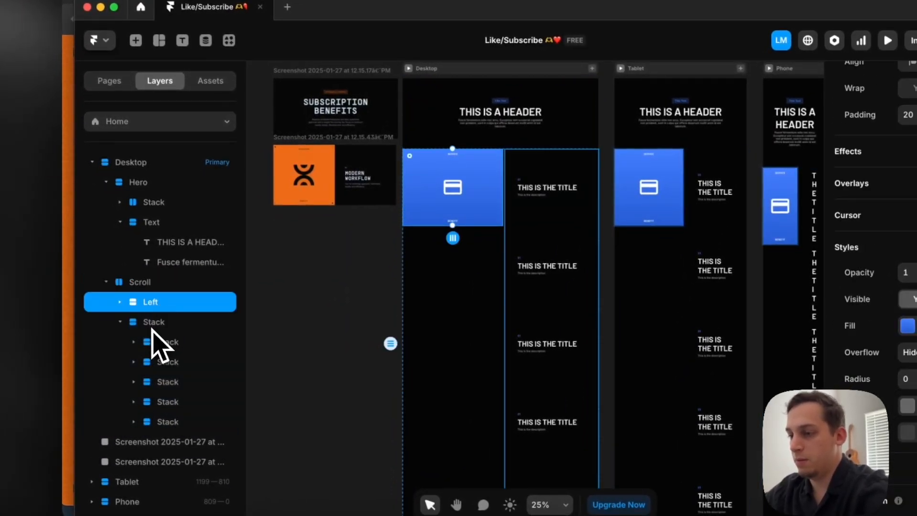
double_click(152, 328)
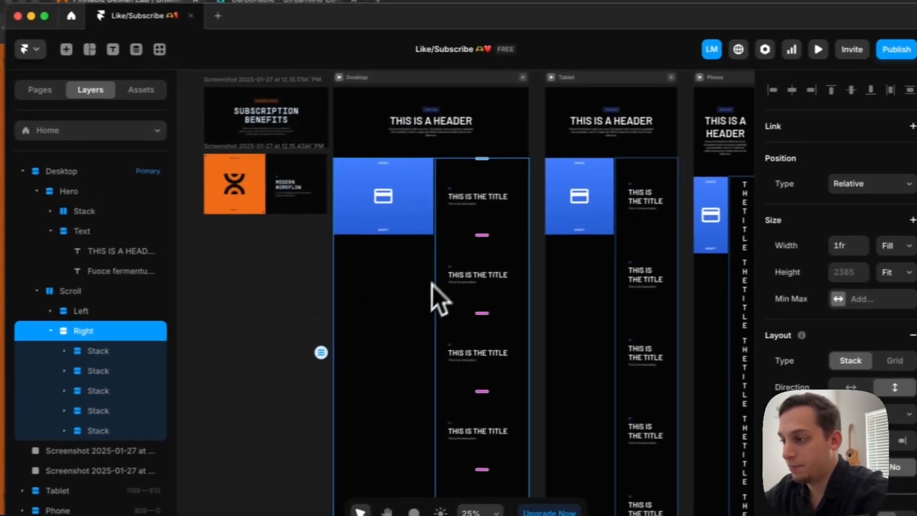
Set the gap of the desktop Scroll stack to 0
left_click(500, 287)
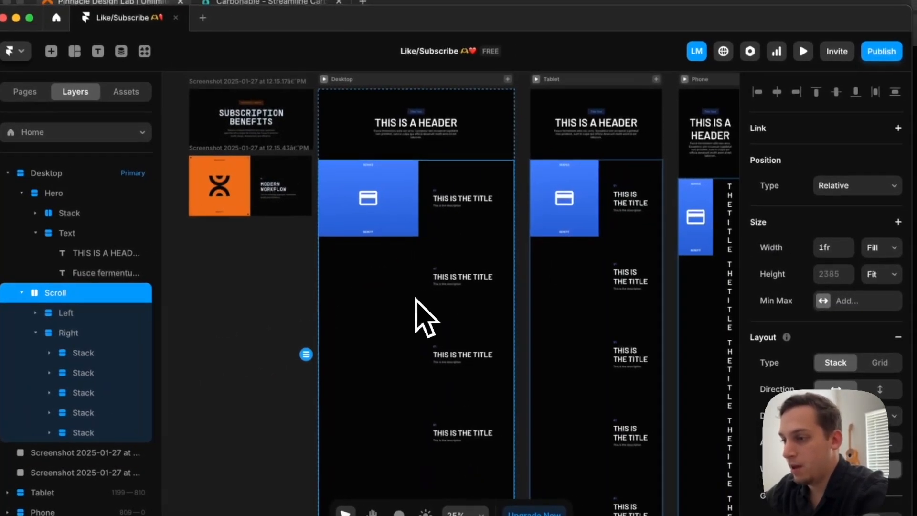
scroll(883, 353, "down", 3)
scroll(764, 334, "down", 1)
left_click(756, 336)
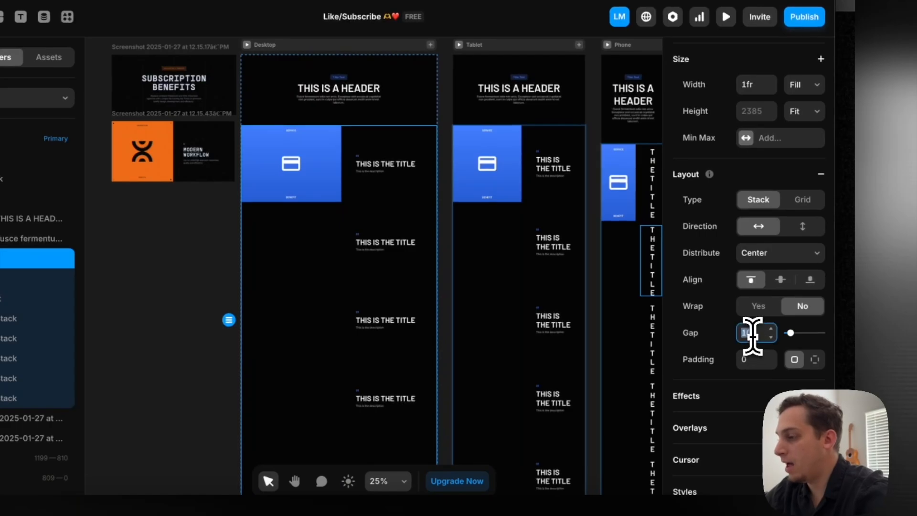
type("0")
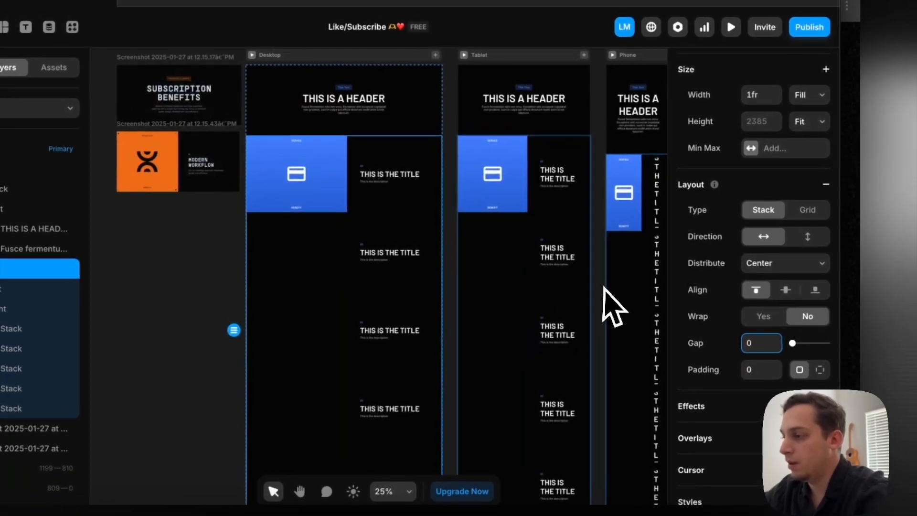
Set the position type of the desktop Left stack to Sticky
scroll(573, 301, "right", 4)
left_click(511, 285)
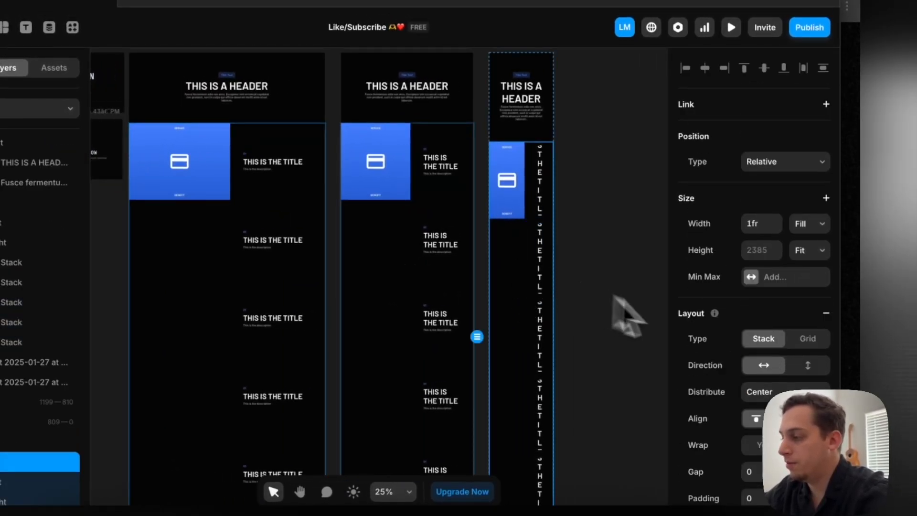
scroll(517, 252, "up", 1)
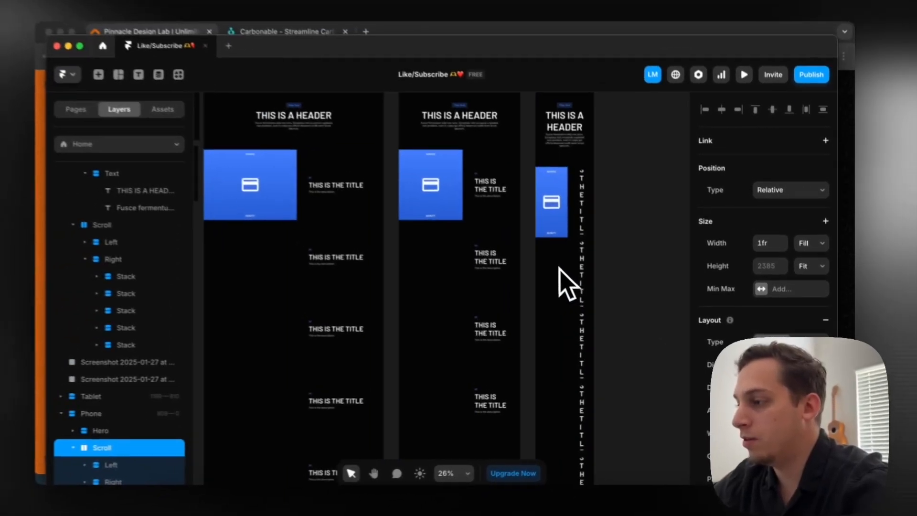
scroll(566, 284, "right", 2)
scroll(573, 286, "up", 3)
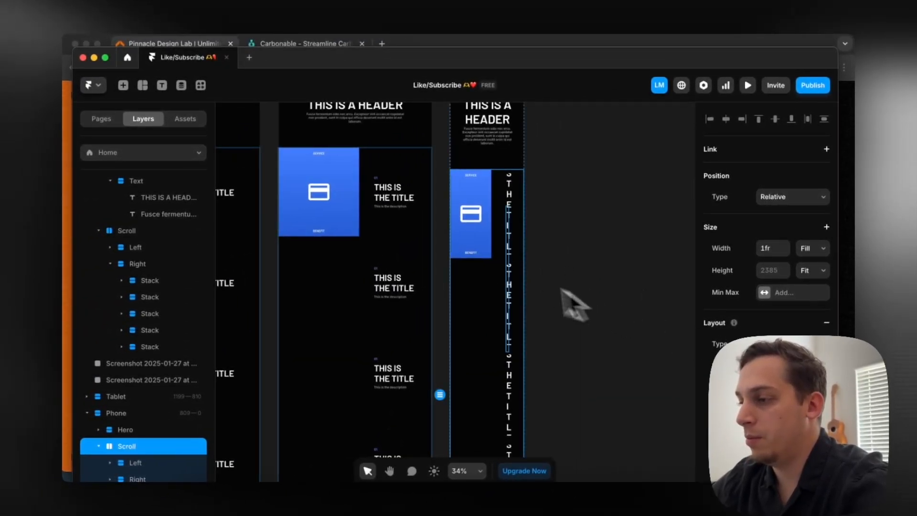
scroll(585, 308, "left", 6)
scroll(472, 285, "up", 4)
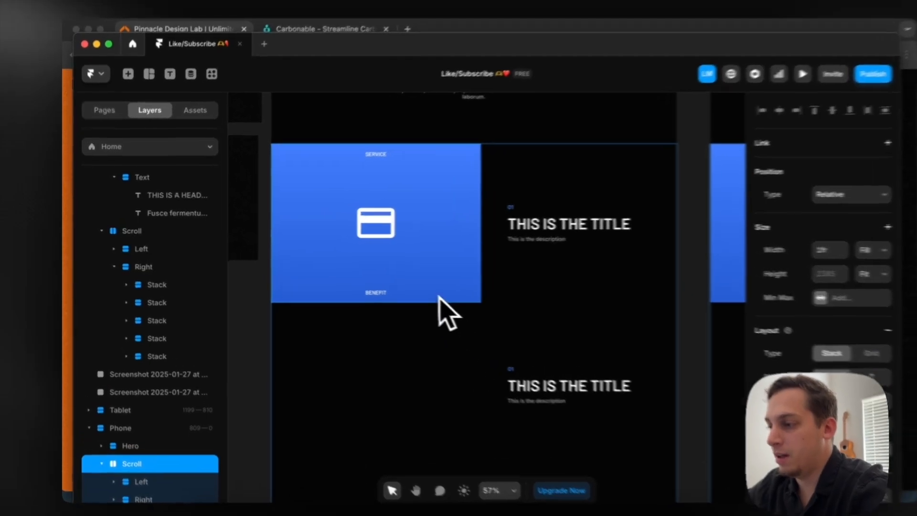
left_click(397, 281)
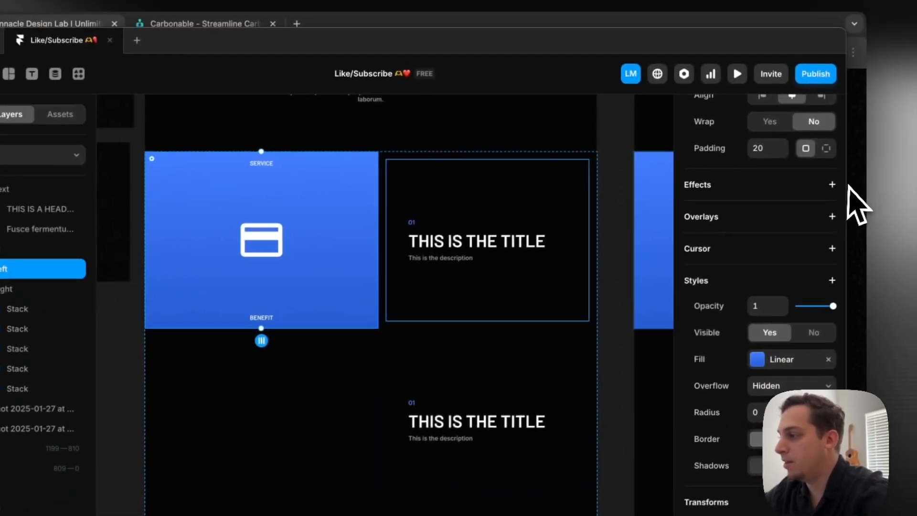
scroll(912, 181, "up", 8)
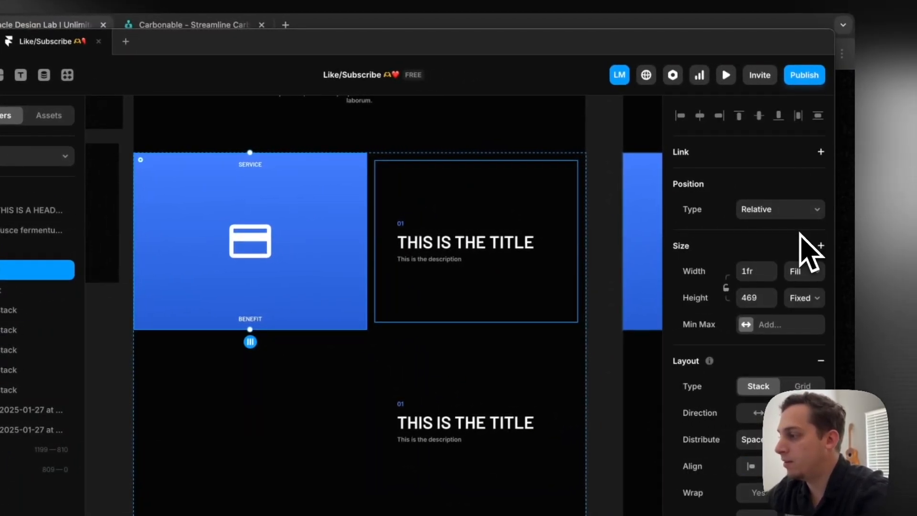
left_click(764, 239)
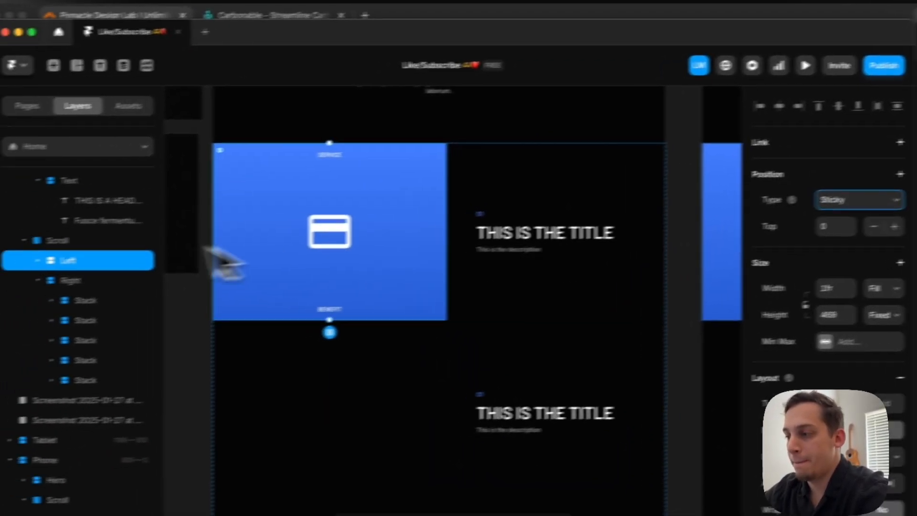
Set the overflow of the desktop Scroll stack to Visible
left_click(5, 250)
scroll(781, 357, "down", 3)
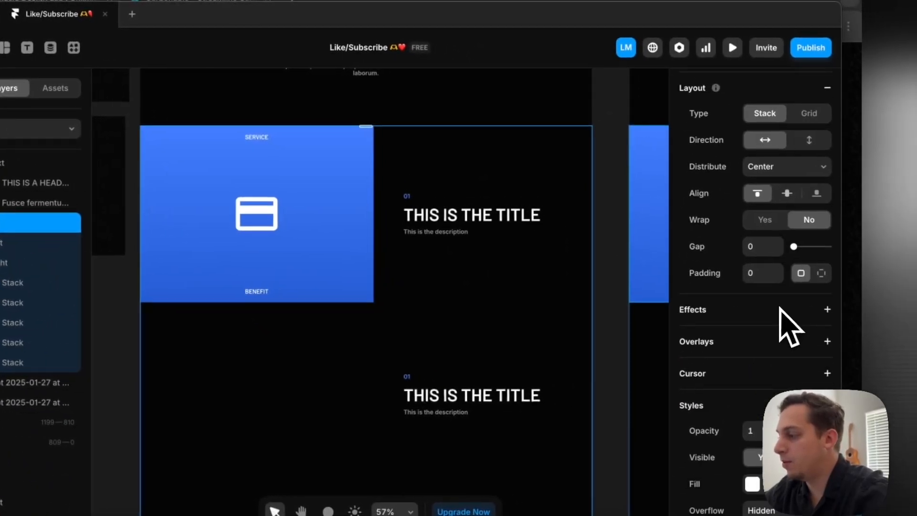
scroll(780, 310, "down", 5)
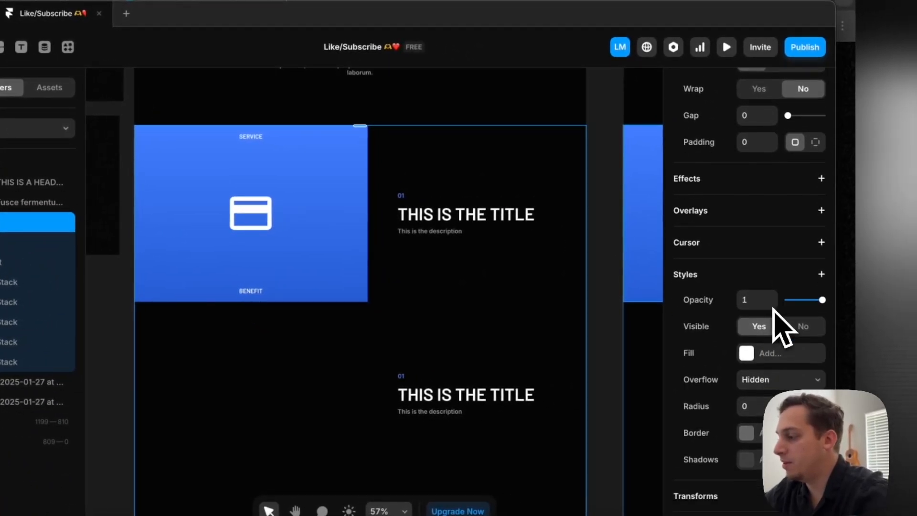
left_click(763, 287)
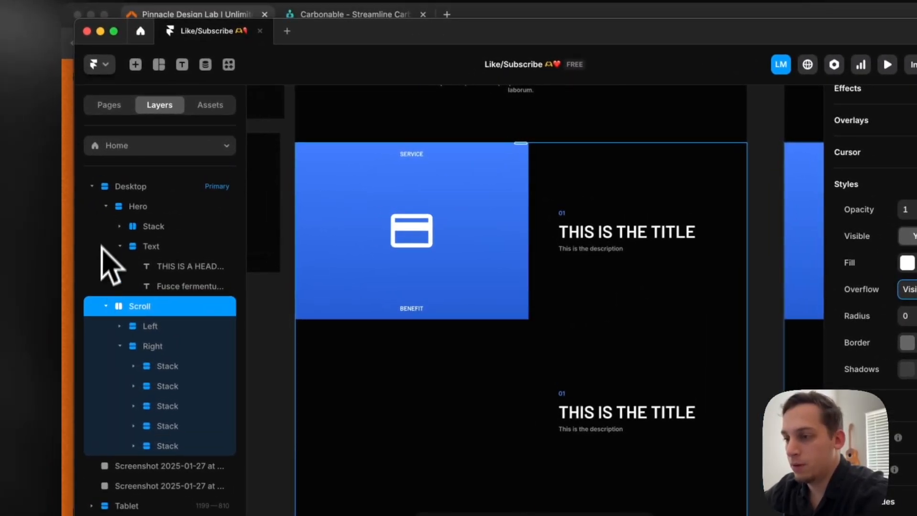
Collapse the Scroll layers and set the overflow of the Desktop breakpoint to Visible
left_click(106, 206)
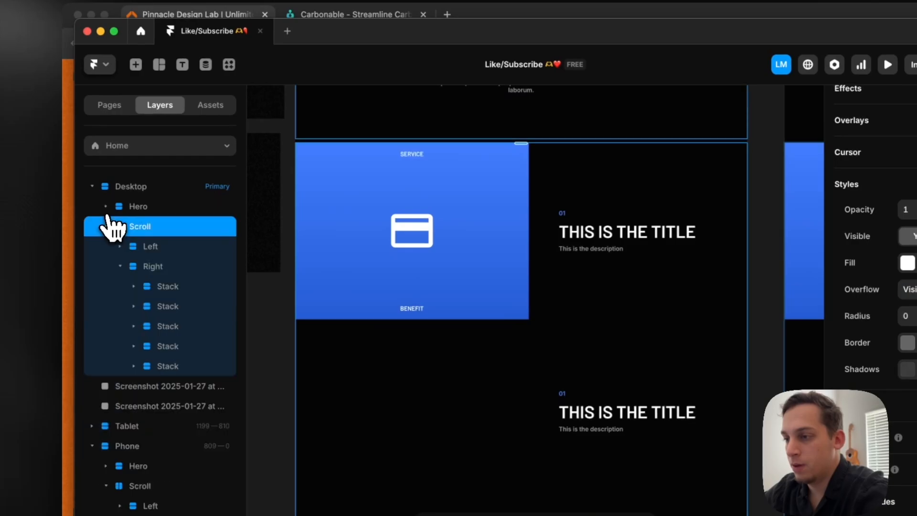
left_click(106, 225)
left_click(139, 186)
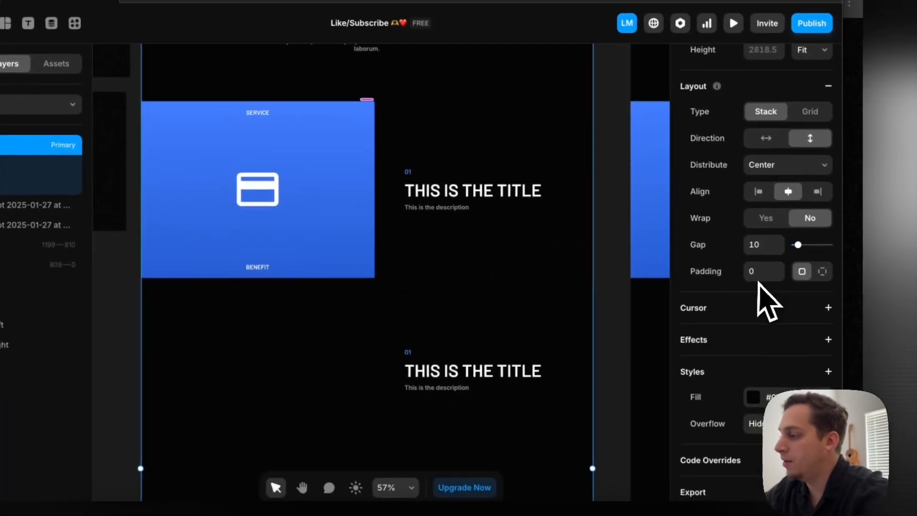
left_click(759, 423)
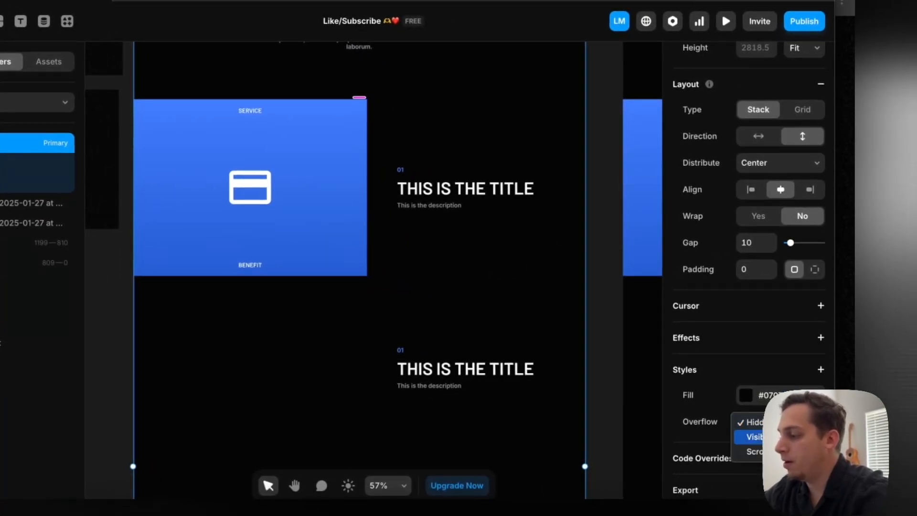
left_click(781, 437)
Preview the desktop page and scroll through it to check how the Left panel sticks beside the titles
scroll(125, 160, "down", 5)
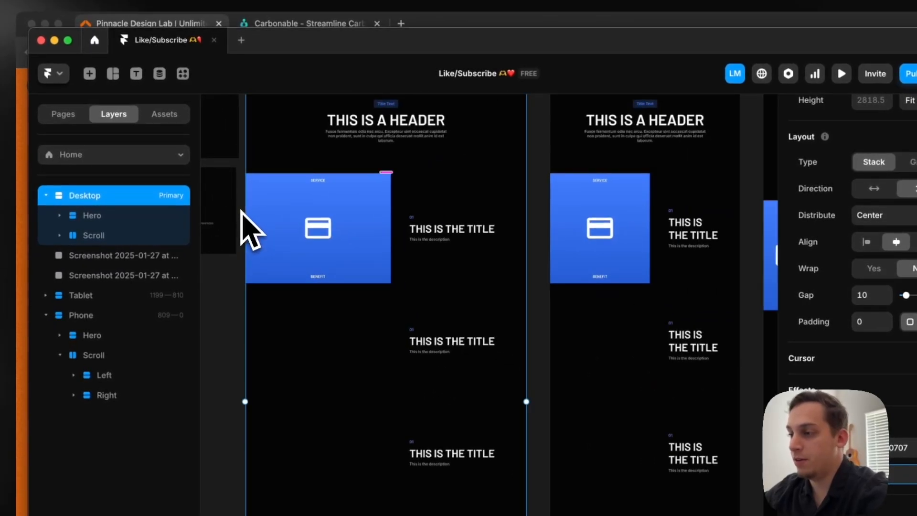
scroll(241, 210, "up", 3)
left_click(273, 128)
scroll(286, 262, "down", 6)
scroll(286, 262, "down", 10)
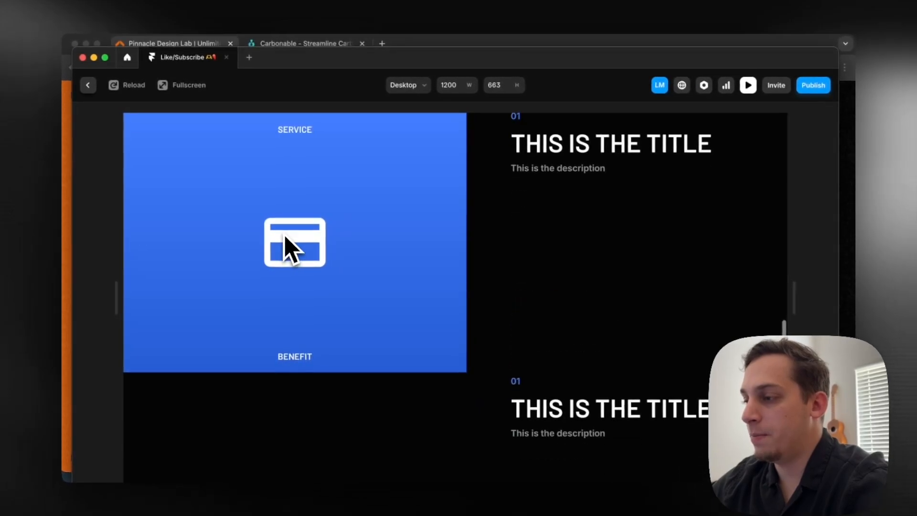
scroll(285, 236, "down", 2)
scroll(284, 235, "up", 12)
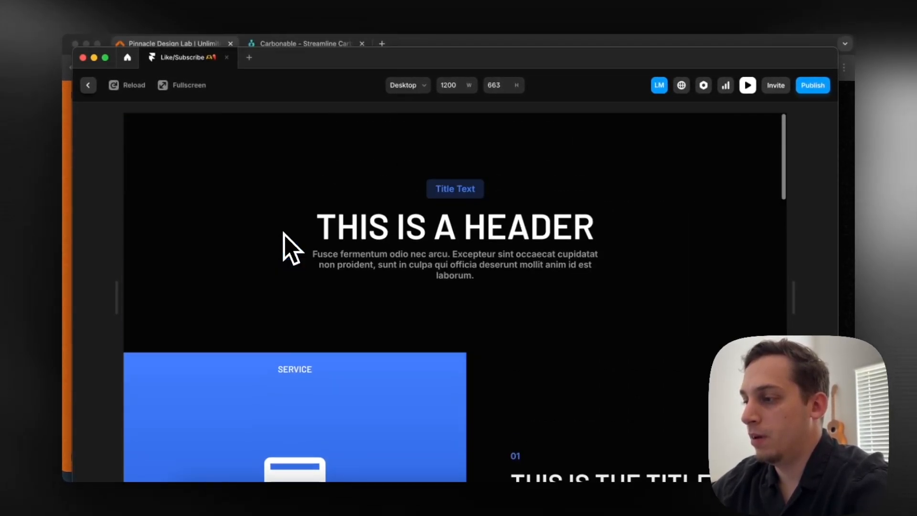
left_click(88, 85)
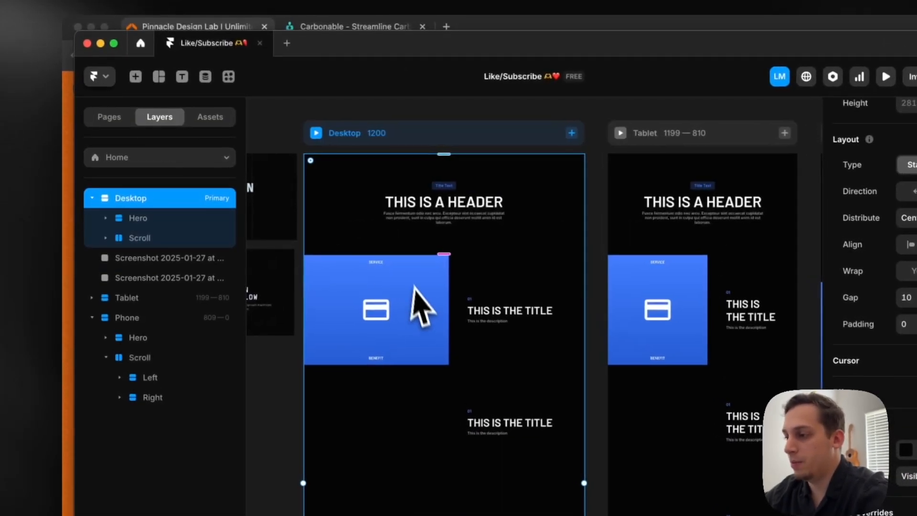
Set the gap of the Desktop breakpoint's main stack to 0
left_click(290, 249)
left_click(318, 241)
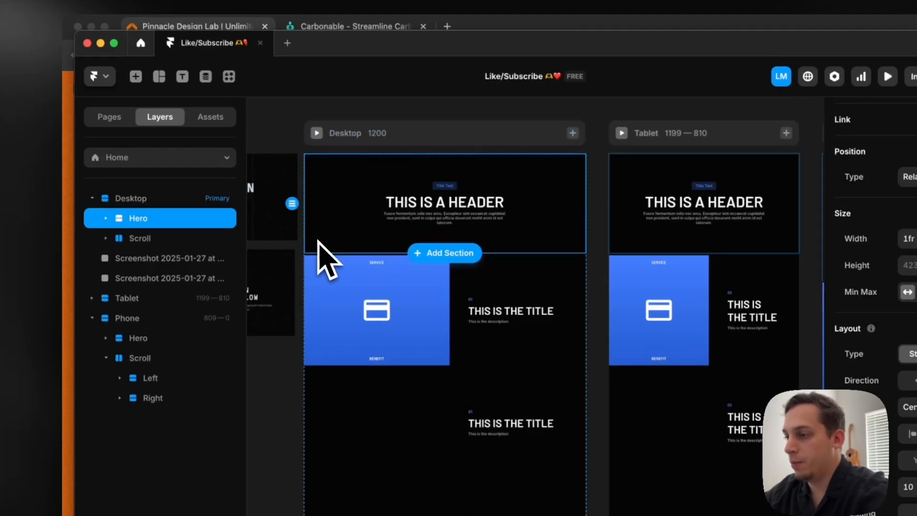
left_click(405, 141)
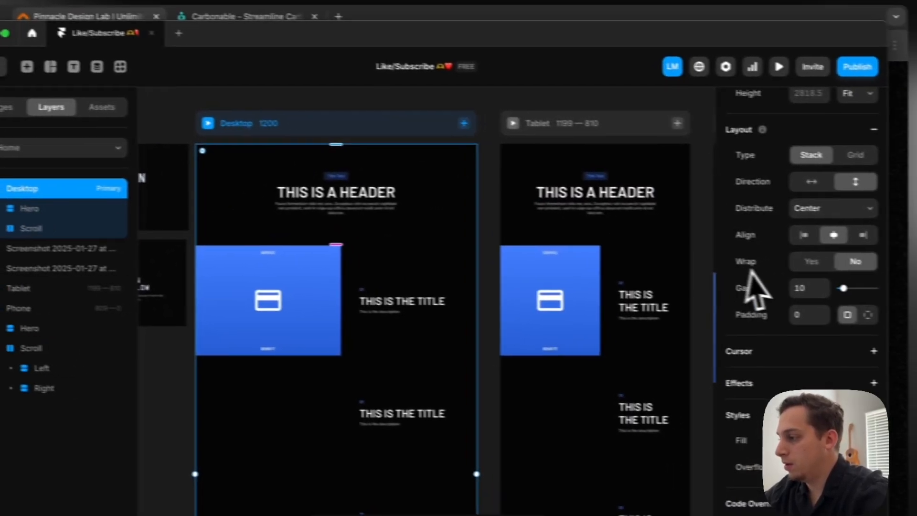
left_click(907, 299)
type("0")
key("Return")
Set the height of the desktop Hero section to Viewport at 100vh
left_click(184, 203)
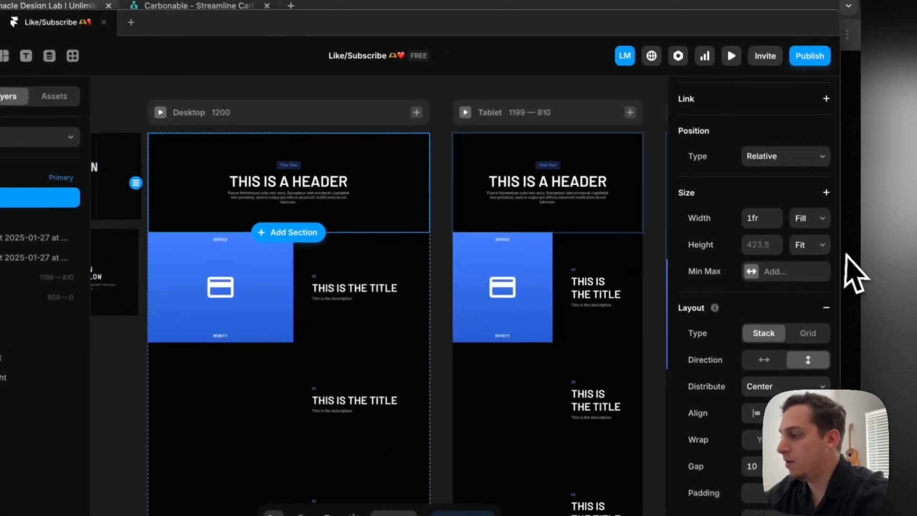
left_click(858, 250)
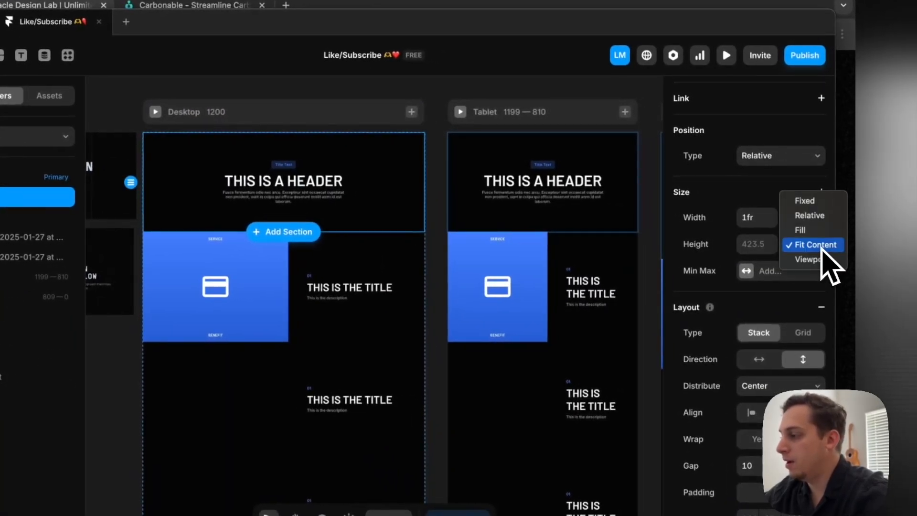
left_click(870, 264)
scroll(425, 288, "down", 2)
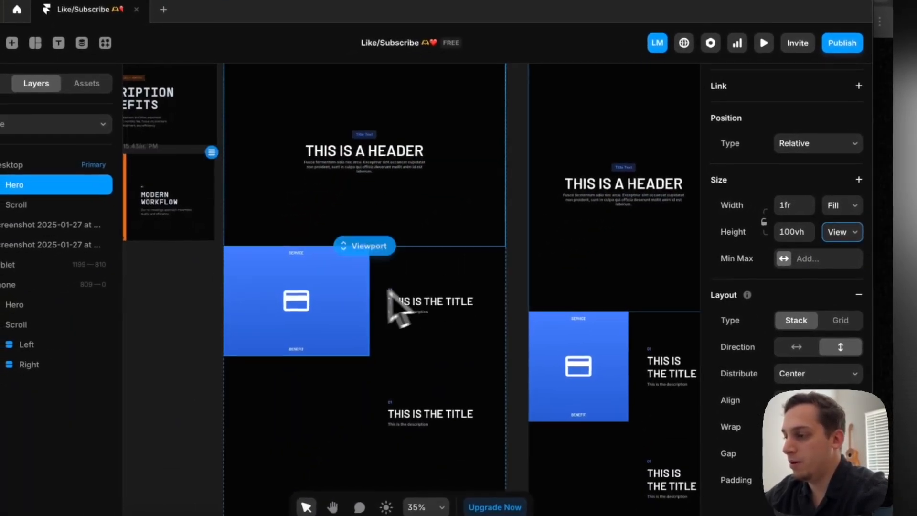
Set the height of the desktop Left stack to Viewport at 100vh
left_click(318, 315)
left_click(813, 284)
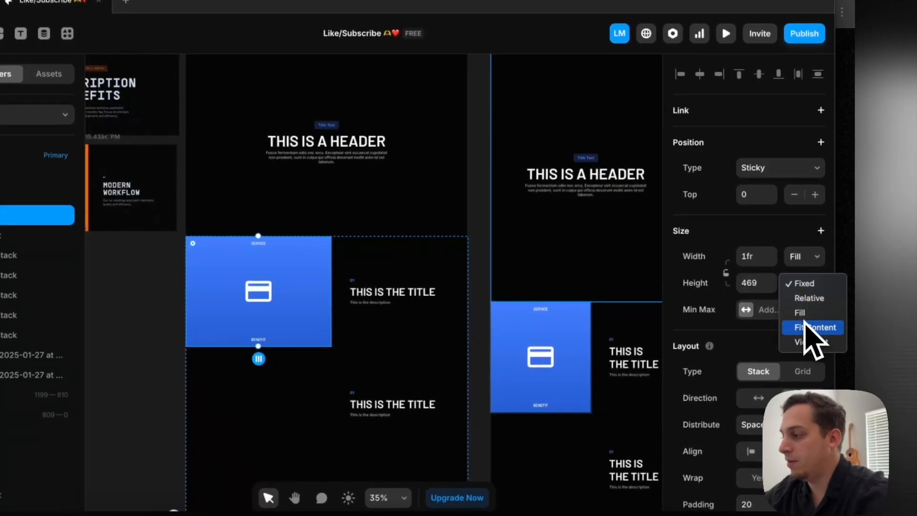
left_click(807, 342)
Select all five title stacks inside the desktop Right stack and set their height to Viewport at 100vh
left_click(10, 255)
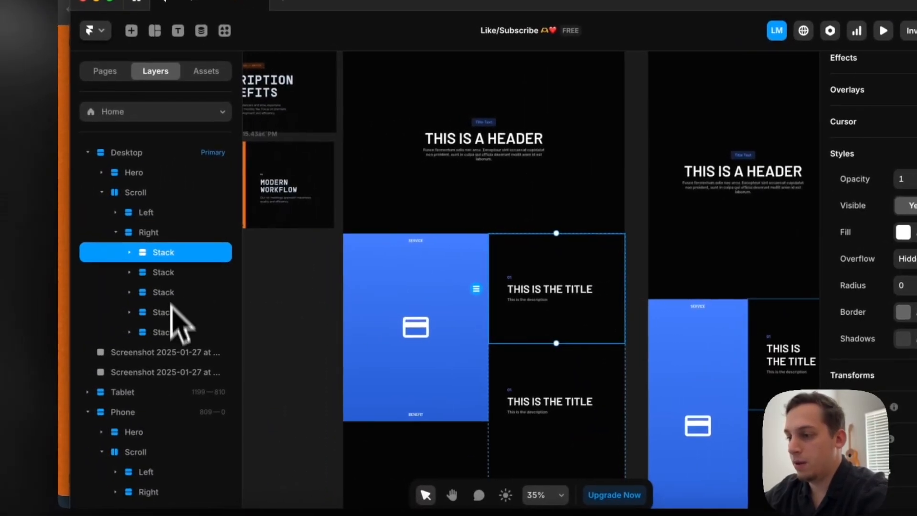
left_click(43, 335, "shift")
left_click(812, 257)
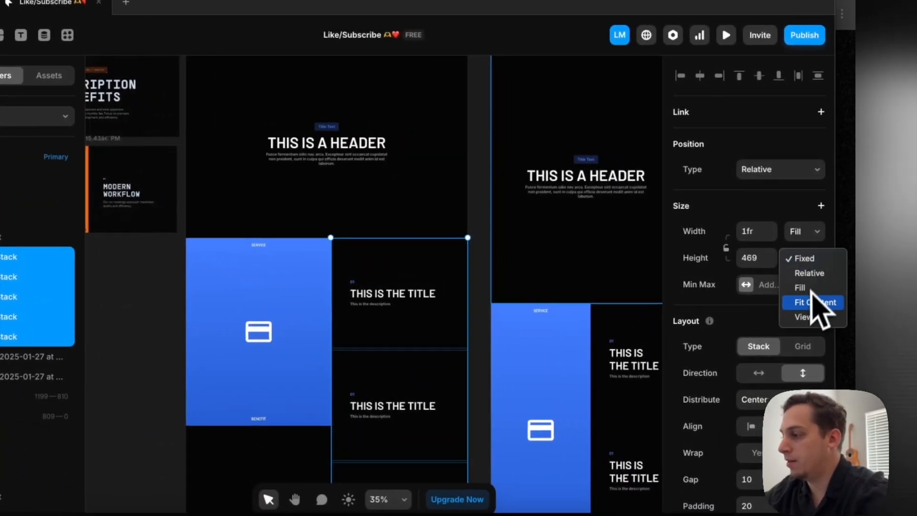
left_click(800, 317)
Preview the desktop page again and scroll through the full-height title panels to check them against the Left panel
scroll(423, 294, "left", 1)
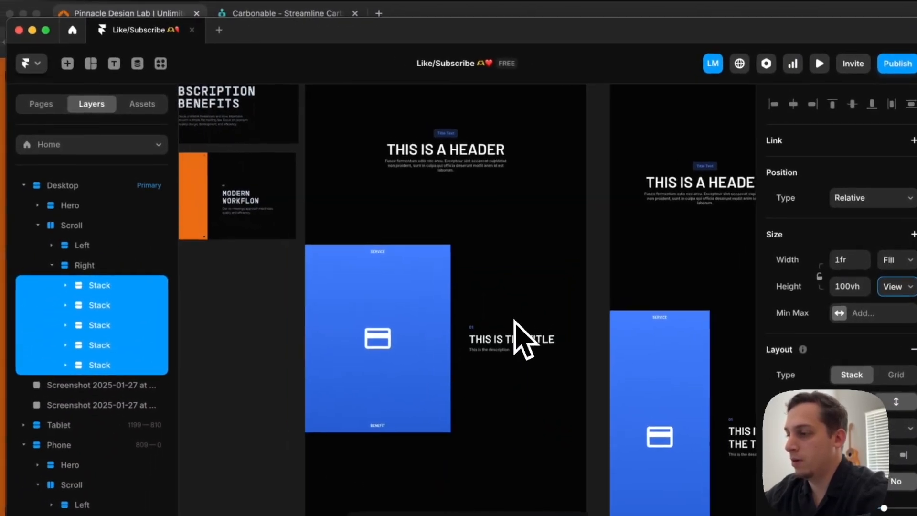
scroll(358, 220, "up", 2)
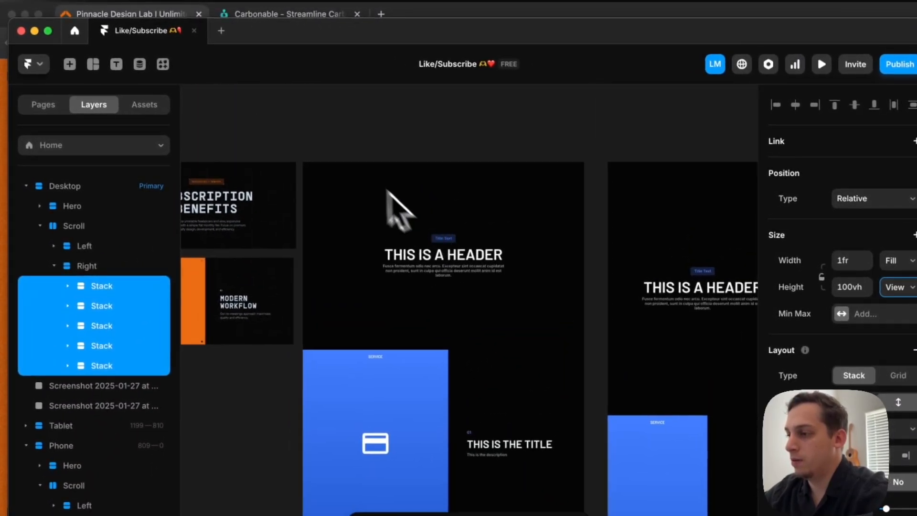
left_click(318, 148)
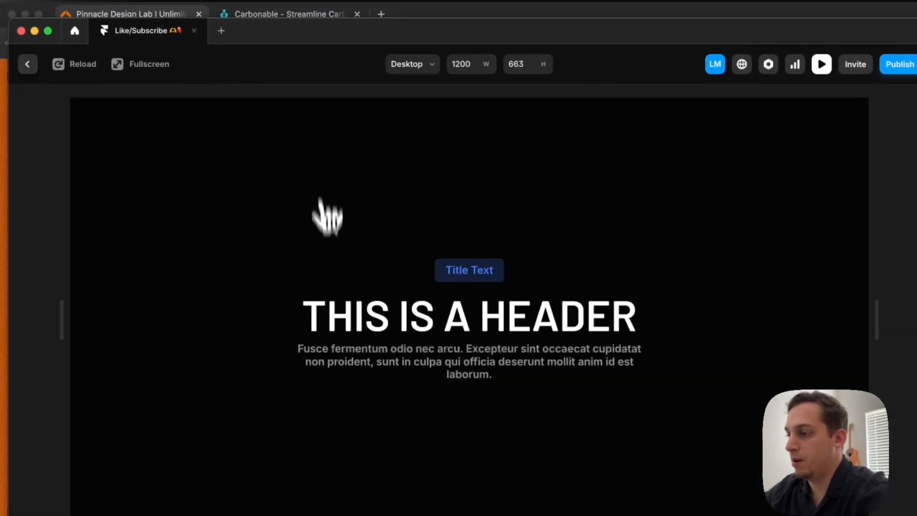
scroll(324, 205, "down", 8)
scroll(321, 277, "down", 10)
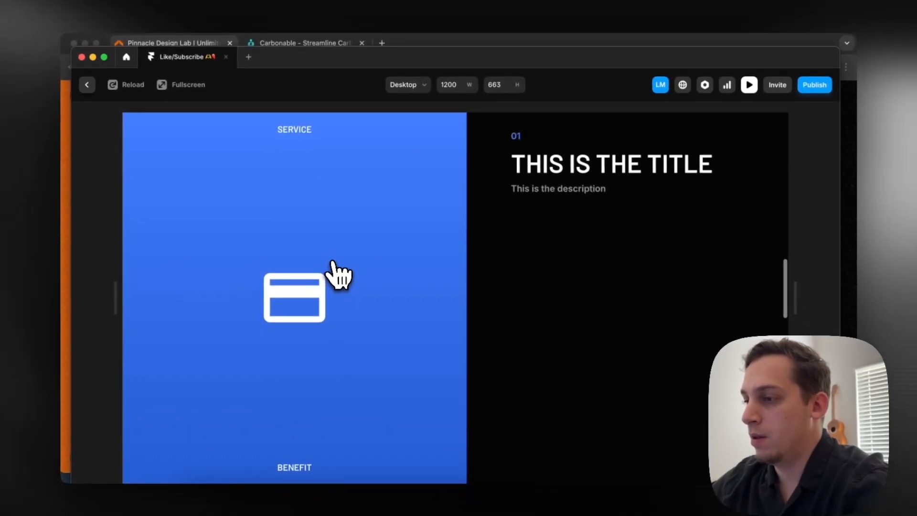
scroll(338, 275, "down", 3)
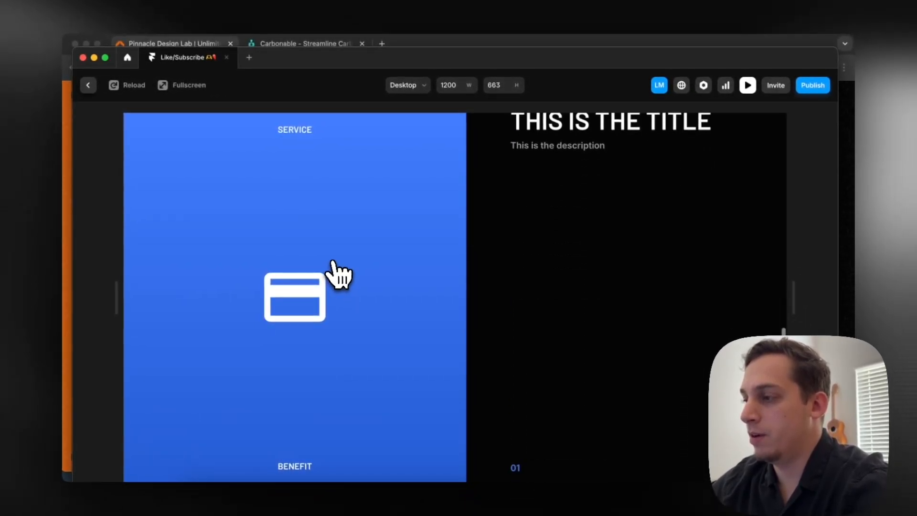
scroll(332, 263, "down", 3)
scroll(333, 263, "up", 15)
scroll(333, 263, "down", 10)
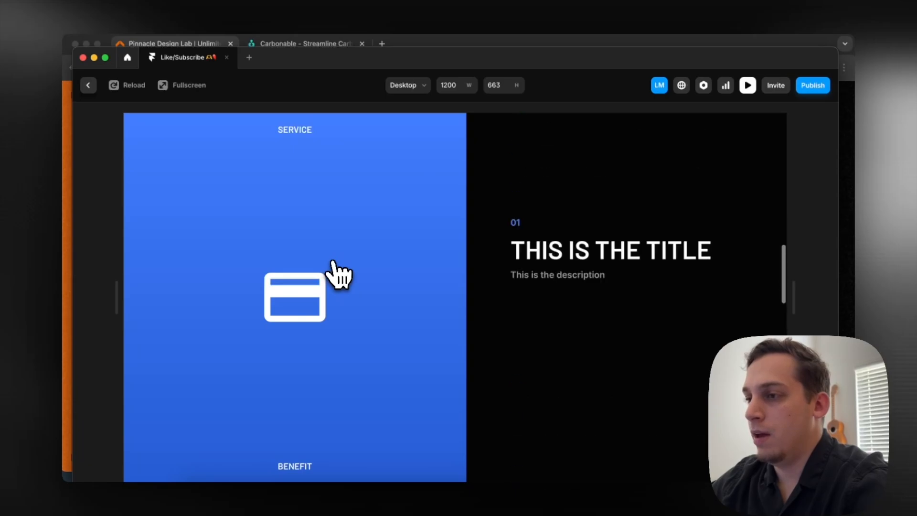
left_click(87, 85)
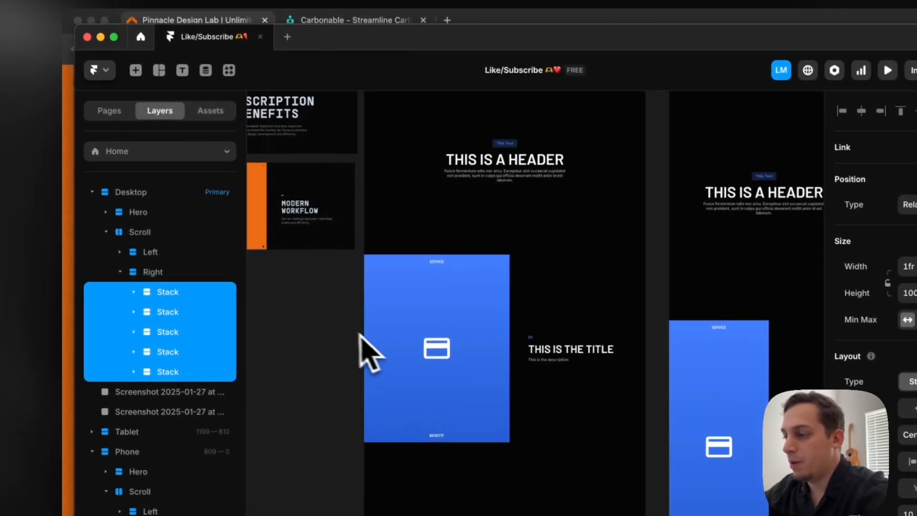
left_click(396, 334)
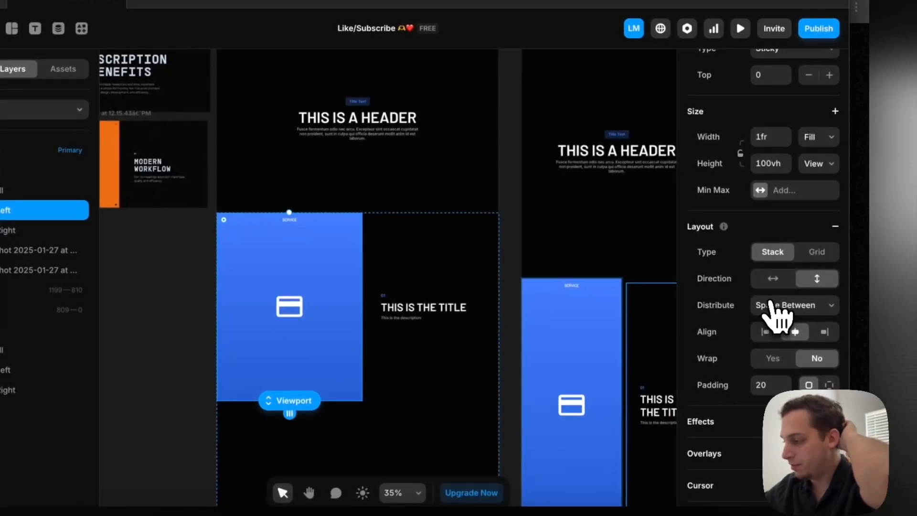
scroll(764, 306, "down", 3)
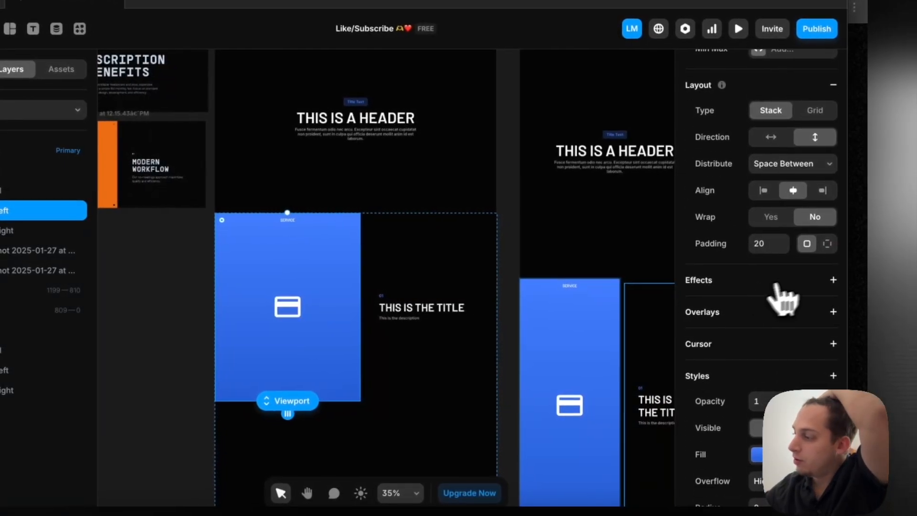
left_click(834, 277)
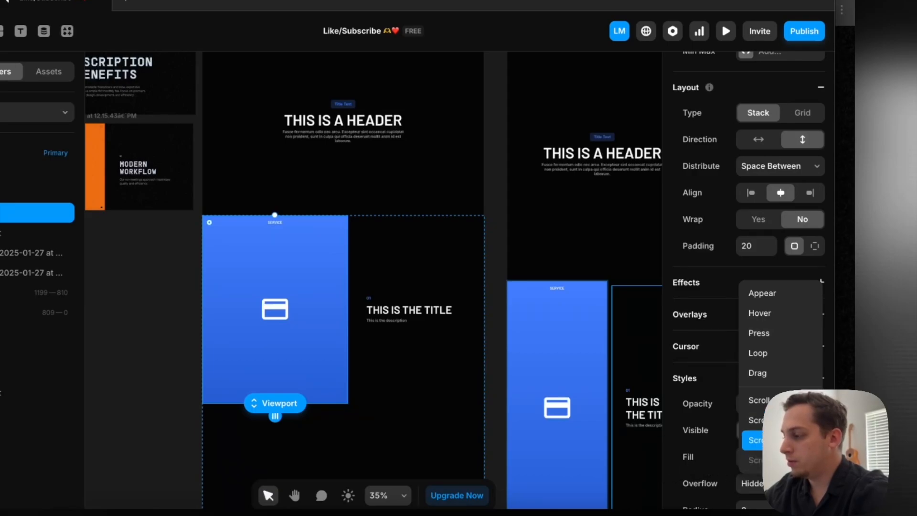
left_click(759, 399)
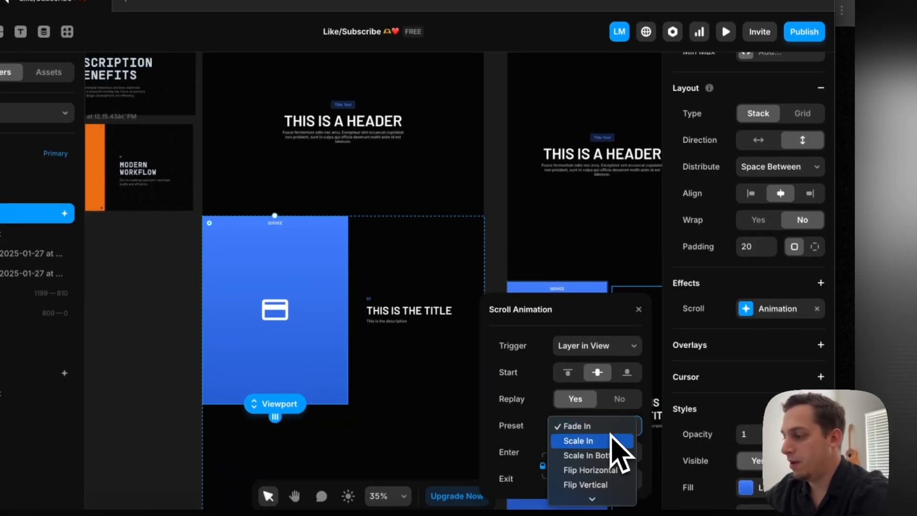
scroll(596, 465, "down", 3)
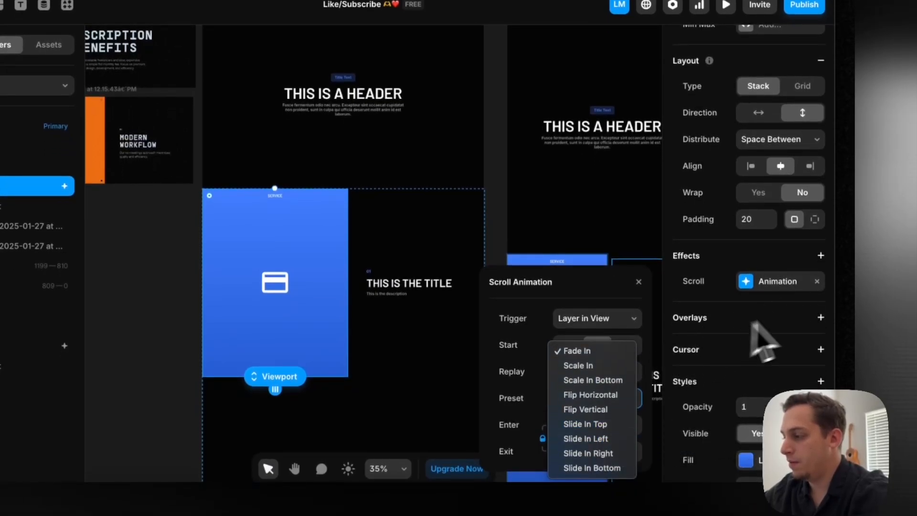
left_click(816, 281)
left_click(816, 281)
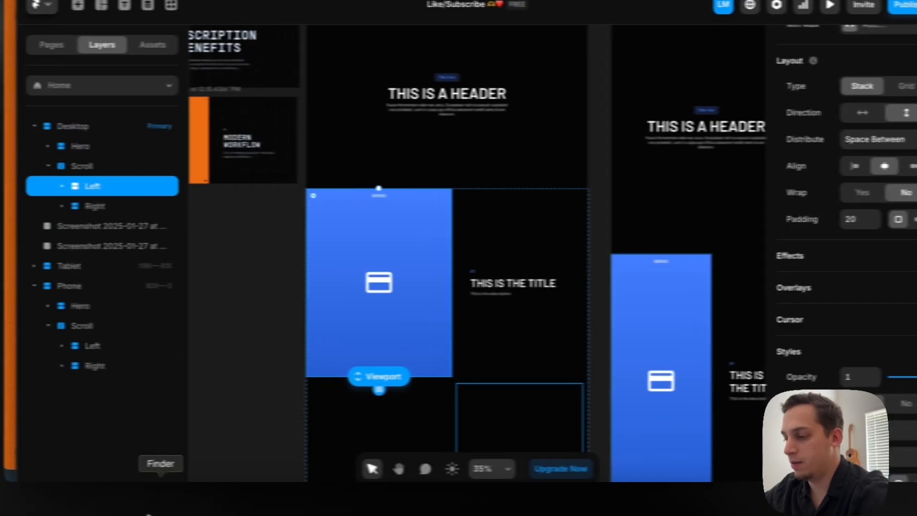
Switch to Chrome and examine how the orange subscription panel enters on the Pinnacle Design Lab page when scrolling past the Subscription Benefits header
left_click(244, 506)
left_click(253, 505)
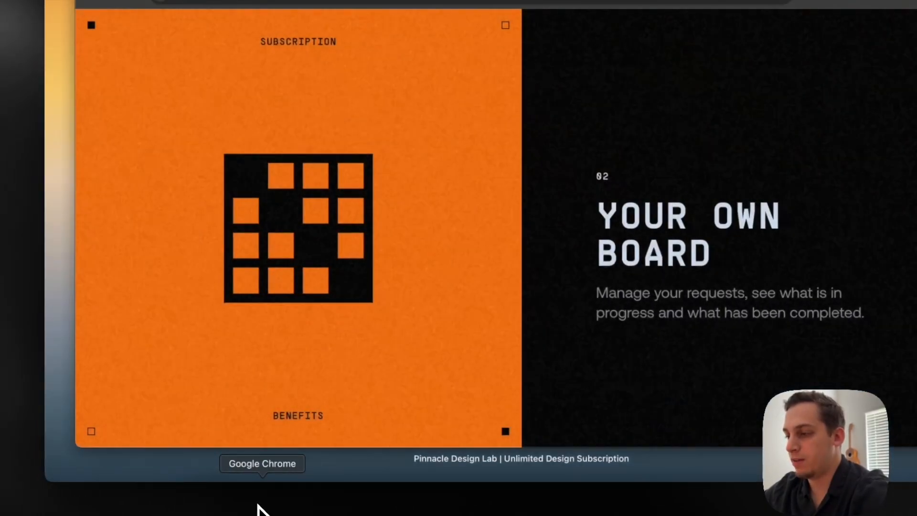
left_click(342, 288)
scroll(360, 286, "up", 10)
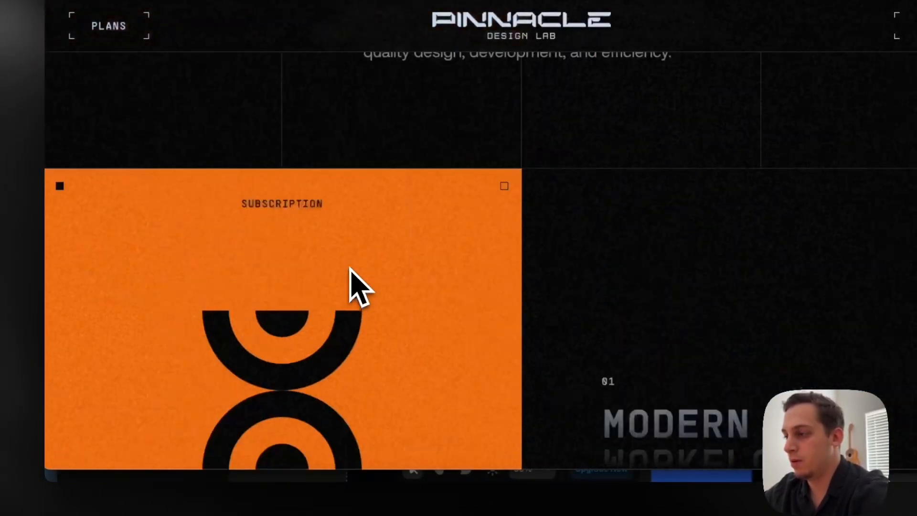
scroll(350, 268, "down", 10)
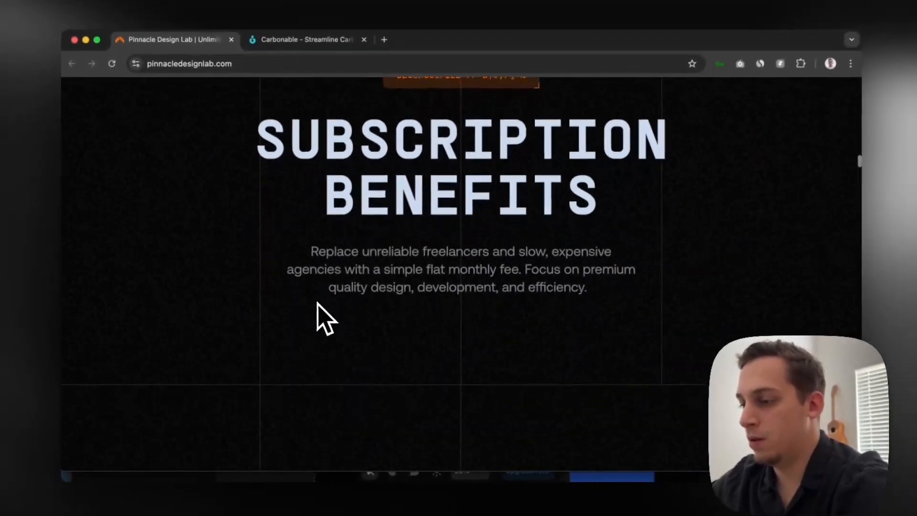
scroll(315, 303, "up", 2)
scroll(315, 303, "down", 2)
scroll(315, 303, "up", 2)
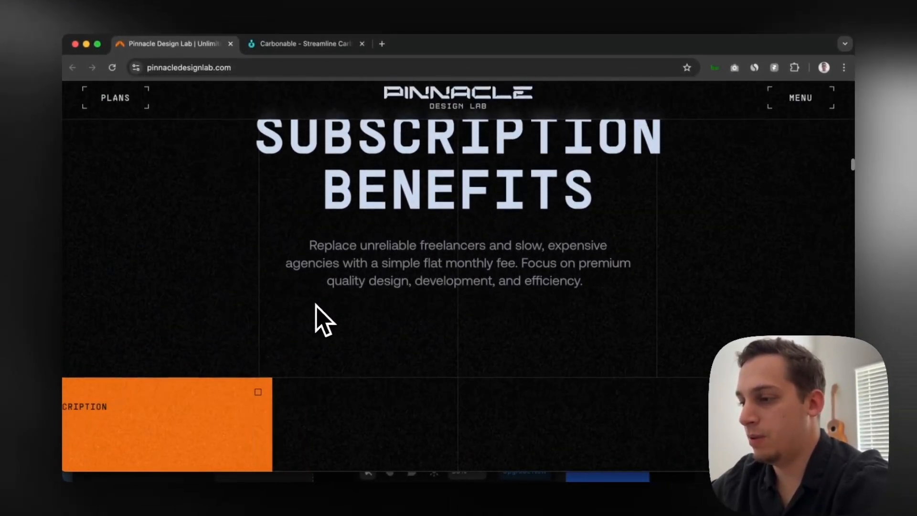
scroll(315, 304, "down", 1)
scroll(316, 310, "down", 4)
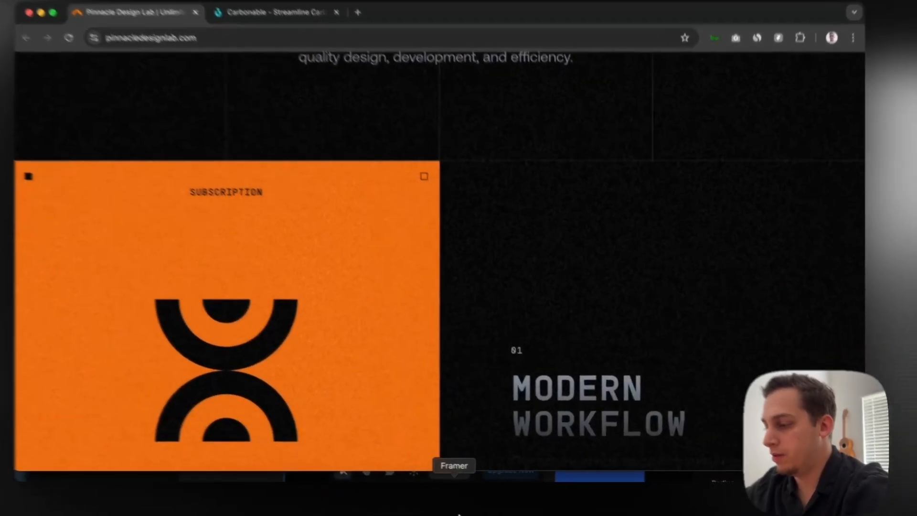
Switch back to Framer and add a Scroll Transform effect to the desktop Left stack
left_click(459, 514)
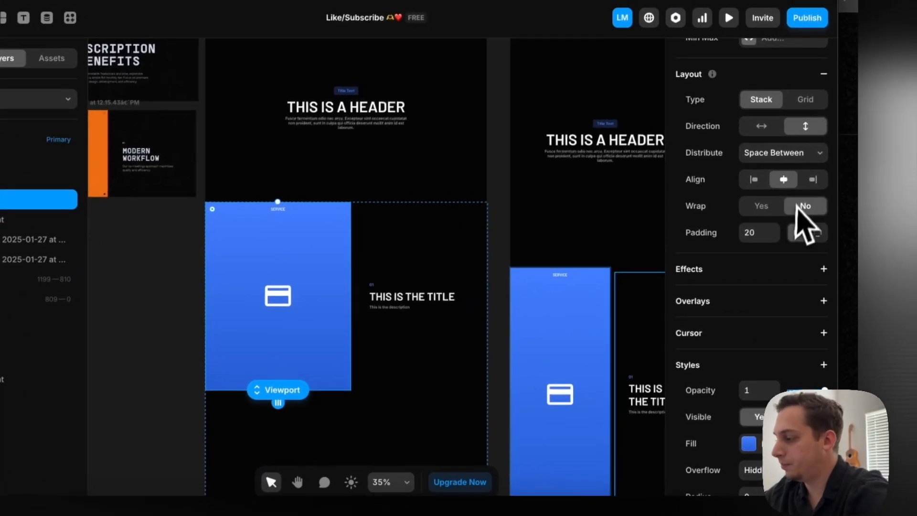
left_click(821, 271)
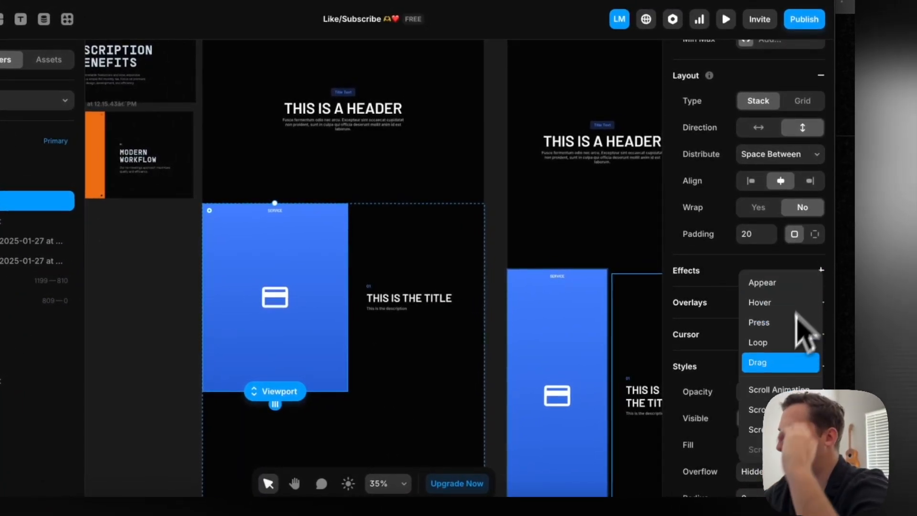
left_click(754, 429)
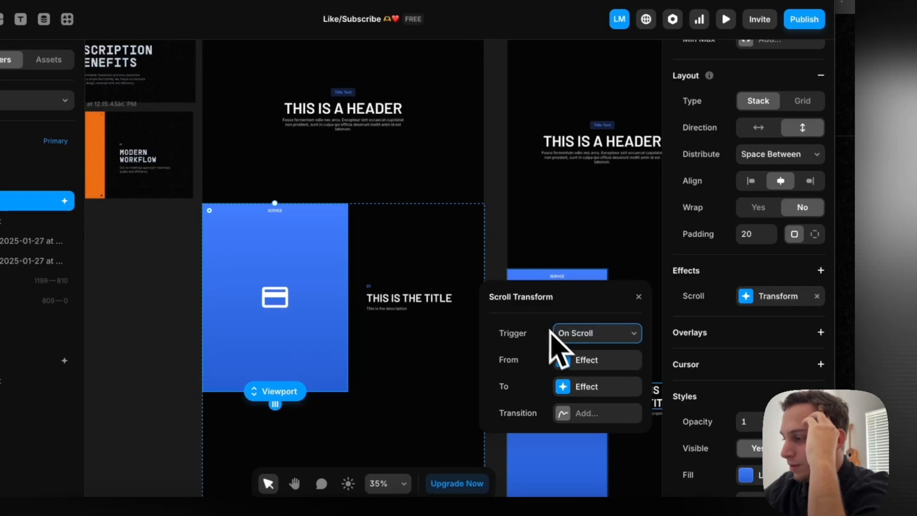
Set the Scroll Transform's From effect to scale 1 and an X offset of -630
left_click(563, 360)
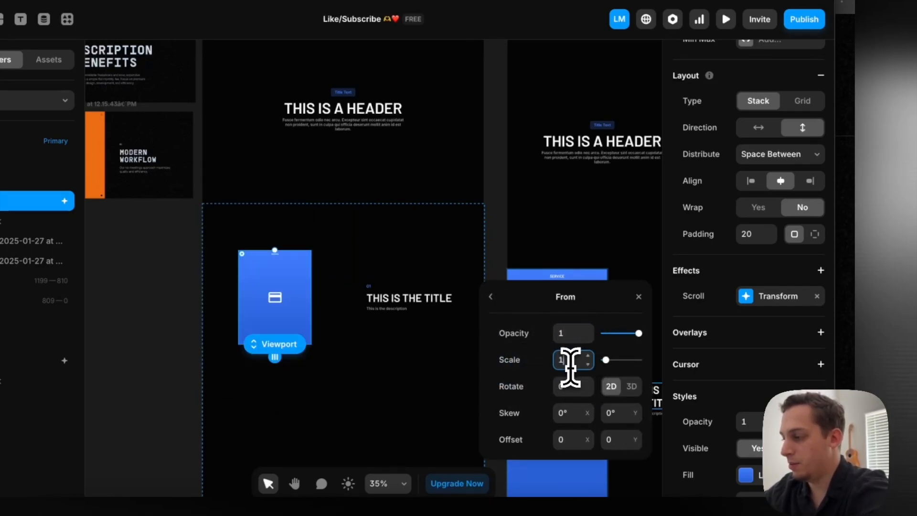
left_click(534, 310)
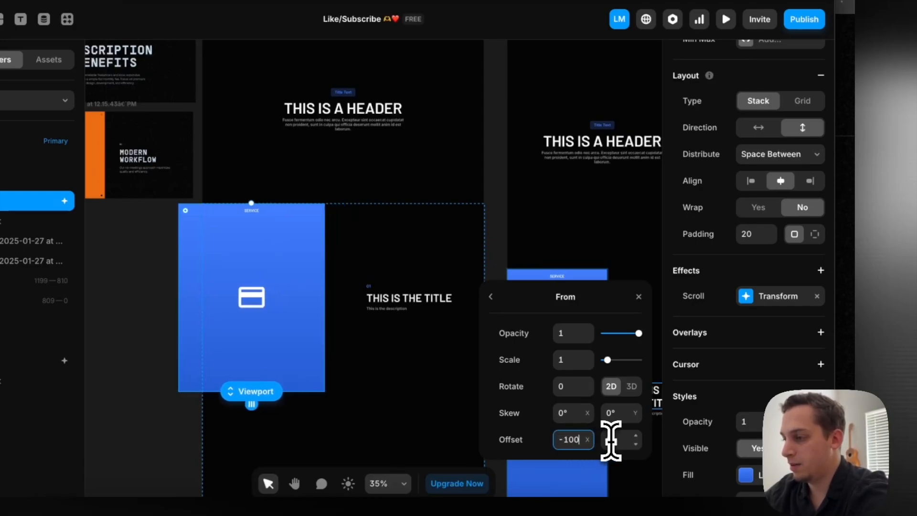
key("shift+Down")
key("shift+Down")
key("shift+Down")
key("shift+Down")
key("shift+Down")
key("shift+Down")
key("shift+Down")
key("shift+Down")
key("shift+Down")
key("shift+Down")
key("shift+Down")
key("shift+Down")
key("shift+Down")
key("shift+Down")
key("shift+Down")
key("shift+Down")
key("shift+Down")
key("shift+Down")
key("shift+Down")
key("shift+Down")
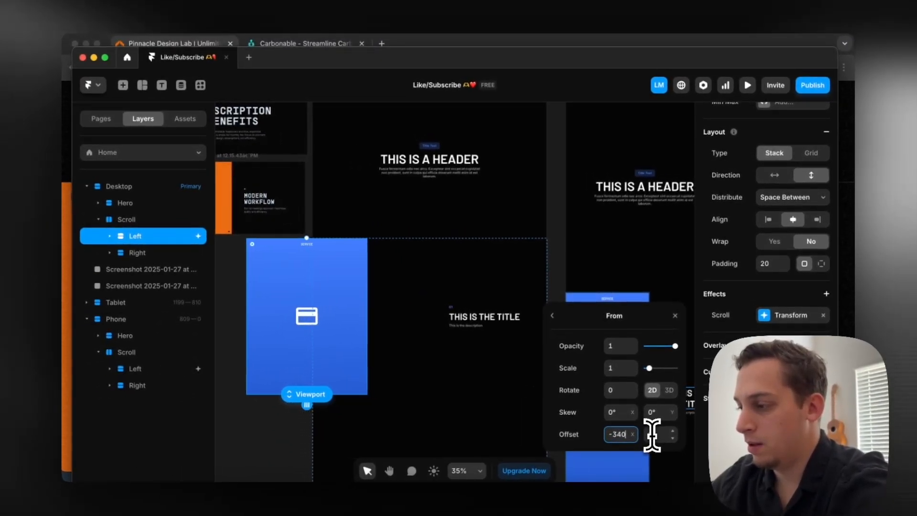
key("shift+Down")
key("shift+Down")
key("shift+Down")
key("shift+Down")
key("shift+Down")
key("shift+Down")
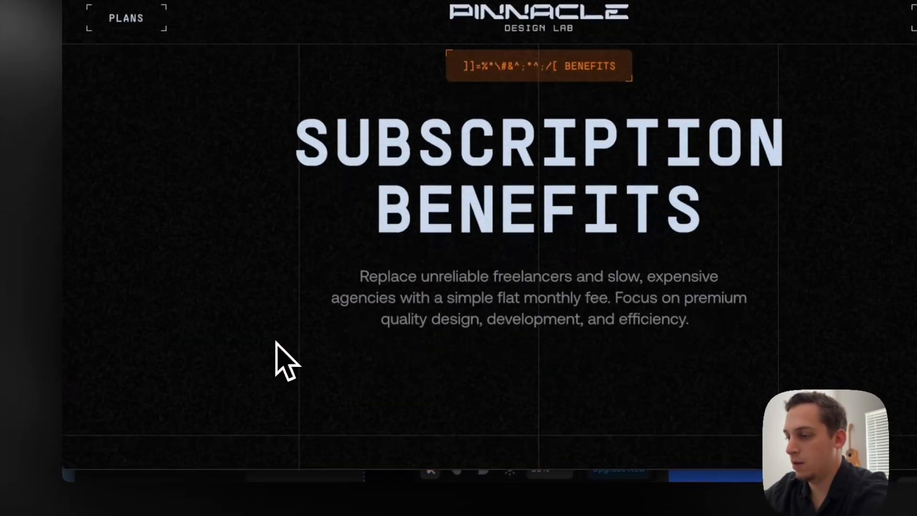
scroll(282, 361, "down", 4)
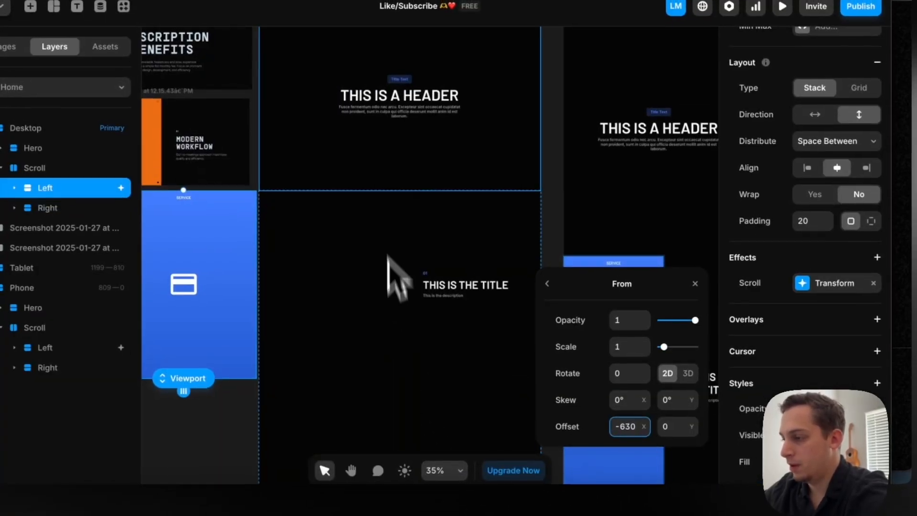
Check the transform's To effect, and preview the desktop page to see how the Left panel slides in while scrolling
left_click(555, 297)
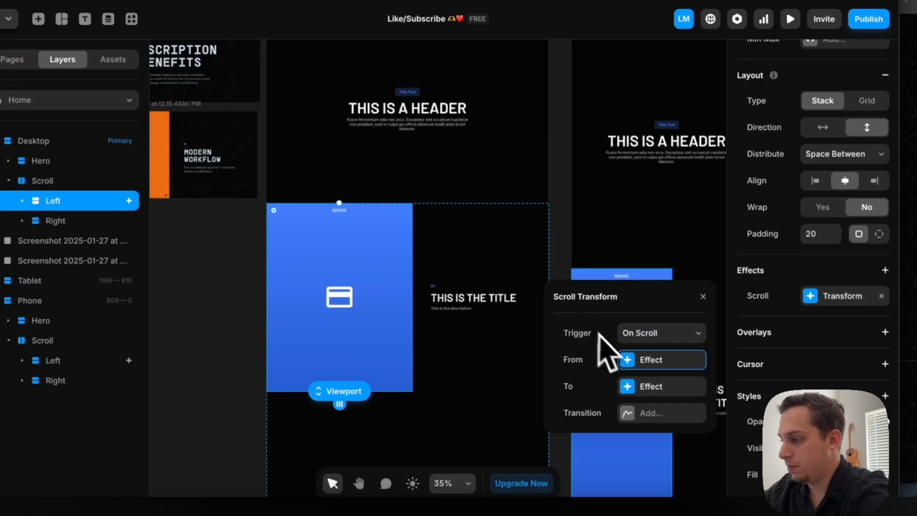
left_click(630, 386)
scroll(312, 191, "up", 5)
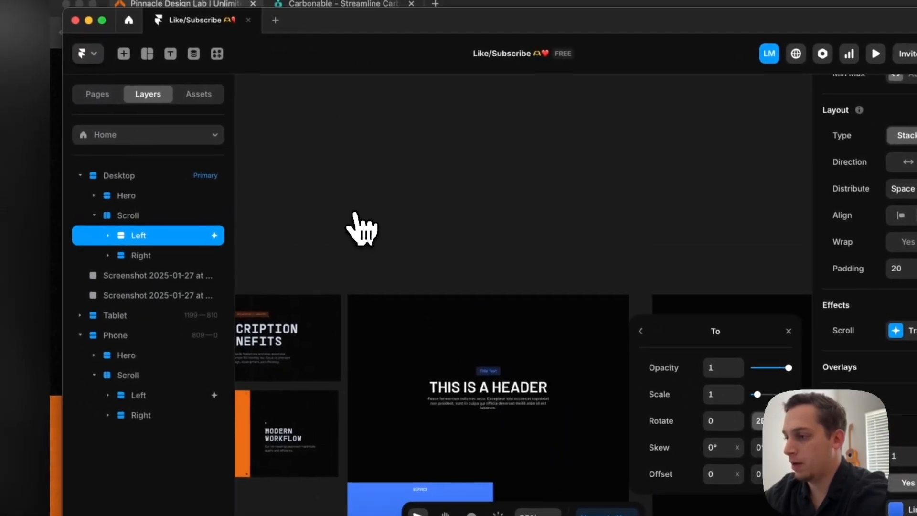
left_click(363, 275)
scroll(368, 294, "down", 10)
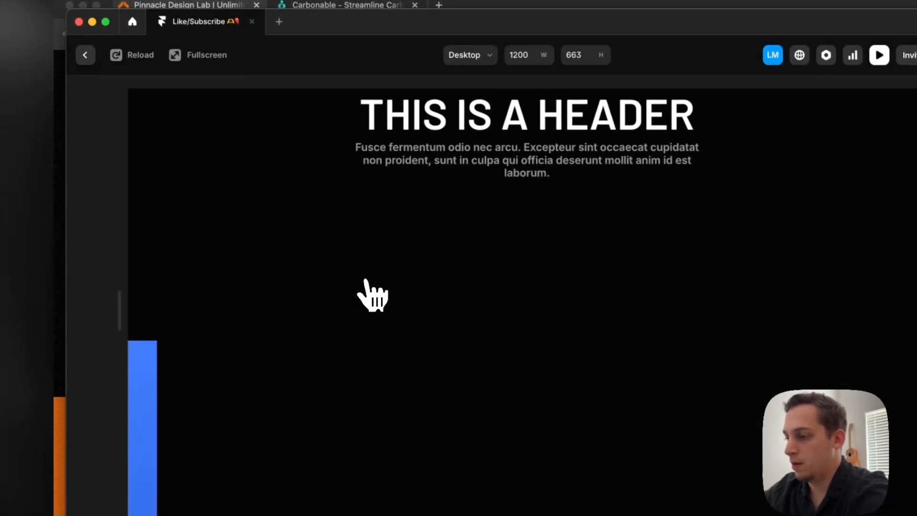
scroll(367, 286, "down", 10)
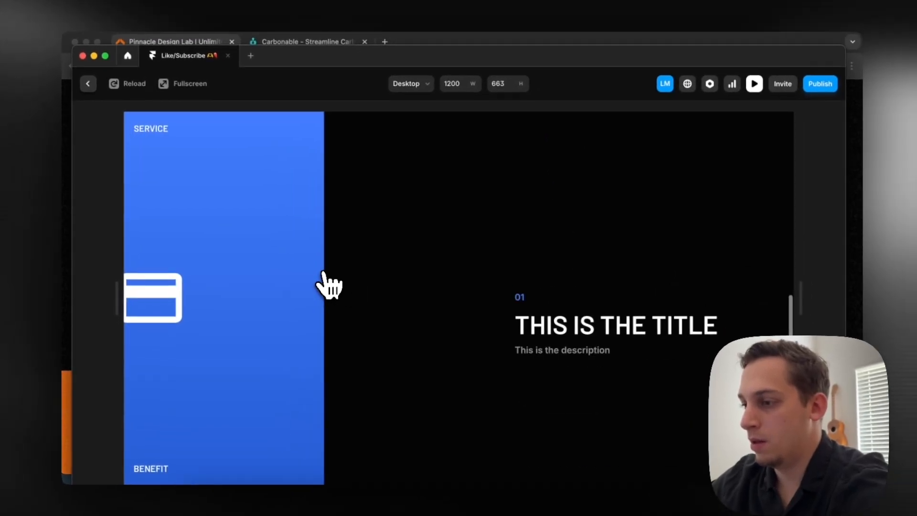
scroll(327, 285, "up", 15)
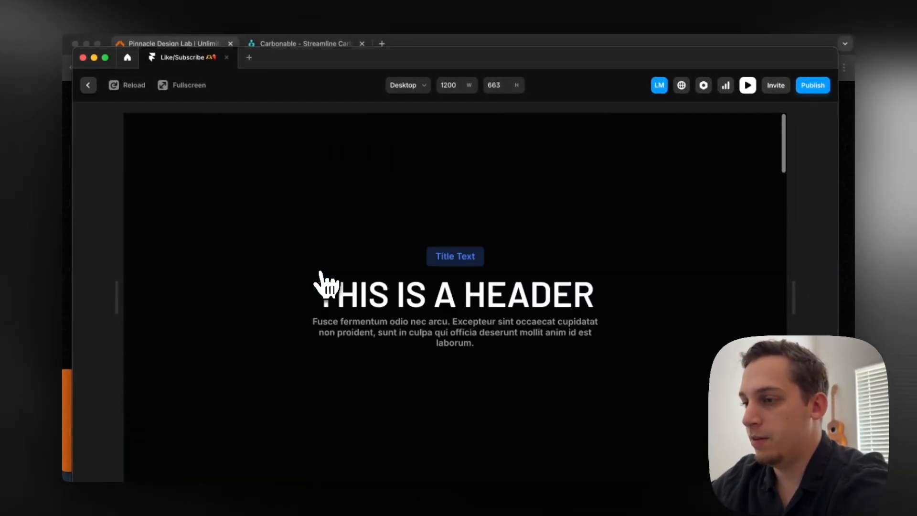
left_click(91, 85)
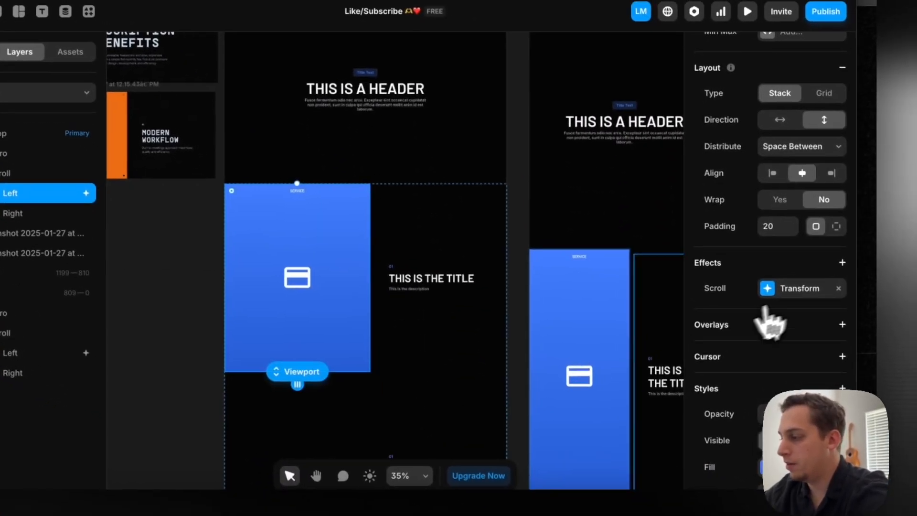
Set the Left stack's Scroll Transform trigger to Layer in View and open its From effect
left_click(766, 298)
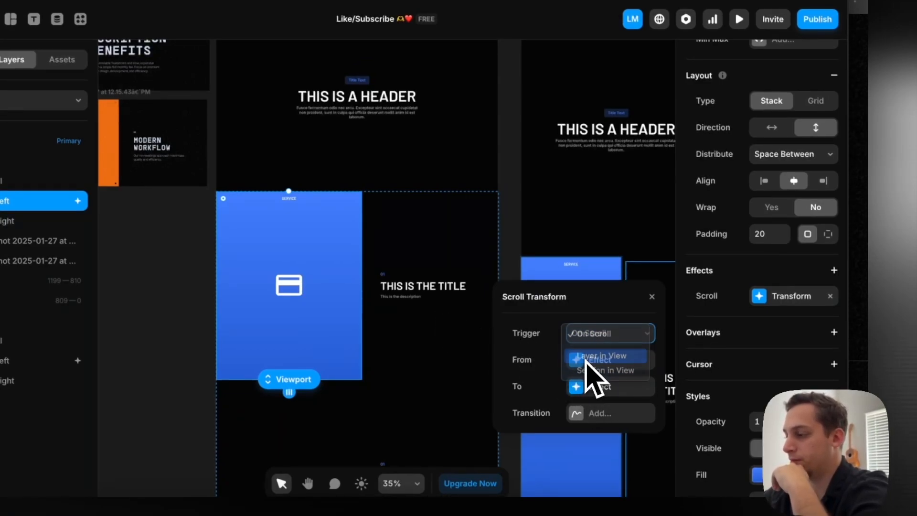
left_click(574, 362)
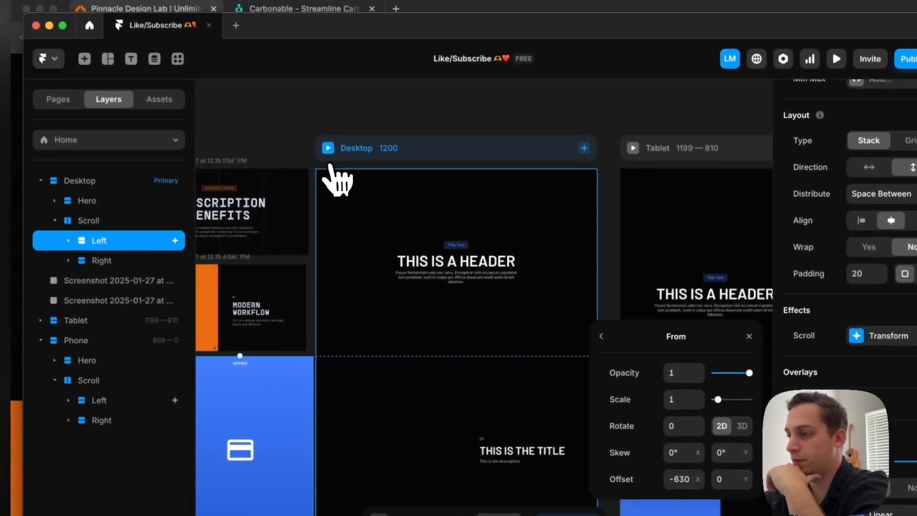
Preview the desktop page and scroll repeatedly between the header and title panels to check the Left panel's slide-in with the new trigger
left_click(324, 149)
scroll(348, 332, "down", 5)
scroll(359, 350, "down", 3)
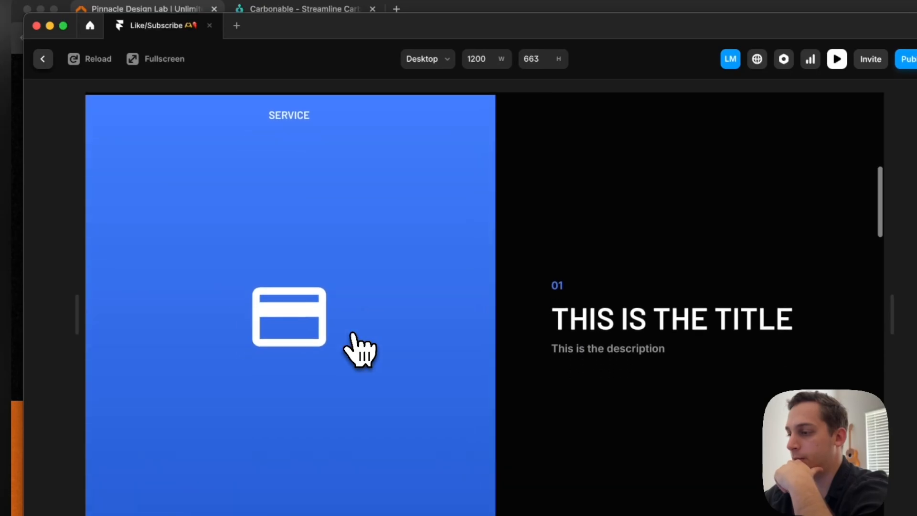
scroll(359, 351, "up", 5)
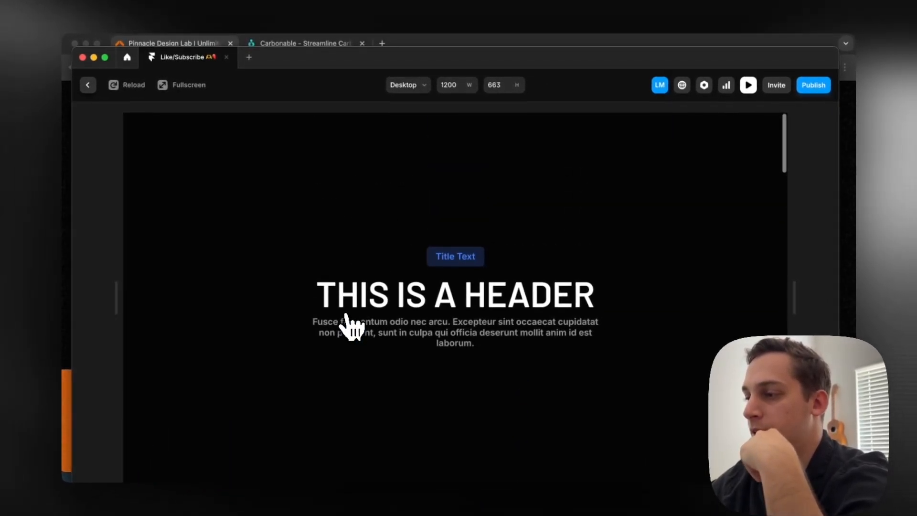
scroll(351, 327, "down", 6)
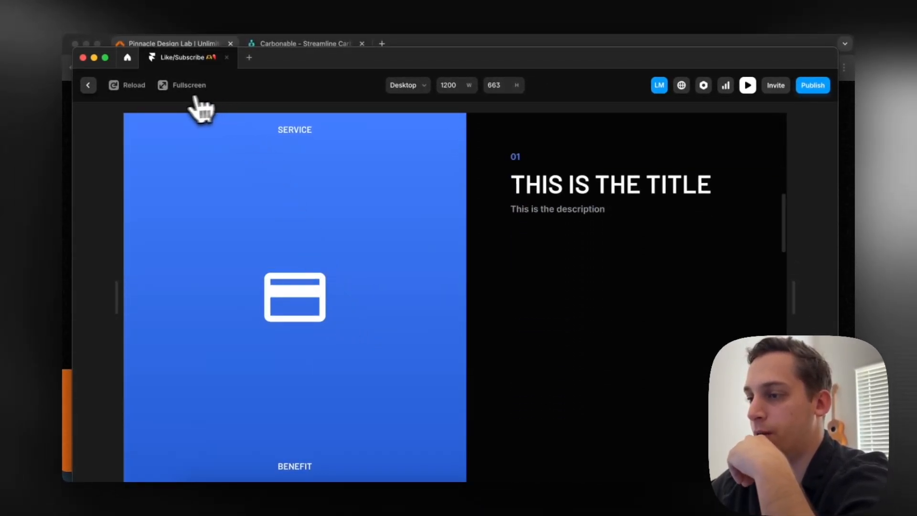
scroll(161, 153, "up", 3)
scroll(159, 155, "down", 3)
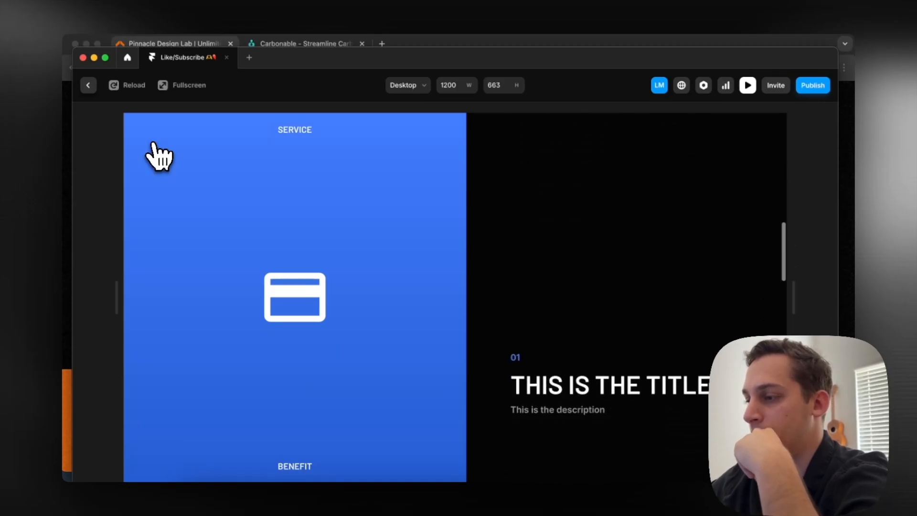
scroll(159, 155, "up", 3)
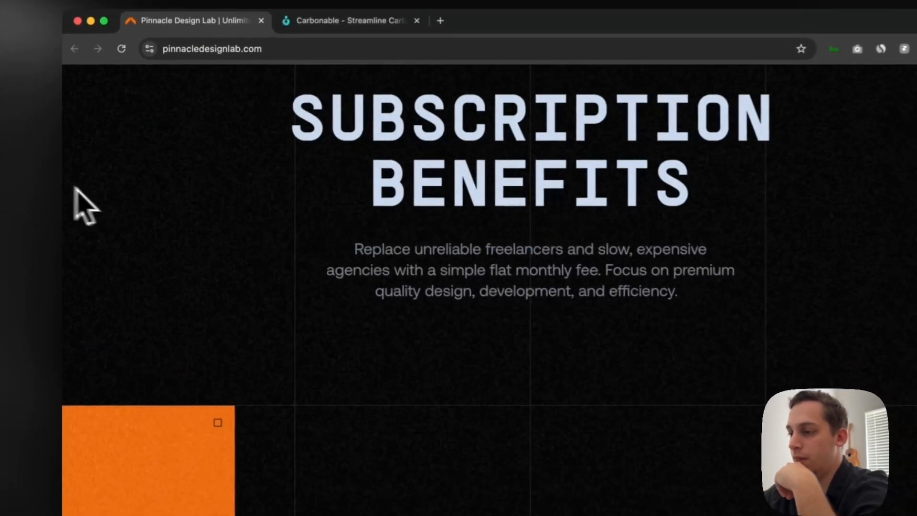
scroll(253, 277, "down", 8)
scroll(249, 264, "up", 10)
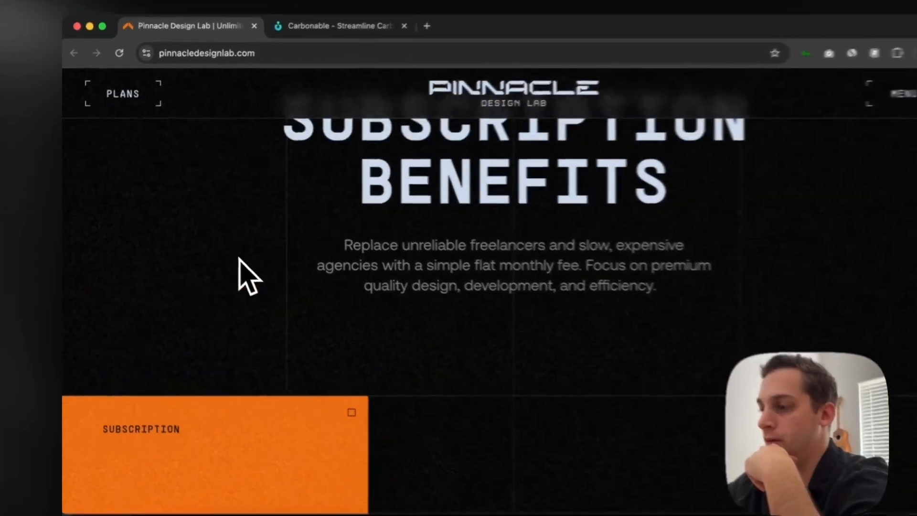
Examine how the orange panel and its icon change between the numbered benefits on the Pinnacle Design Lab page in Chrome
scroll(242, 260, "down", 5)
scroll(220, 253, "down", 3)
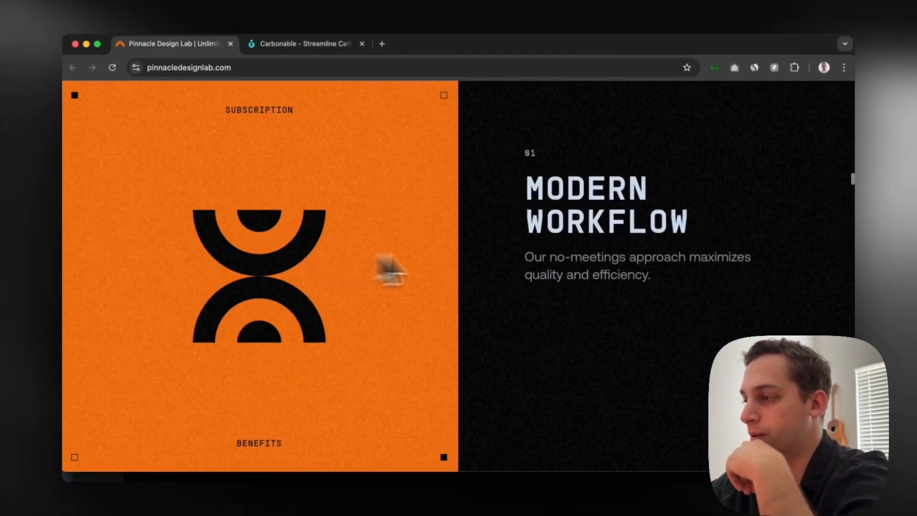
scroll(510, 201, "up", 3)
scroll(508, 188, "down", 3)
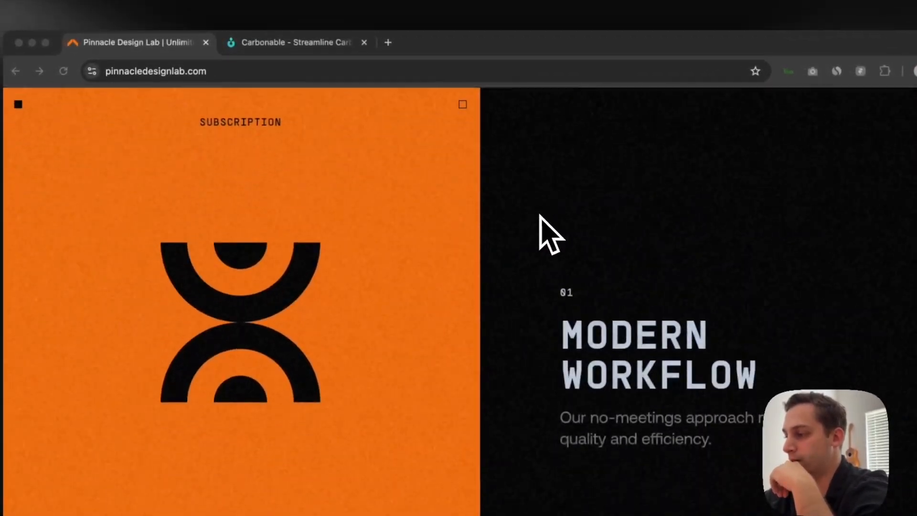
scroll(540, 215, "down", 5)
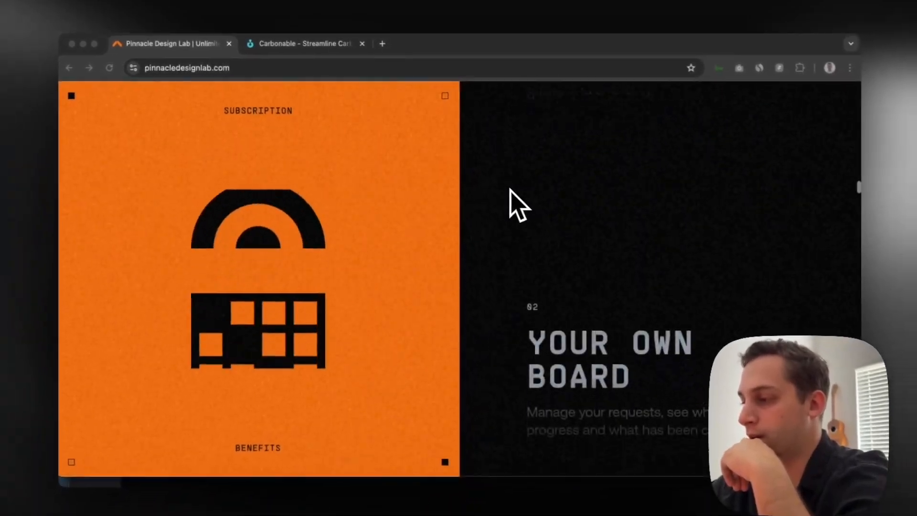
scroll(510, 190, "down", 3)
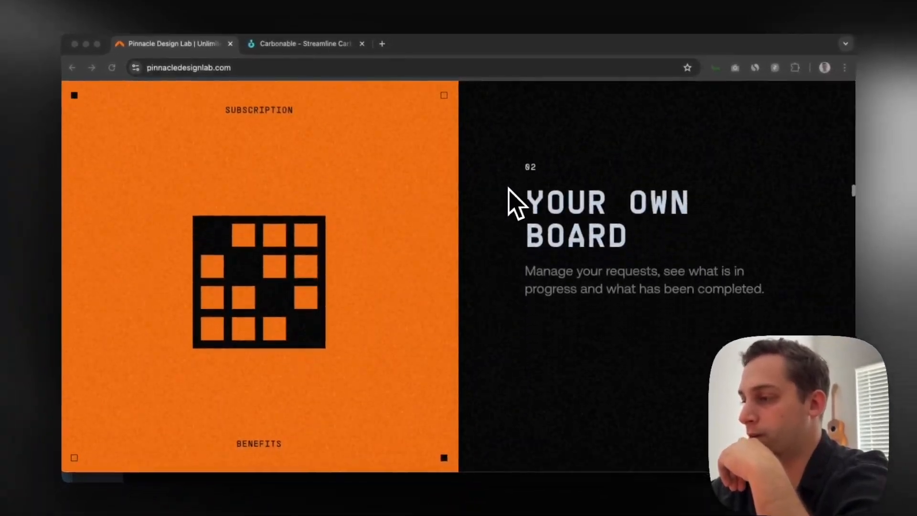
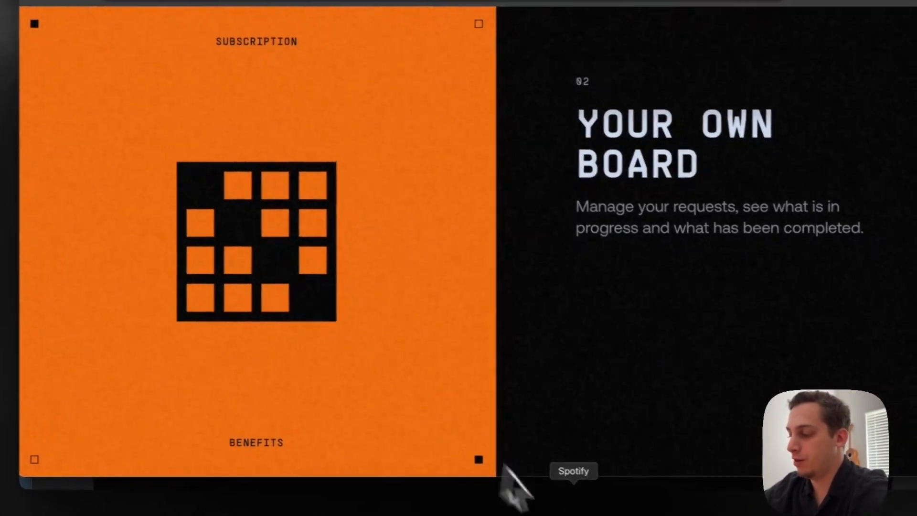
Return to Framer, leave the preview, and add a scroll section named 1 to the first title Stack inside Right
left_click(499, 514)
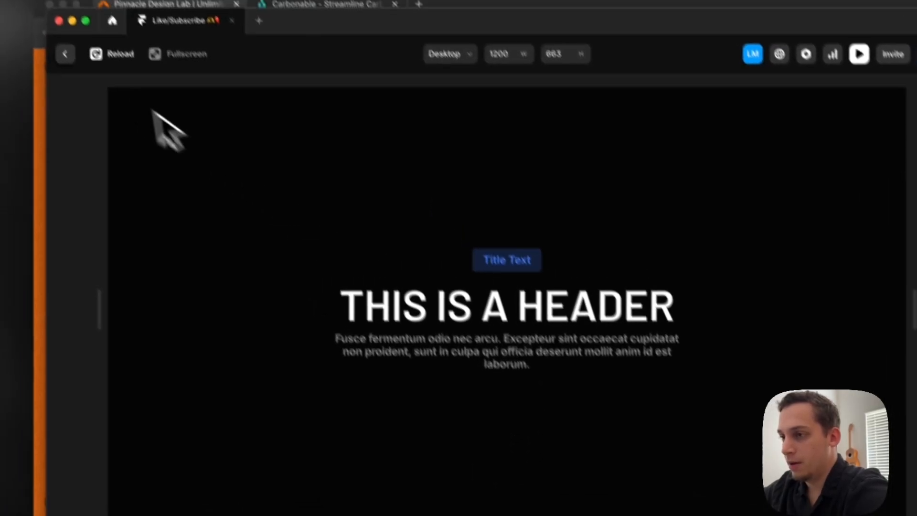
left_click(94, 89)
scroll(543, 304, "down", 1)
scroll(544, 322, "down", 4)
left_click(508, 240)
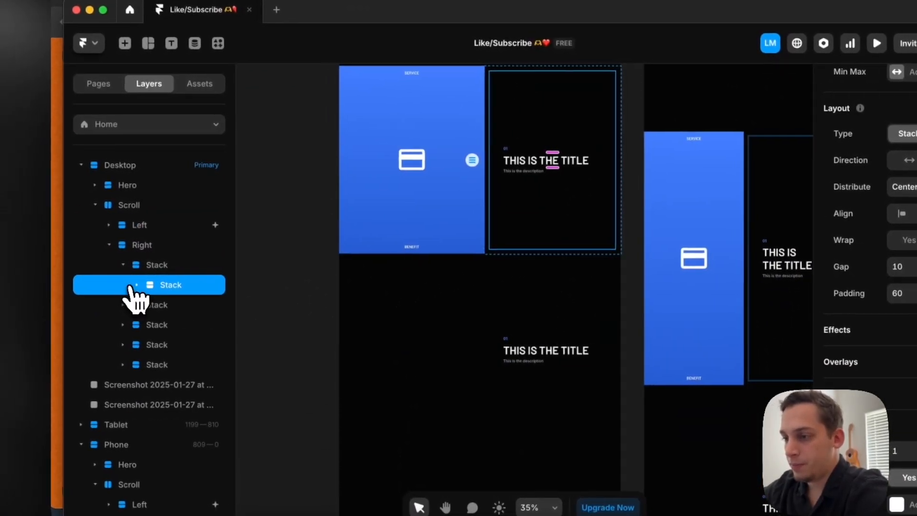
left_click(133, 285)
left_click(123, 266)
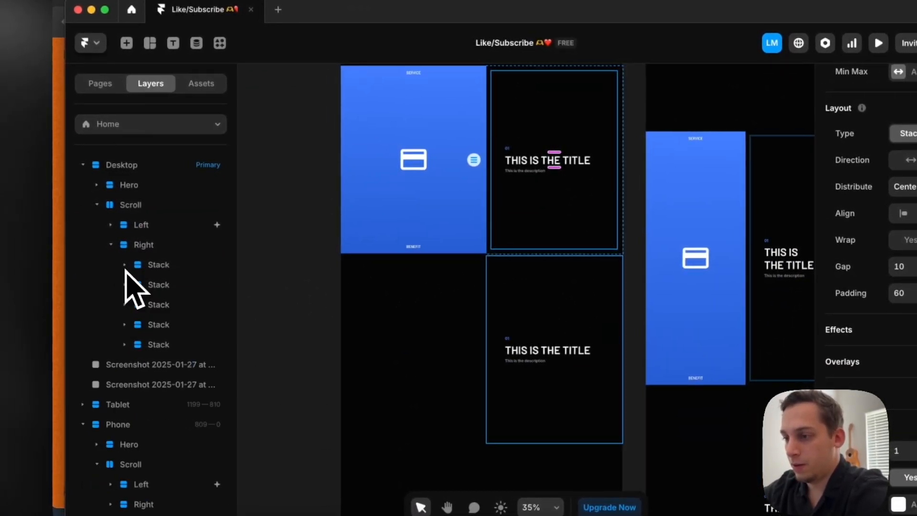
left_click(160, 272)
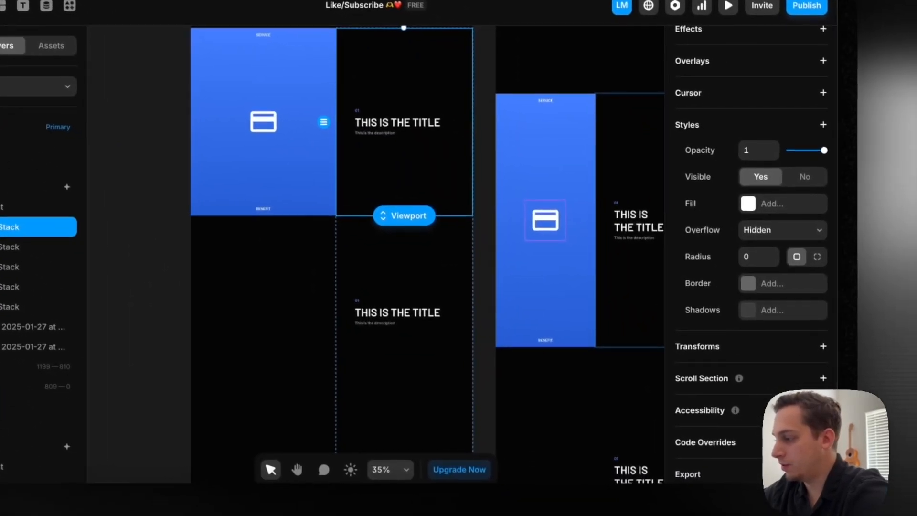
left_click(821, 377)
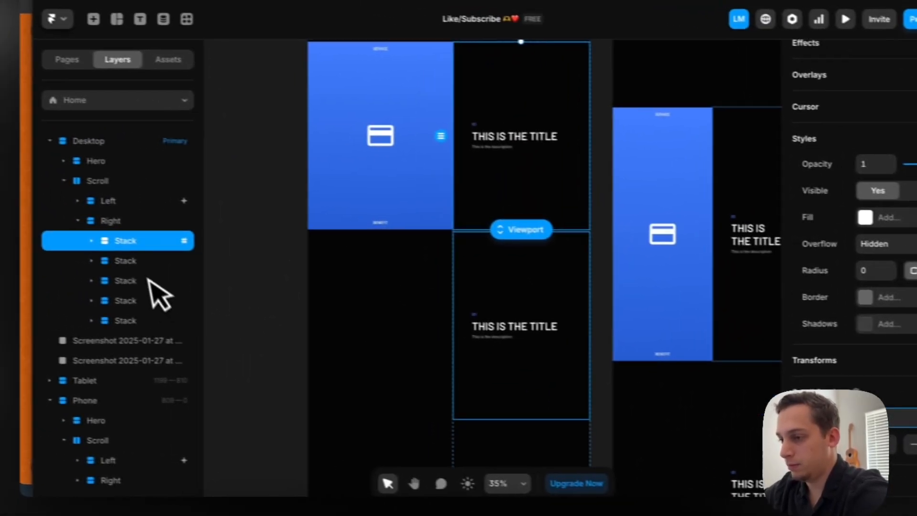
Give the second and third title Stacks inside Right scroll sections named 2 and 3
left_click(29, 245)
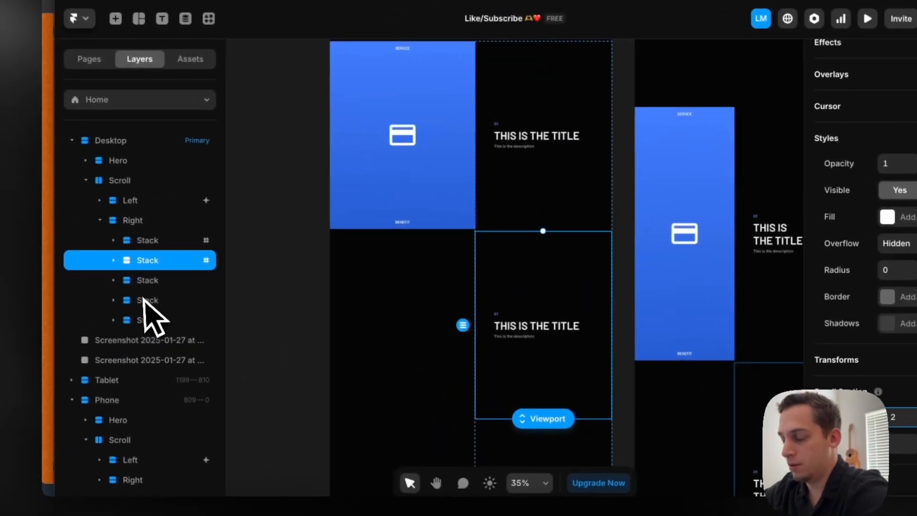
left_click(12, 273)
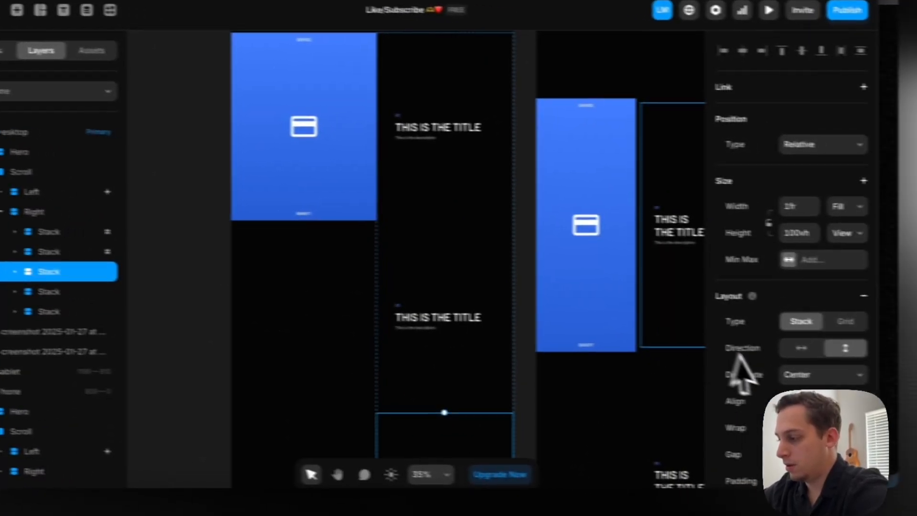
scroll(740, 373, "down", 5)
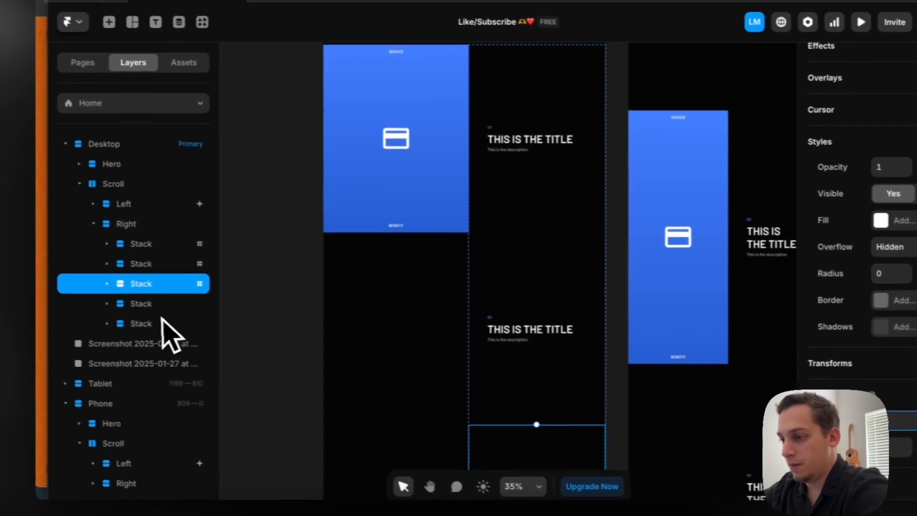
Give the fourth and fifth title Stacks inside Right scroll sections named 4 and 5
left_click(11, 287)
scroll(784, 380, "down", 5)
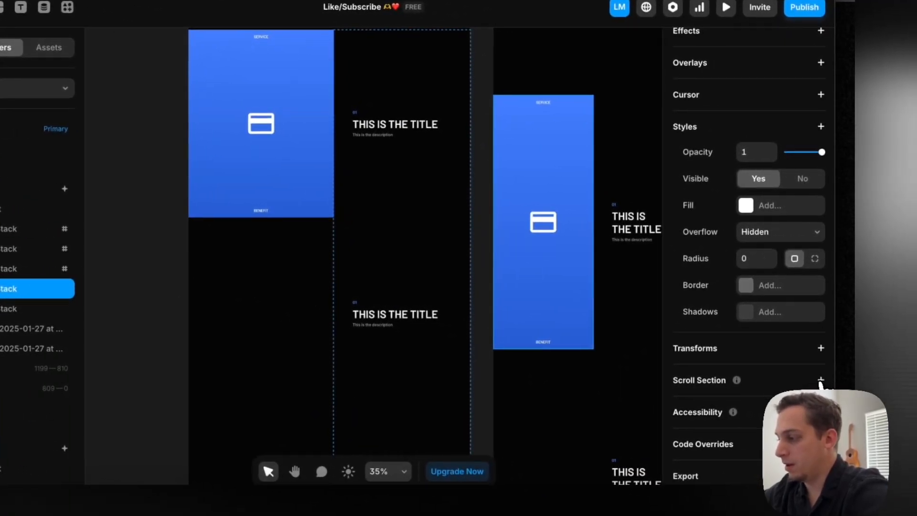
type("4")
key("Return")
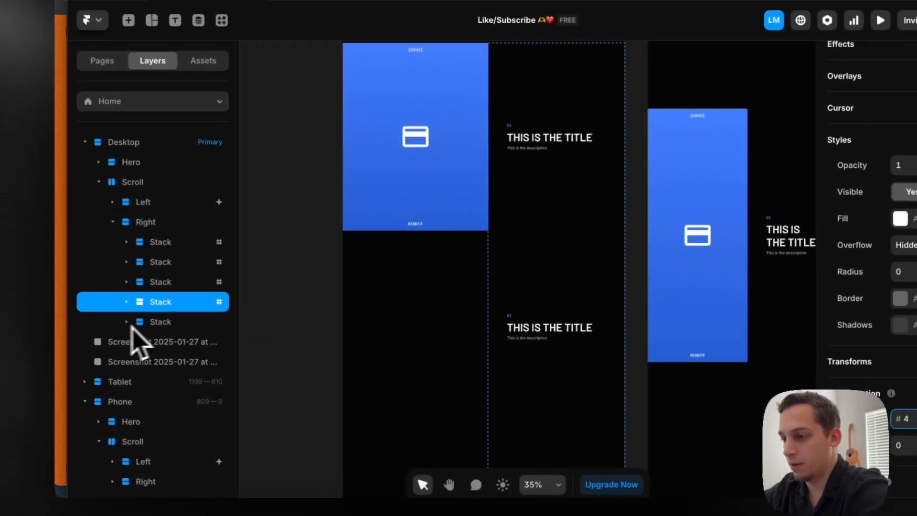
left_click(9, 308)
scroll(771, 302, "down", 5)
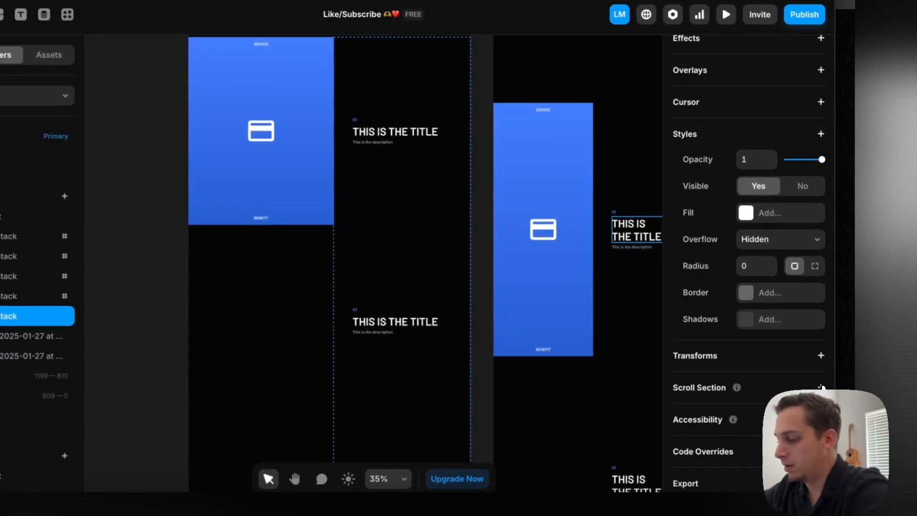
left_click(479, 329)
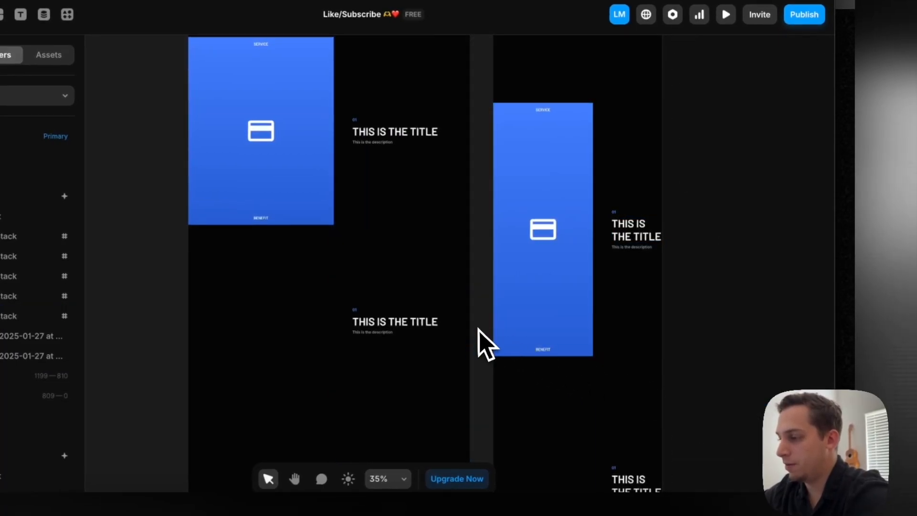
Add a Scroll Variant effect with the Section in View trigger to the desktop page's Icon Switcher
scroll(480, 330, "down", 4)
left_click(325, 193, "super")
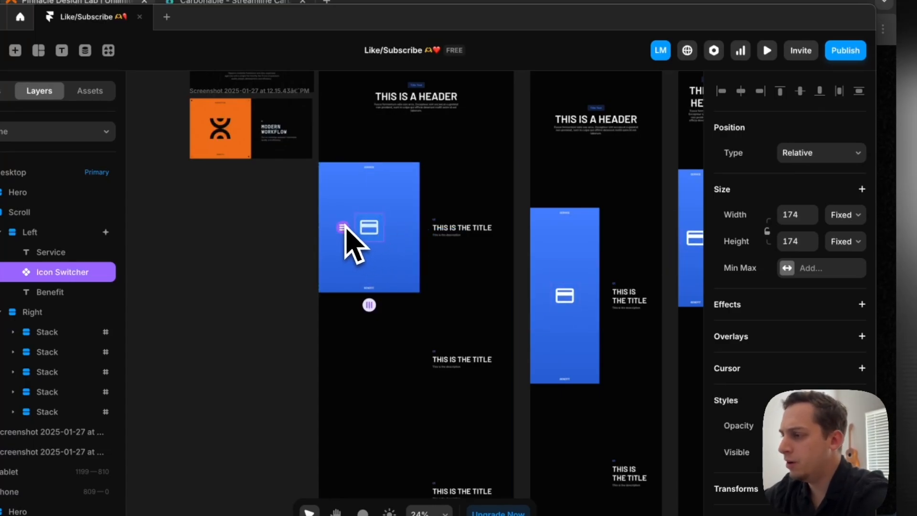
left_click(443, 266, "super")
left_click(378, 232, "super")
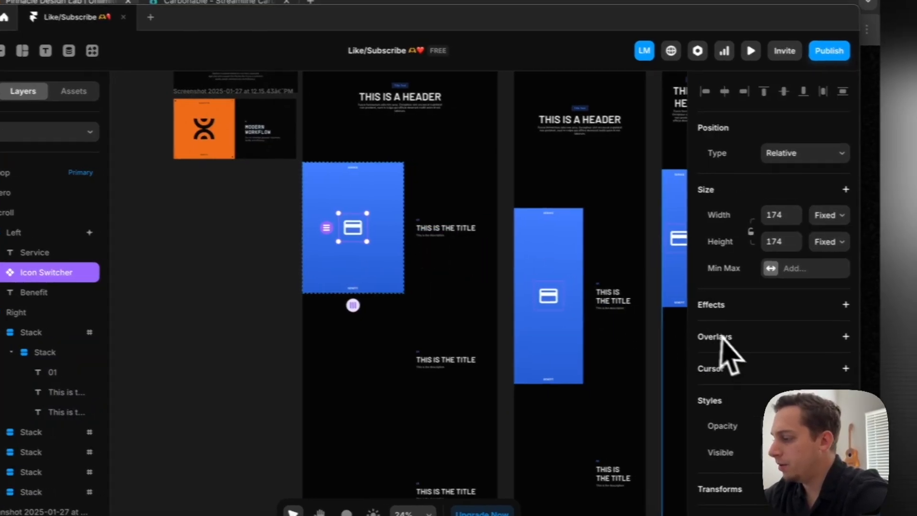
scroll(731, 351, "down", 4)
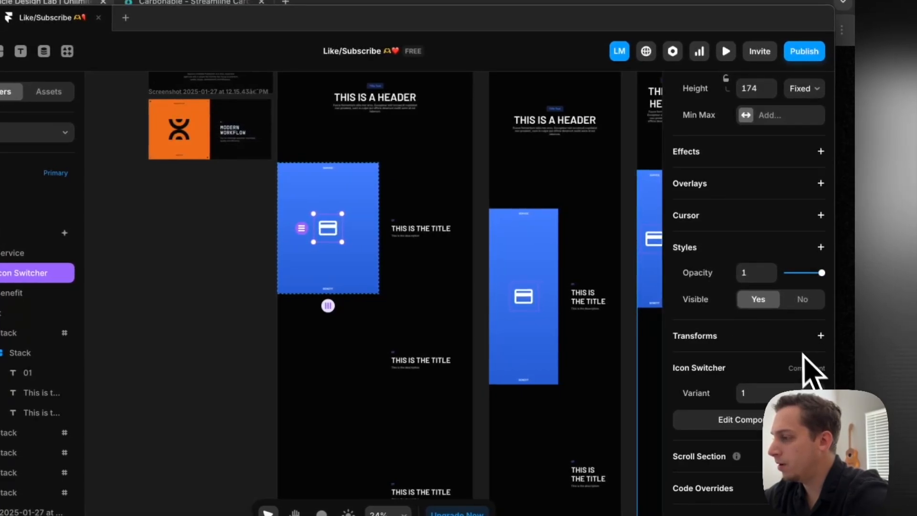
left_click(820, 153)
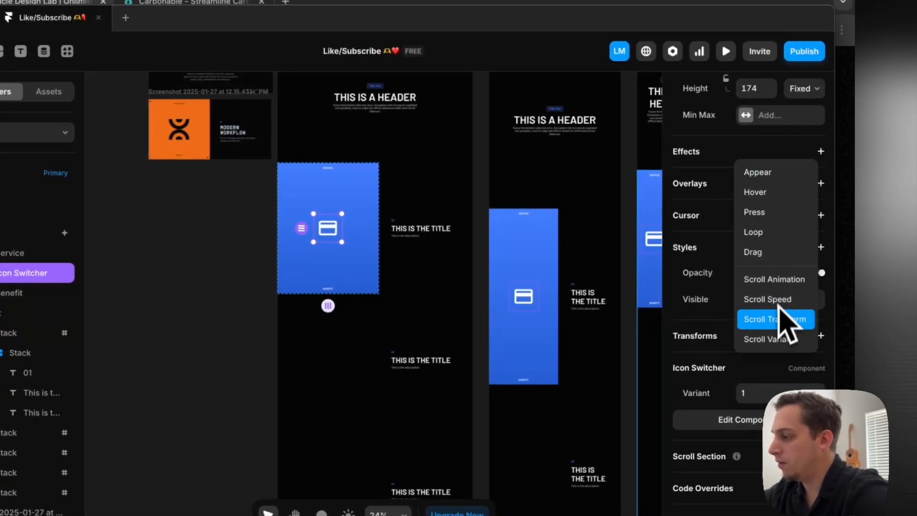
left_click(769, 339)
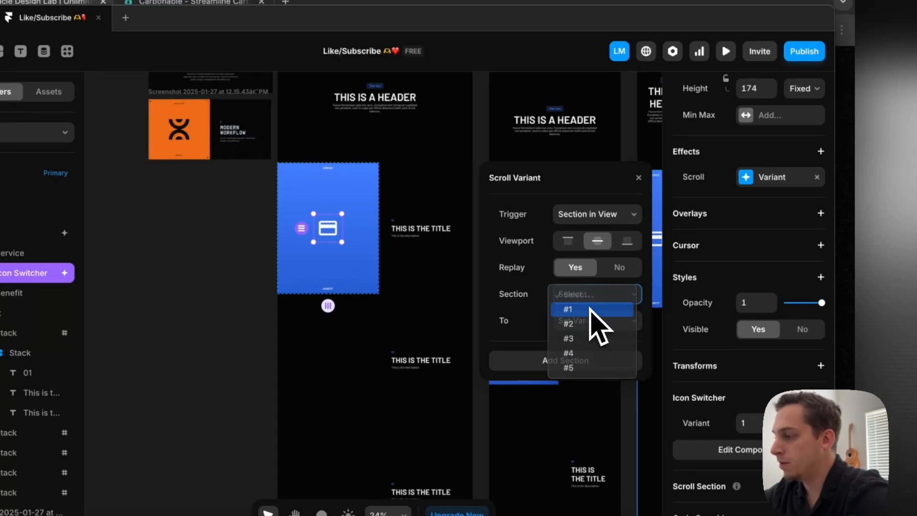
Set the Scroll Variant effect to switch to variant 2 at section #2
left_click(585, 320)
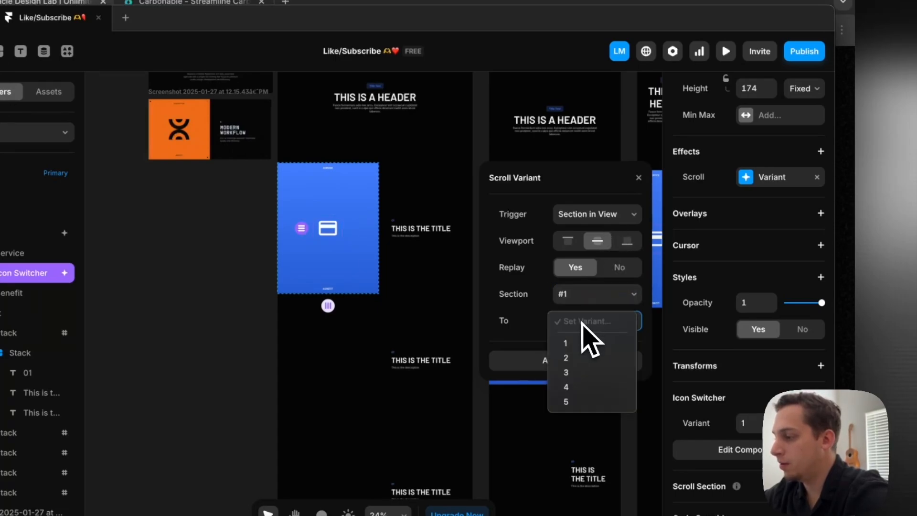
left_click(583, 359)
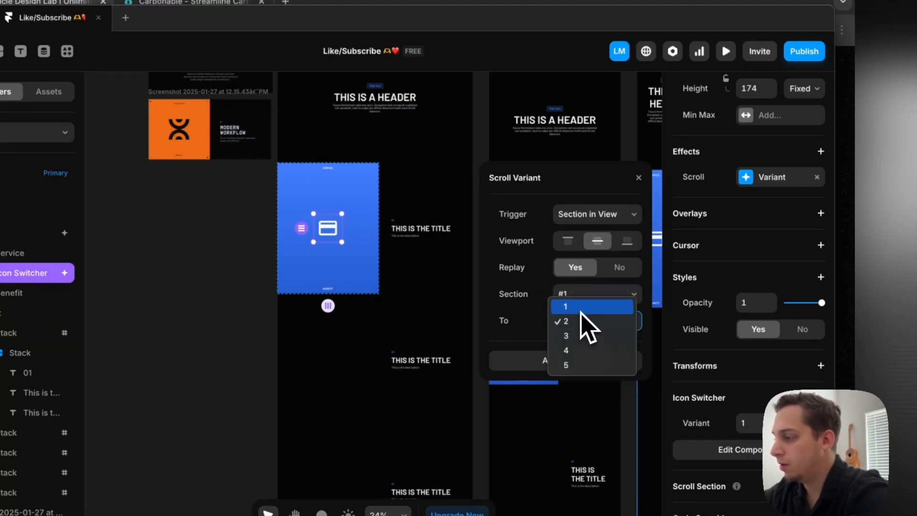
left_click(577, 322)
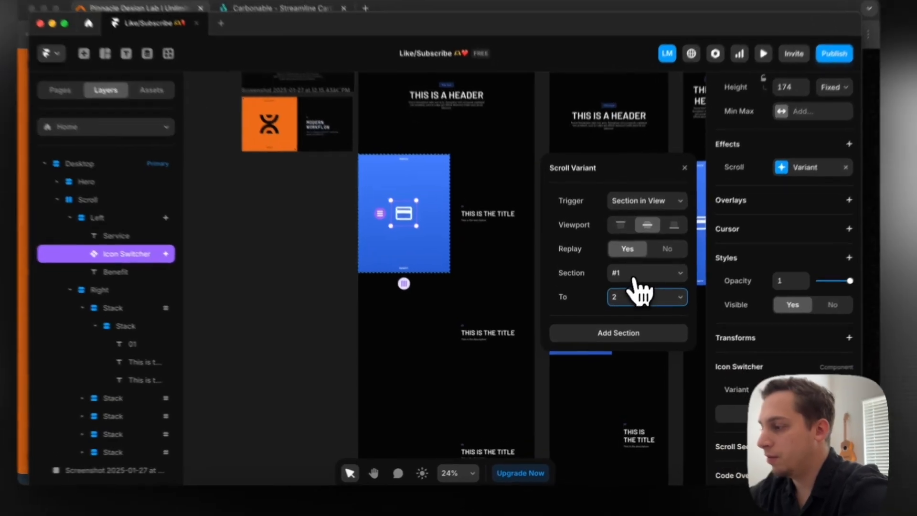
left_click(621, 288)
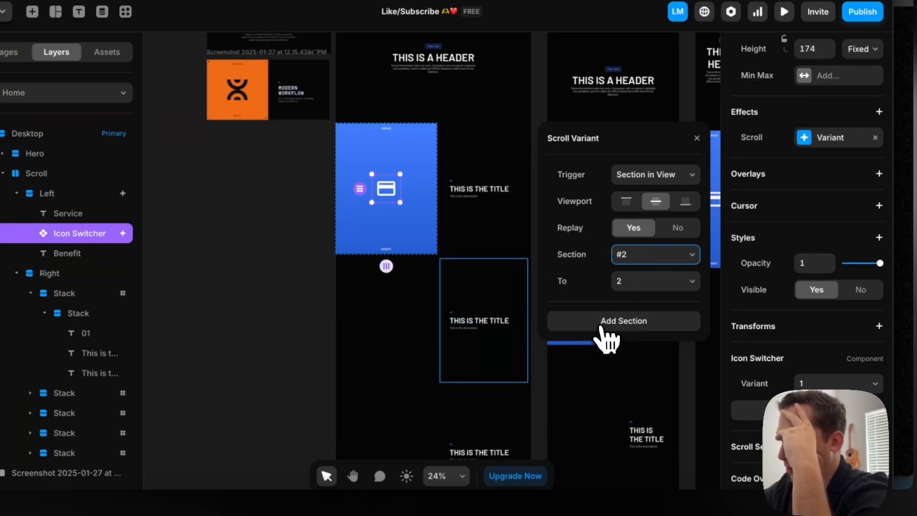
Add another section to the Scroll Variant effect that switches to variant 3 at section #3
left_click(600, 327)
left_click(664, 322)
left_click(641, 366)
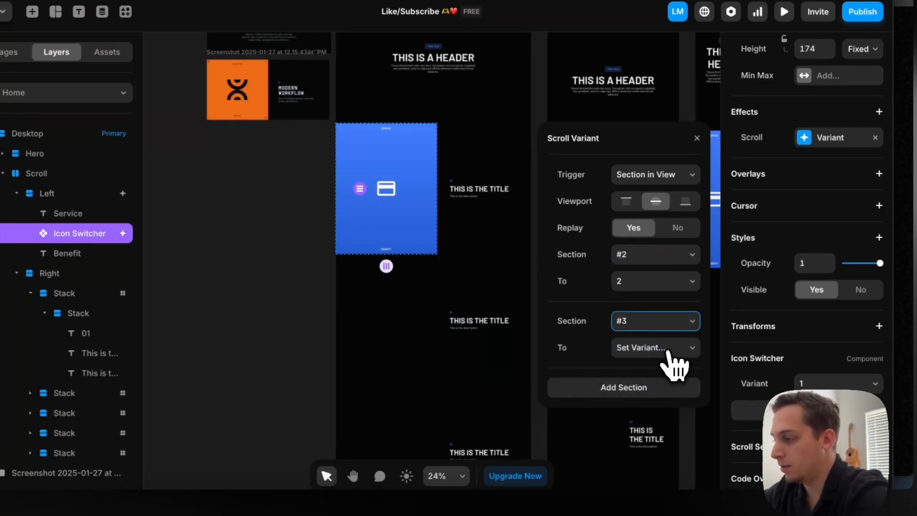
left_click(666, 351)
left_click(637, 400)
Add two more Scroll Variant entries that switch section #4 to variant 4 and section #5 to variant 5
left_click(670, 387)
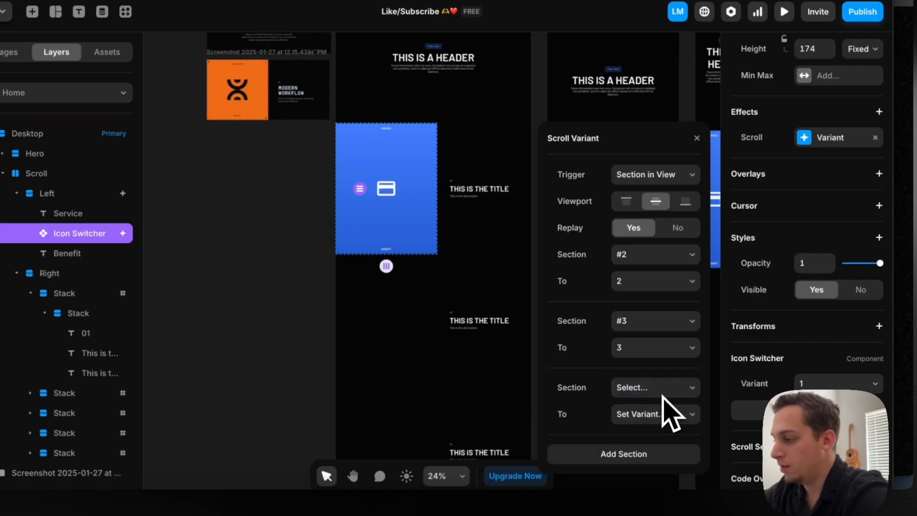
left_click(648, 389)
left_click(625, 445)
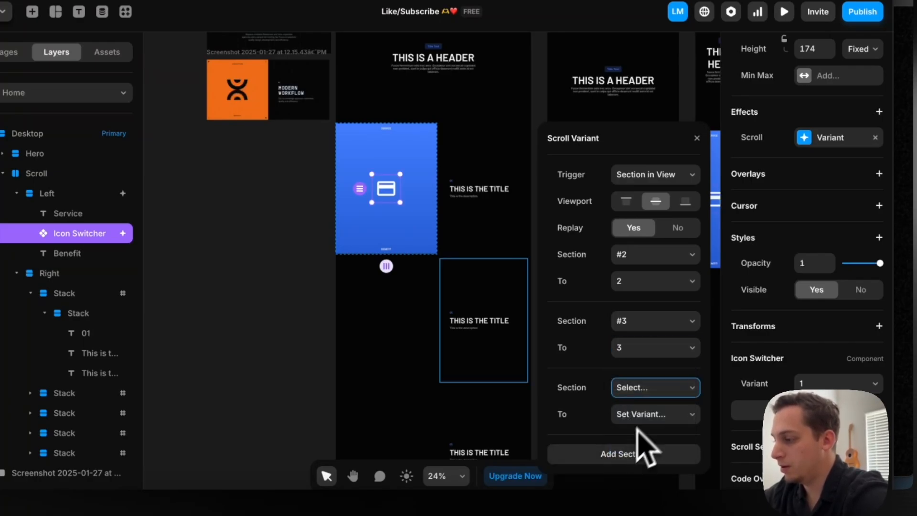
left_click(647, 415)
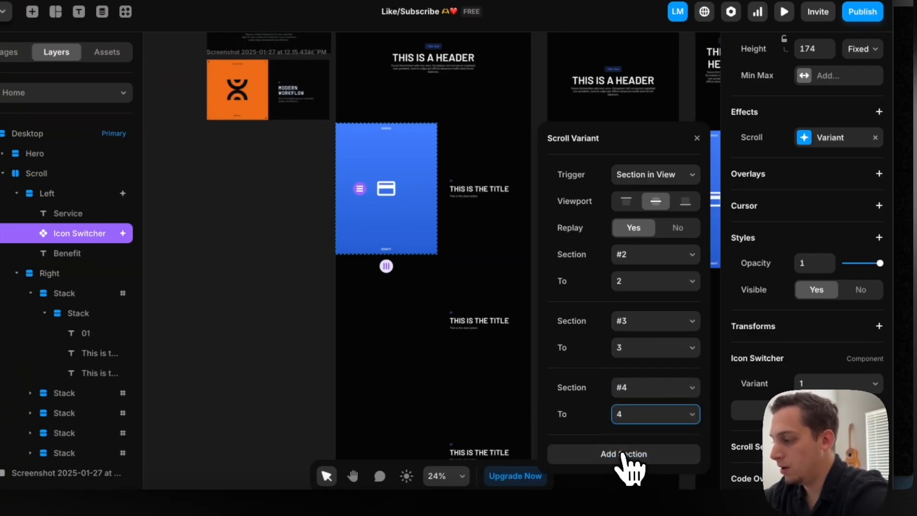
left_click(625, 456)
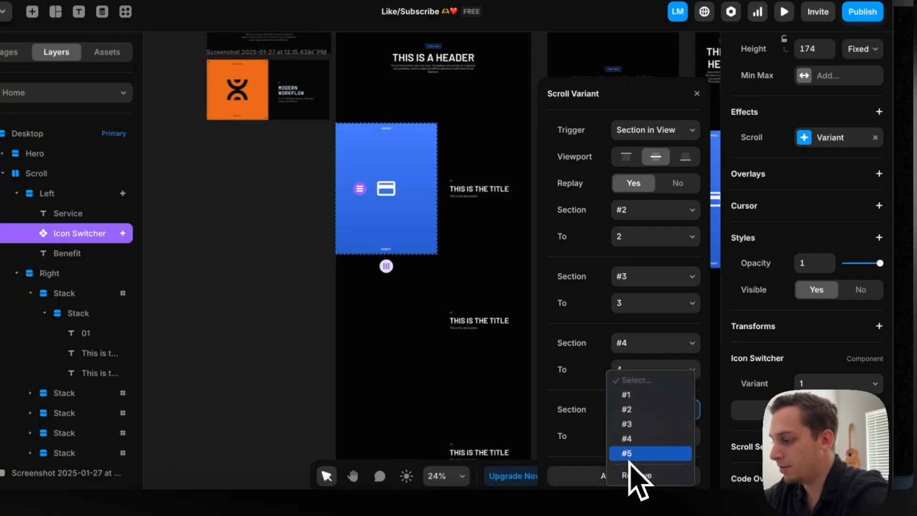
left_click(629, 458)
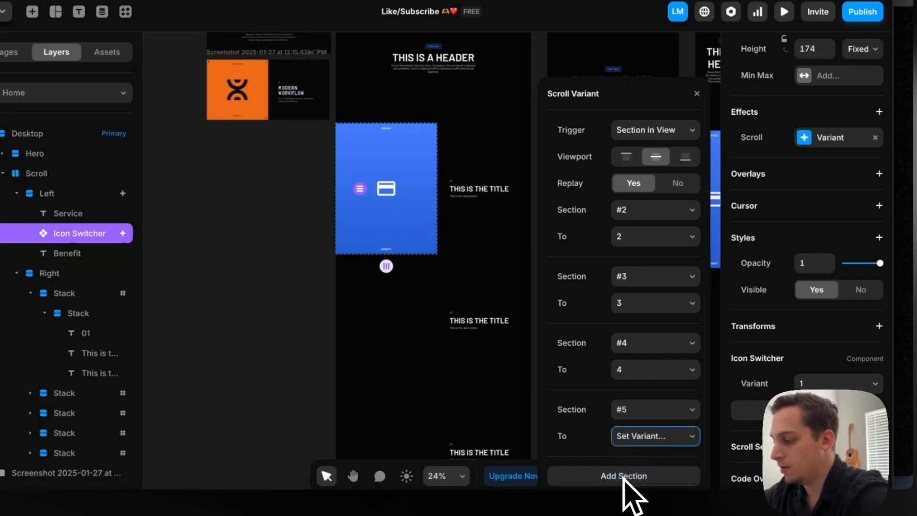
left_click(328, 317)
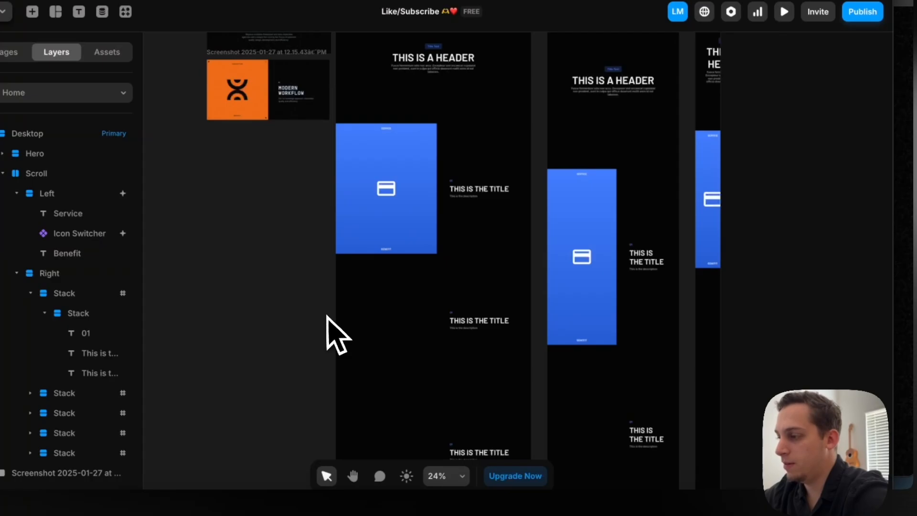
Preview the desktop page and scroll through the title panels to check how the icon changes at each section
scroll(328, 317, "down", 3)
scroll(328, 317, "up", 2)
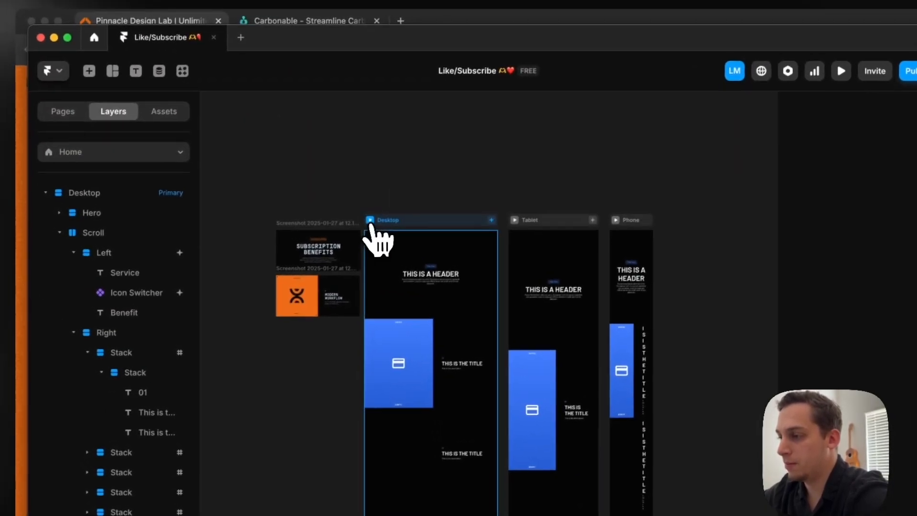
left_click(370, 221)
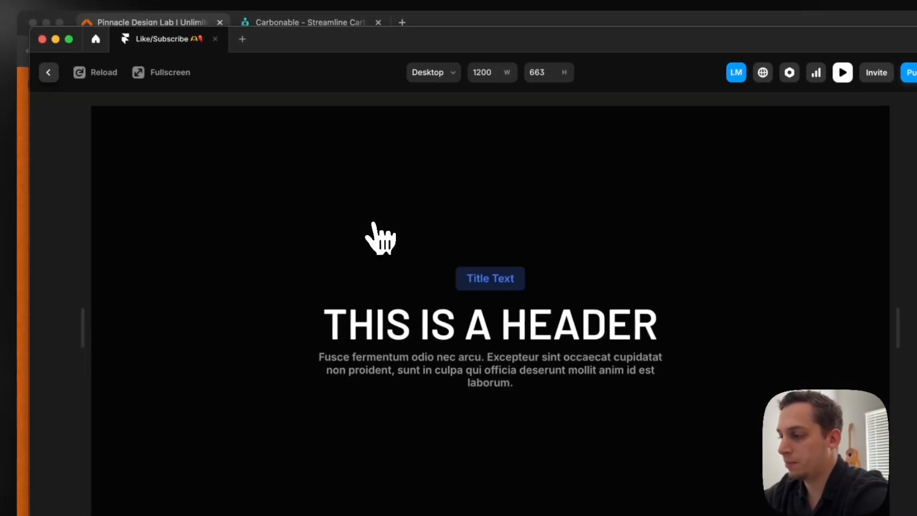
scroll(379, 235, "down", 10)
scroll(367, 283, "down", 5)
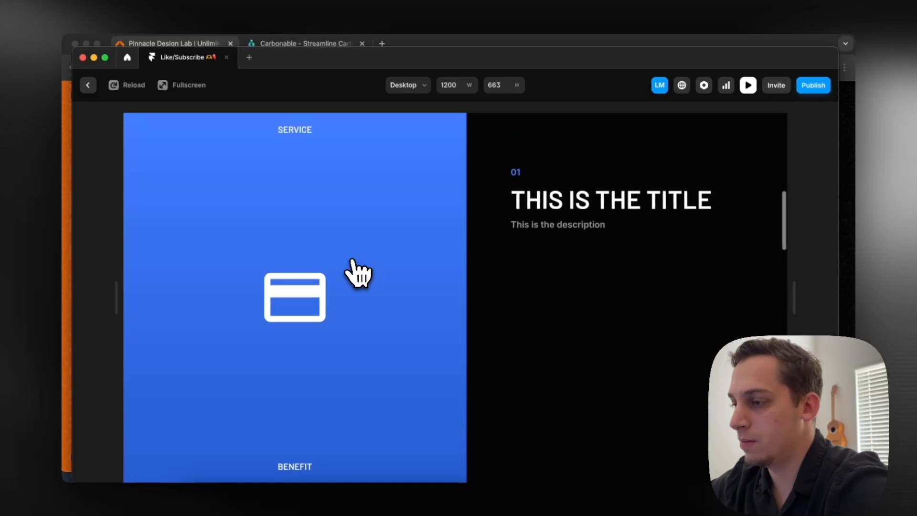
scroll(356, 275, "down", 5)
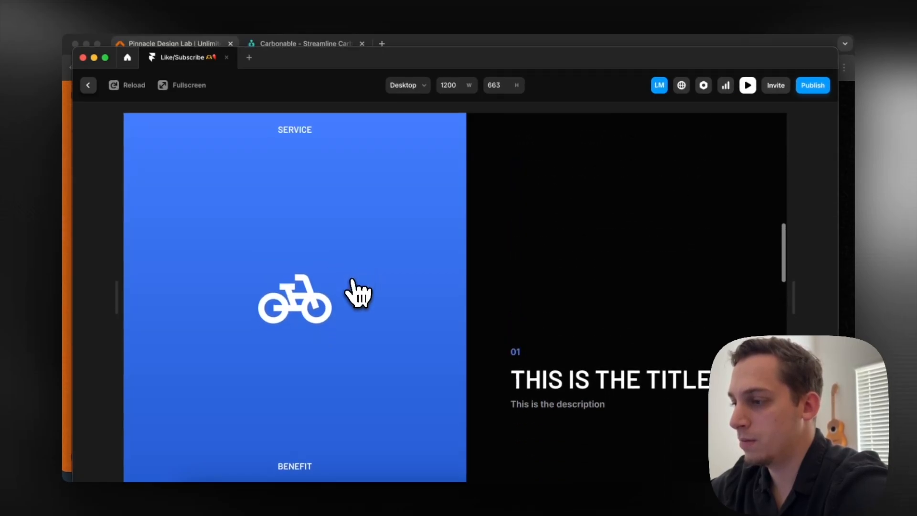
scroll(356, 294, "down", 5)
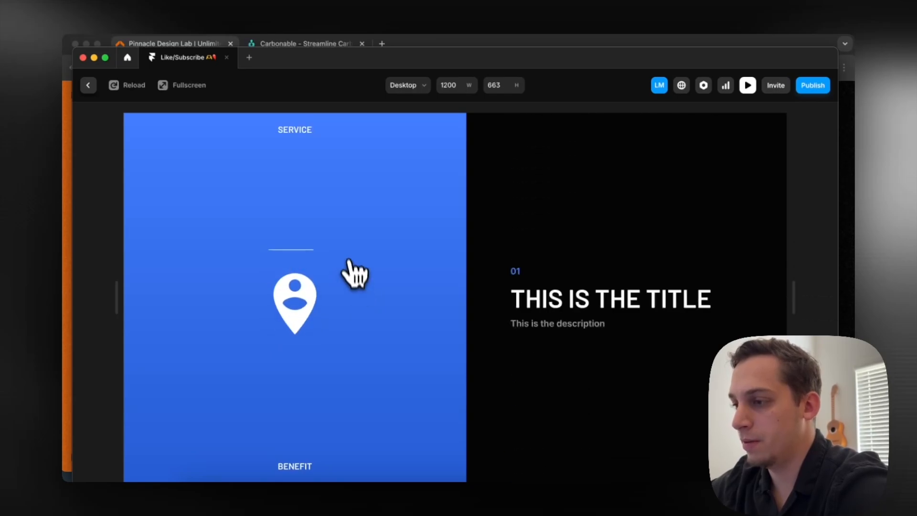
scroll(356, 277, "down", 5)
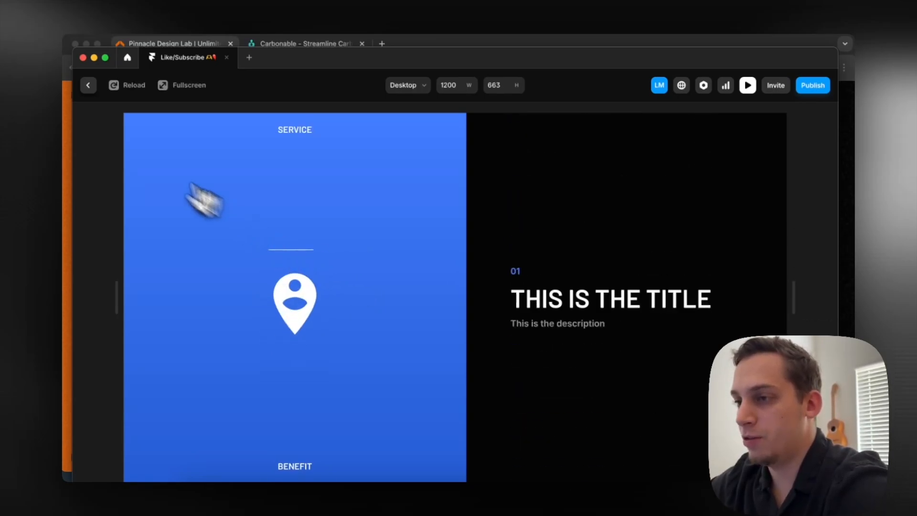
Leave the preview and open the Icon Switcher component to inspect its icon variants, including variants 3 to 5, and return to the Home page
left_click(88, 85)
left_click(393, 342)
double_click(393, 343)
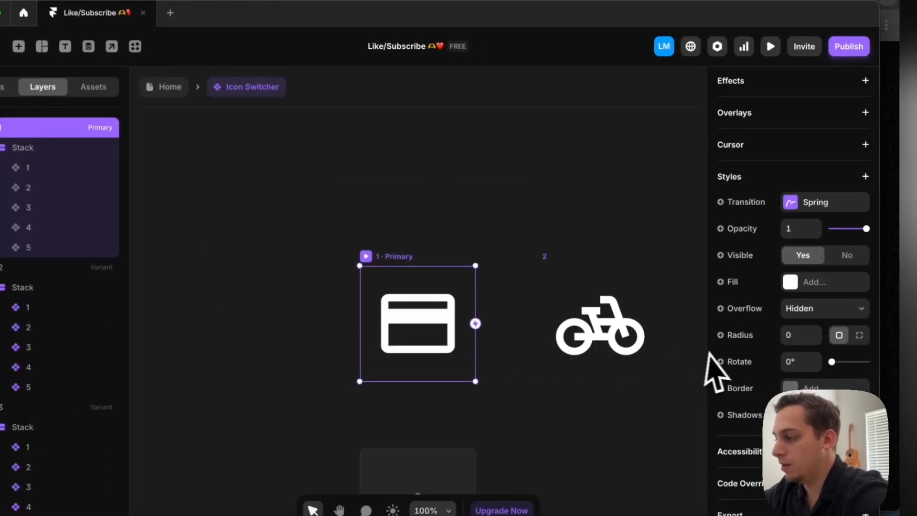
scroll(686, 365, "right", 10)
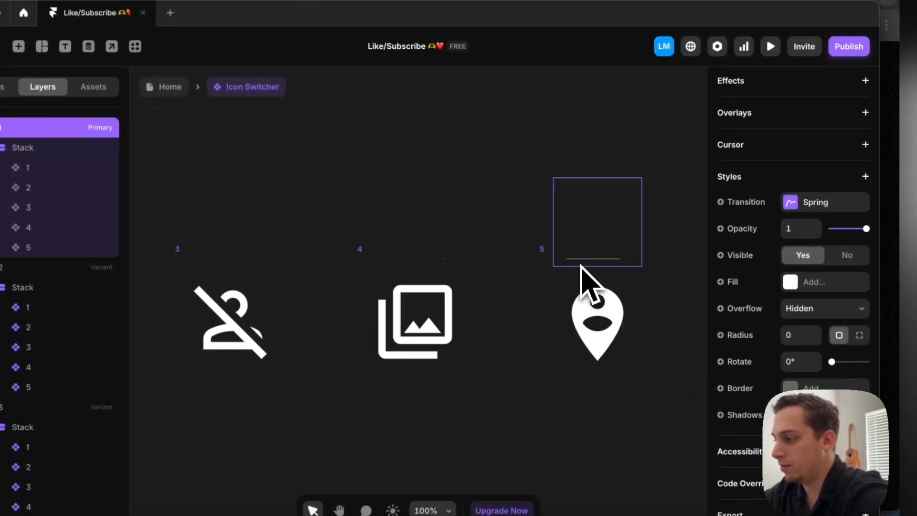
left_click(579, 270)
left_click(446, 200)
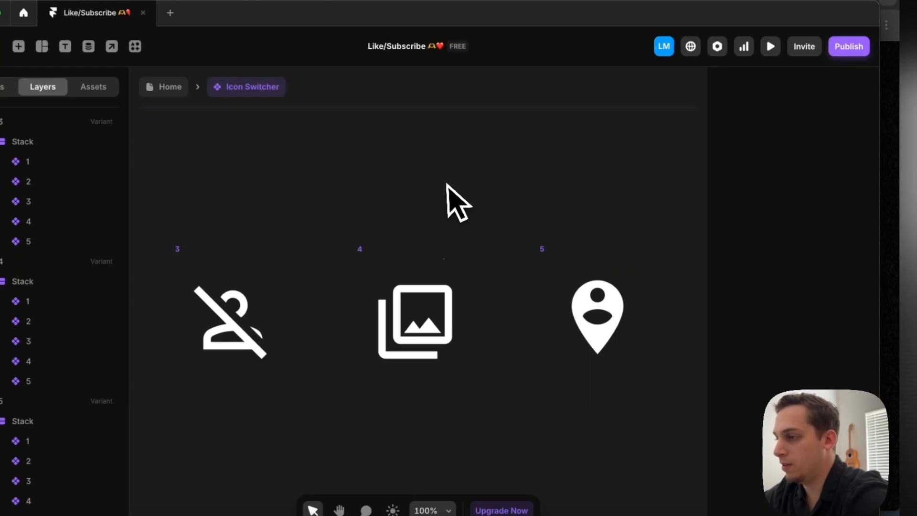
left_click(168, 86)
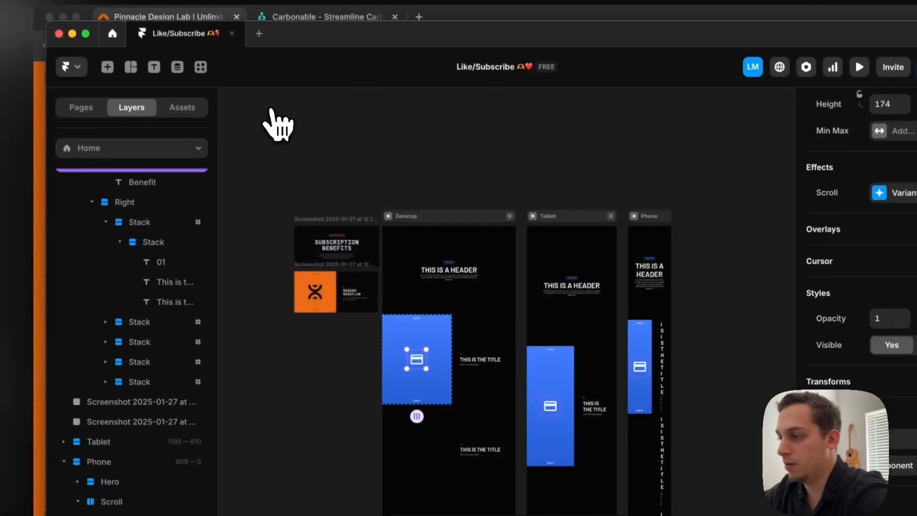
Preview the desktop page and scroll through the sections and back to check the icon transitions, finishing in the editor
left_click(390, 217)
scroll(424, 348, "down", 10)
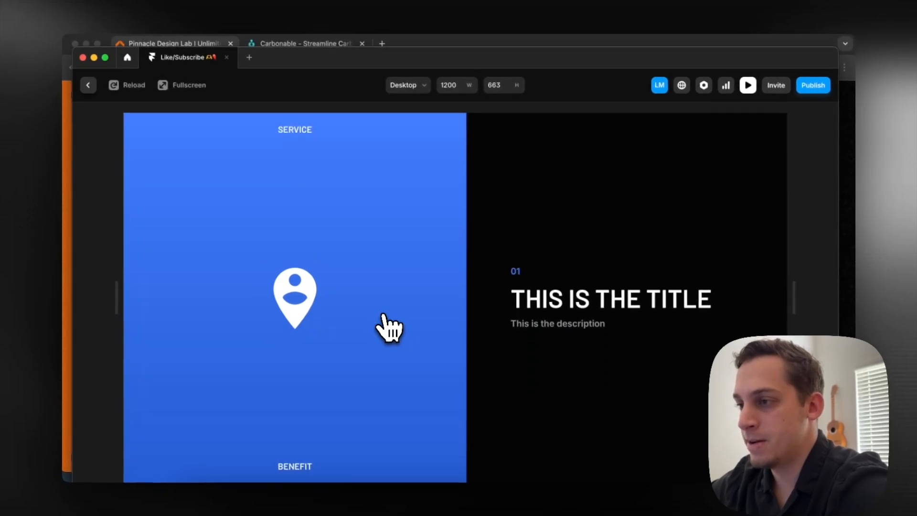
scroll(383, 315, "up", 20)
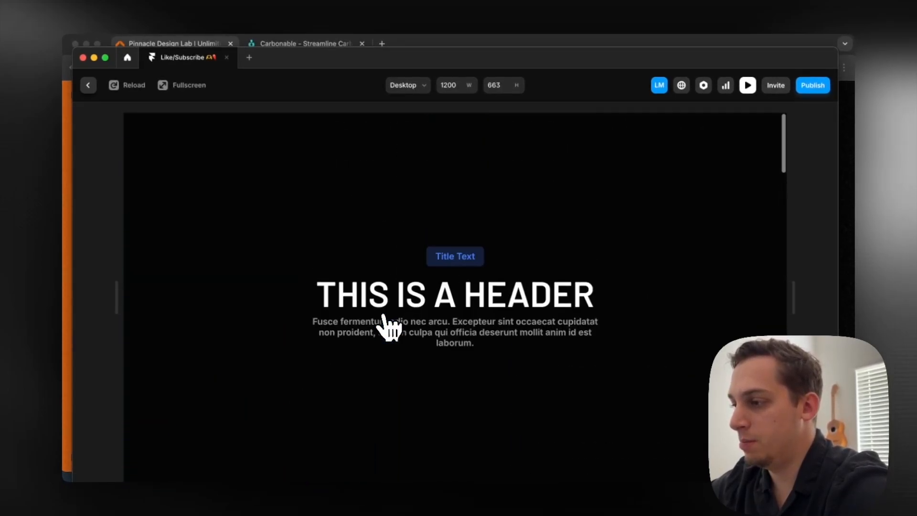
scroll(384, 315, "down", 9)
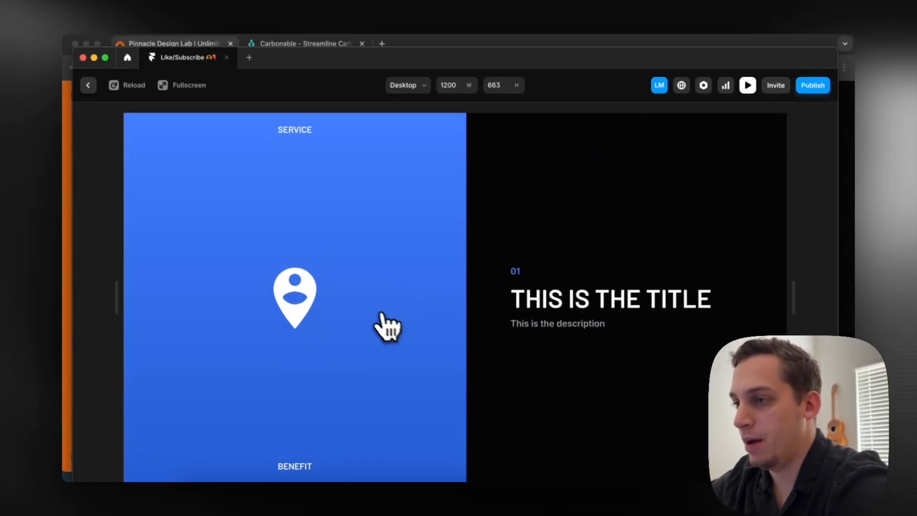
left_click(88, 85)
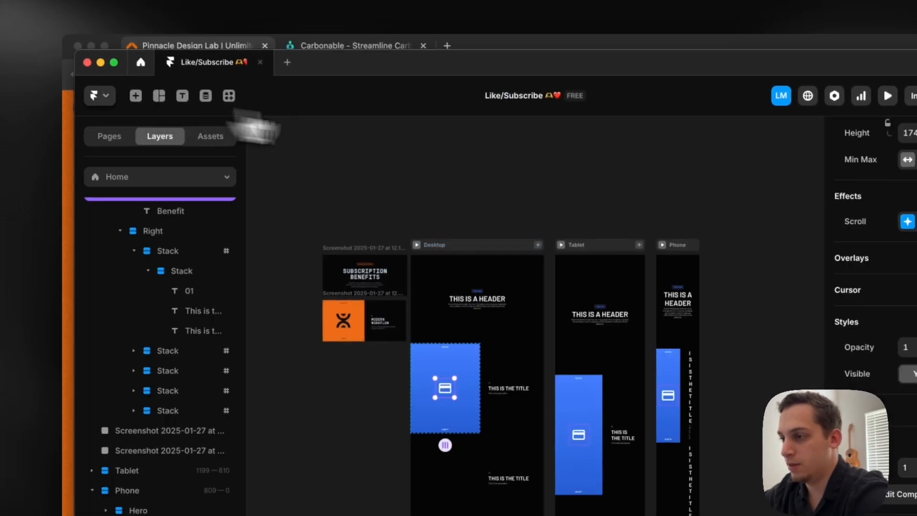
Examine the reference screenshots and scroll the Pinnacle Design Lab site's benefits section to study its icon changes and title fading
scroll(308, 316, "up", 10)
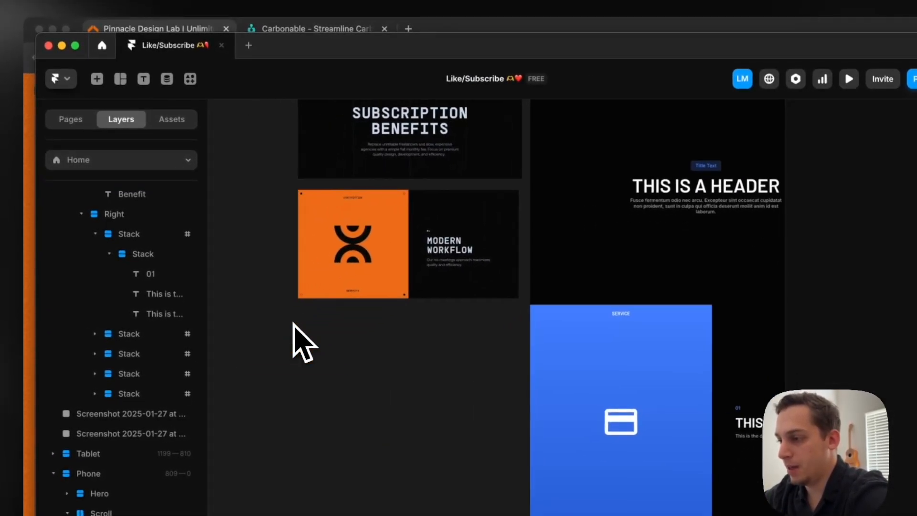
scroll(310, 290, "up", 5)
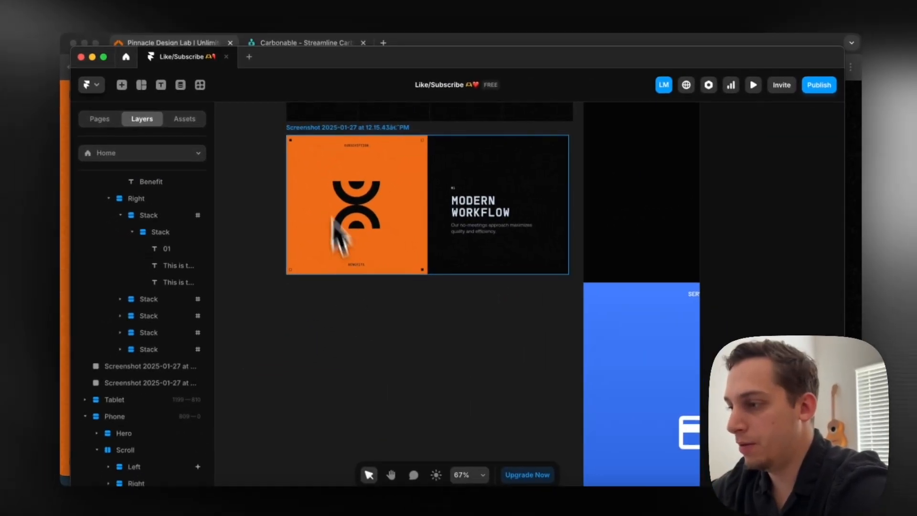
scroll(311, 271, "down", 10)
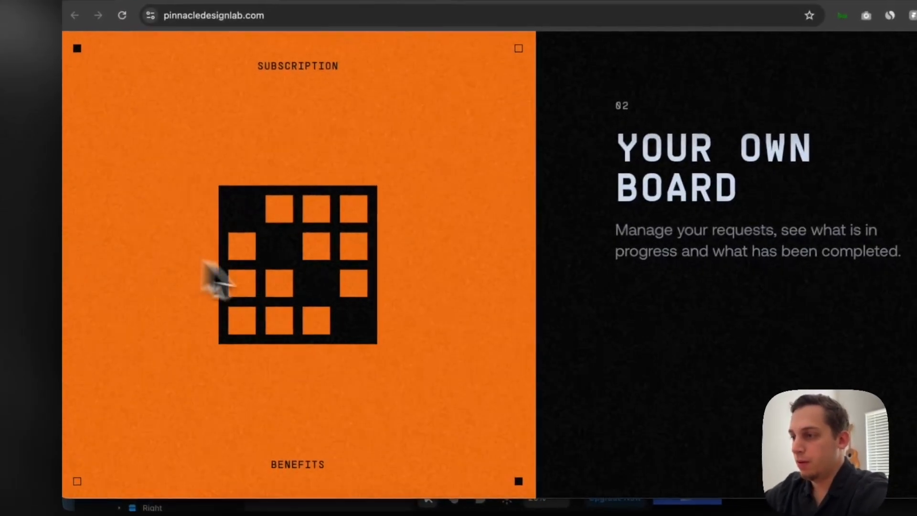
scroll(293, 338, "down", 5)
scroll(292, 338, "down", 8)
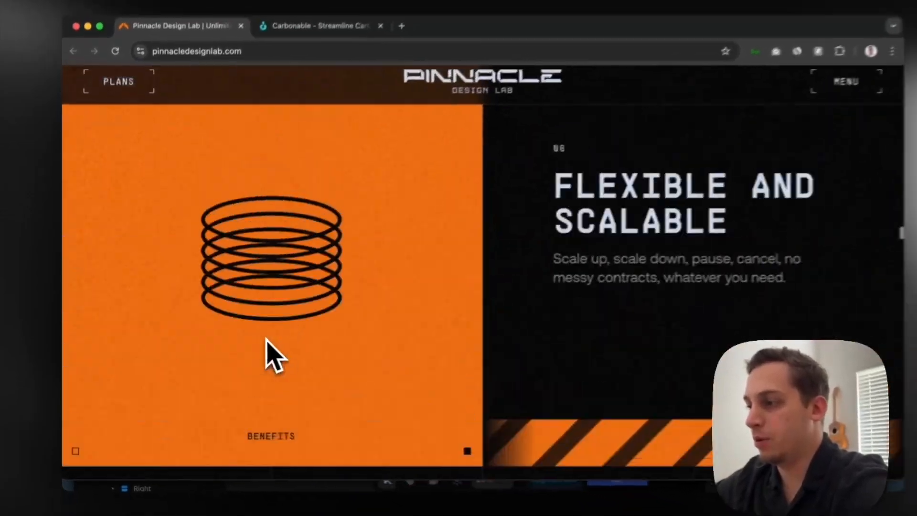
scroll(255, 338, "down", 3)
scroll(487, 272, "up", 3)
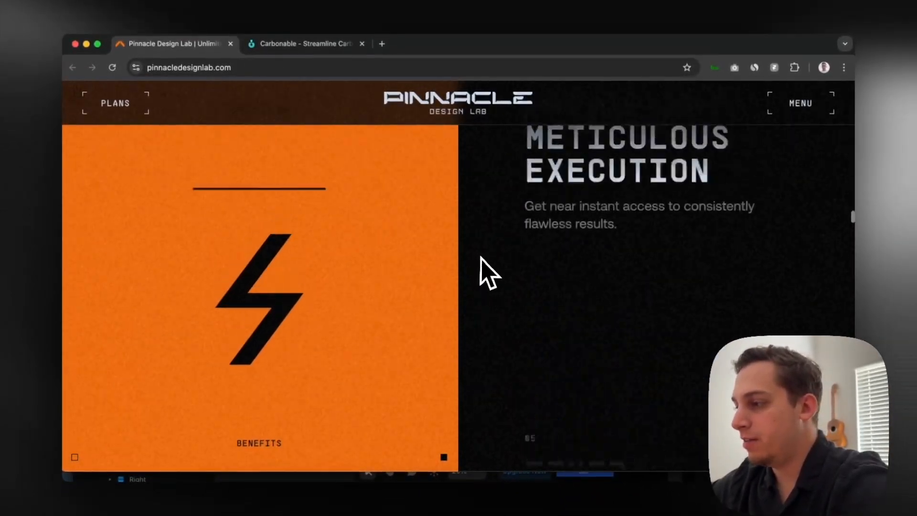
scroll(514, 190, "down", 1)
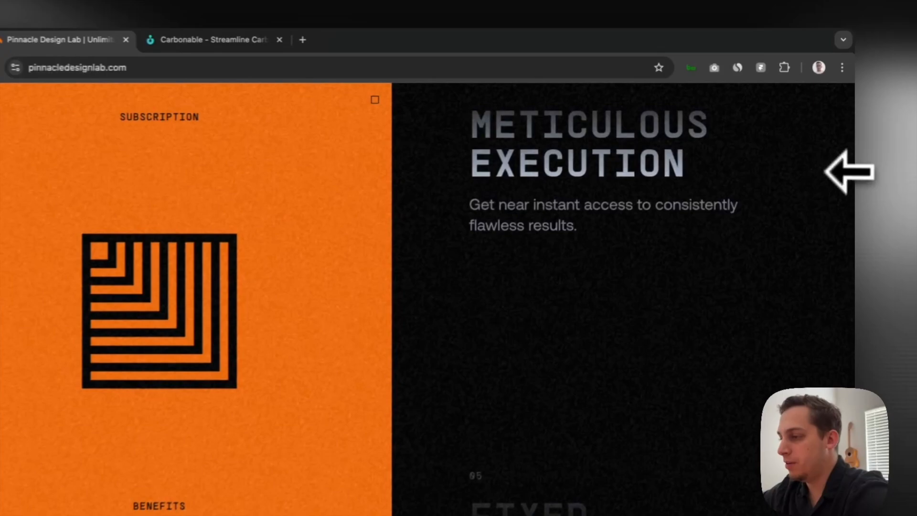
Narrow the Pinnacle Design Lab browser window to phone width, examine the benefits section's mobile layout, and switch back to Framer
left_click_drag(853, 158, 338, 165)
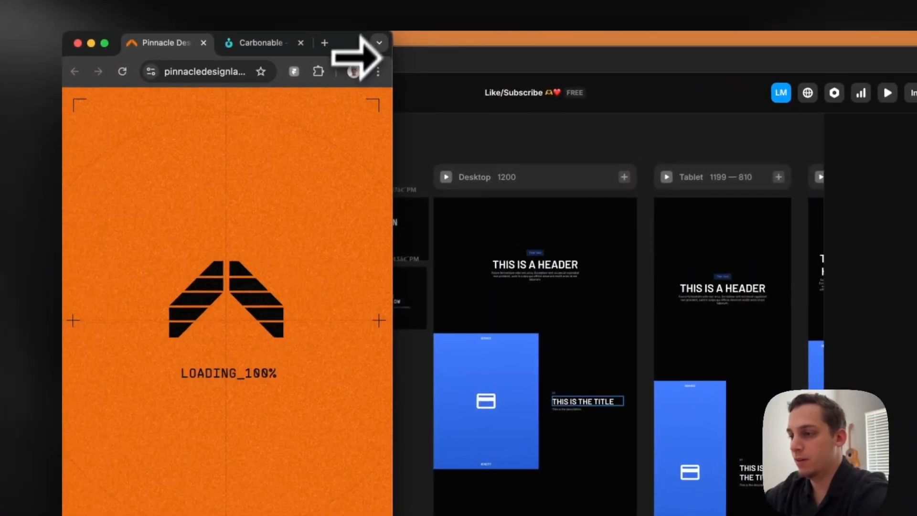
scroll(326, 215, "down", 5)
scroll(325, 217, "down", 8)
scroll(325, 217, "up", 10)
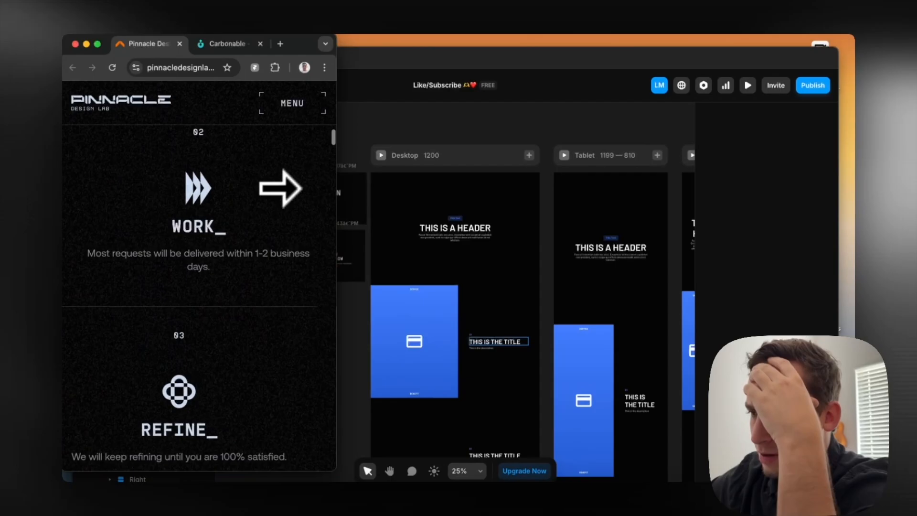
scroll(300, 188, "up", 3)
scroll(300, 188, "down", 12)
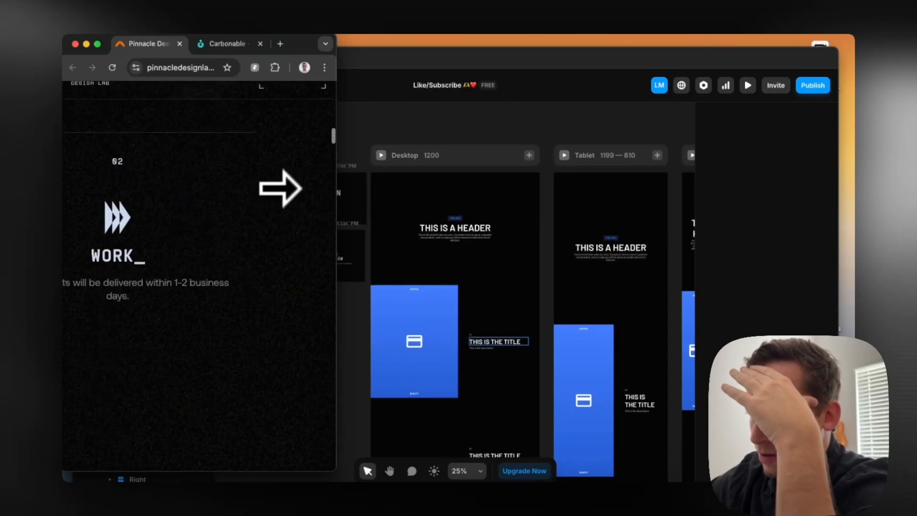
scroll(279, 187, "down", 5)
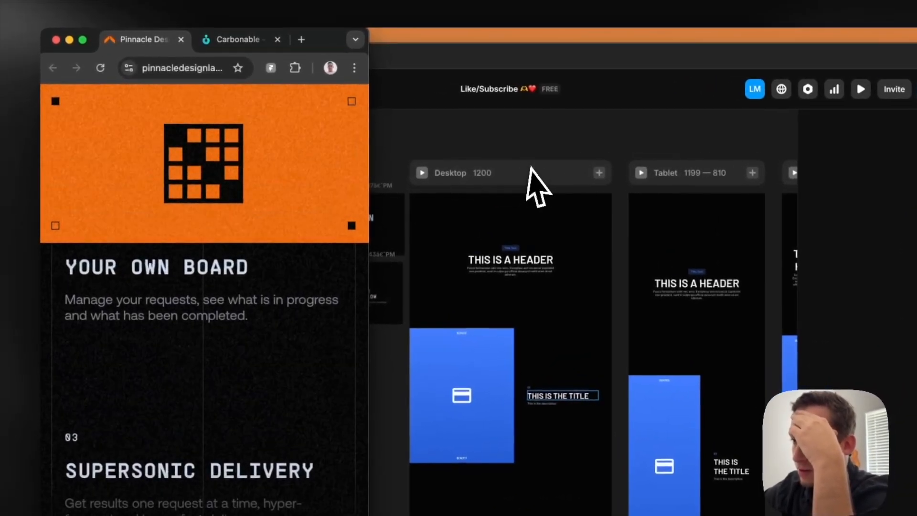
scroll(184, 222, "up", 5)
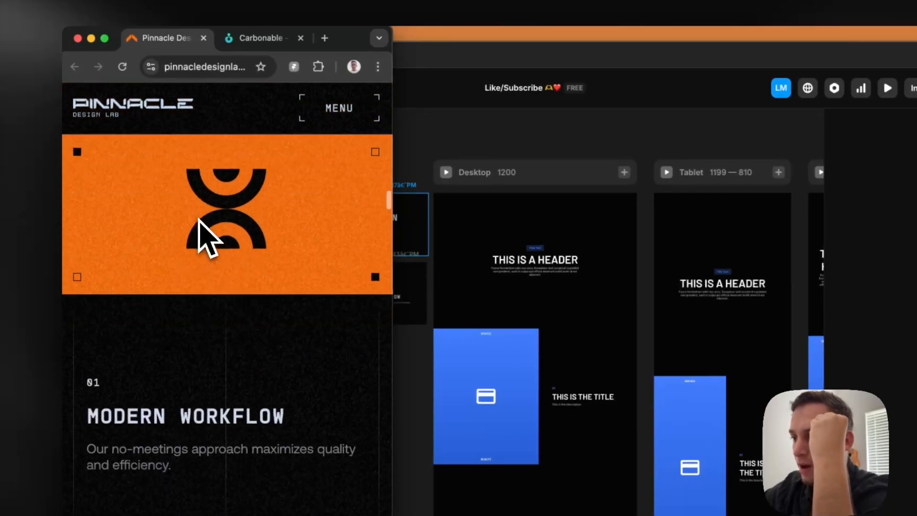
scroll(203, 236, "down", 15)
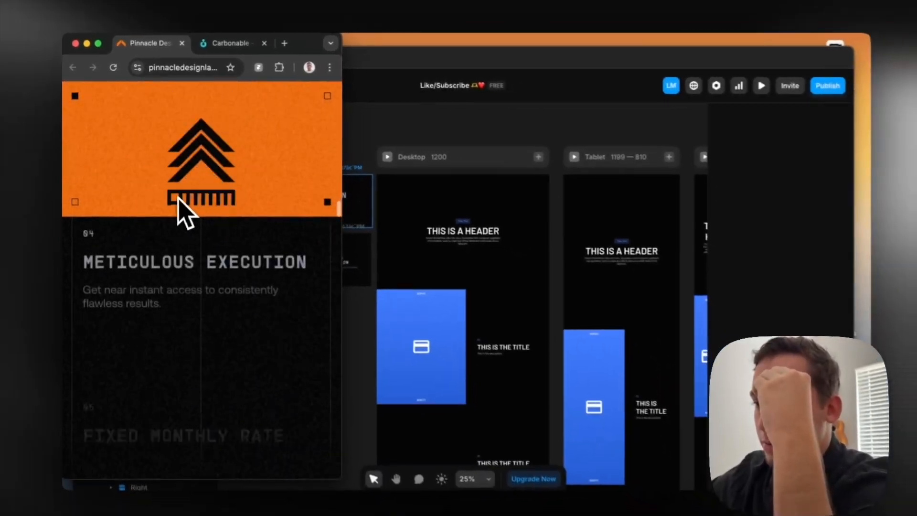
scroll(176, 195, "down", 2)
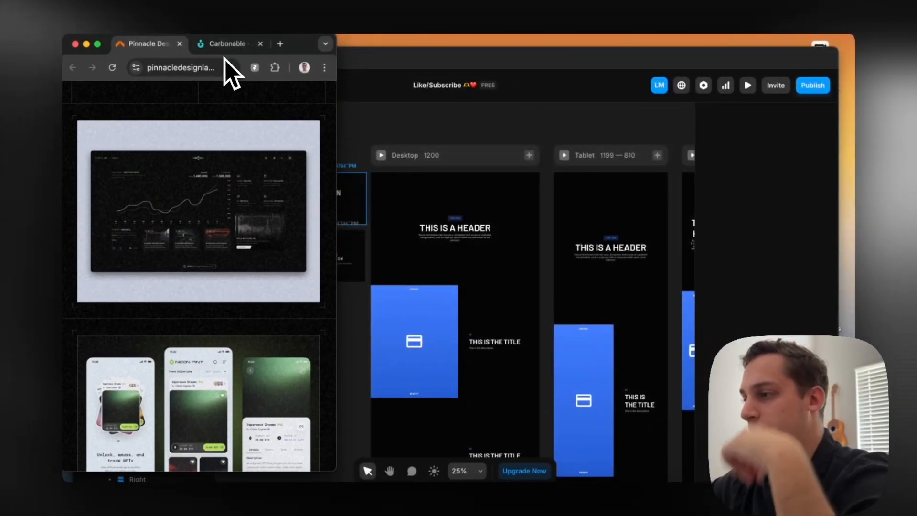
scroll(222, 117, "up", 10)
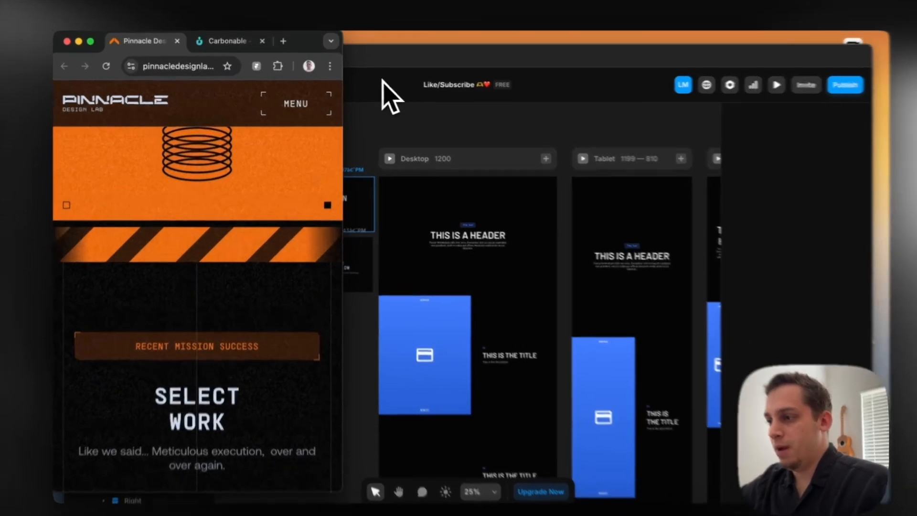
left_click(377, 80)
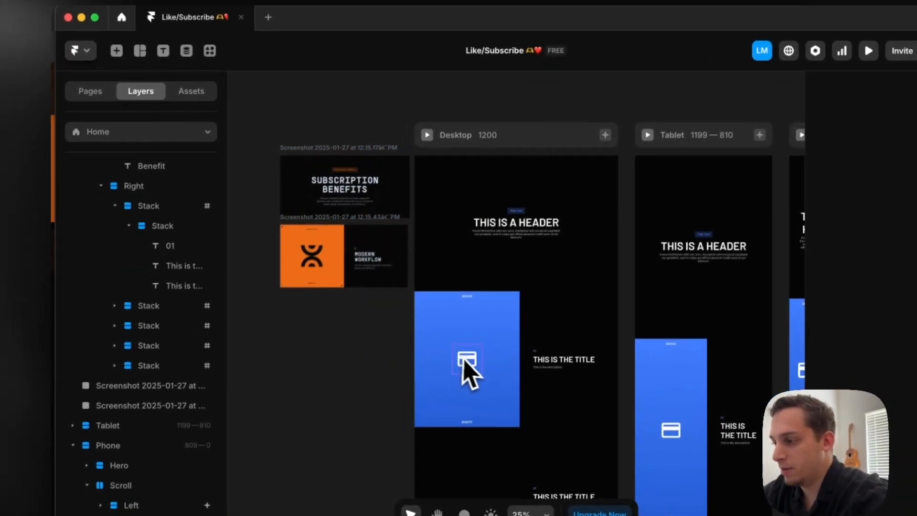
Replay the desktop page preview, scroll down and back up past the blue icon panel, and return to the canvas
left_click(443, 374)
left_click(405, 151)
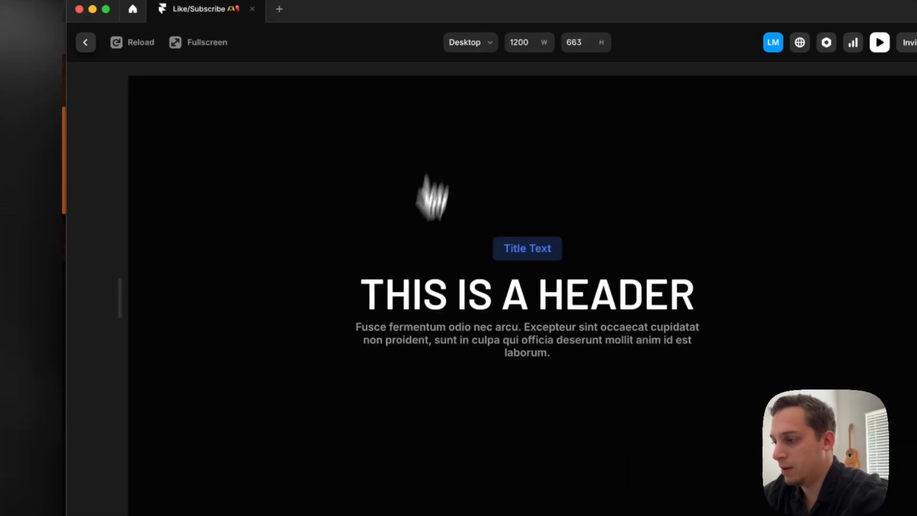
scroll(380, 399, "down", 5)
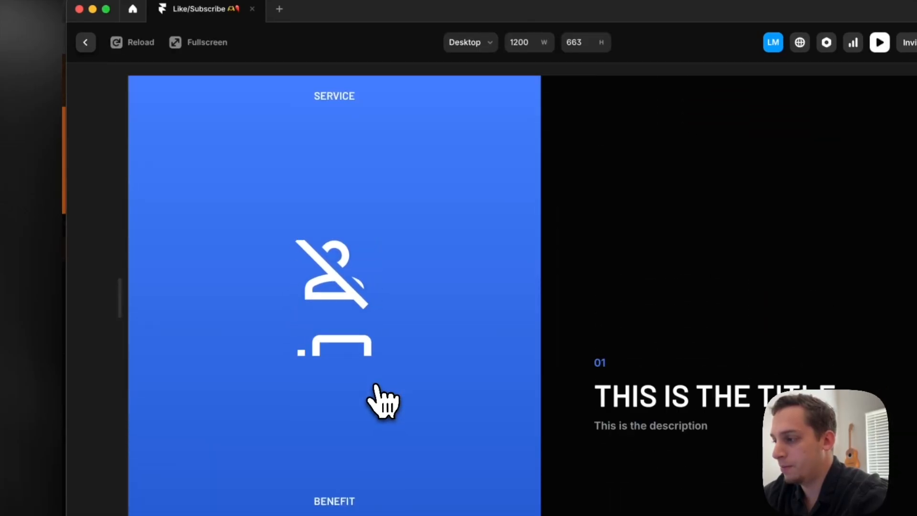
scroll(375, 386, "down", 5)
scroll(376, 386, "up", 10)
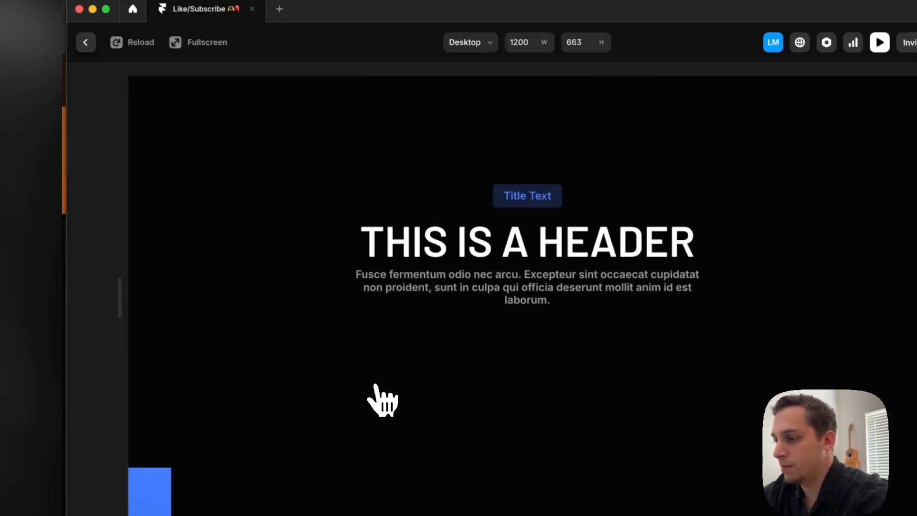
left_click(85, 42)
Collapse the first section's nested Stack layers and inspect the Right column's layout beside the blue panel on the Desktop page
scroll(544, 329, "down", 1)
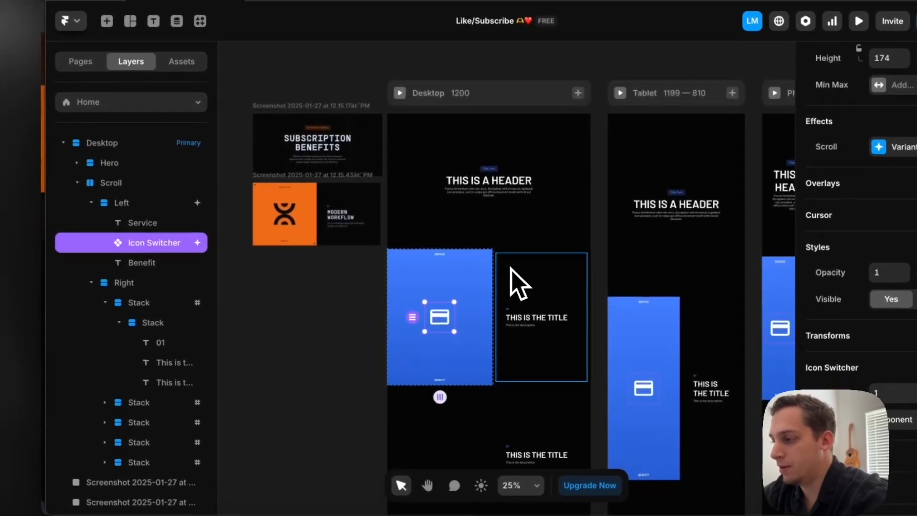
left_click(519, 285)
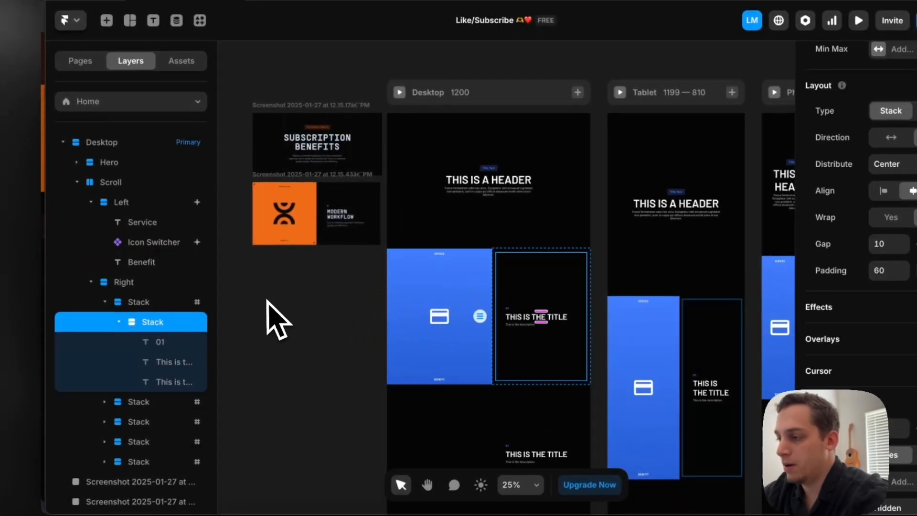
scroll(462, 270, "up", 3)
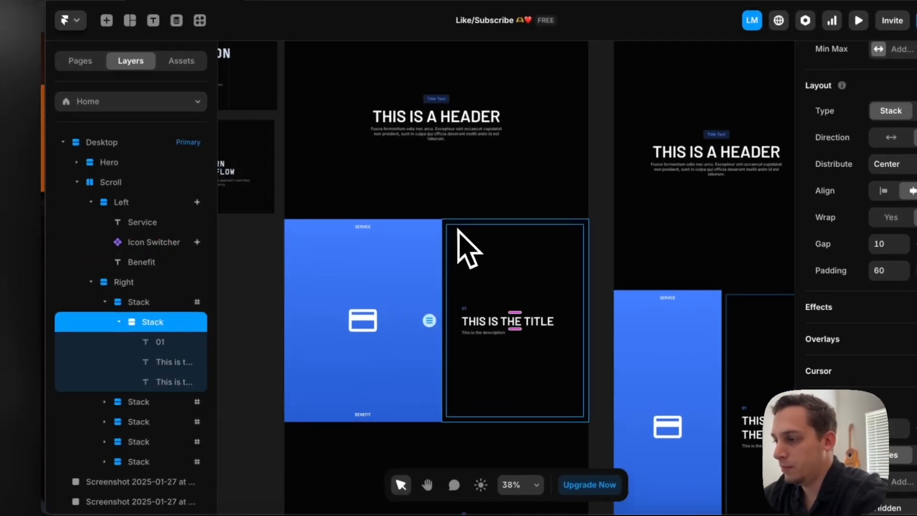
left_click(119, 321)
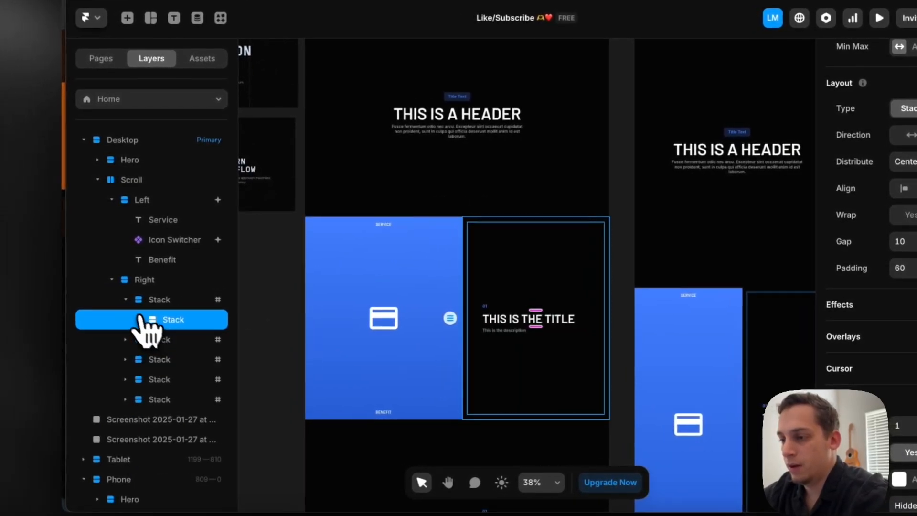
left_click(104, 302)
left_click(138, 282)
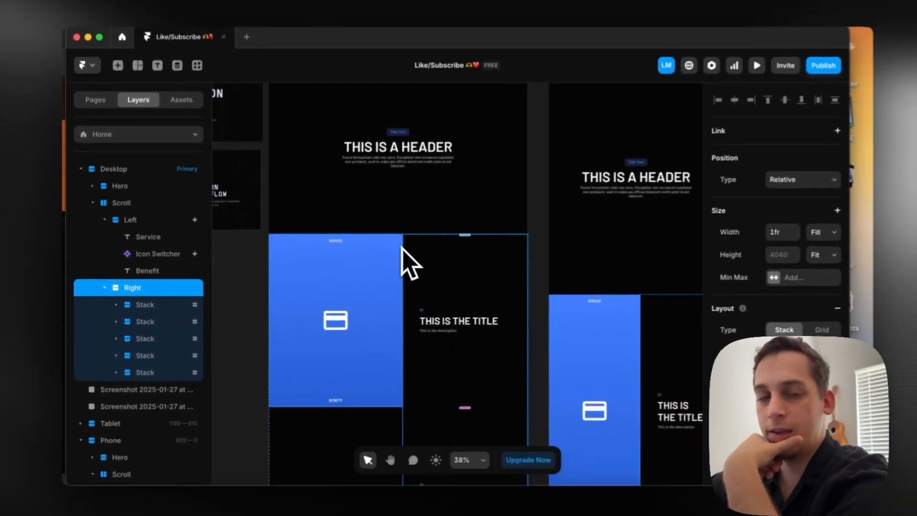
scroll(445, 265, "left", 3)
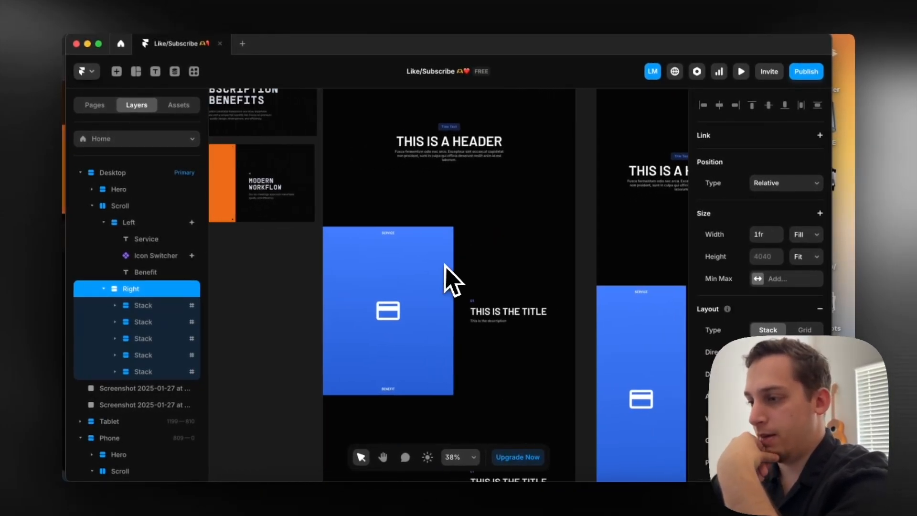
left_click(342, 277)
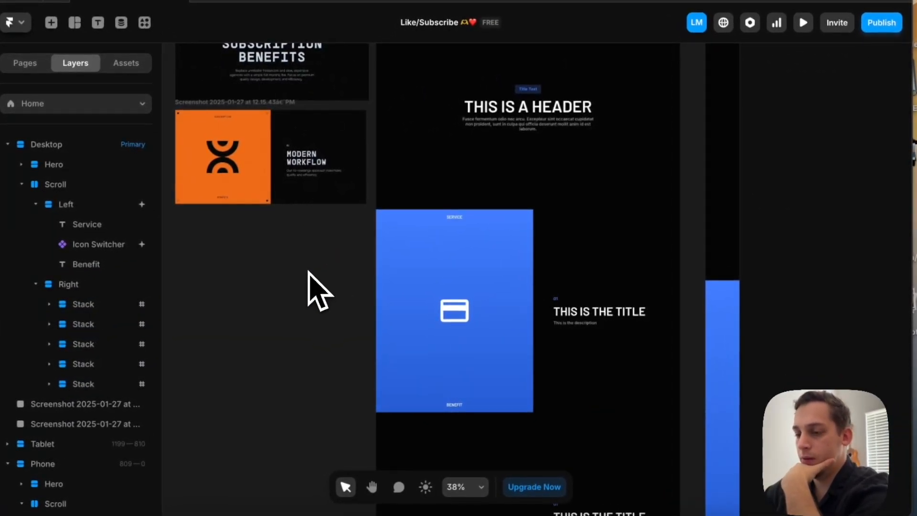
Draw a frame about 591 × 158 on the empty canvas below the reference screenshots and fill it with #070707
scroll(307, 272, "left", 5)
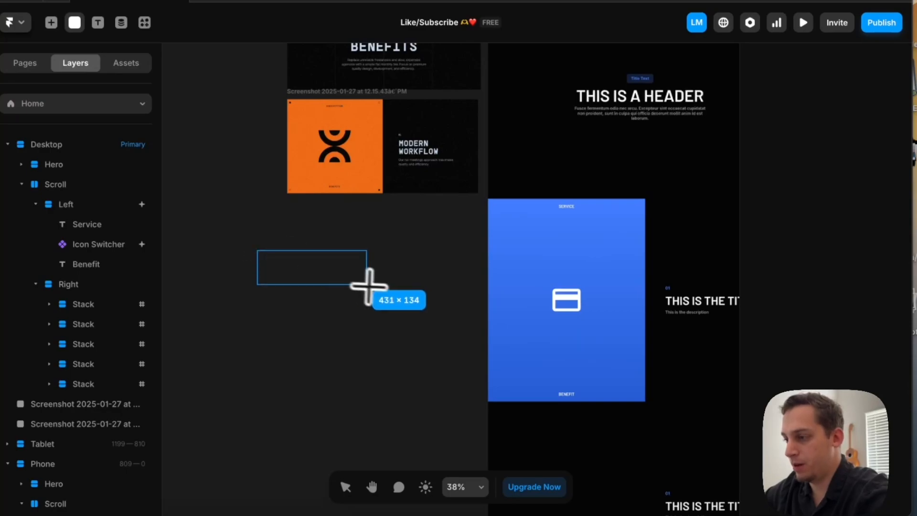
left_click_drag(408, 292, 408, 292)
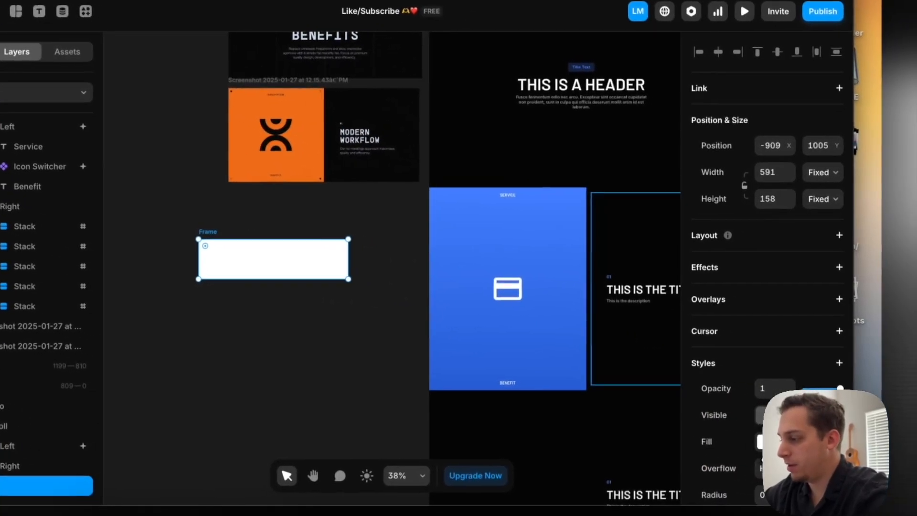
left_click(819, 451)
left_click_drag(574, 277, 457, 355)
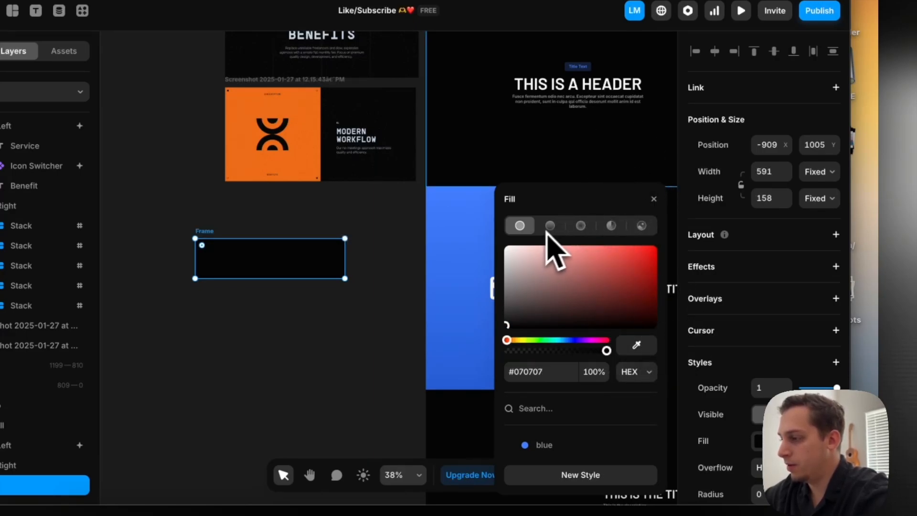
Change the frame's fill to a linear gradient fading from #070707 to #070707 at 0% opacity
left_click(553, 225)
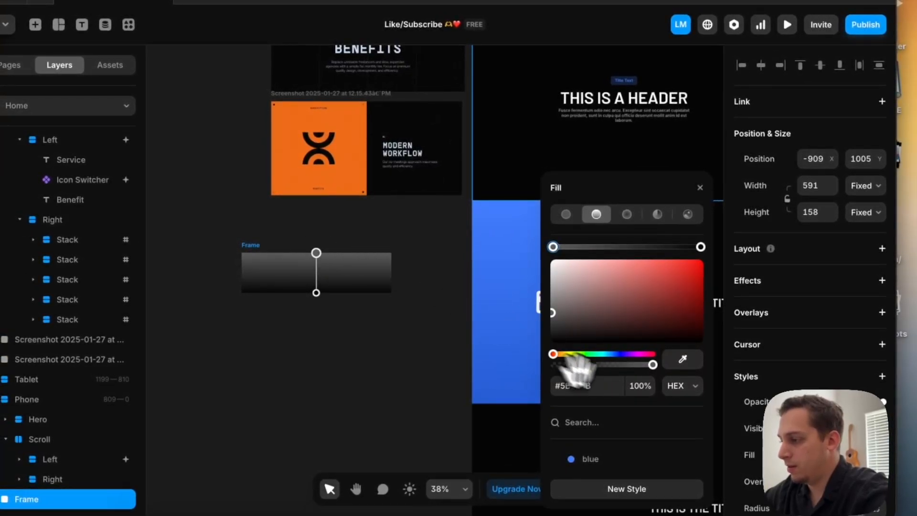
left_click(616, 155)
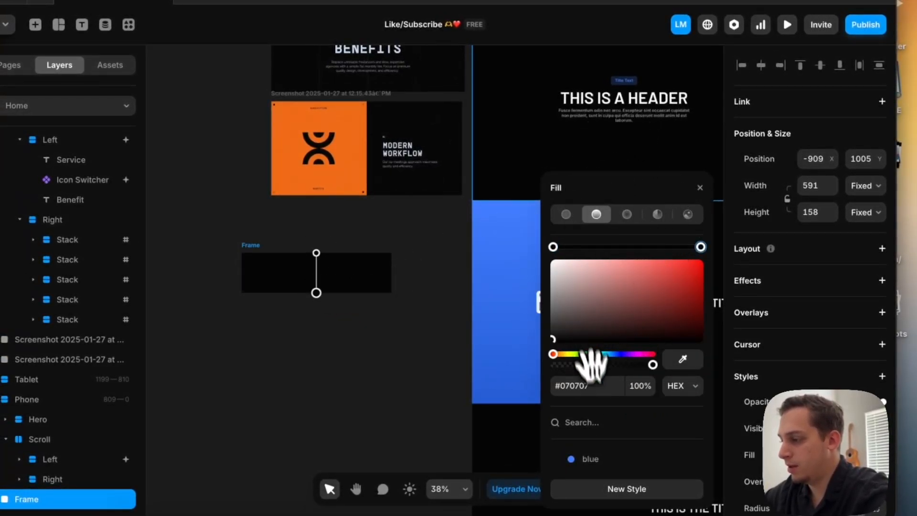
type("0")
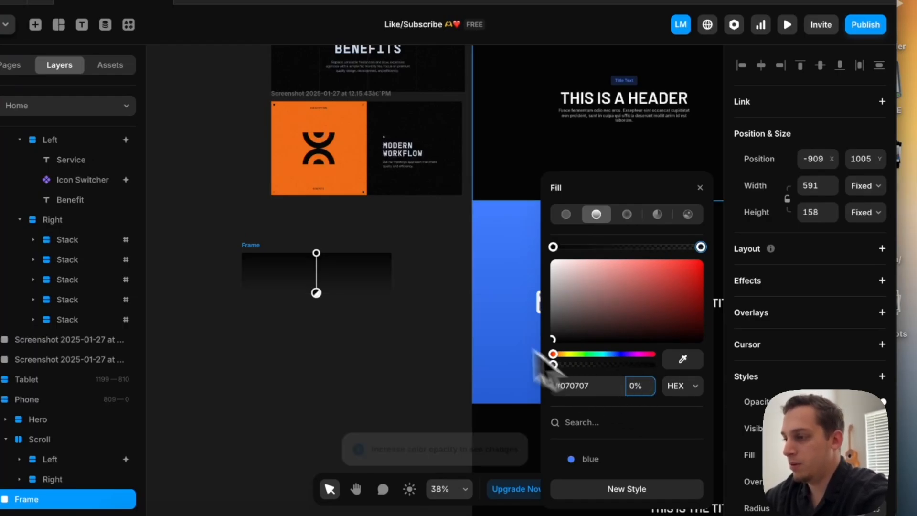
Move the gradient frame into the Desktop page's Right column and place it directly above the column's first Stack
left_click(409, 266)
left_click_drag(262, 257, 667, 216)
scroll(120, 255, "up", 2)
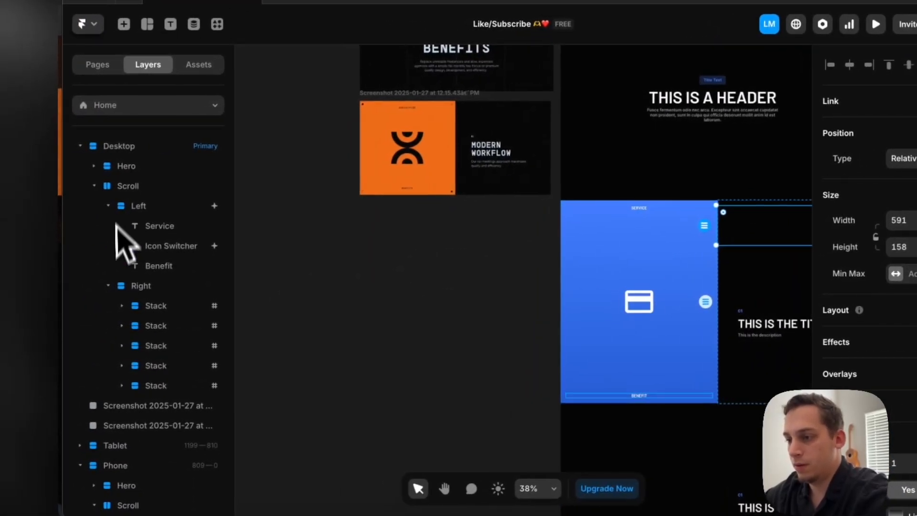
left_click(123, 306)
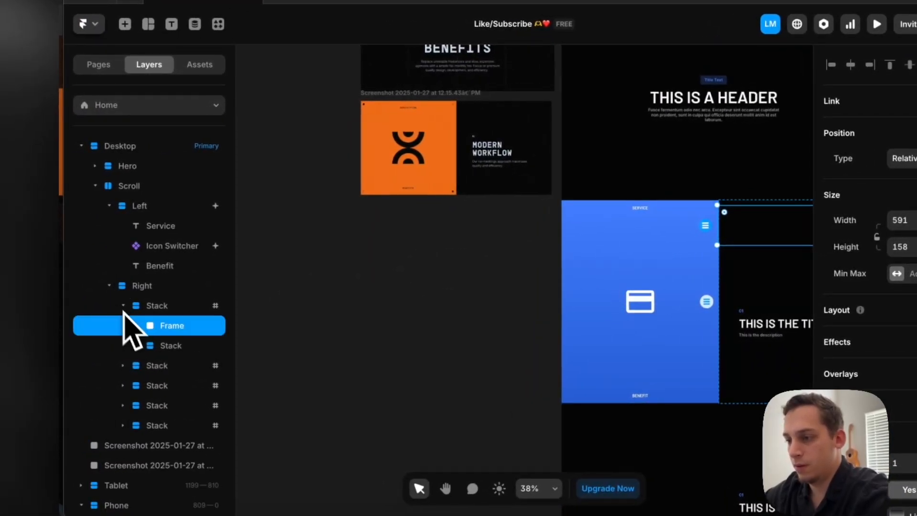
left_click_drag(150, 324, 153, 297)
left_click(123, 327)
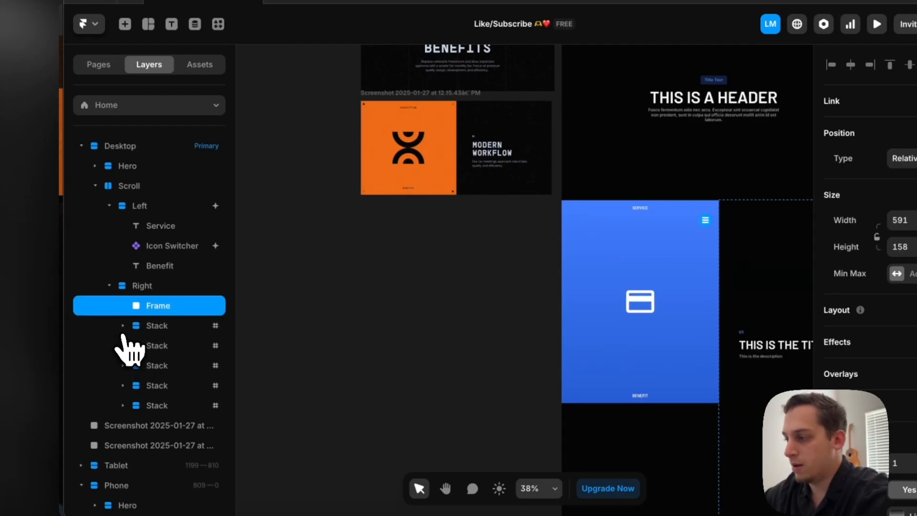
Try the gradient frame with the Sticky position type, and switch it to Absolute
scroll(418, 279, "right", 6)
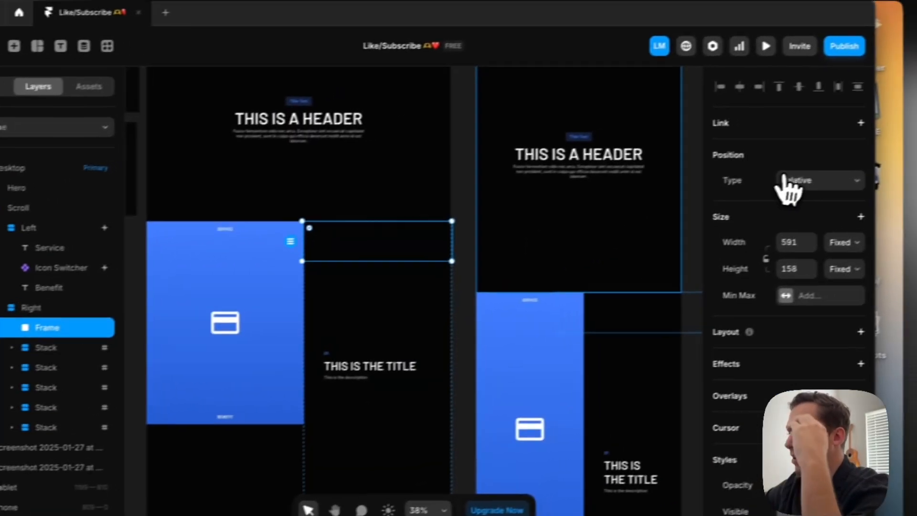
left_click(901, 160)
left_click(916, 188)
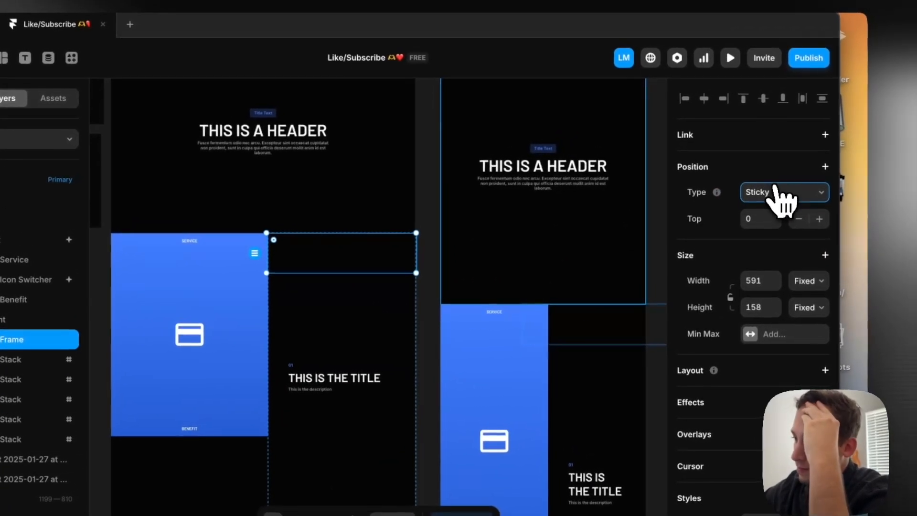
left_click(773, 192)
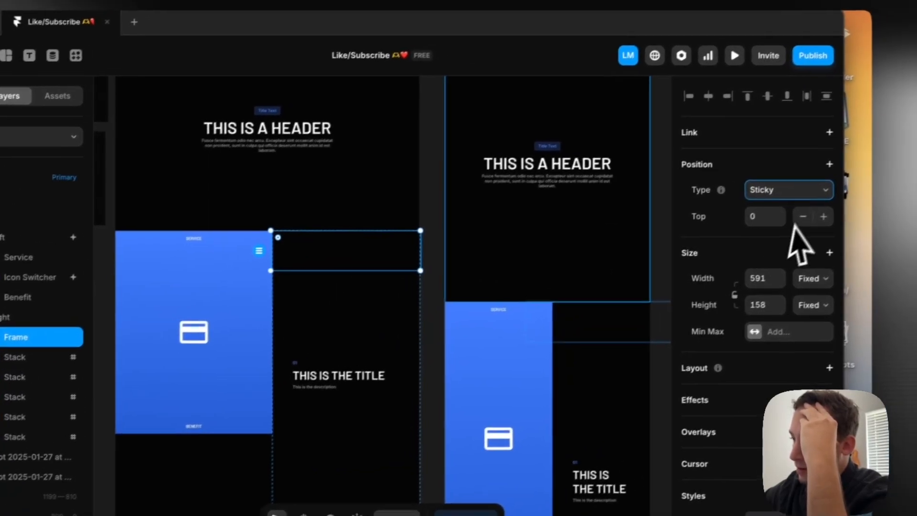
left_click(783, 196)
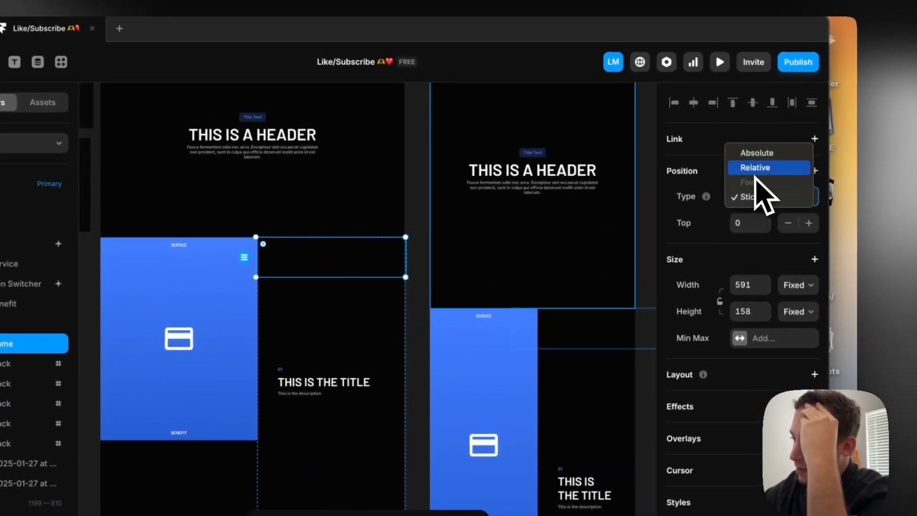
left_click(752, 159)
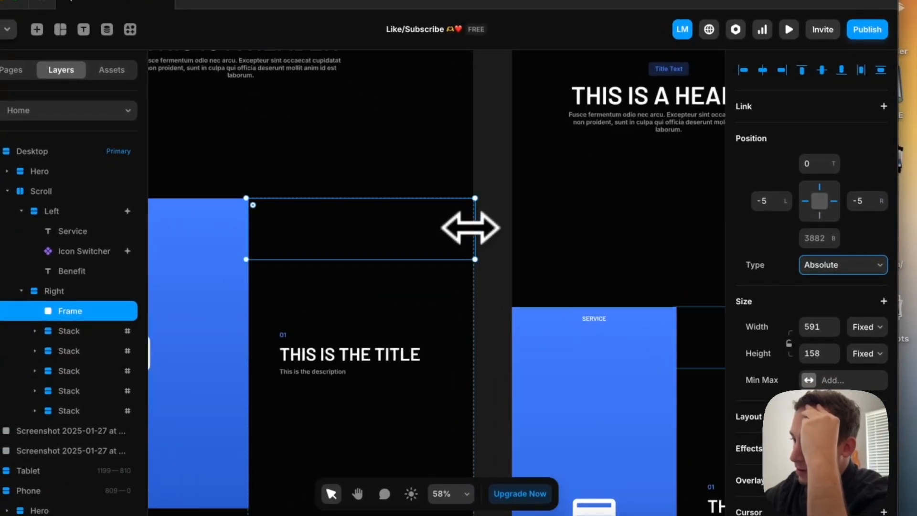
key("Escape")
key("super+v")
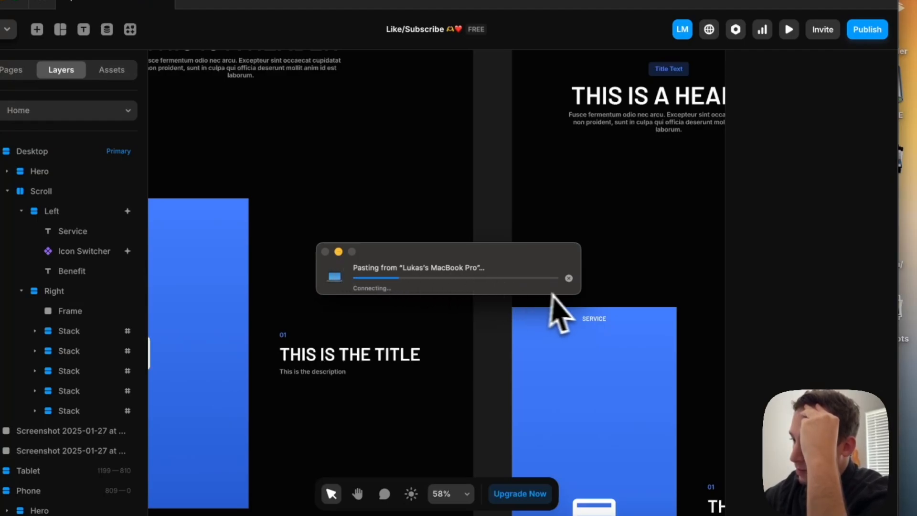
left_click(568, 278)
right_click(573, 286)
left_click(492, 245)
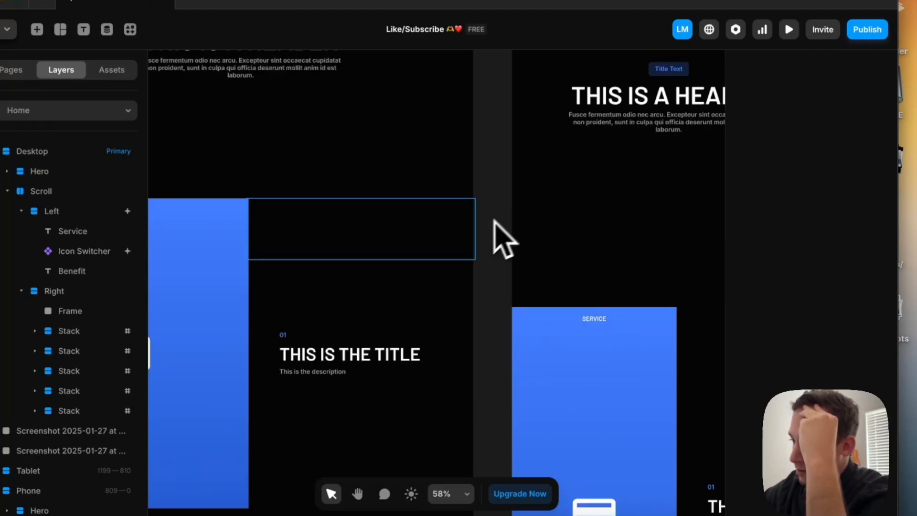
Resize the gradient frame from its left edge to a width of 586, flush with the blue panel
left_click(424, 248)
scroll(404, 243, "left", 2)
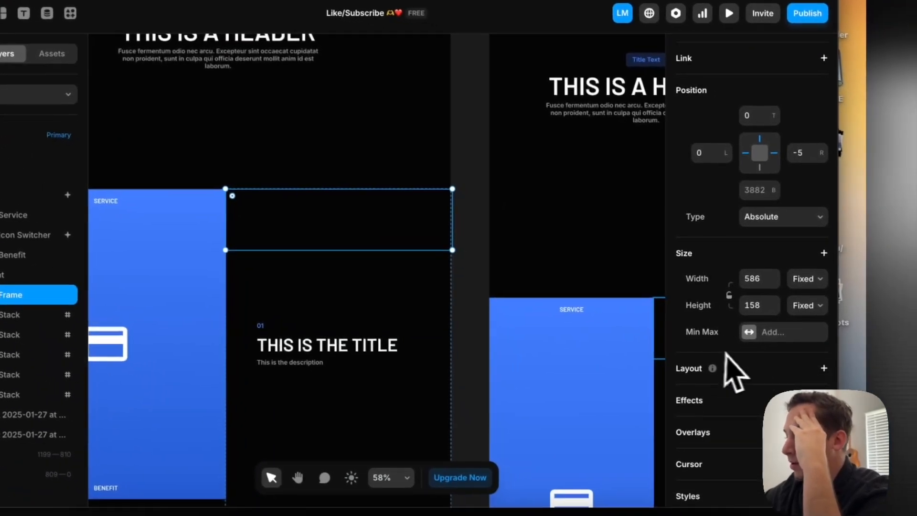
scroll(793, 382, "down", 5)
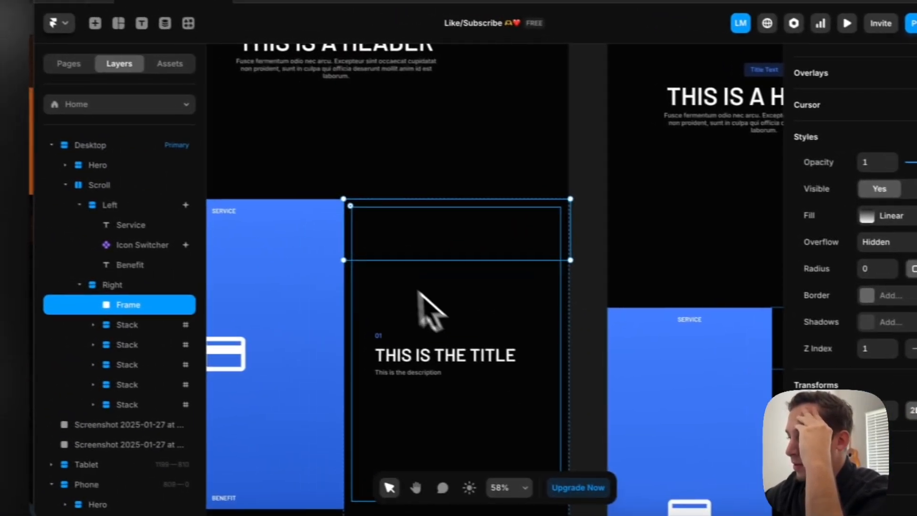
Preview the Desktop page, scroll to check the gradient frame over the titles, and return to the canvas
scroll(233, 243, "down", 5)
scroll(233, 243, "up", 3)
scroll(373, 255, "up", 2)
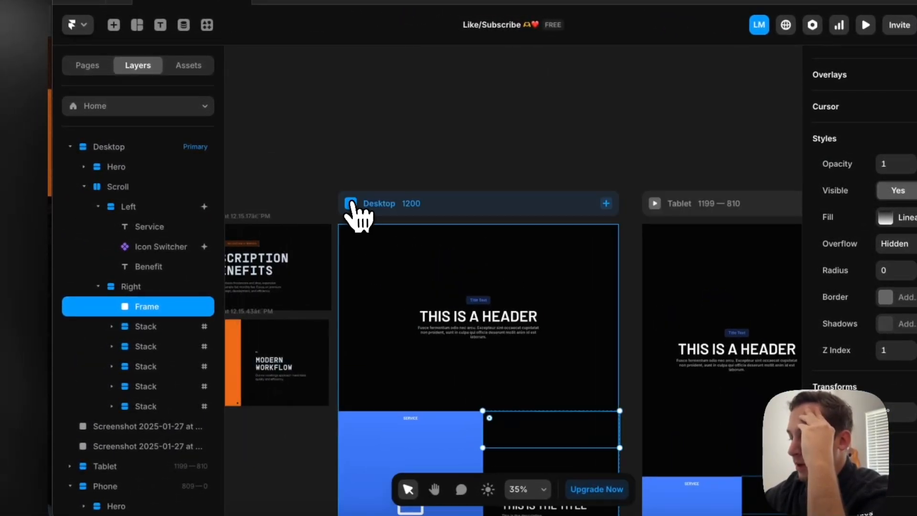
left_click(351, 204)
scroll(436, 371, "down", 5)
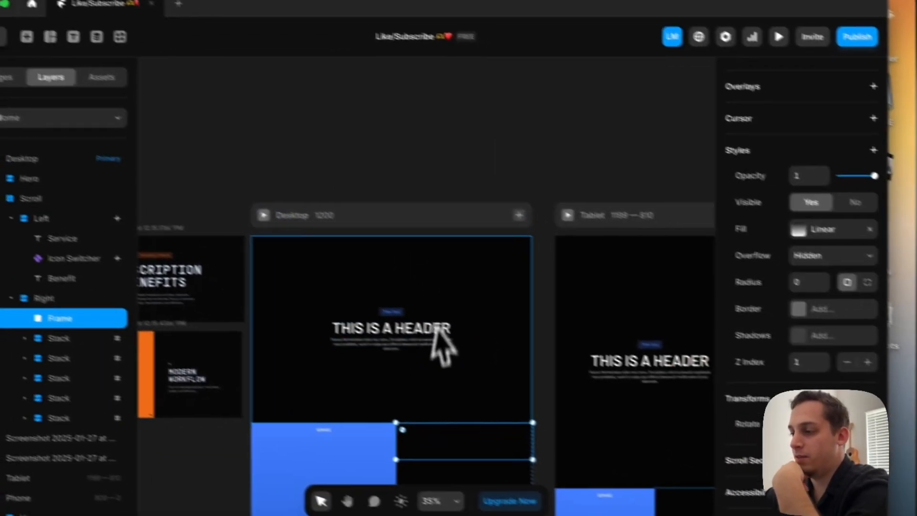
Set the gradient frame's position type to Sticky and its Z Index to 2
scroll(538, 416, "down", 2)
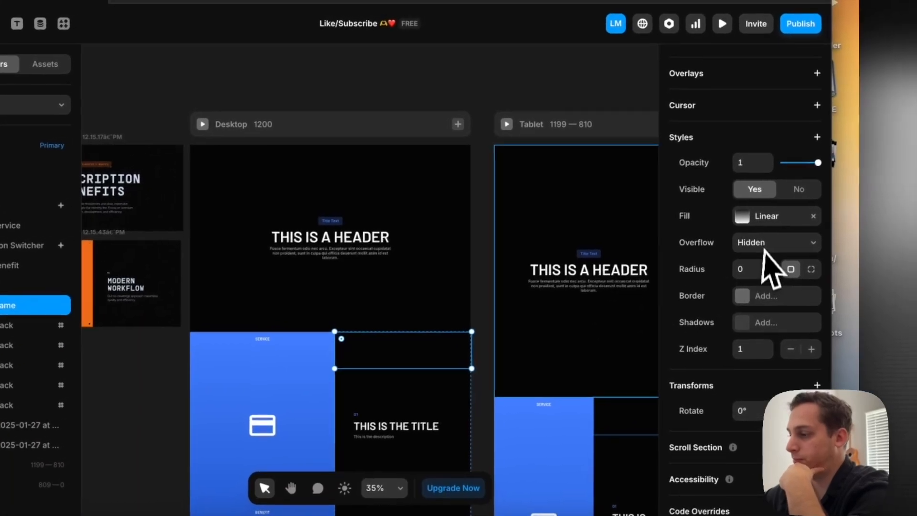
scroll(735, 301, "up", 5)
scroll(788, 224, "up", 5)
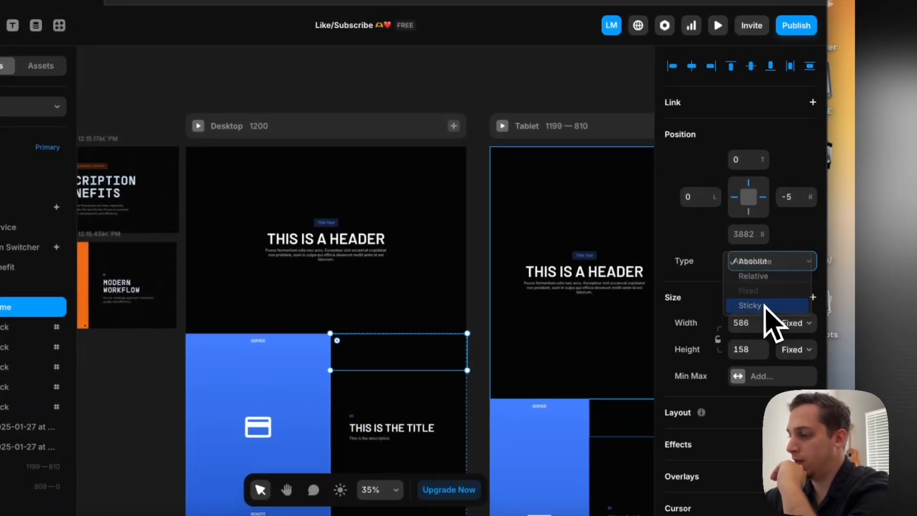
scroll(497, 369, "down", 1)
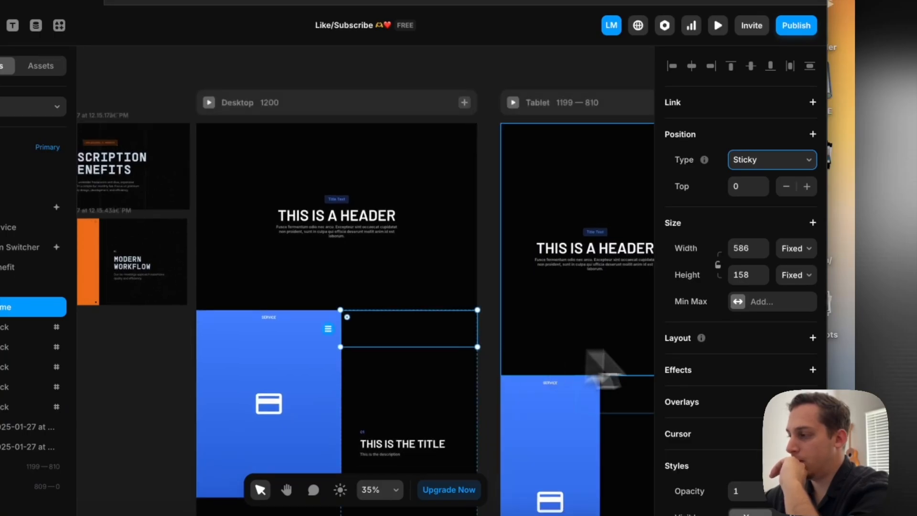
scroll(750, 368, "down", 8)
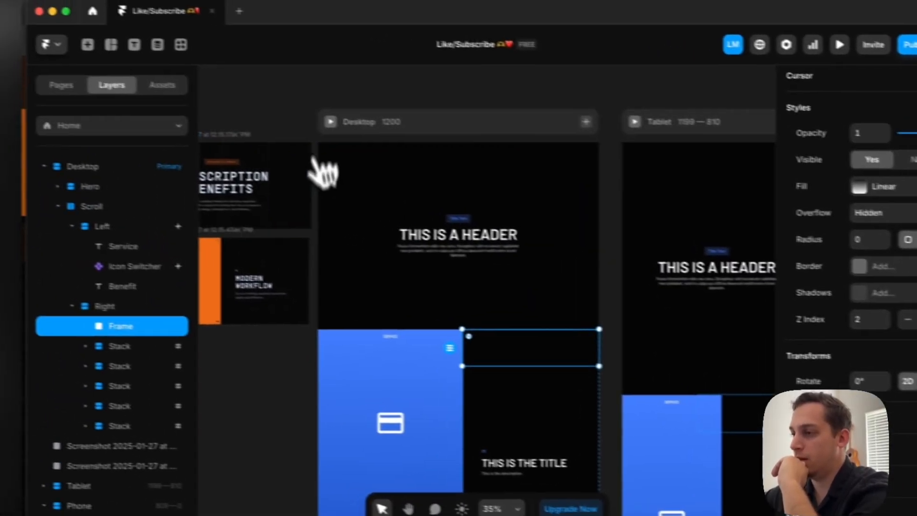
Preview the Desktop page, scroll past the first title to check the sticky gradient, and return to the canvas
left_click(209, 102)
scroll(220, 344, "down", 5)
scroll(368, 353, "down", 10)
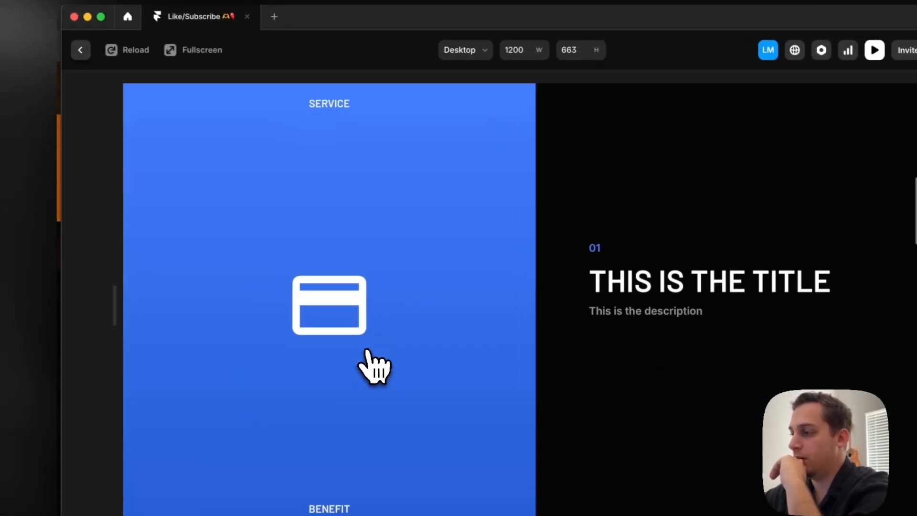
scroll(375, 368, "down", 5)
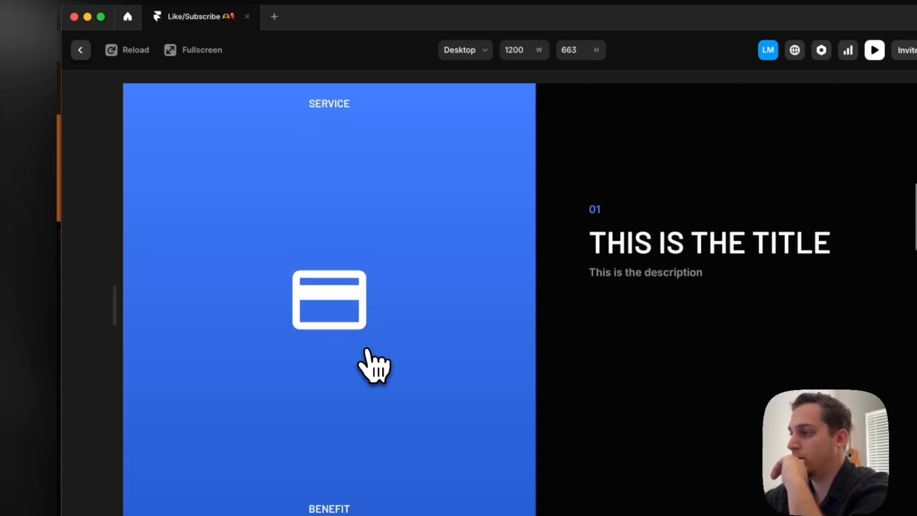
left_click(80, 49)
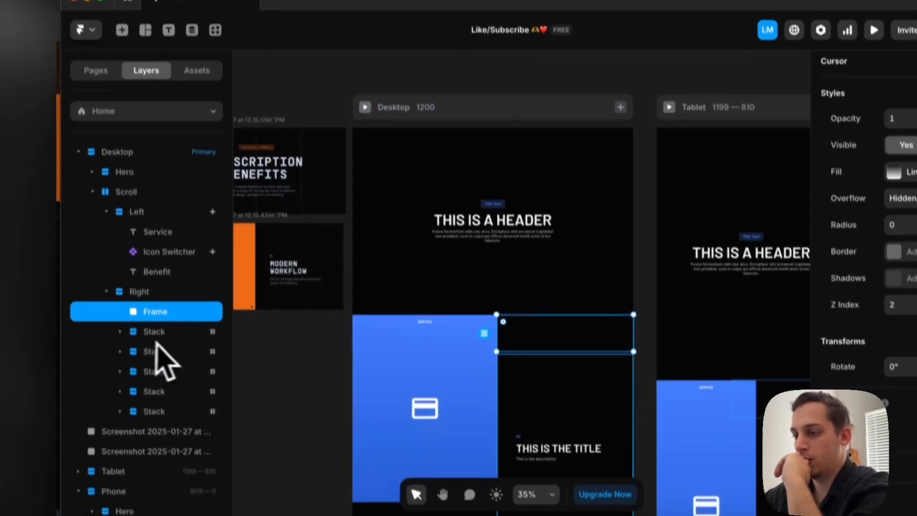
Add a Z Index of 0 to the five Stacks in the Right column and set the gradient frame's Z Index to 1
left_click(154, 333)
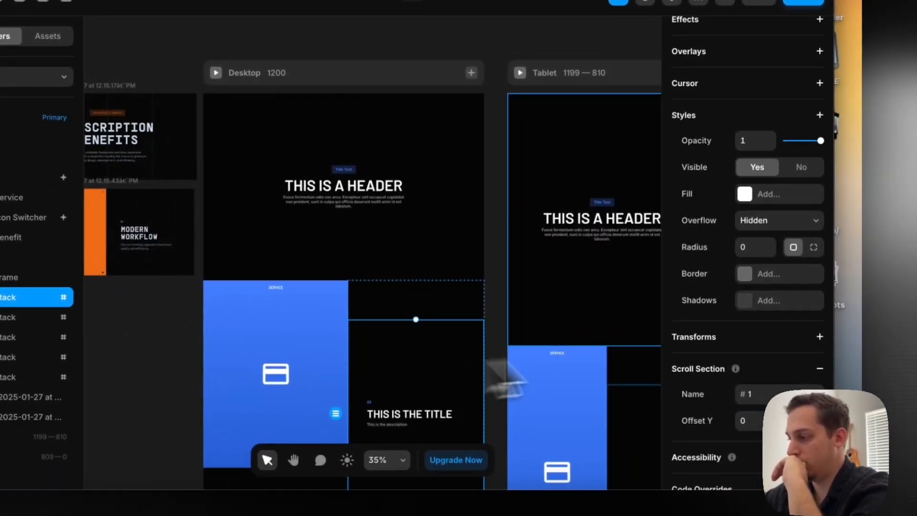
scroll(787, 341, "down", 1)
scroll(792, 337, "up", 4)
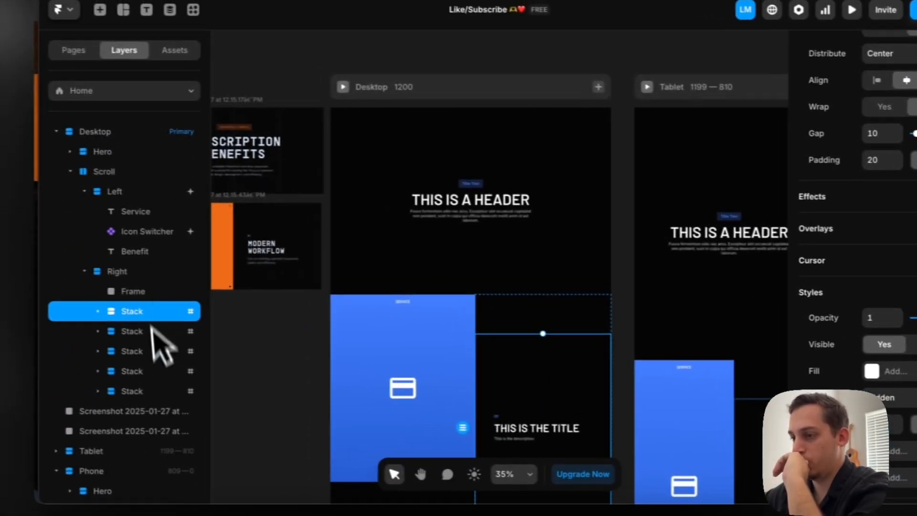
left_click(140, 293)
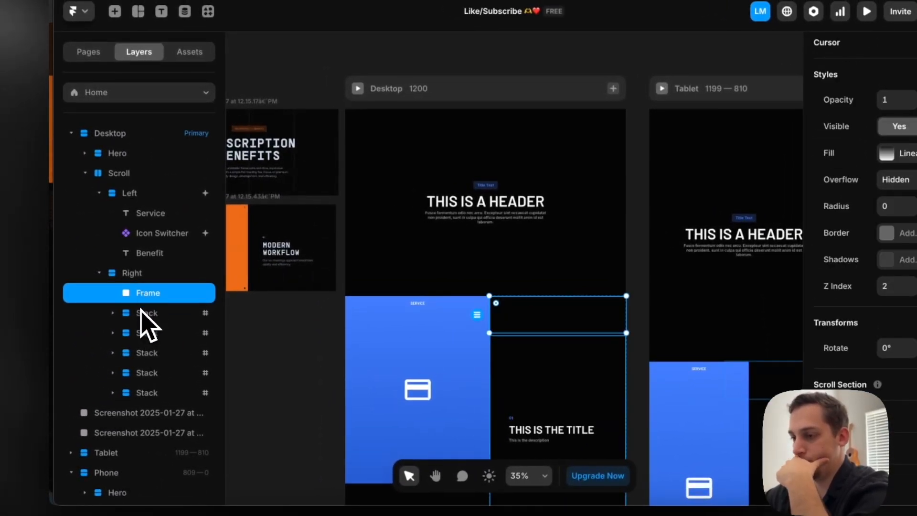
left_click(146, 315)
left_click(143, 392, "shift")
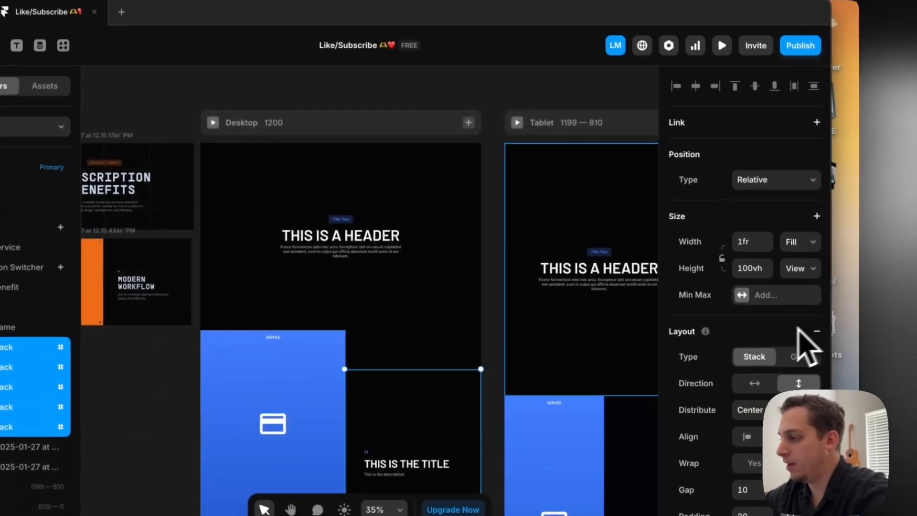
scroll(809, 343, "down", 10)
left_click(812, 110)
left_click(761, 371)
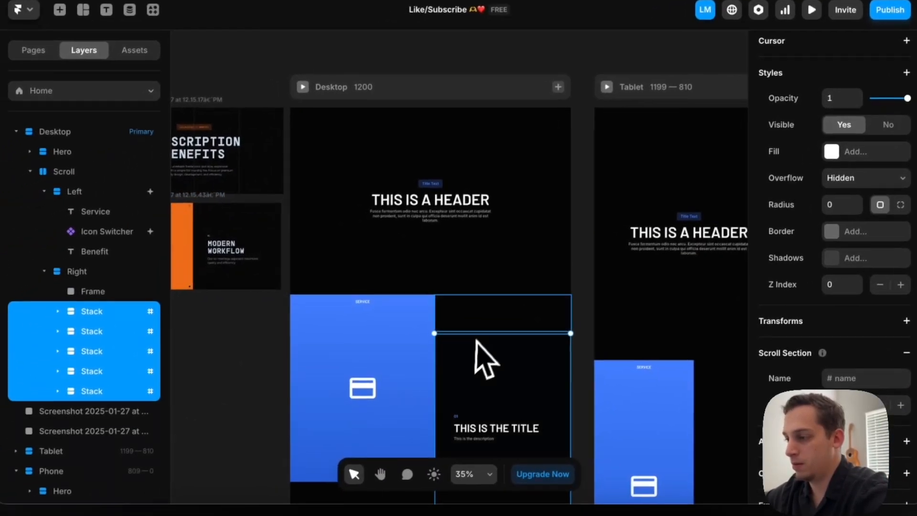
left_click(410, 360)
left_click(803, 303)
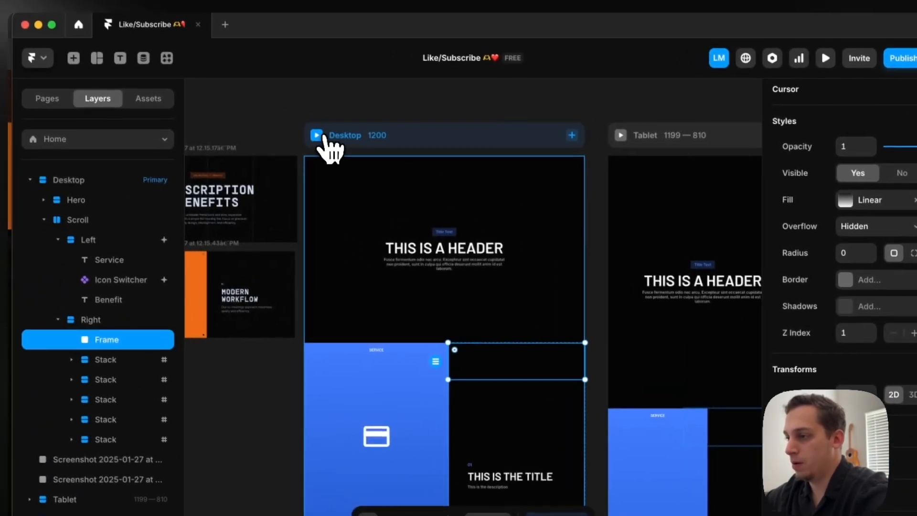
Preview the Desktop page again, scroll down and back up to check the layer order, and return to the canvas
left_click(208, 107)
scroll(338, 286, "down", 5)
scroll(329, 310, "down", 2)
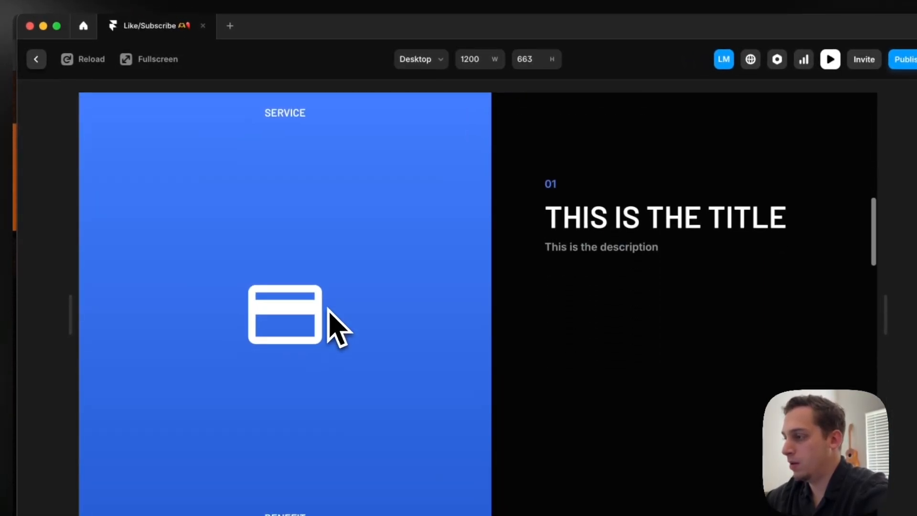
scroll(336, 329, "down", 2)
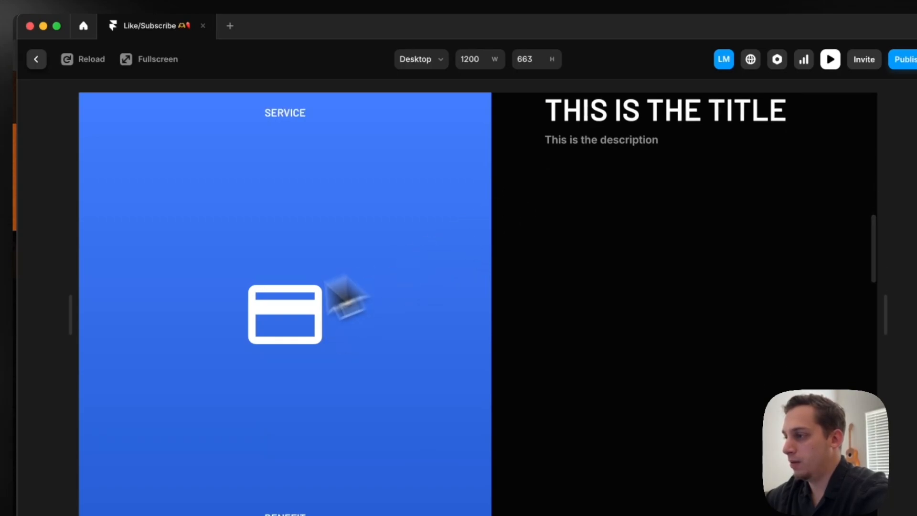
scroll(575, 301, "up", 5)
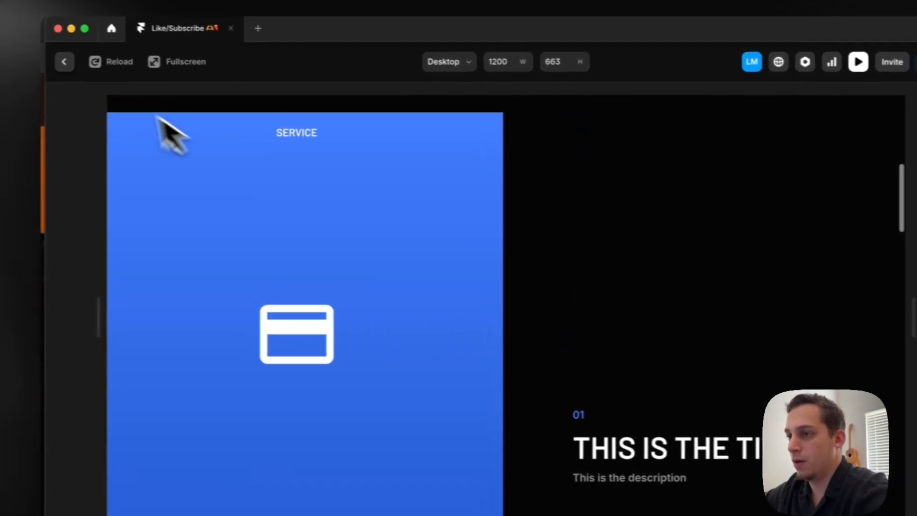
left_click(36, 58)
Set the Right column's Overflow to Visible
left_click(189, 326)
scroll(804, 329, "down", 10)
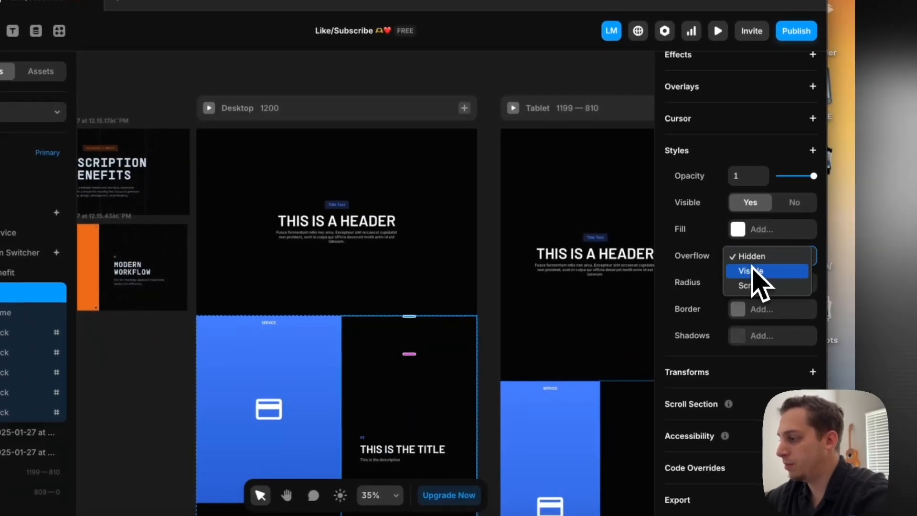
left_click(750, 270)
Preview the Desktop page and scroll through the titles to check the sticky gradient above the Right column
left_click(208, 108)
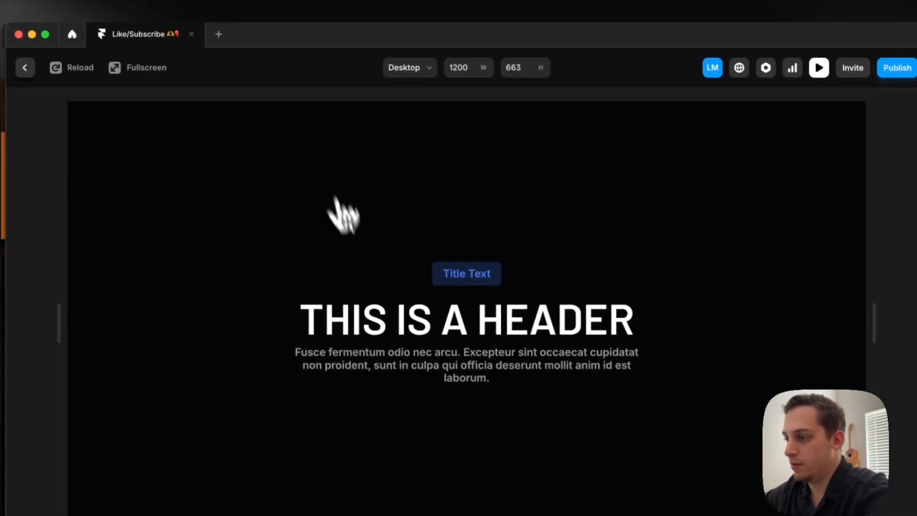
scroll(365, 275, "down", 5)
scroll(363, 266, "down", 1)
scroll(363, 267, "up", 3)
scroll(364, 267, "down", 10)
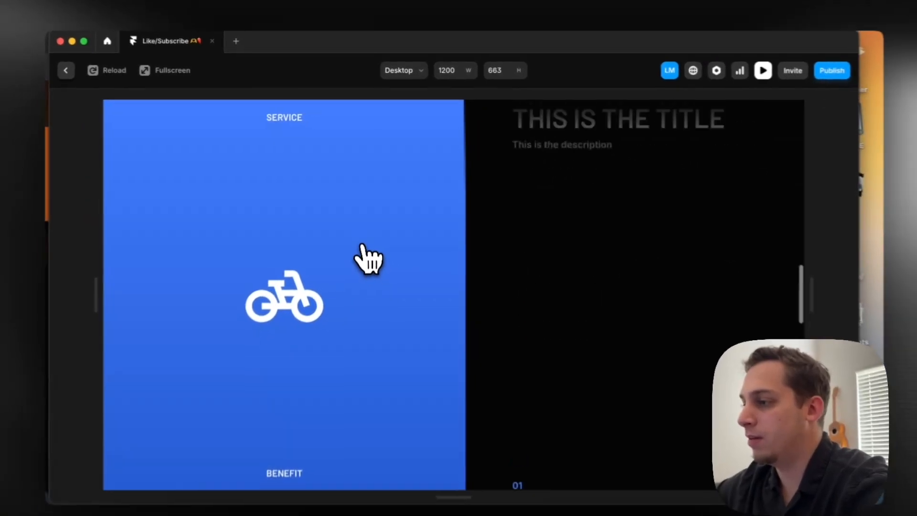
Scroll up and down through the titles in the Desktop preview to check the gradient, and return to the canvas
scroll(362, 245, "down", 2)
scroll(361, 245, "up", 4)
scroll(362, 246, "down", 10)
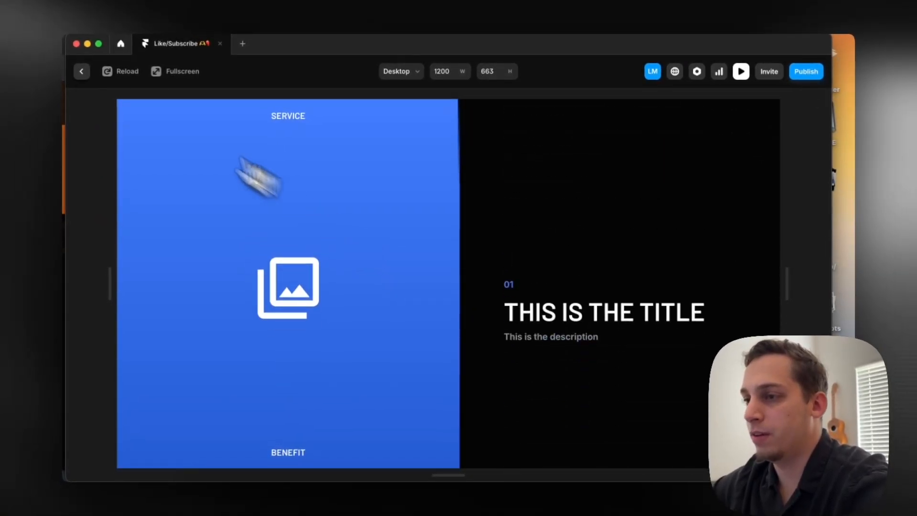
left_click(81, 71)
Duplicate the Right column's gradient frame, consult the Pinnacle reference site, and move the copy directly below the first Stack
left_click(154, 281)
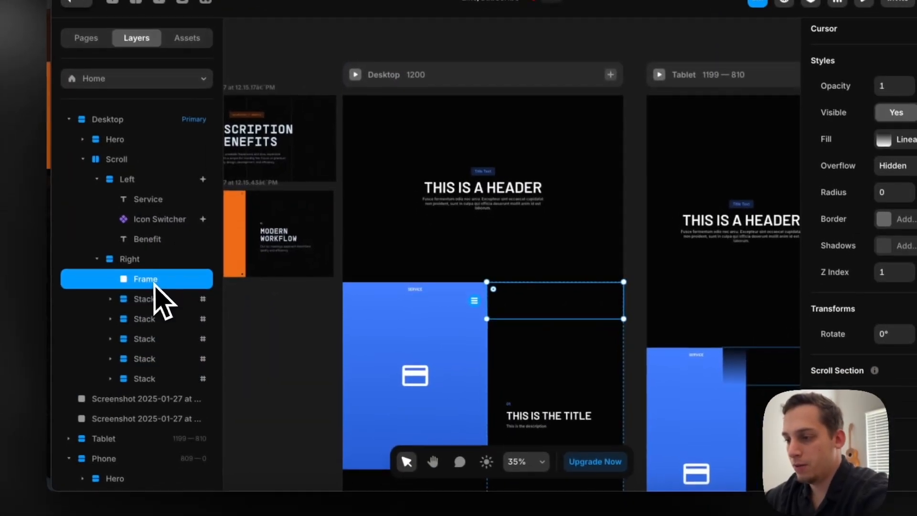
key("ctrl+d")
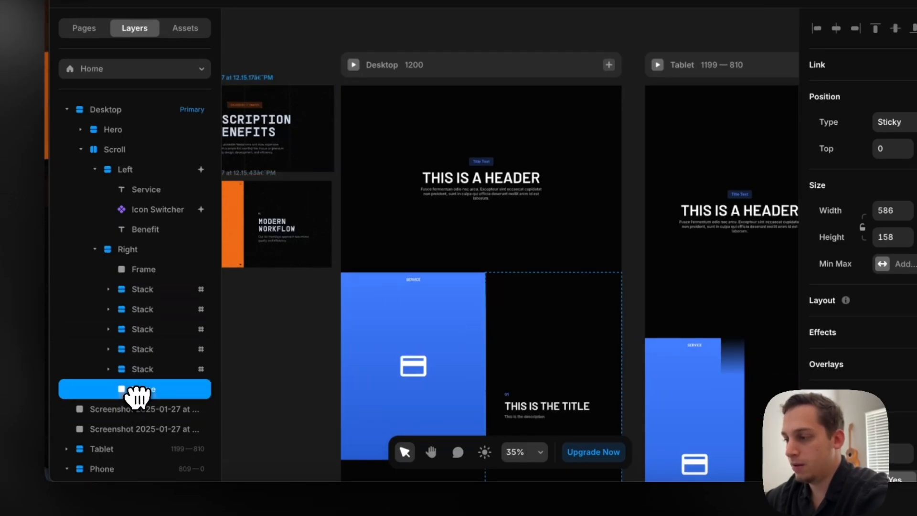
left_click(270, 512)
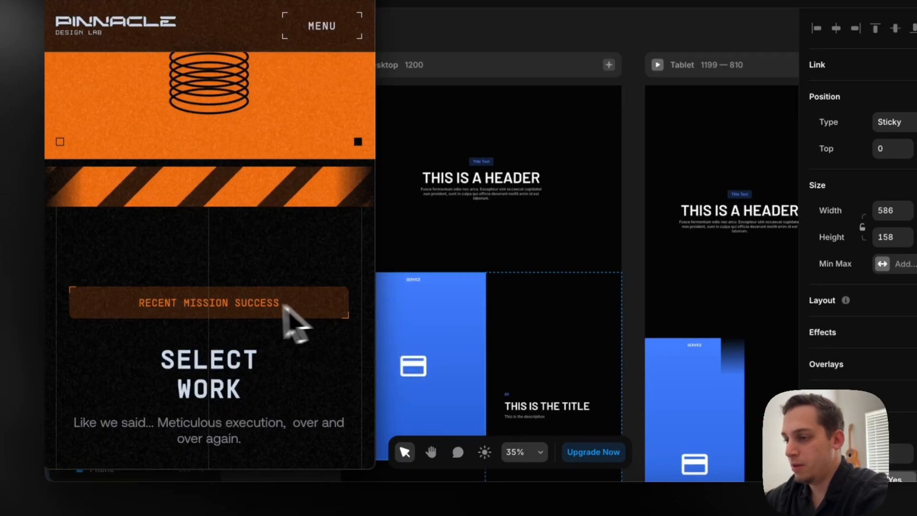
scroll(215, 308, "down", 4)
scroll(213, 309, "up", 5)
left_click(624, 290)
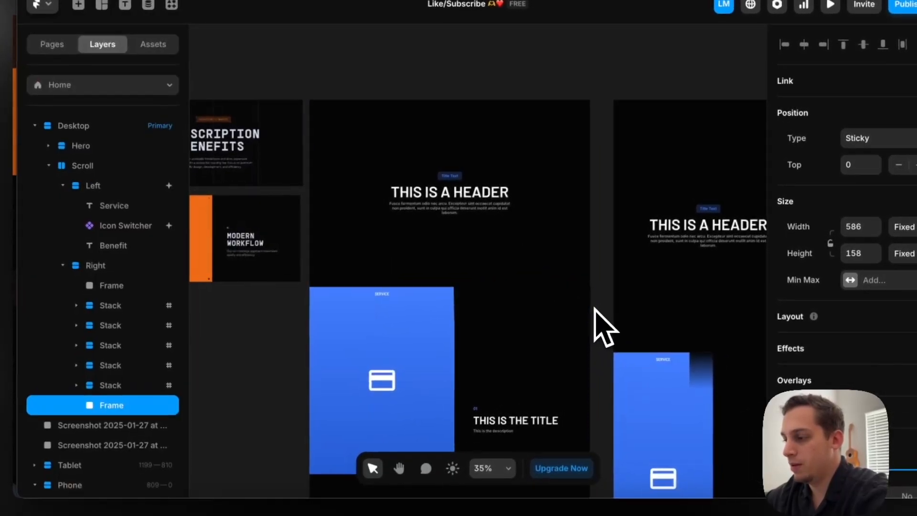
scroll(588, 308, "down", 5)
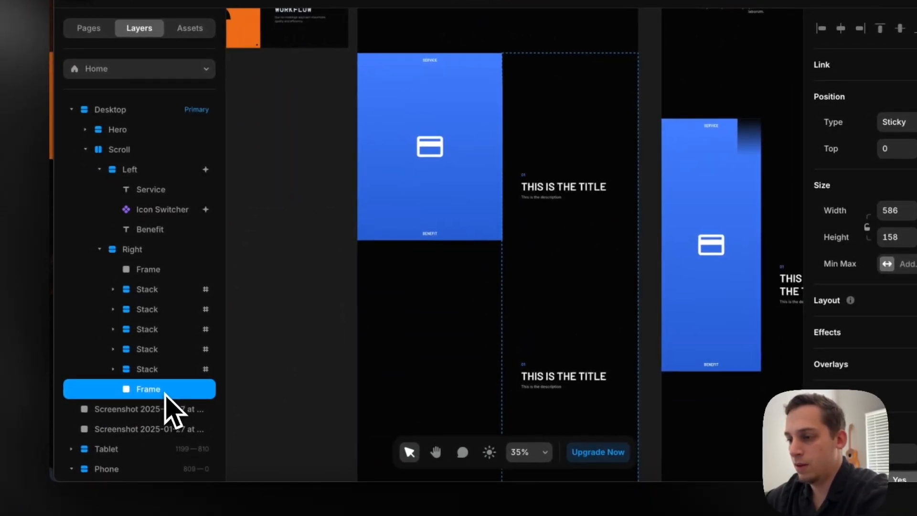
left_click_drag(165, 297, 165, 299)
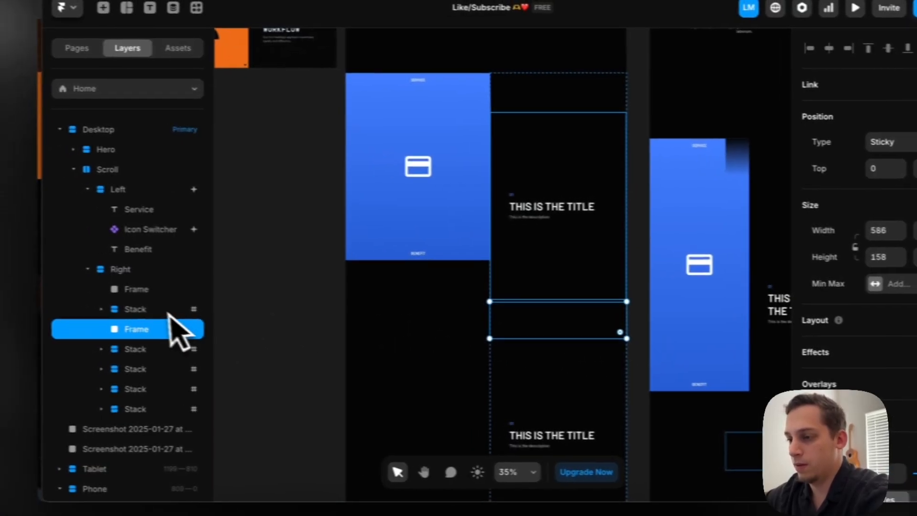
left_click(91, 292)
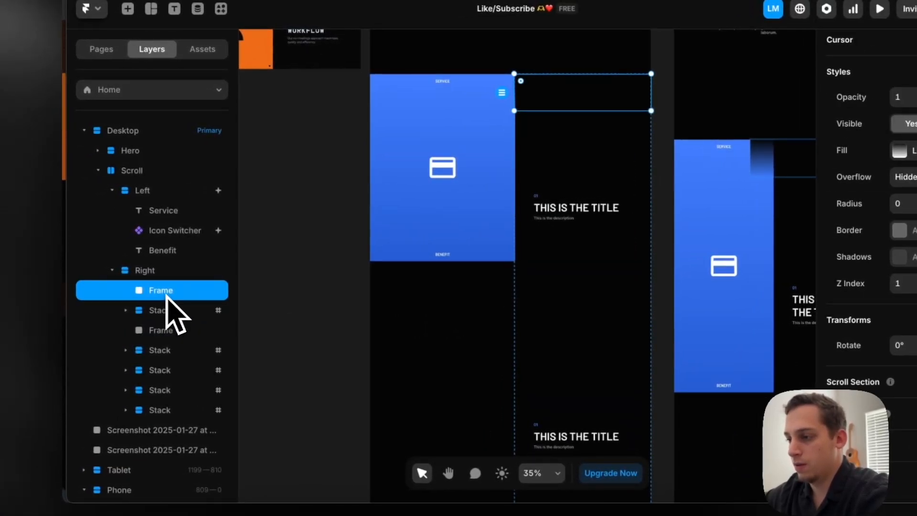
key("super+d")
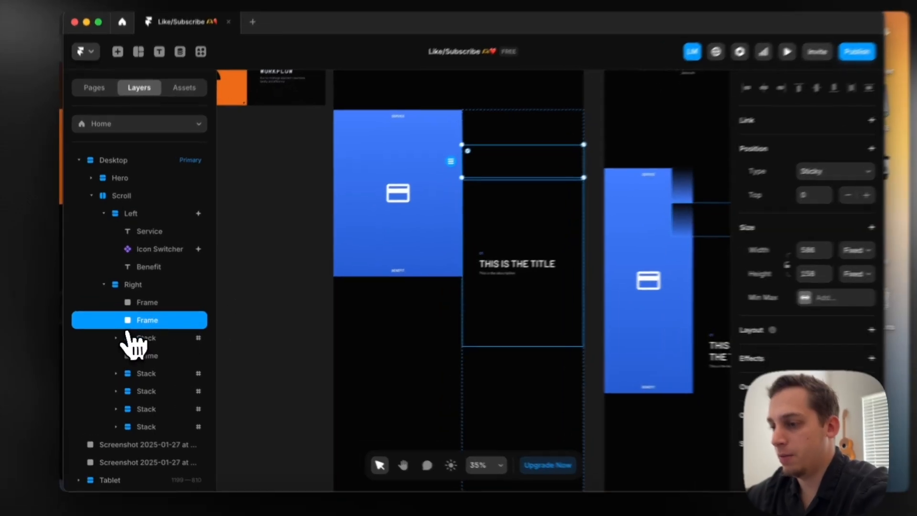
left_click(114, 338)
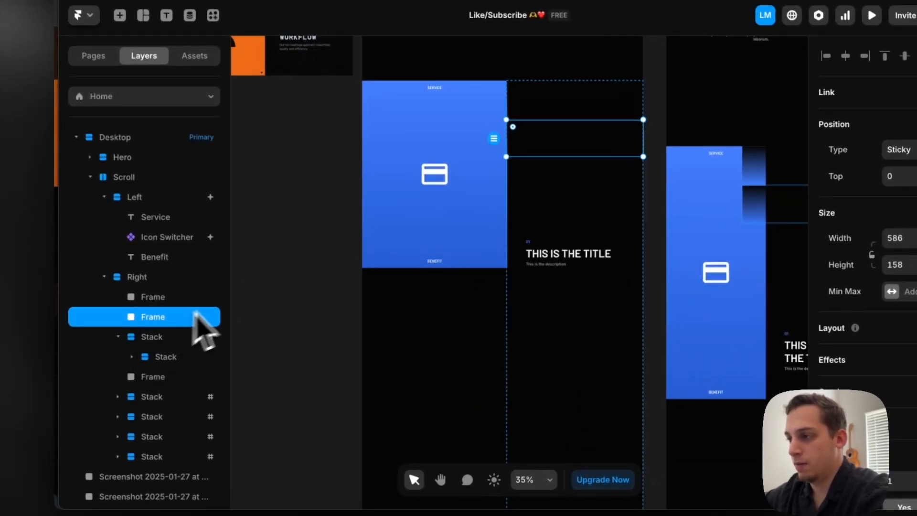
key("Delete")
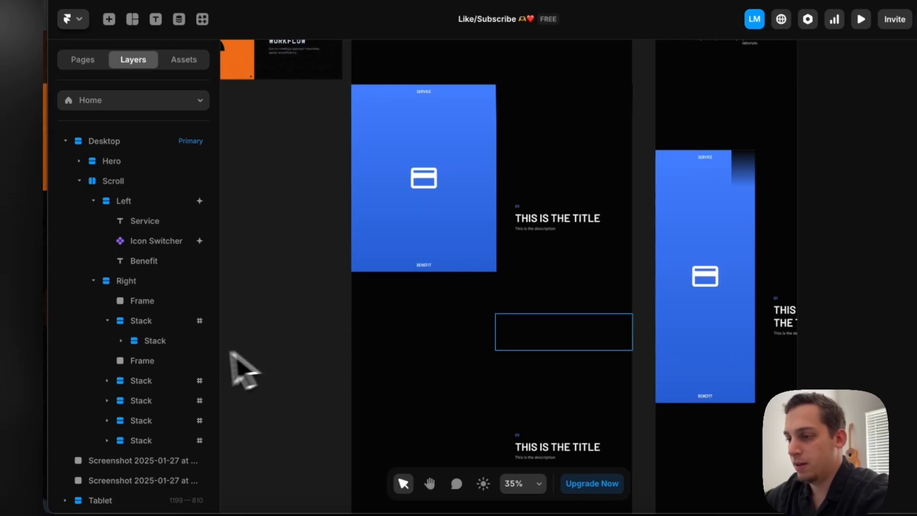
Nest both gradient frames inside the first Stack, one above and one below its inner Stack, and set the first Stack's Overflow to Visible
left_click_drag(169, 361, 166, 348)
left_click_drag(142, 302, 153, 337)
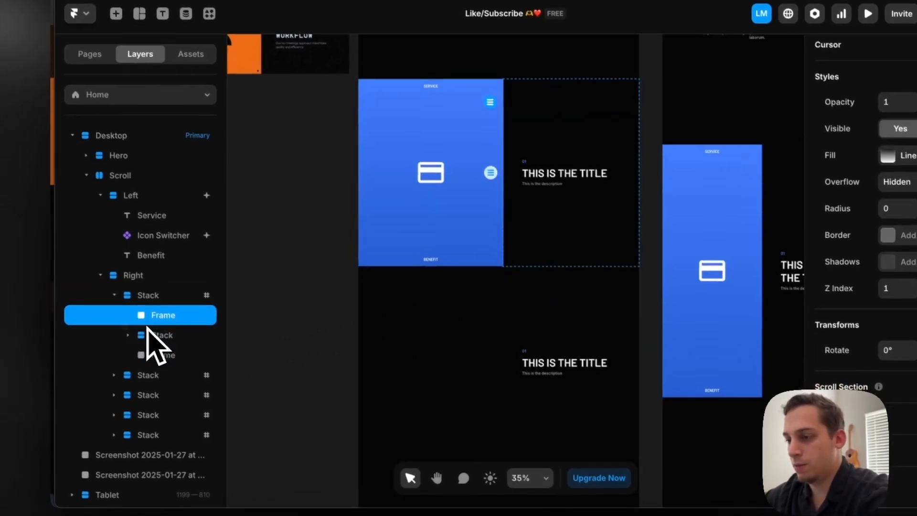
left_click(141, 300)
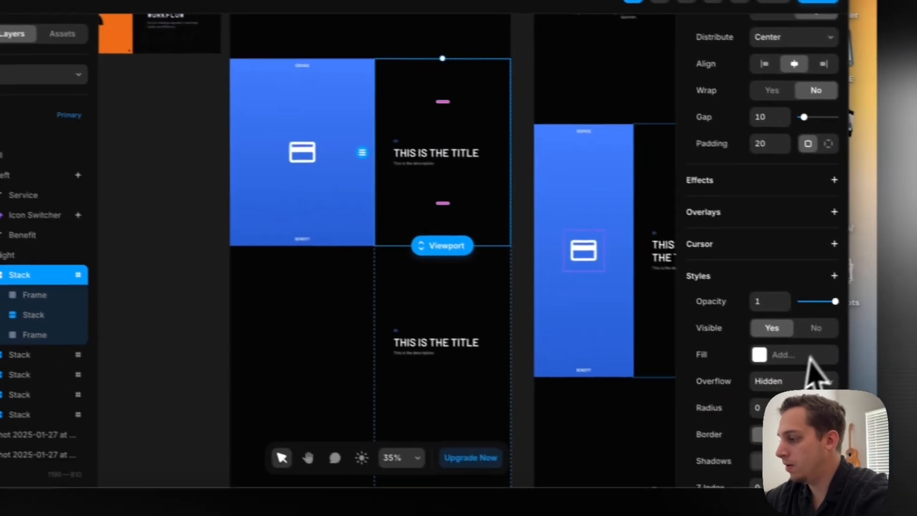
left_click(811, 380)
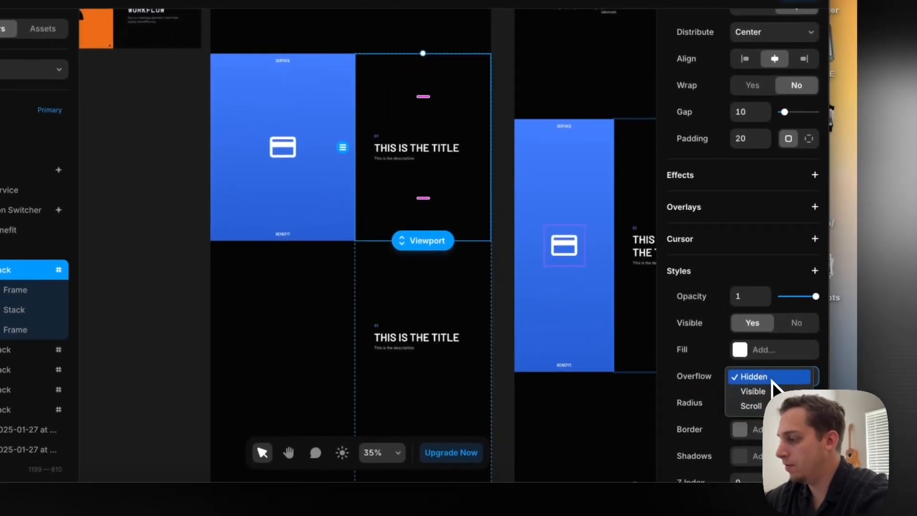
left_click(786, 400)
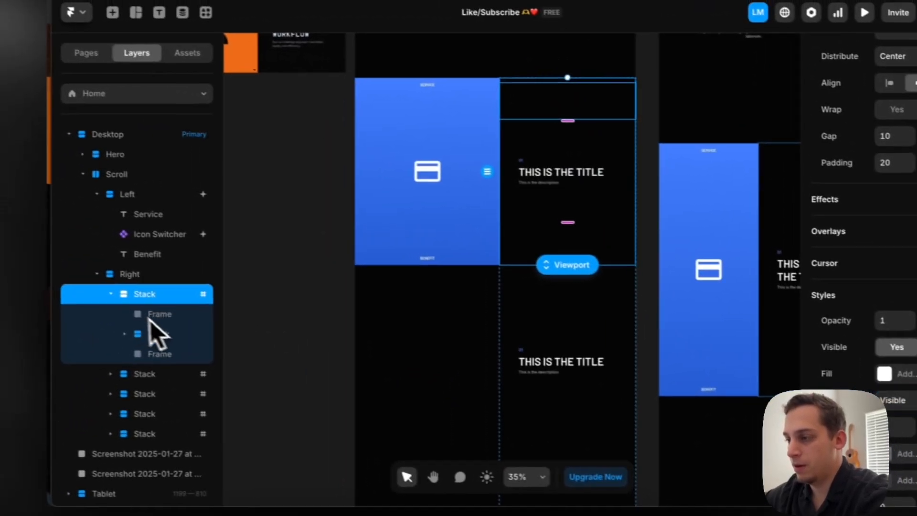
Inspect the first Stack's two nested frames, and preview the Desktop page, scrolling back and forth over the title to check its fade
left_click(148, 316)
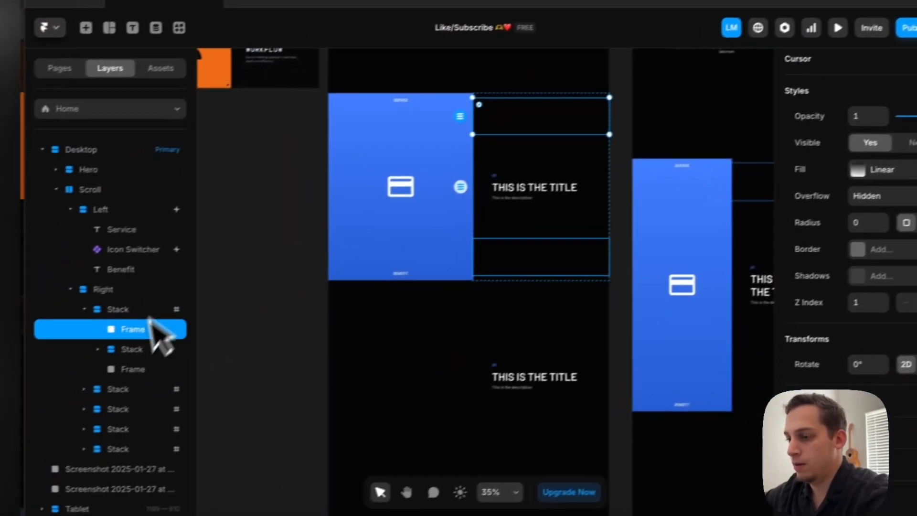
left_click(138, 369)
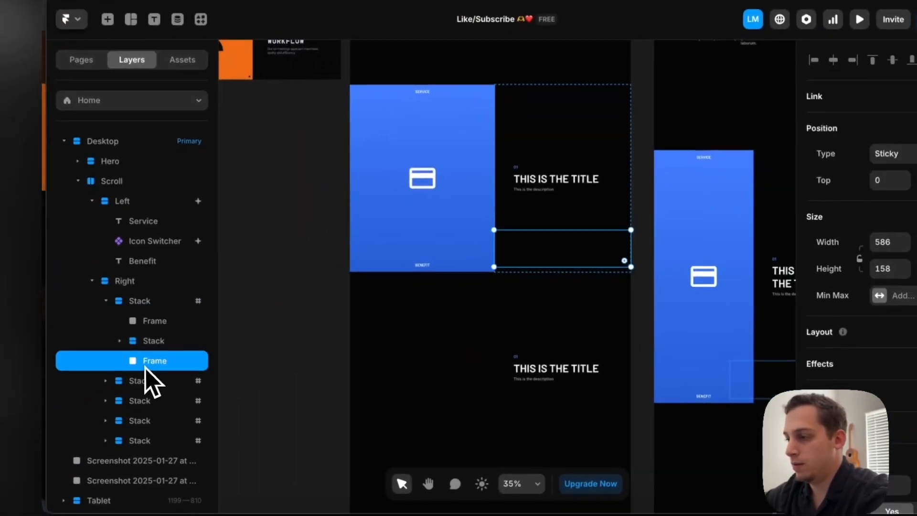
left_click(129, 311)
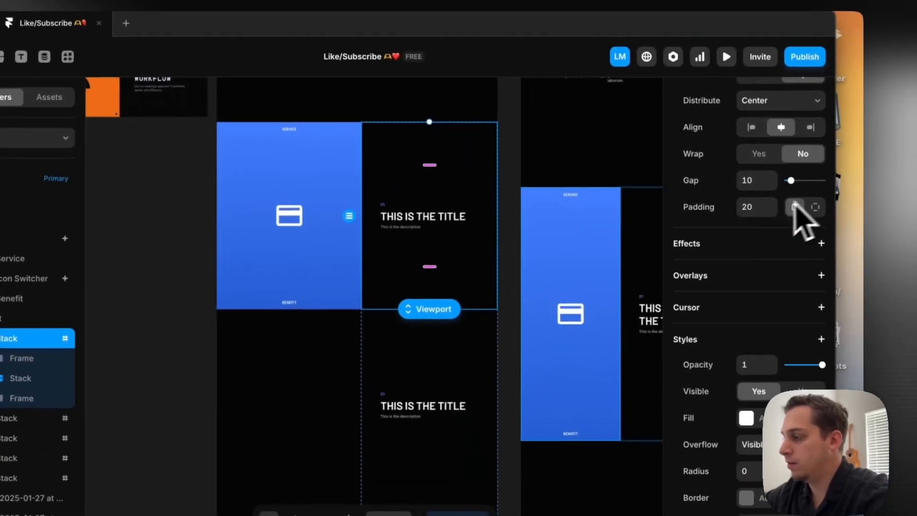
scroll(549, 205, "up", 5)
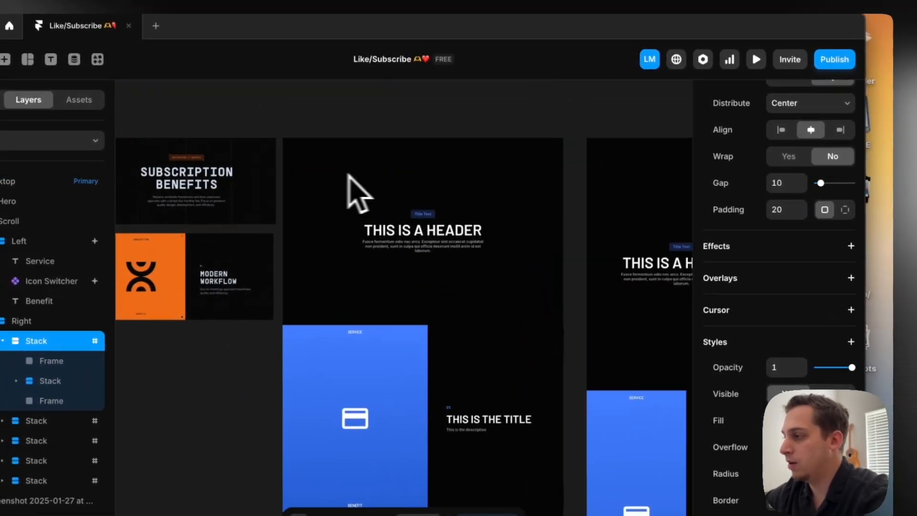
scroll(738, 193, "up", 6)
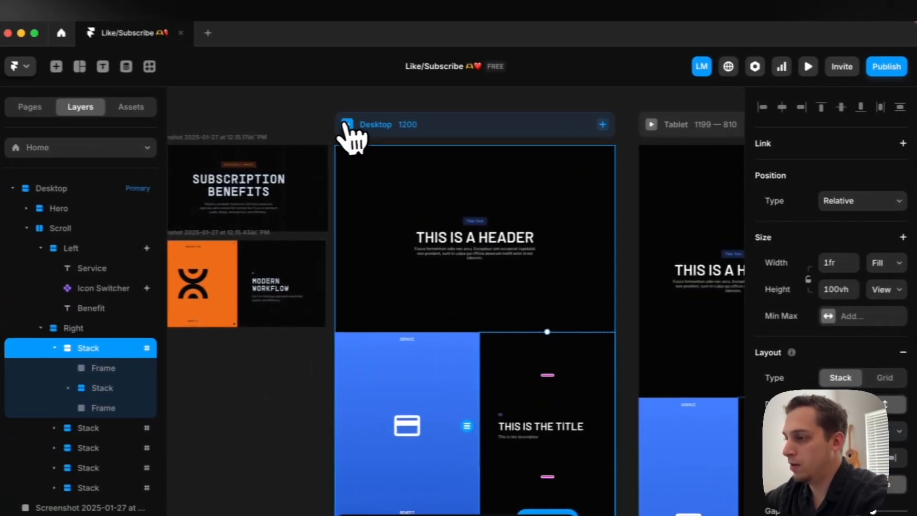
left_click(276, 122)
scroll(356, 280, "down", 5)
scroll(428, 285, "down", 4)
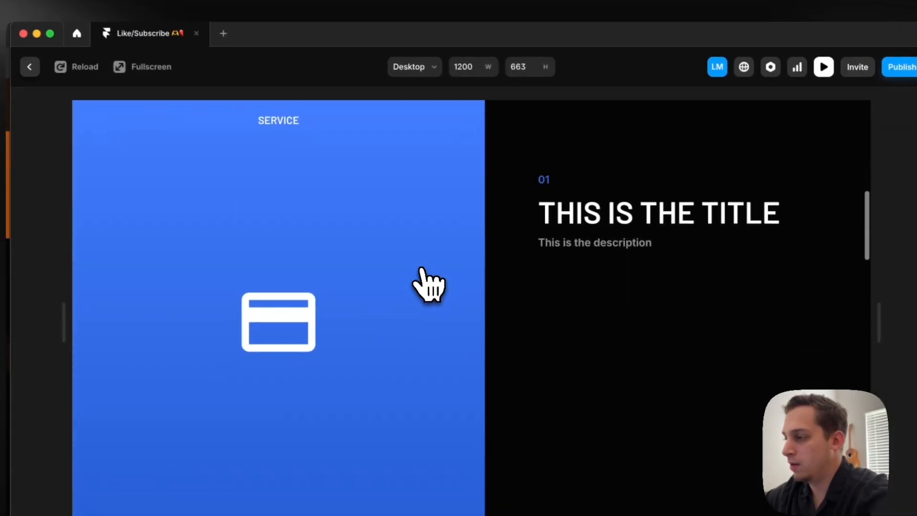
scroll(421, 268, "up", 5)
scroll(421, 268, "down", 5)
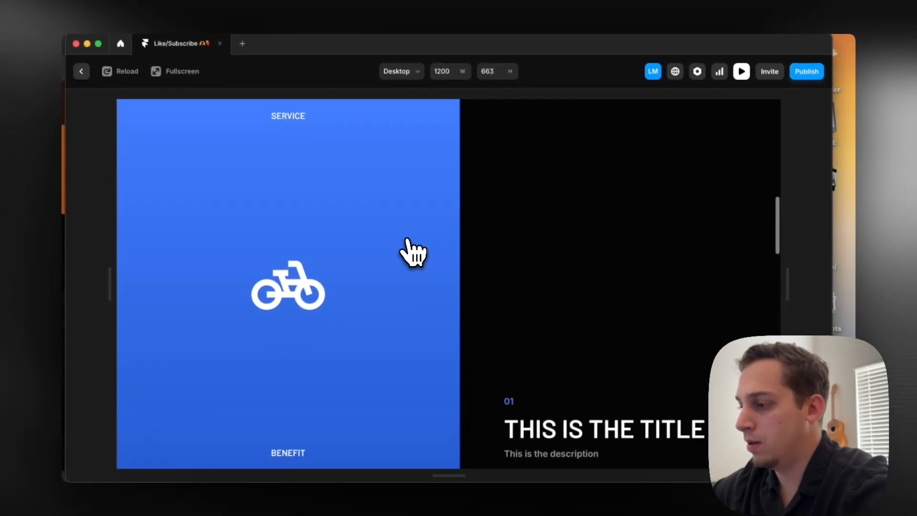
scroll(410, 251, "up", 3)
scroll(409, 250, "down", 4)
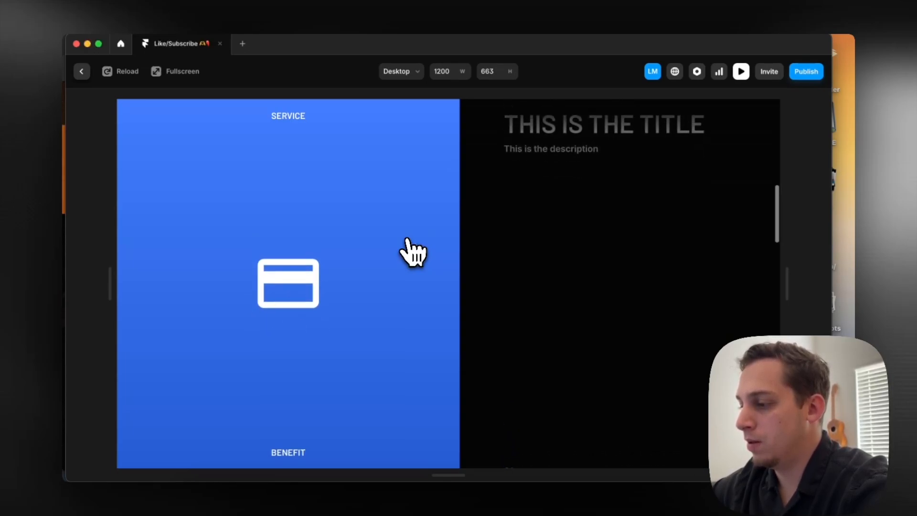
scroll(412, 252, "down", 4)
scroll(411, 252, "up", 6)
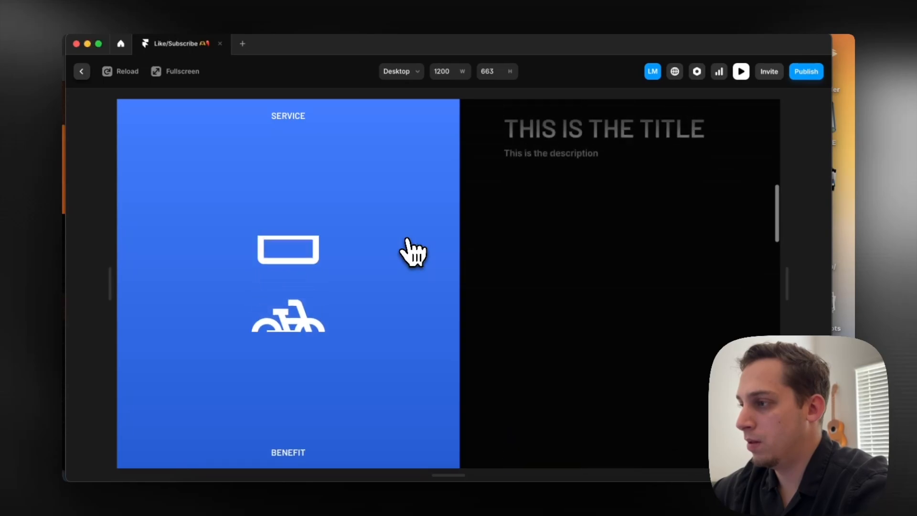
scroll(412, 252, "down", 5)
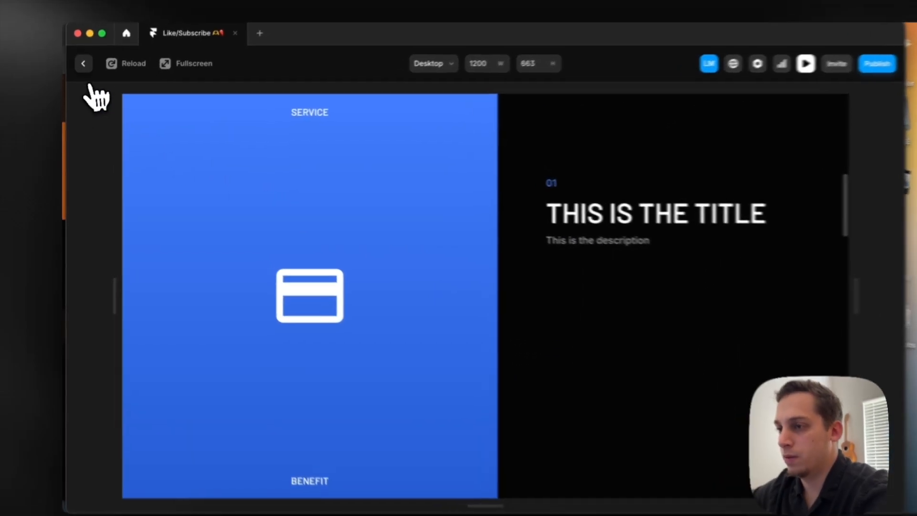
Return to the canvas and delete the duplicate gradient frame below the inner Stack of the first Stack
left_click(81, 71)
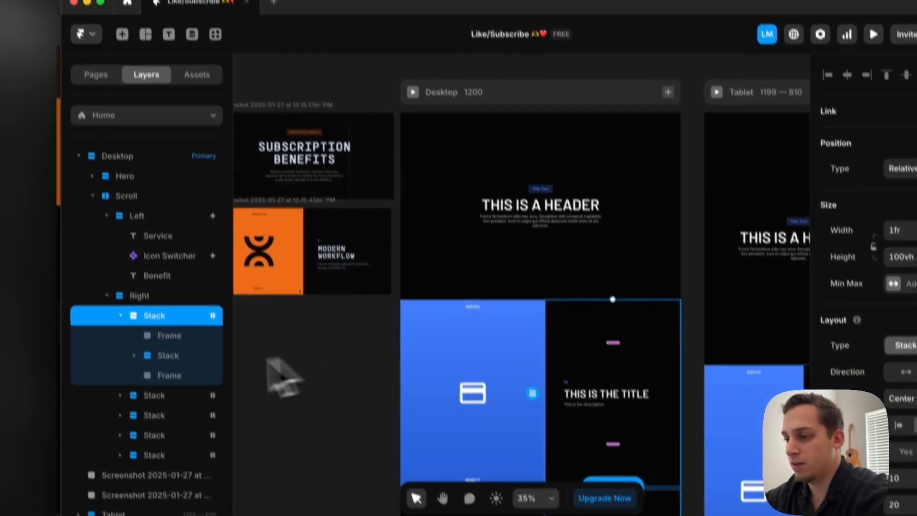
left_click(172, 393)
key("Delete")
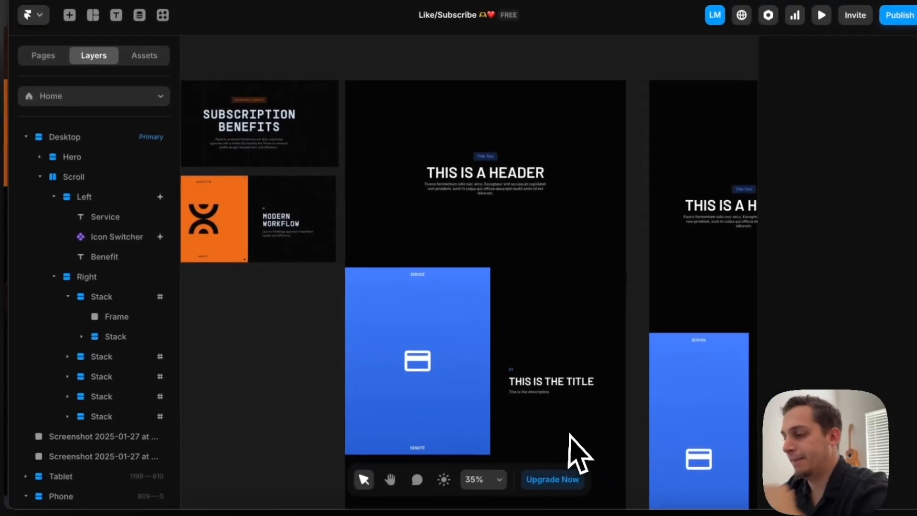
Delete the second through fifth Stacks from the Right column, keeping only the one with the nested gradient frame
left_click(399, 50)
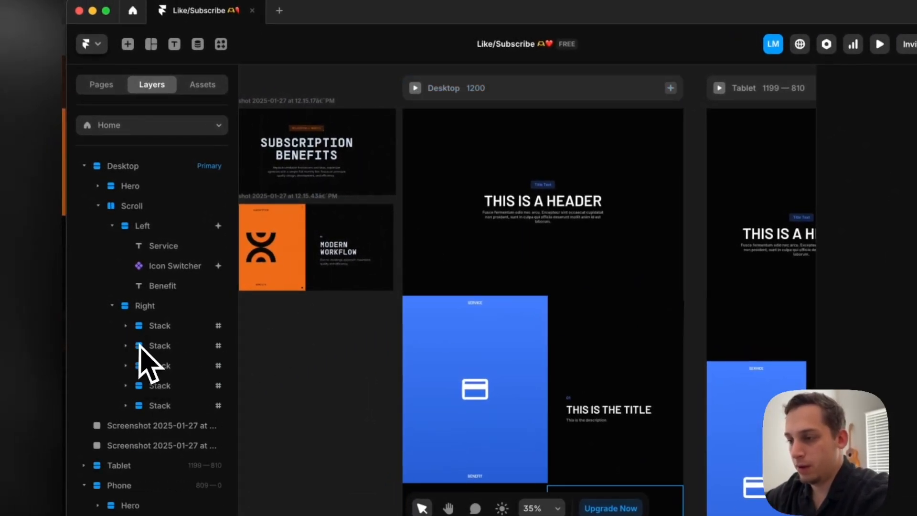
left_click(146, 346)
left_click(157, 406, "shift")
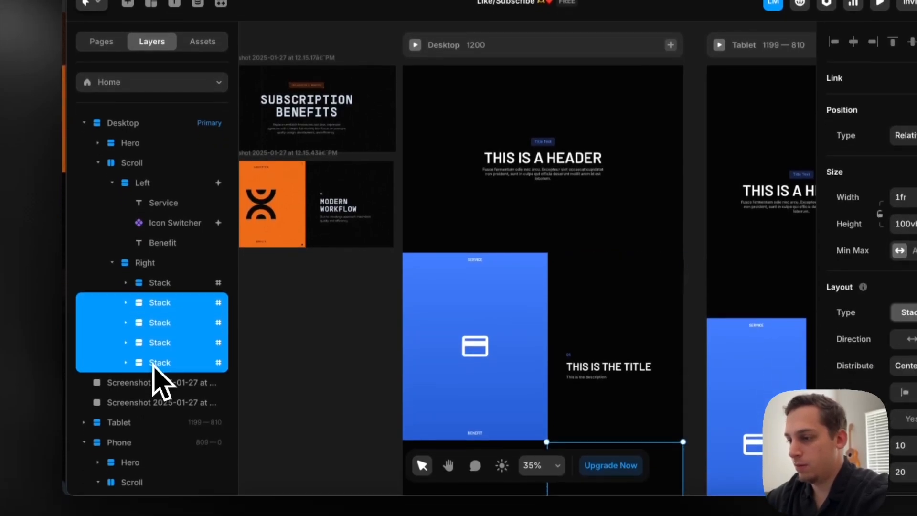
key("Delete")
Duplicate the remaining Stack four times so the Right column holds five Stacks with their own gradient frame
left_click(160, 283)
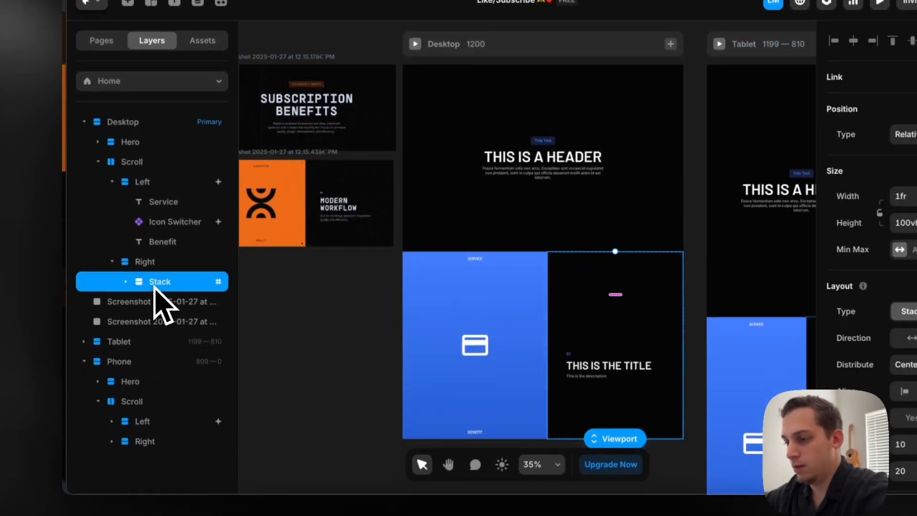
key("ctrl+d")
key("ctrl+d")
key("ctrl+d")
key("ctrl+d")
left_click(126, 301)
left_click(126, 322)
left_click(126, 341)
left_click(127, 360)
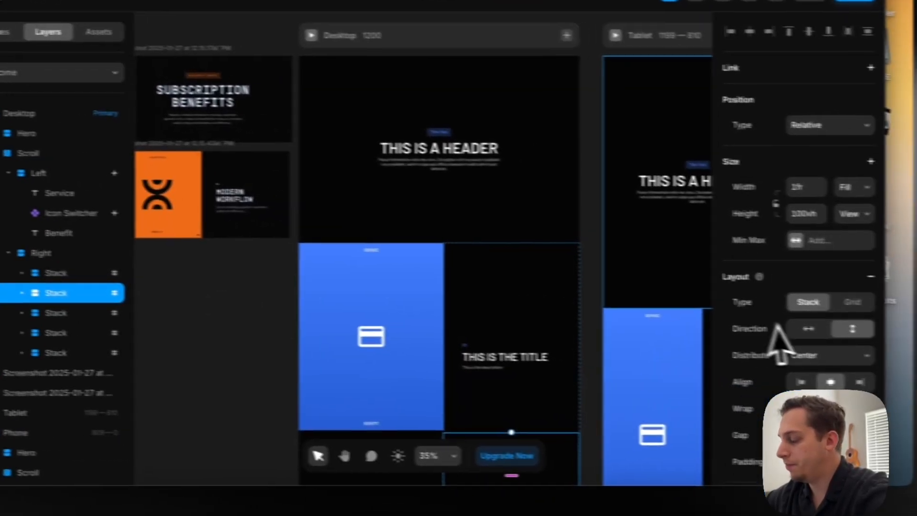
Number the Scroll Section names of the Right column's second to fifth Stacks consecutively from 2 to 5
scroll(873, 355, "down", 10)
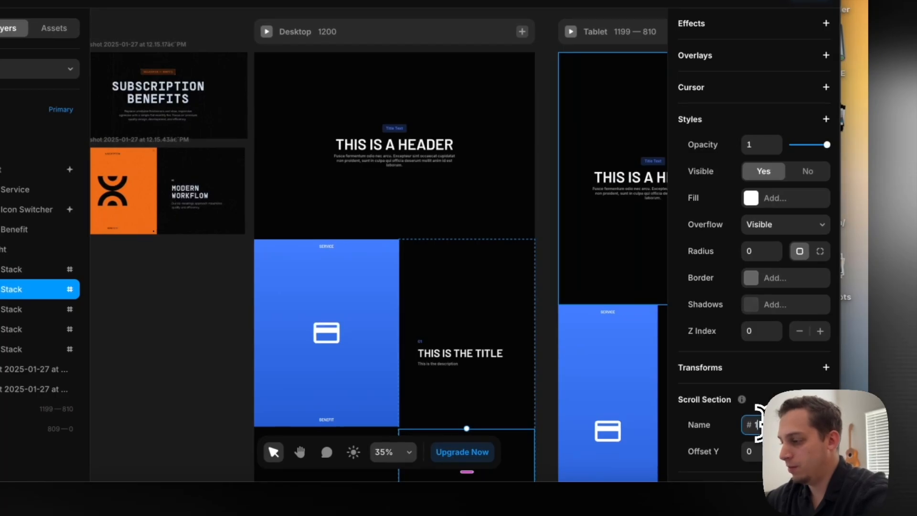
type("2")
left_click(62, 309)
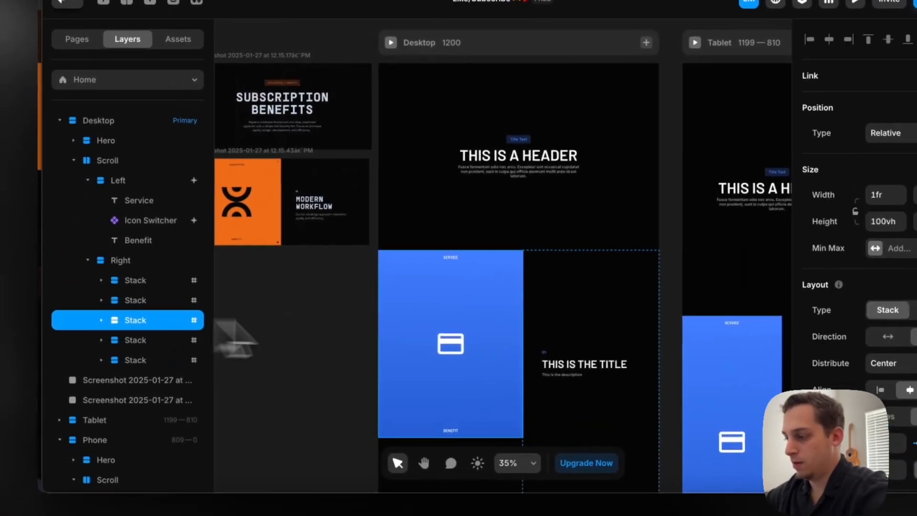
scroll(758, 392, "down", 10)
scroll(763, 382, "down", 3)
left_click(779, 339)
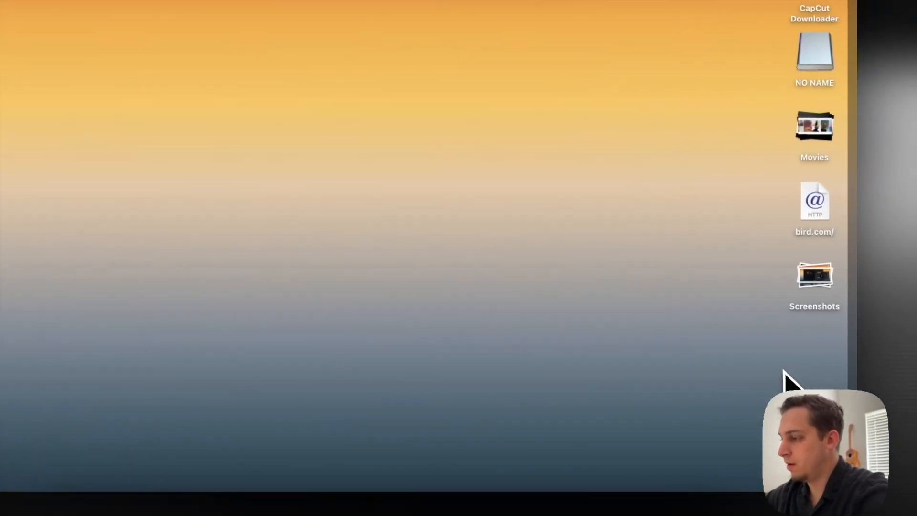
scroll(731, 327, "down", 10)
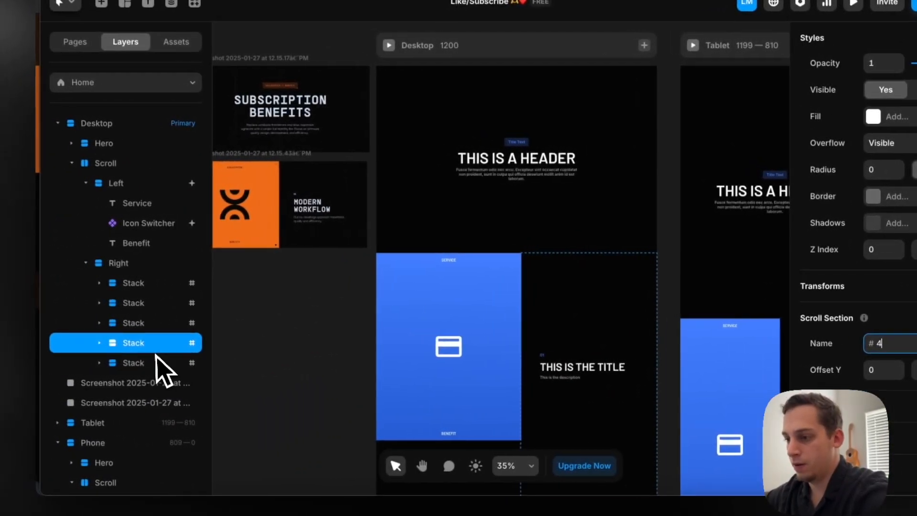
left_click(21, 359)
scroll(716, 369, "down", 10)
left_click(773, 336)
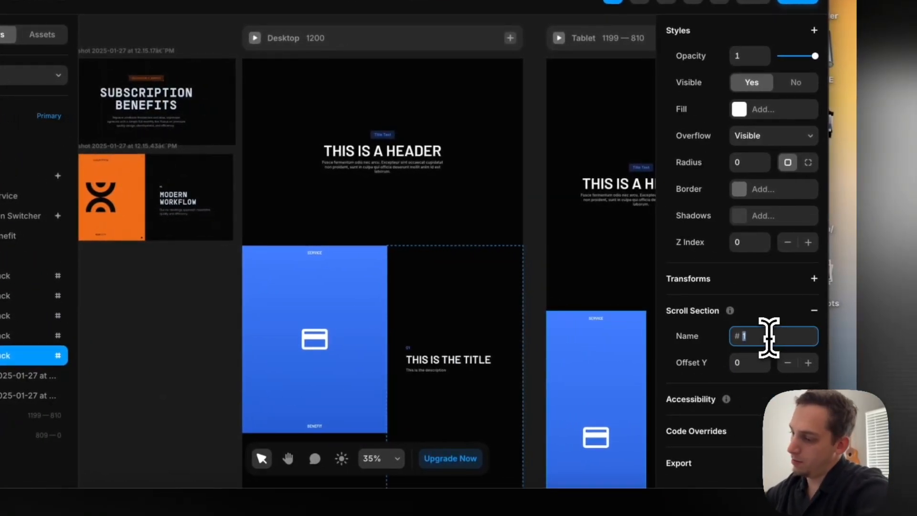
type("5")
Preview the Desktop page to examine how the titles fade beneath the sticky gradients, and return to the canvas
left_click(139, 328)
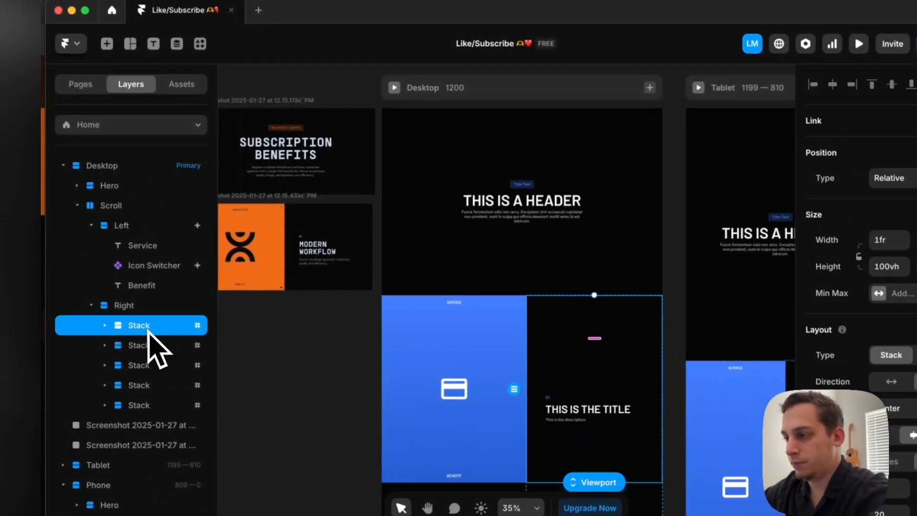
left_click(395, 88)
scroll(474, 307, "down", 10)
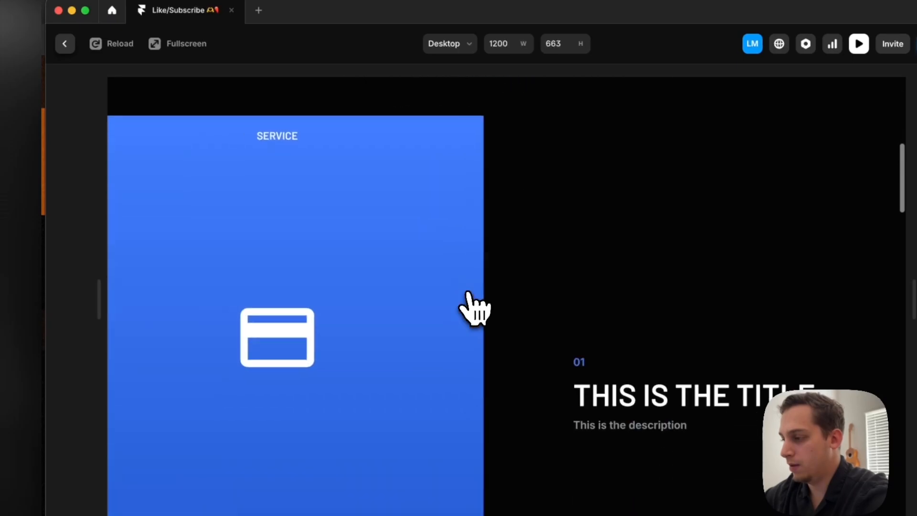
scroll(475, 307, "up", 4)
scroll(469, 294, "up", 2)
scroll(468, 294, "down", 8)
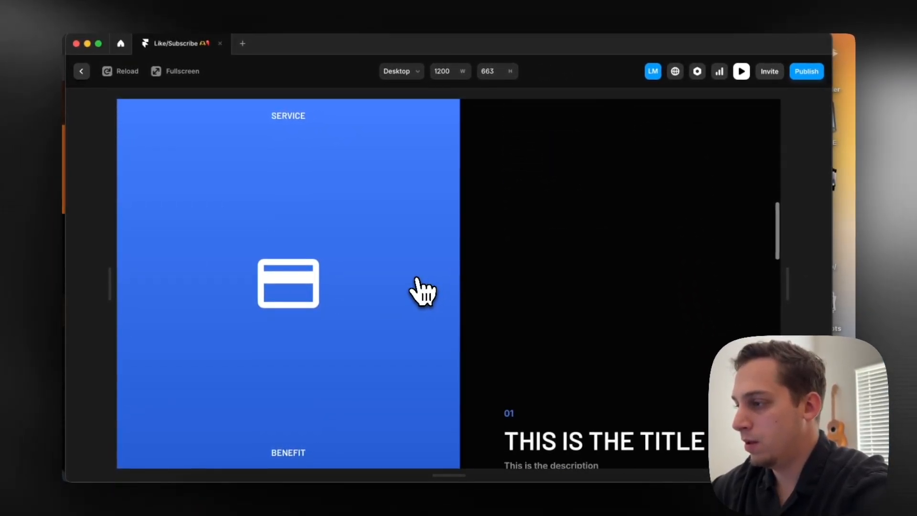
scroll(418, 282, "down", 3)
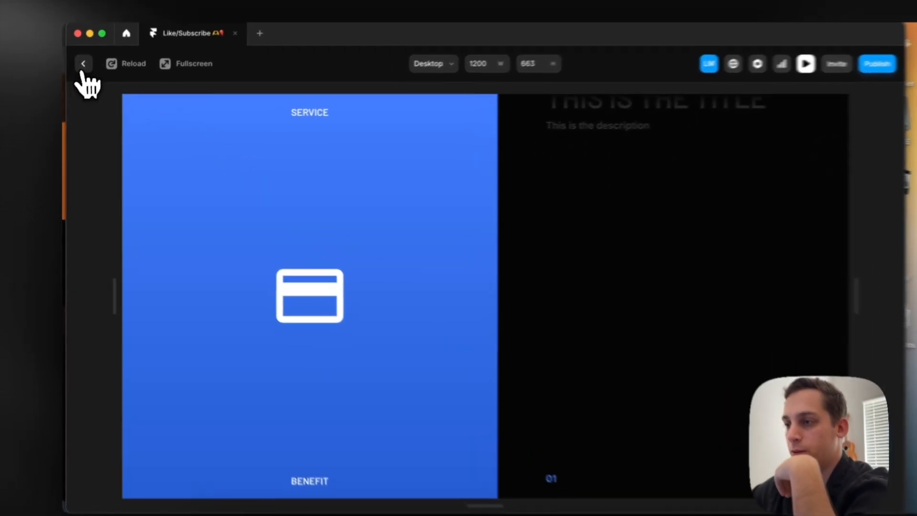
left_click(82, 71)
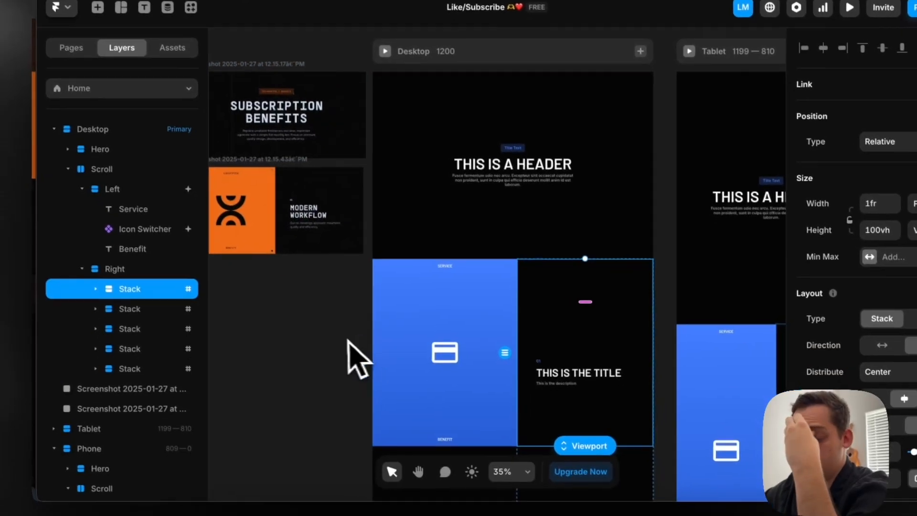
Inspect the layers nested in the Right column's first Stack and recheck the title fade in the Desktop preview
left_click(348, 340)
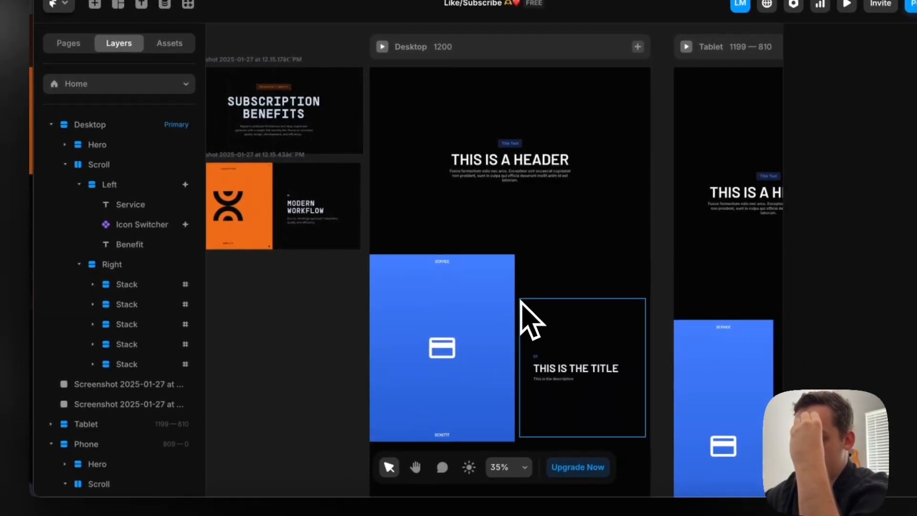
left_click(522, 320)
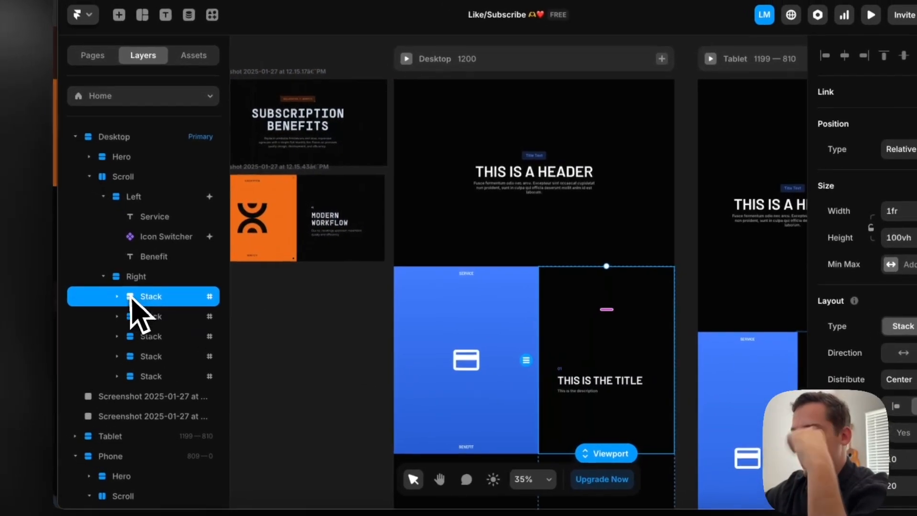
left_click(129, 279)
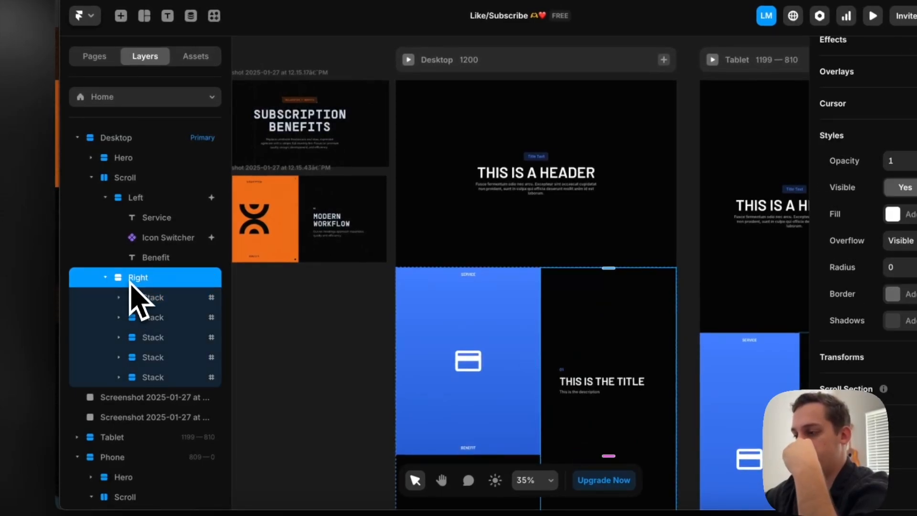
left_click(131, 297)
left_click(119, 297)
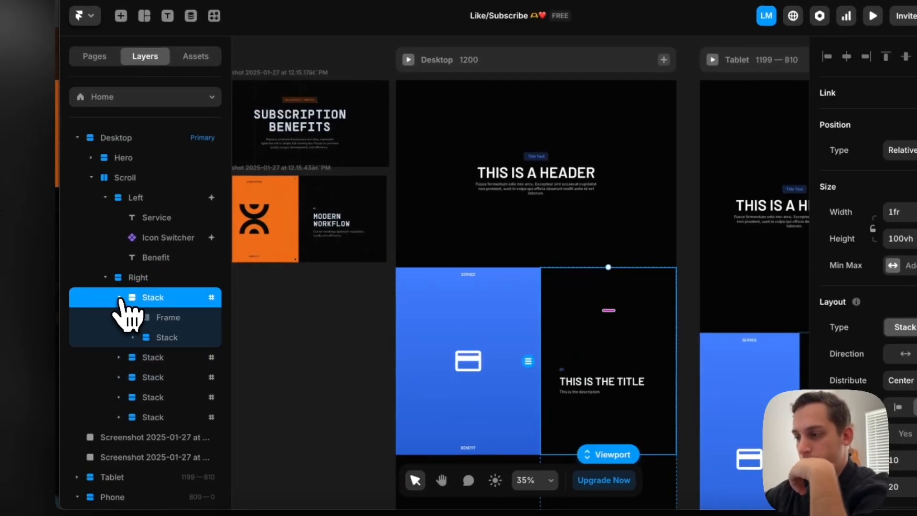
left_click(120, 297)
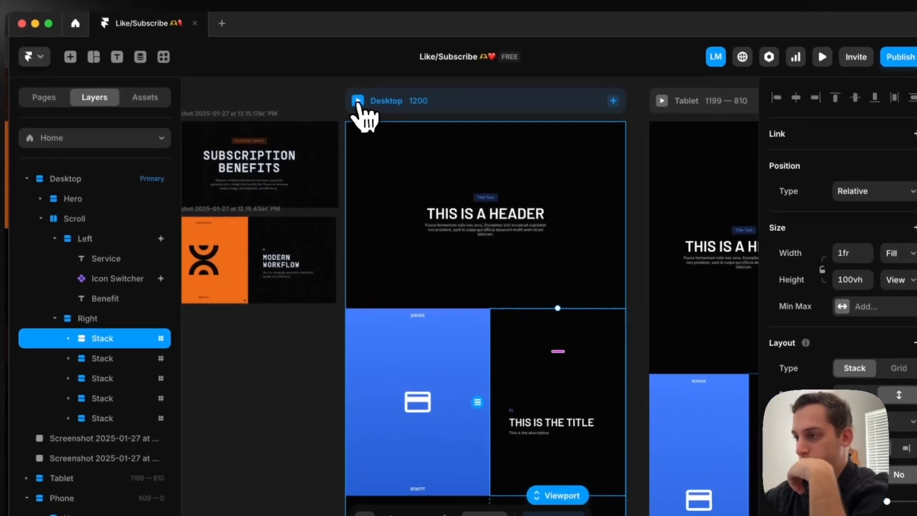
left_click(408, 59)
scroll(466, 308, "down", 10)
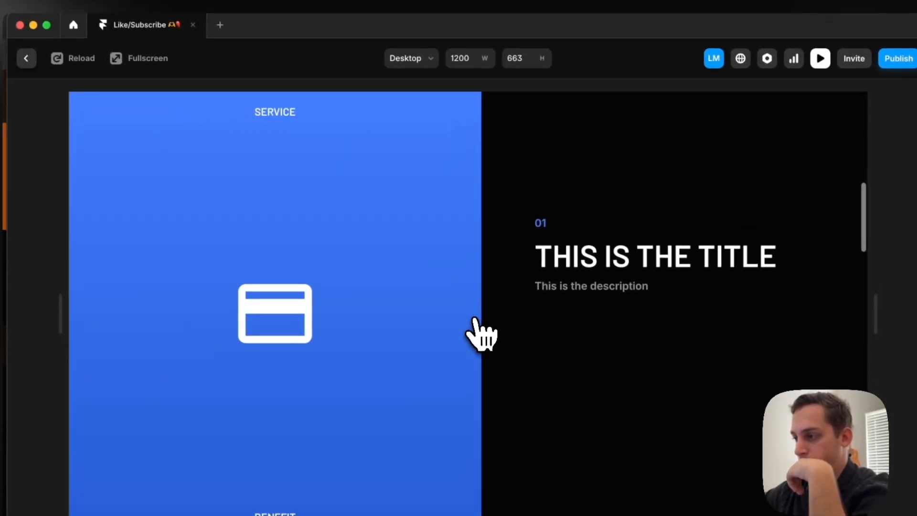
scroll(474, 318, "down", 5)
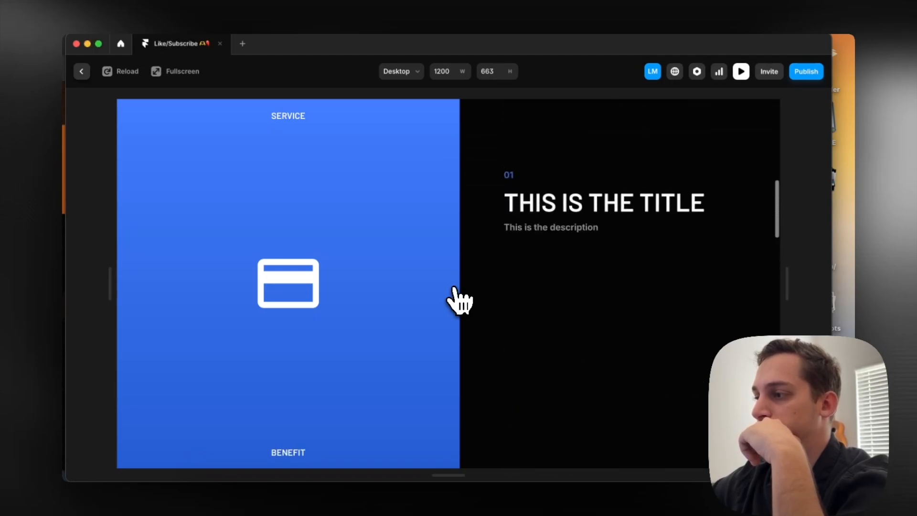
scroll(456, 300, "down", 1)
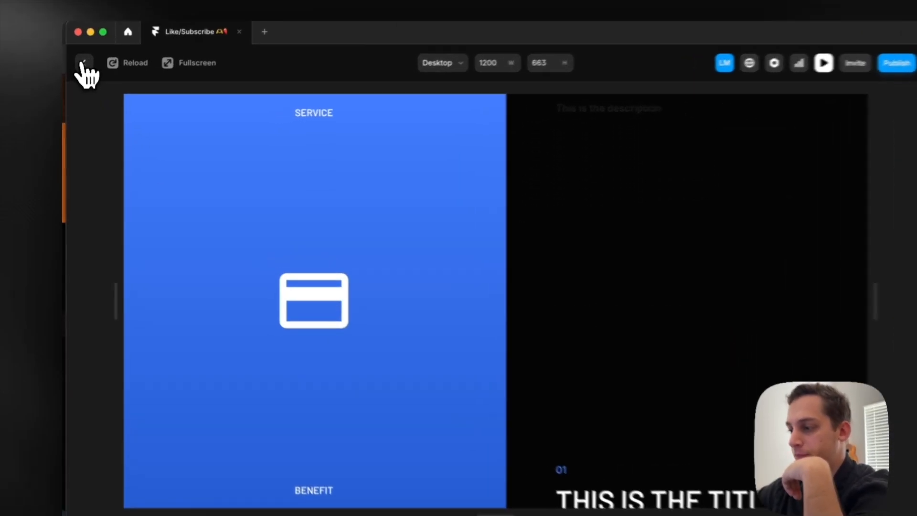
left_click(77, 67)
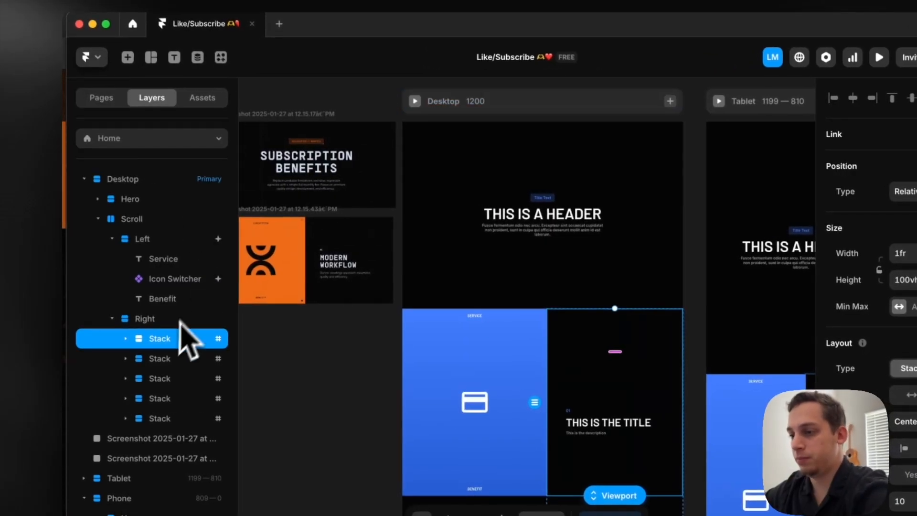
Copy the gradient frame in the Right column's first Stack, place the copy below the inner Stack and rotate it upside down
left_click(116, 305)
left_click(162, 359)
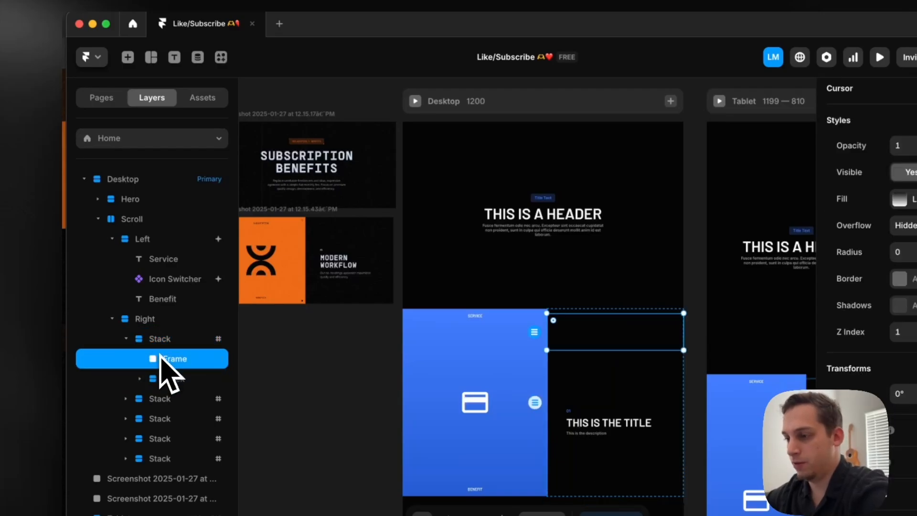
left_click(168, 378)
left_click(165, 399)
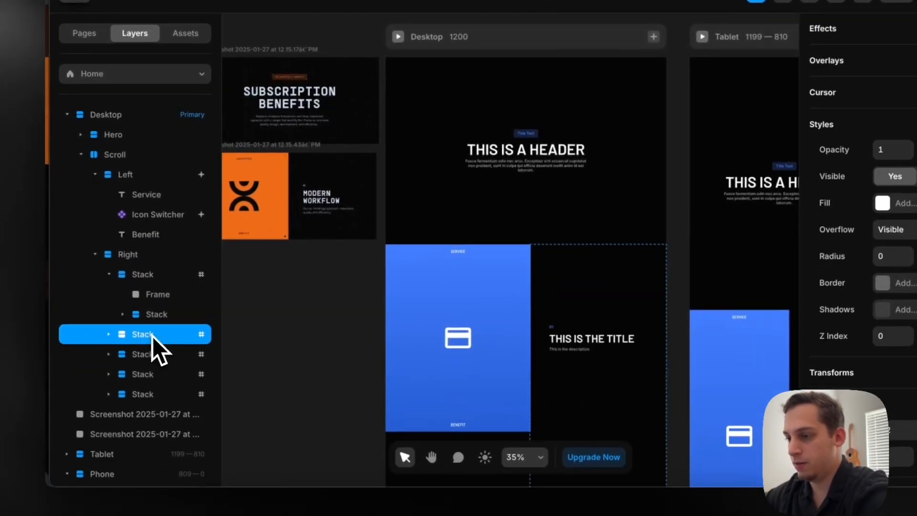
left_click(149, 316)
key("super+v")
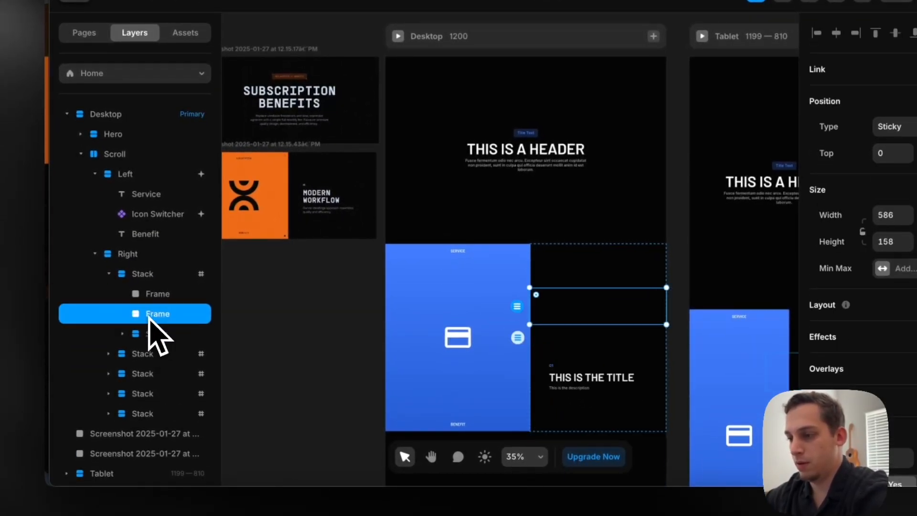
left_click_drag(137, 335, 135, 335)
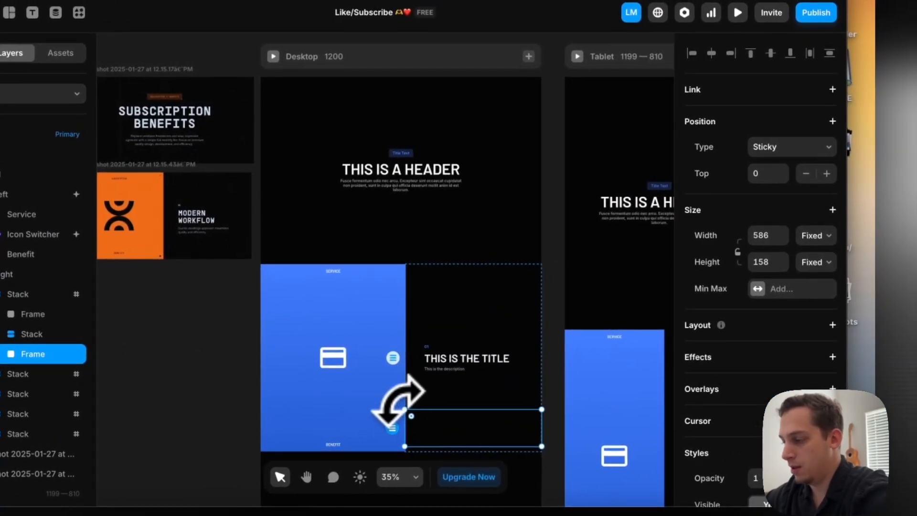
left_click_drag(404, 407, 401, 403)
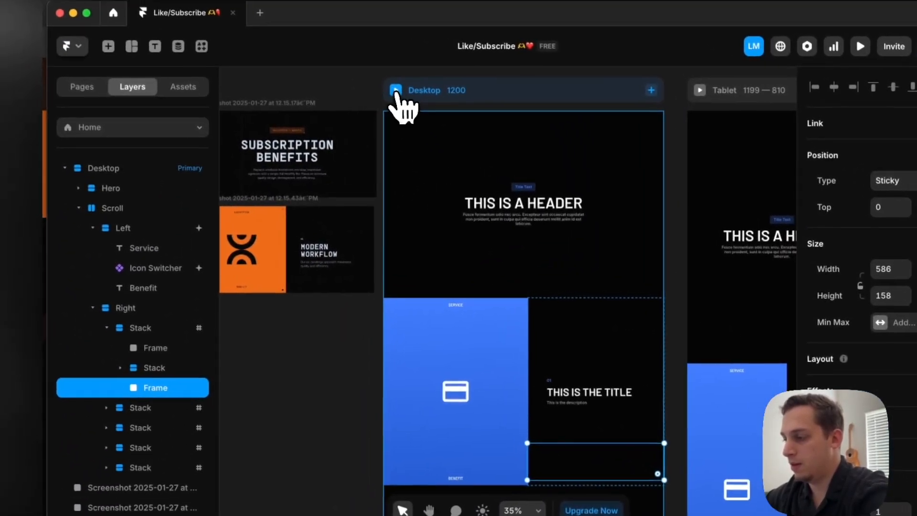
Preview the Desktop page to examine the first title between its upper and lower gradient frames
left_click(272, 57)
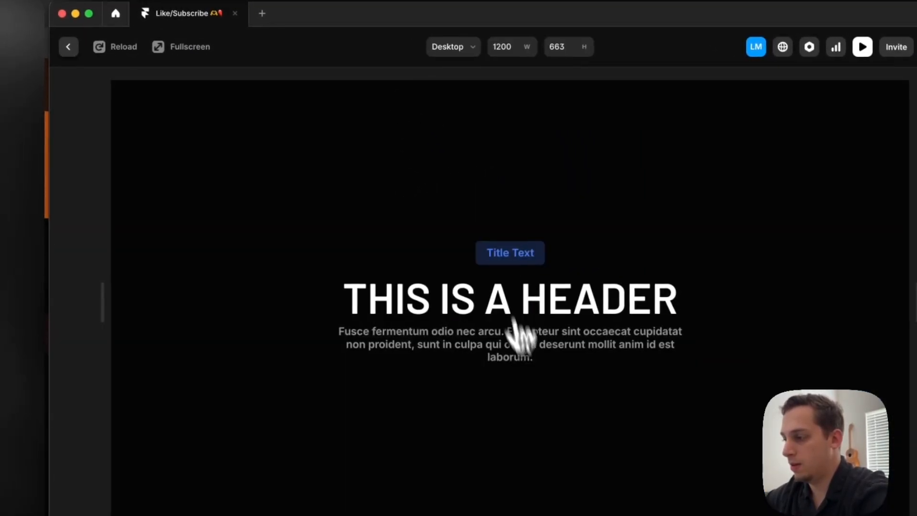
scroll(532, 382, "down", 5)
scroll(537, 393, "down", 5)
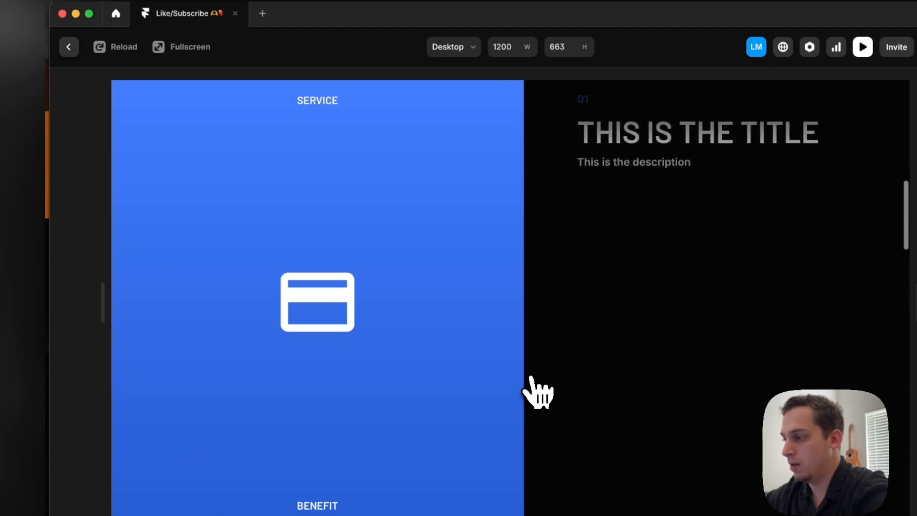
left_click(68, 47)
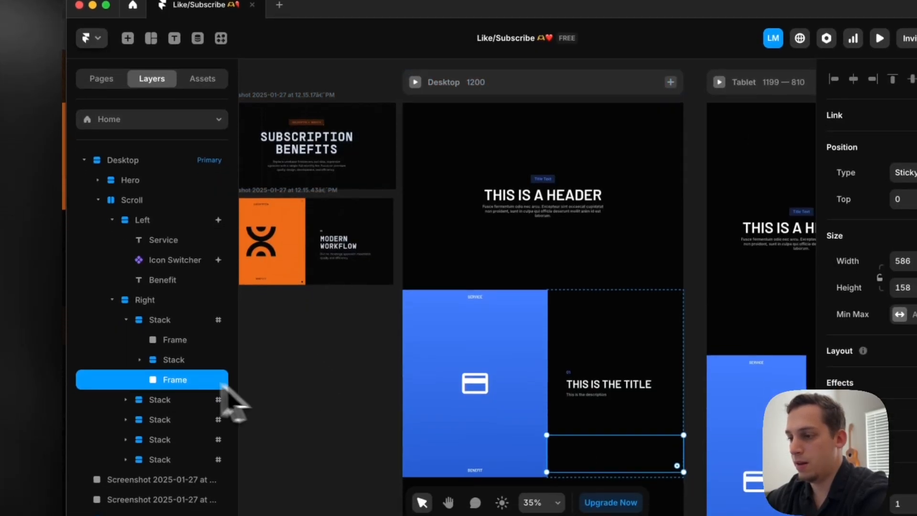
Delete the second through fifth Stacks from the Right column, keeping the one with two gradient frames
left_click(125, 319)
left_click(158, 319)
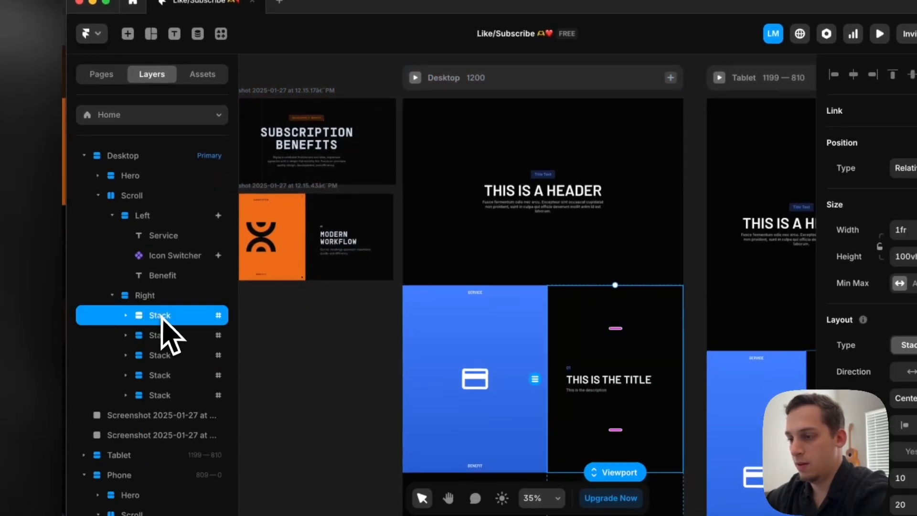
left_click(162, 341)
left_click(162, 389, "shift")
key("Delete")
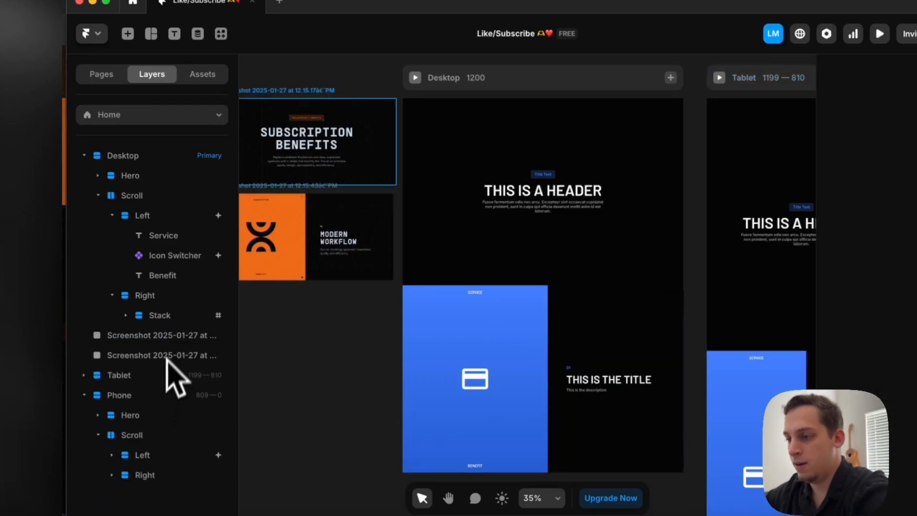
Duplicate the remaining Stack so the Right column holds five Stacks, each with an upper and a lower gradient frame
left_click(164, 315)
key("super+d")
key("super+d")
key("super+d")
key("super+d")
scroll(158, 315, "up", 5)
left_click(125, 316)
left_click(126, 336)
left_click(126, 356)
left_click(125, 376)
left_click(126, 397)
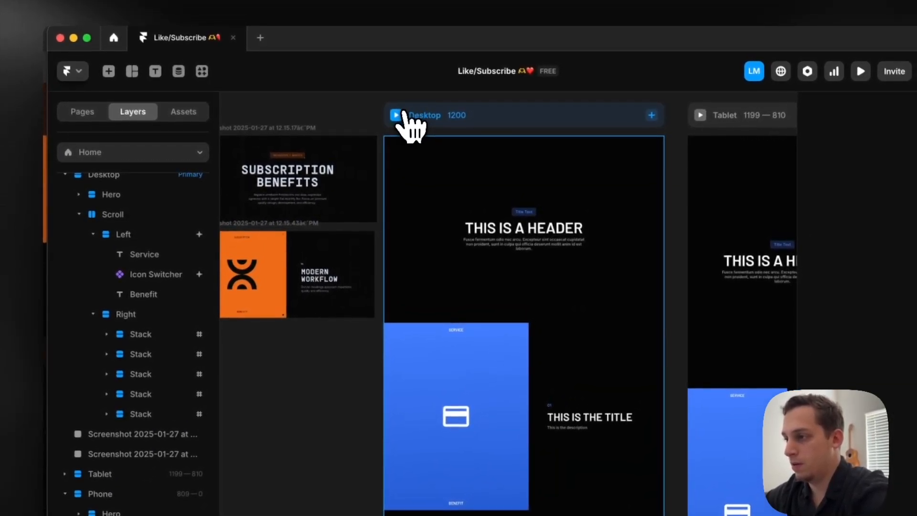
Preview the Desktop page to examine the title fade with two gradient frames in every Stack
left_click(415, 78)
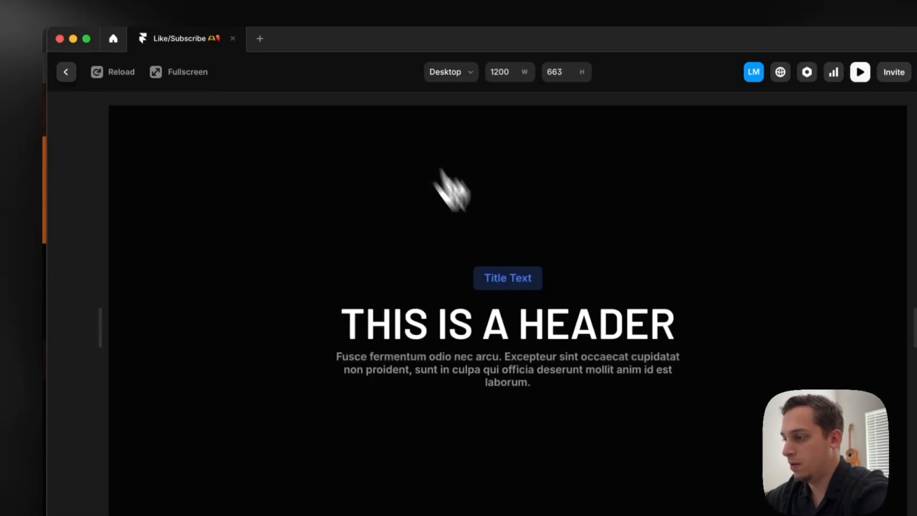
scroll(528, 307, "down", 10)
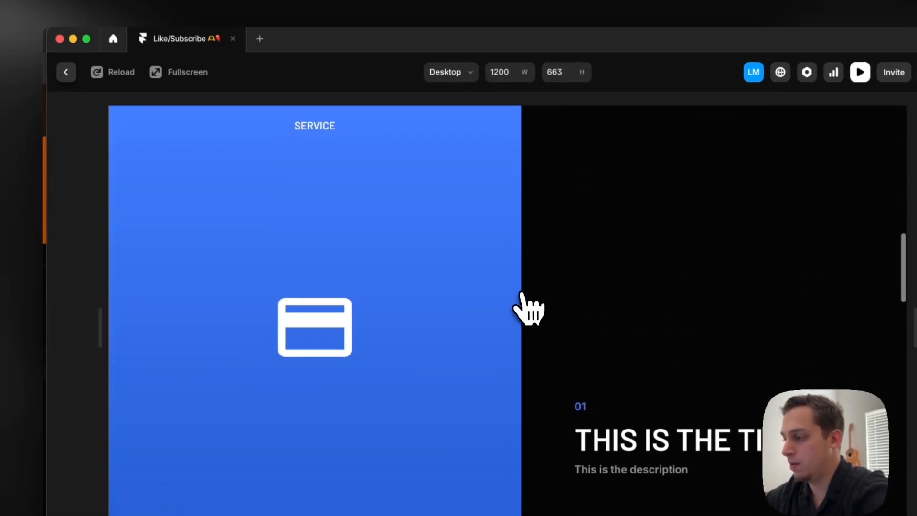
scroll(528, 307, "down", 2)
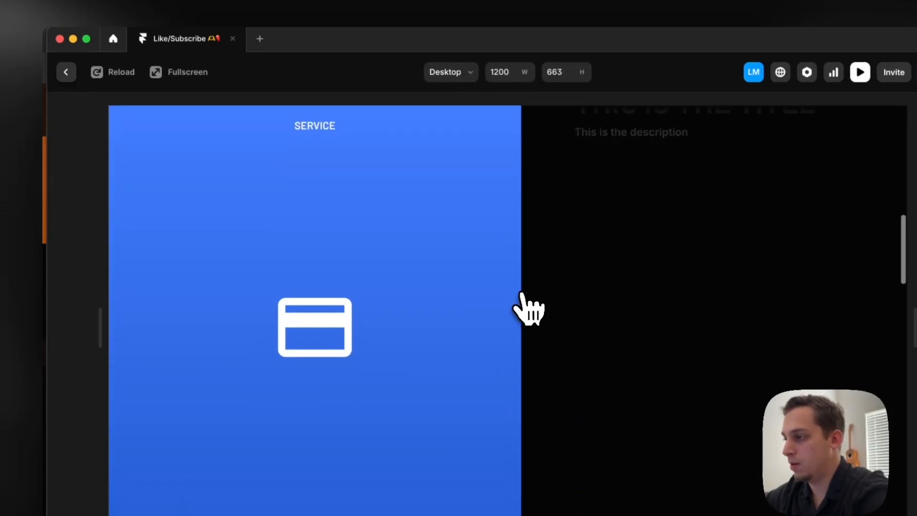
left_click(66, 71)
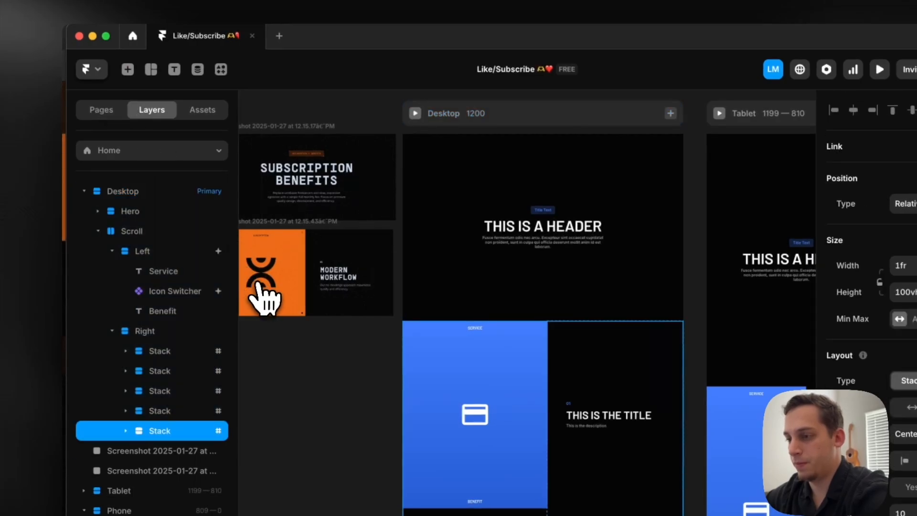
Undo the duplication and the deletion to bring back the Right column's original second to fifth Stacks
key("super+z")
key("super+z")
key("super+z")
key("super+z")
key("super+z")
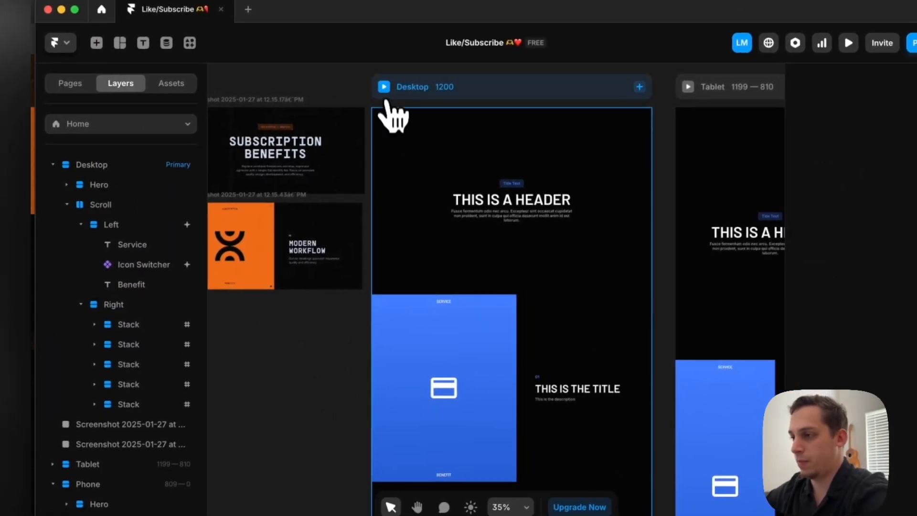
Preview the Desktop page with the restored Stacks to examine how the successive titles fade, and return to the canvas
left_click(411, 109)
scroll(460, 352, "down", 10)
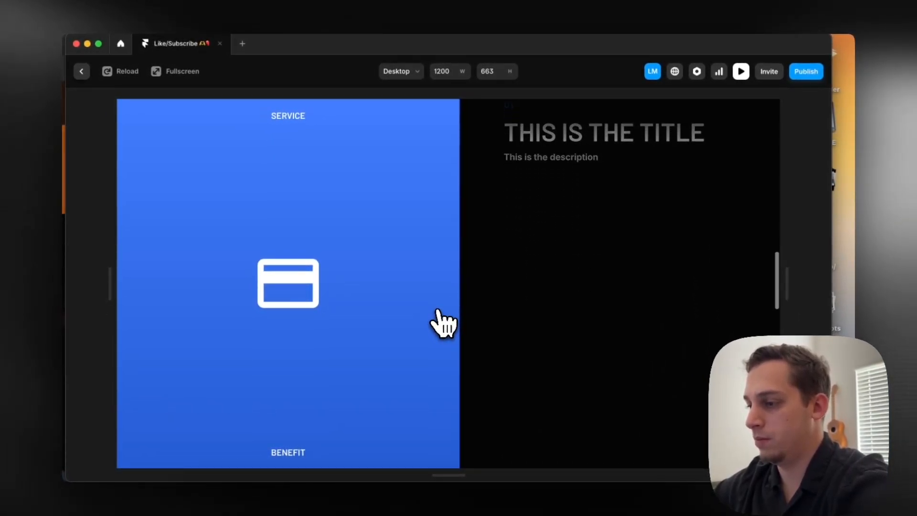
scroll(444, 325, "up", 7)
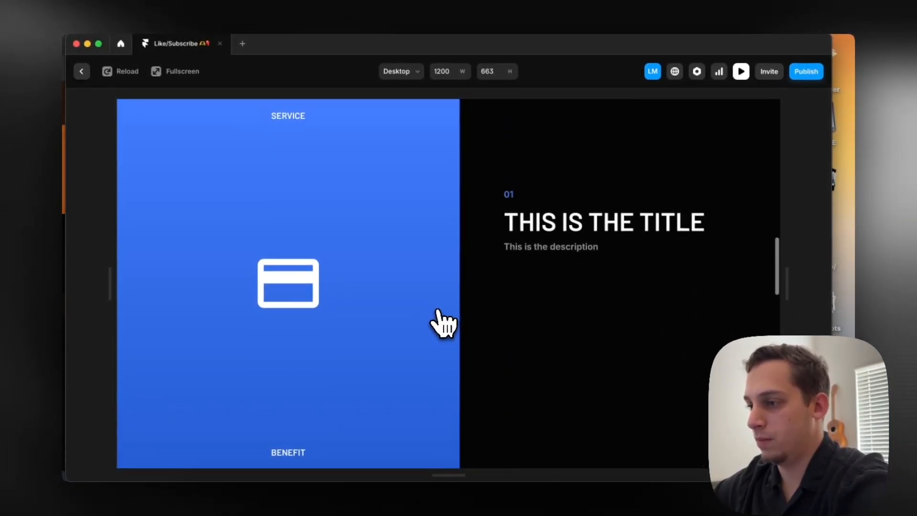
scroll(443, 323, "down", 5)
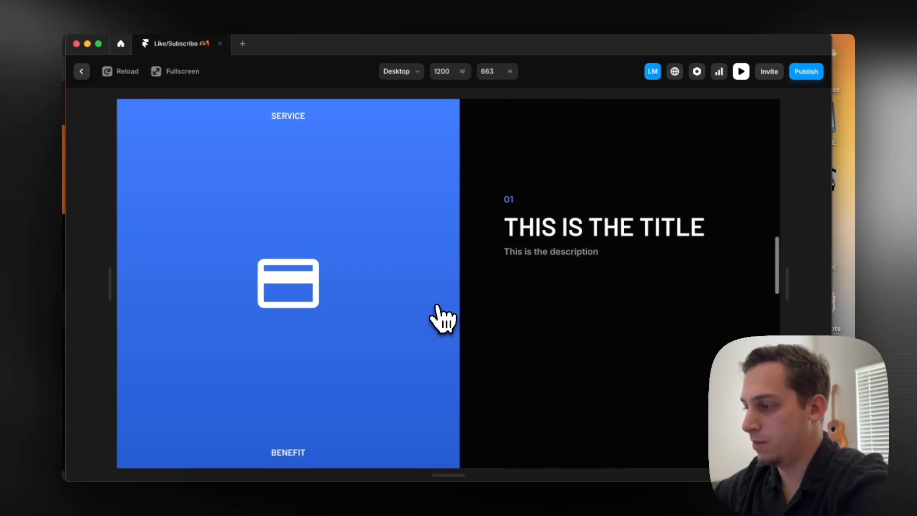
scroll(443, 319, "down", 5)
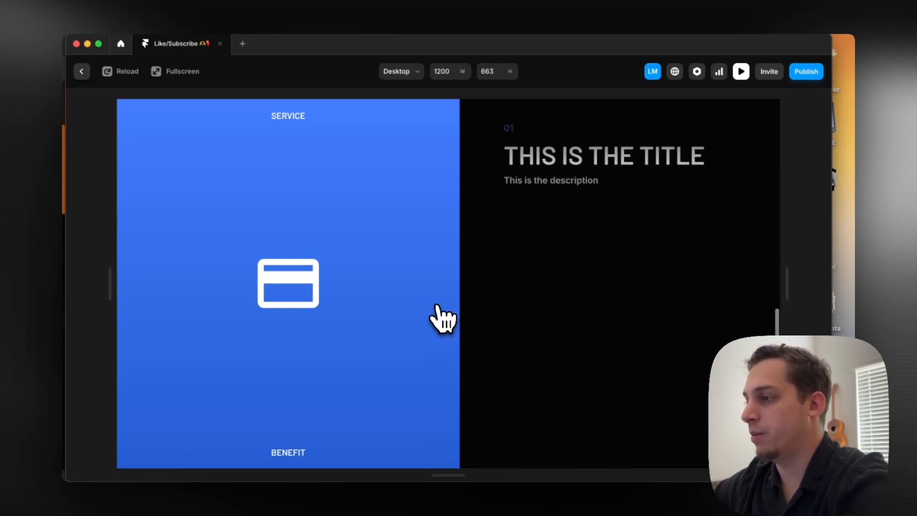
scroll(443, 319, "down", 6)
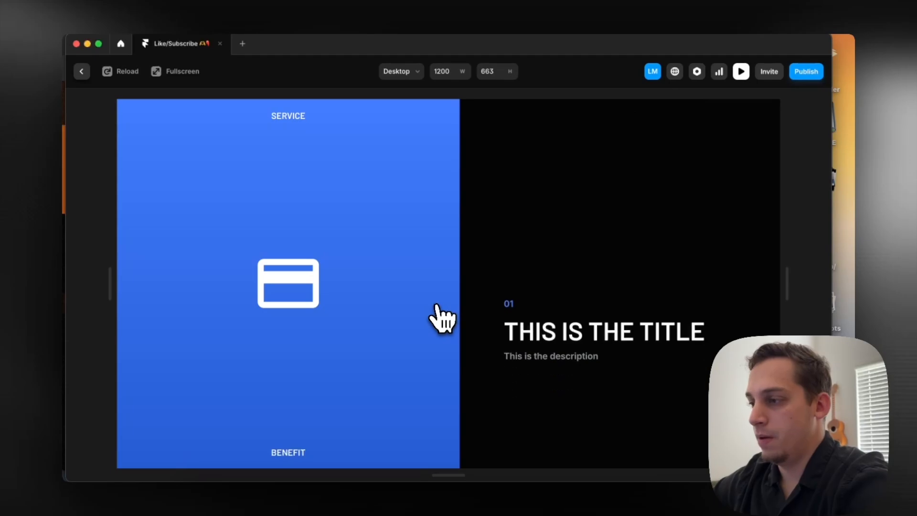
left_click(81, 71)
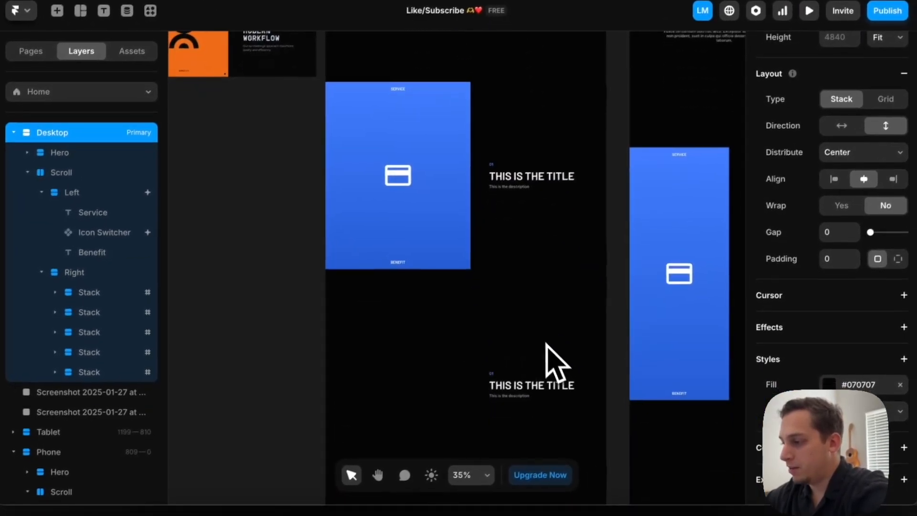
Change the number labels in the Right column's second and third Stacks to 02 and 03
left_click(498, 374)
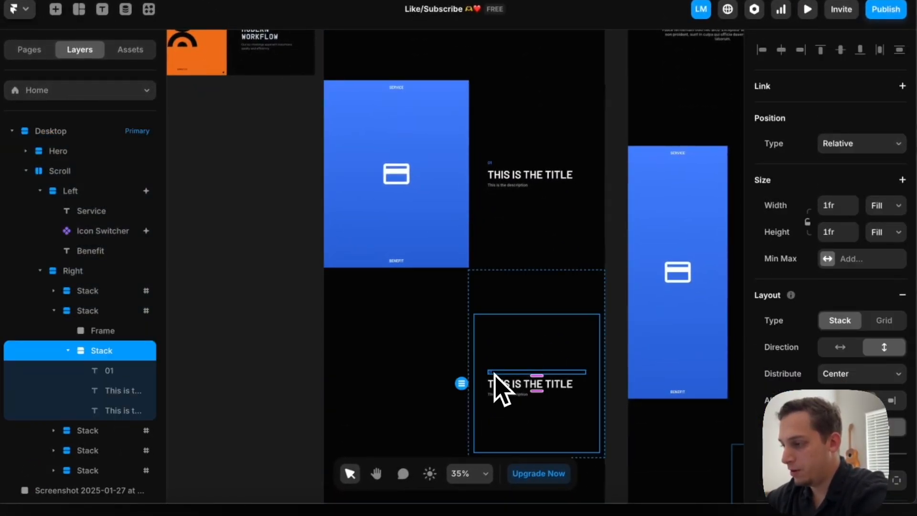
left_click(494, 374)
type("2")
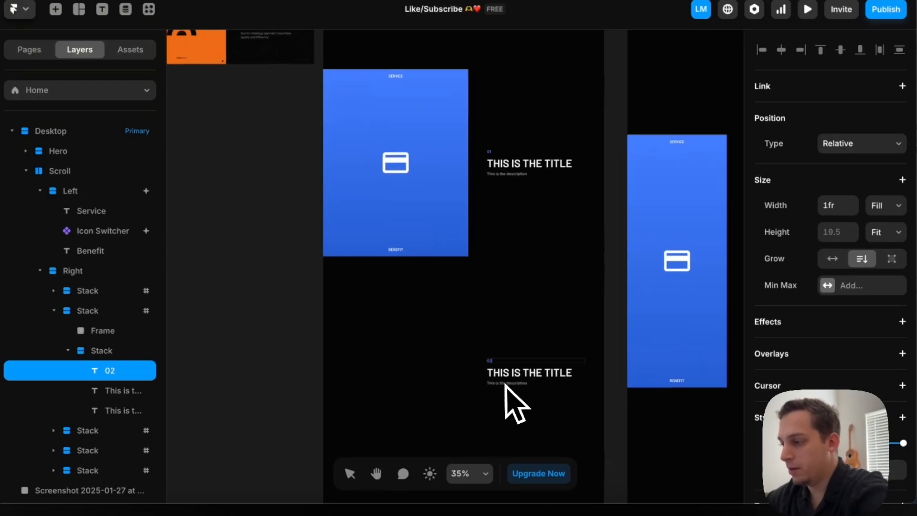
scroll(507, 377, "down", 4)
scroll(492, 370, "up", 3)
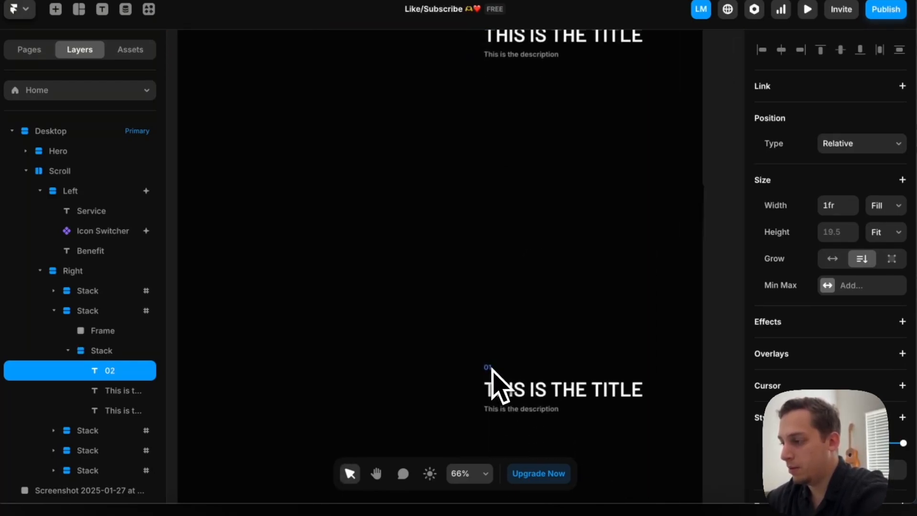
left_click(491, 369)
scroll(533, 401, "down", 7)
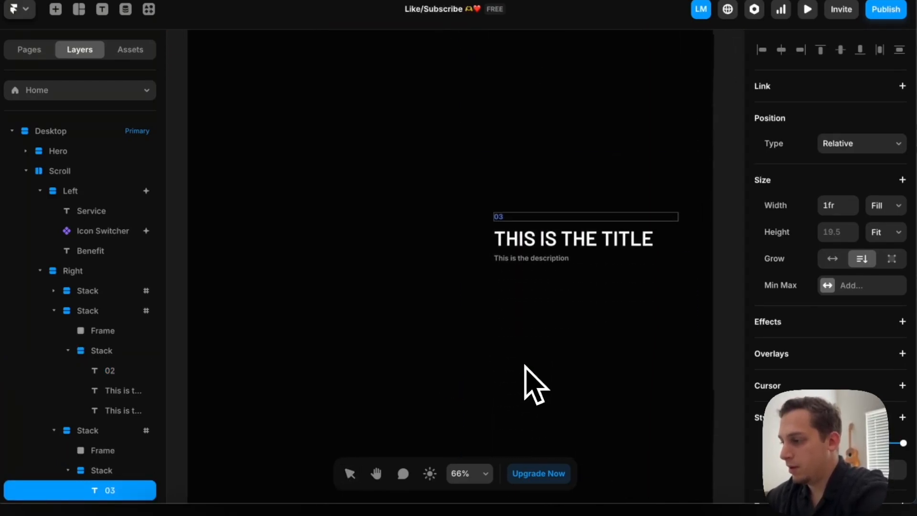
Change the number labels in the fourth and fifth Stacks to 04 and 05
left_click(508, 392)
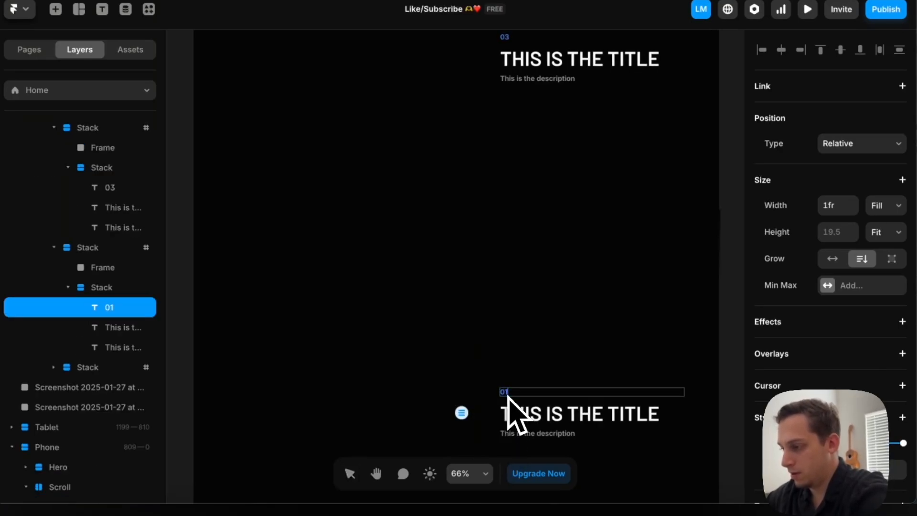
scroll(506, 387, "down", 1)
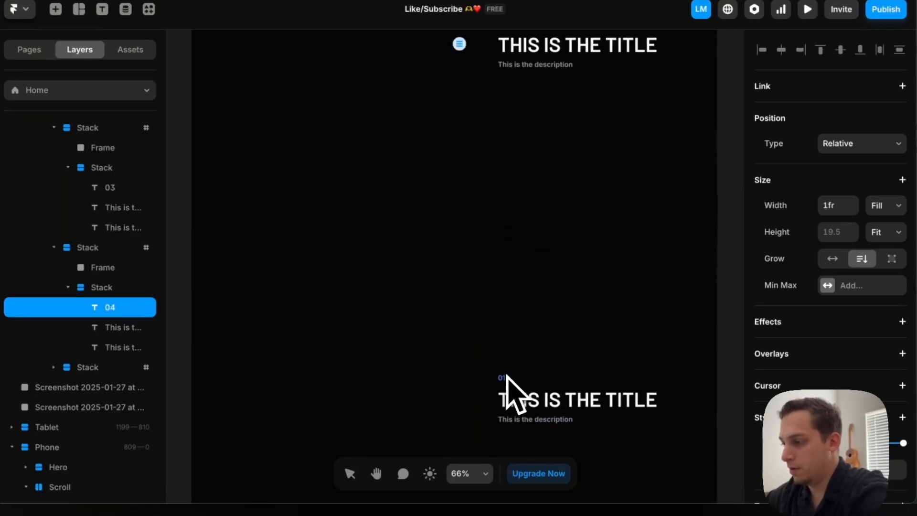
left_click(504, 379)
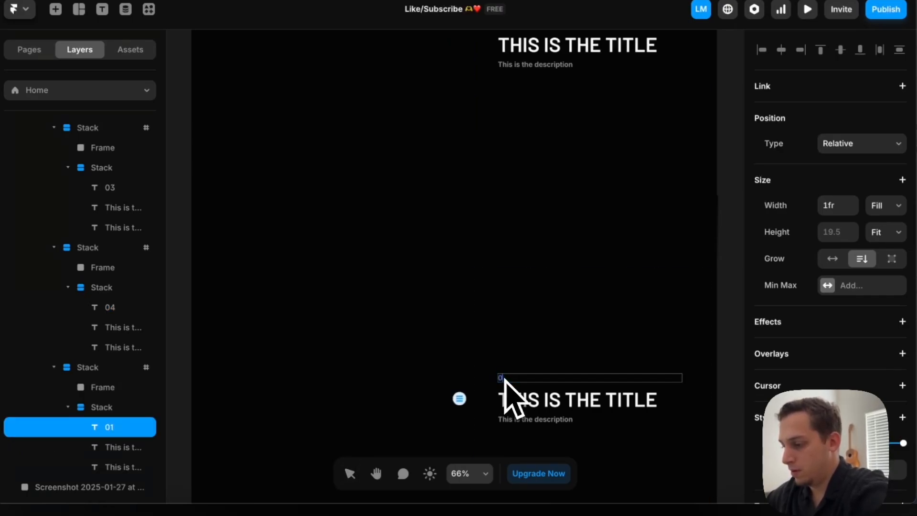
scroll(471, 329, "down", 3)
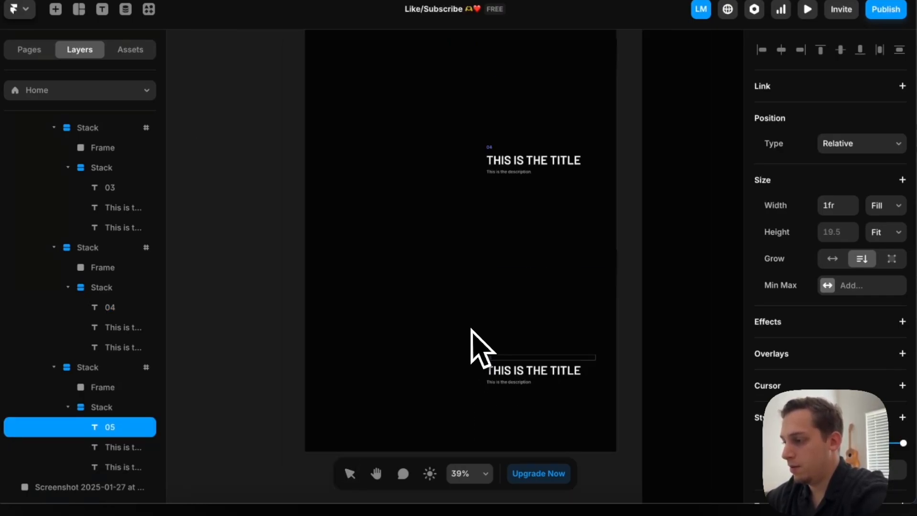
Set the Phone breakpoint's Scroll section to a vertical stack direction
left_click(626, 344)
scroll(628, 345, "right", 6)
scroll(628, 344, "down", 3)
scroll(510, 197, "up", 2)
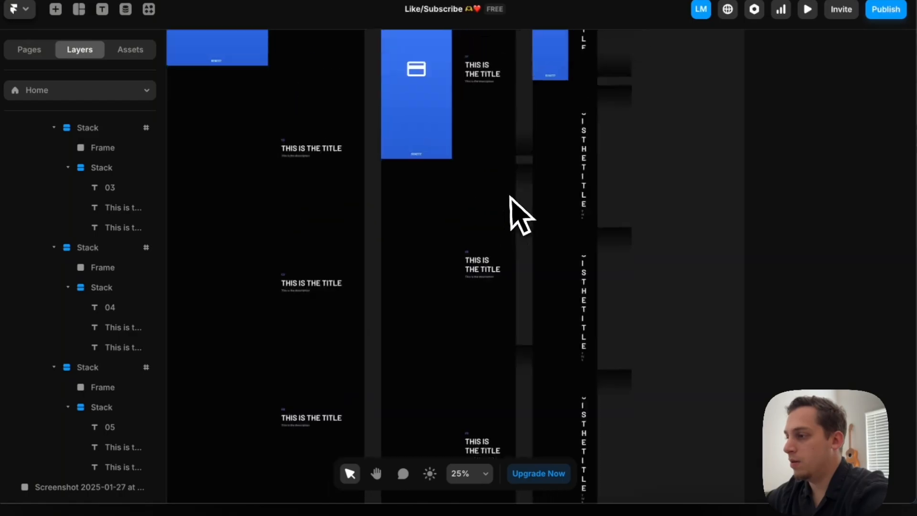
scroll(521, 214, "up", 2)
scroll(525, 229, "right", 1)
left_click(533, 205)
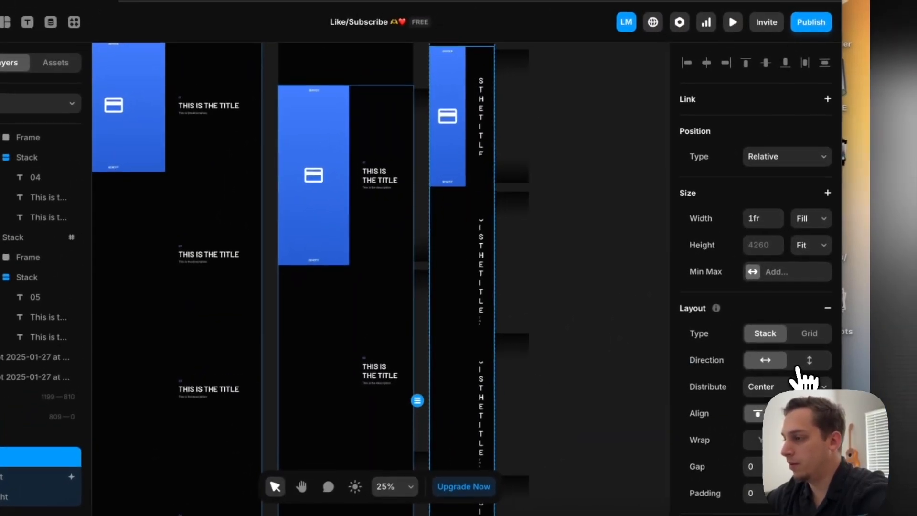
left_click(839, 342)
Preview the Phone breakpoint to examine how the stacked blue panel scrolls, and return to the canvas
scroll(518, 191, "up", 3)
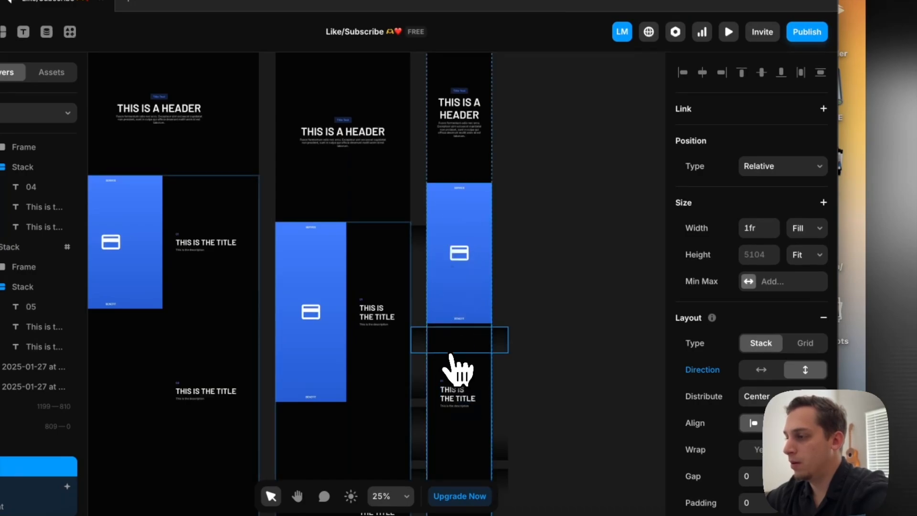
scroll(455, 370, "up", 3)
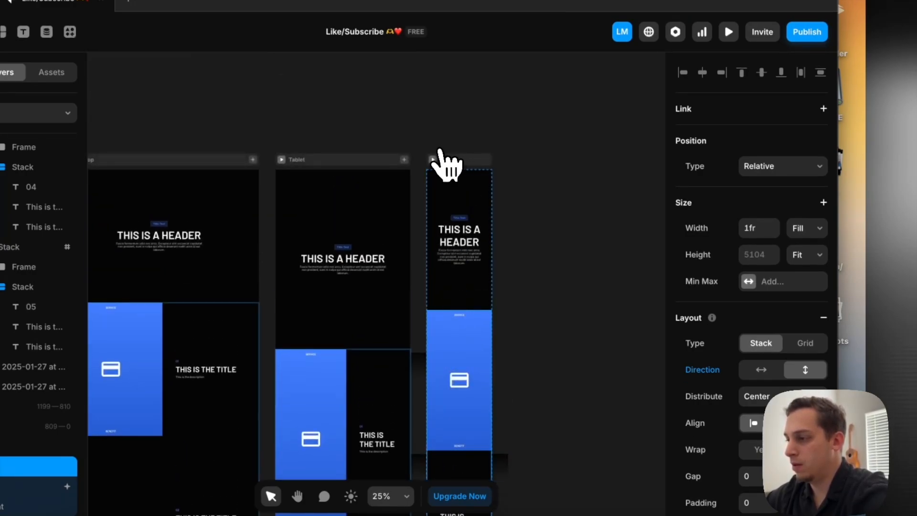
left_click(433, 160)
scroll(524, 339, "down", 5)
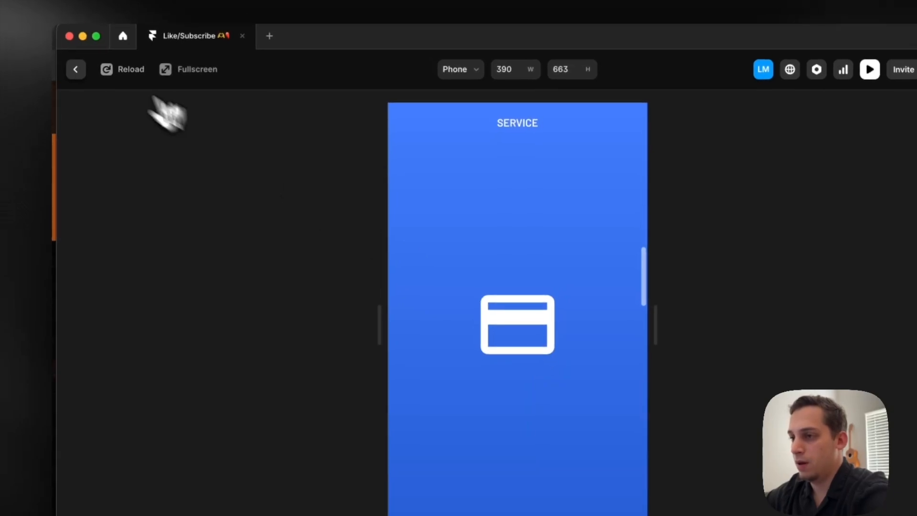
left_click(67, 60)
Set the height of the Phone breakpoint's Left panel to Fit
double_click(508, 334)
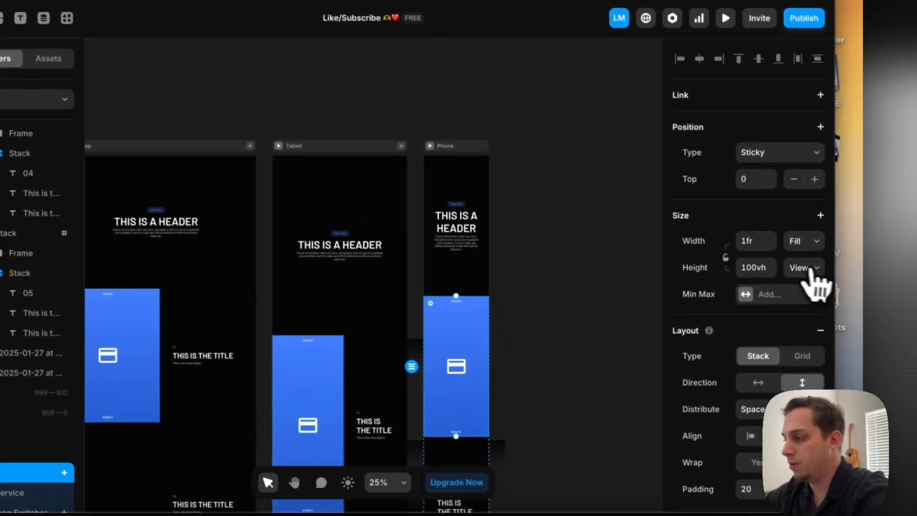
left_click(821, 287)
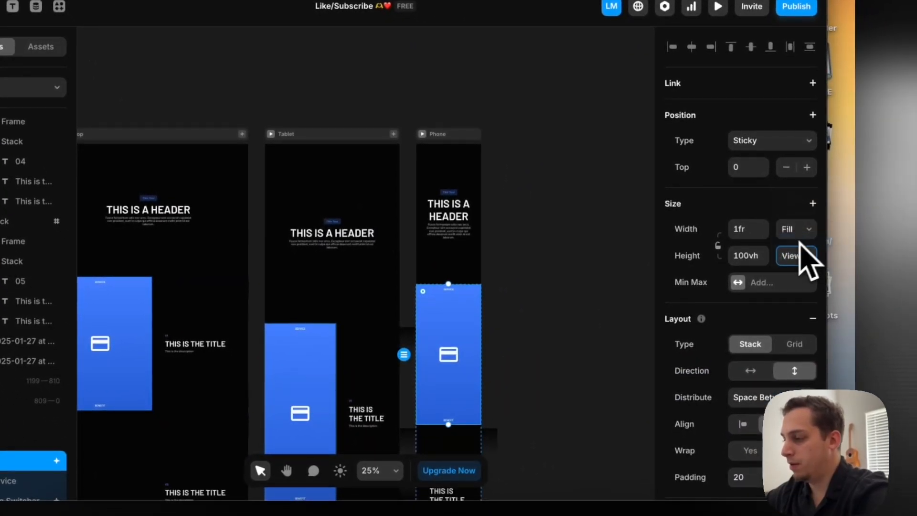
scroll(409, 329, "up", 5)
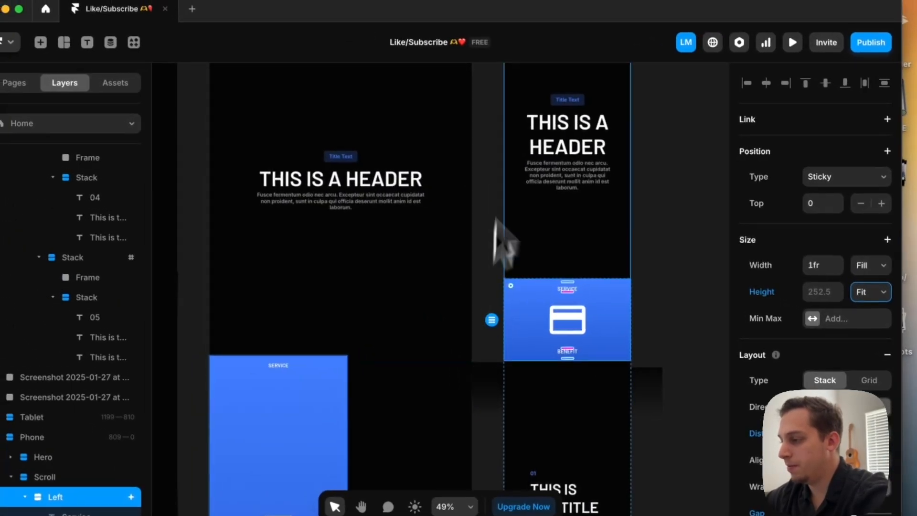
Preview the Phone breakpoint through all the titles to examine the shortened sticky panel, and return to the canvas
scroll(416, 101, "up", 3)
scroll(417, 100, "down", 2)
scroll(492, 138, "down", 1)
left_click(472, 151)
scroll(428, 294, "down", 10)
scroll(425, 299, "down", 3)
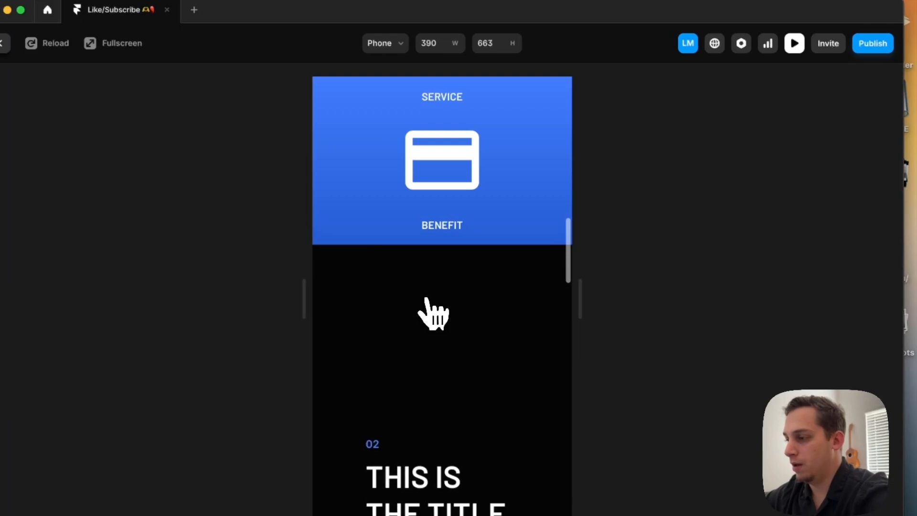
scroll(432, 313, "down", 10)
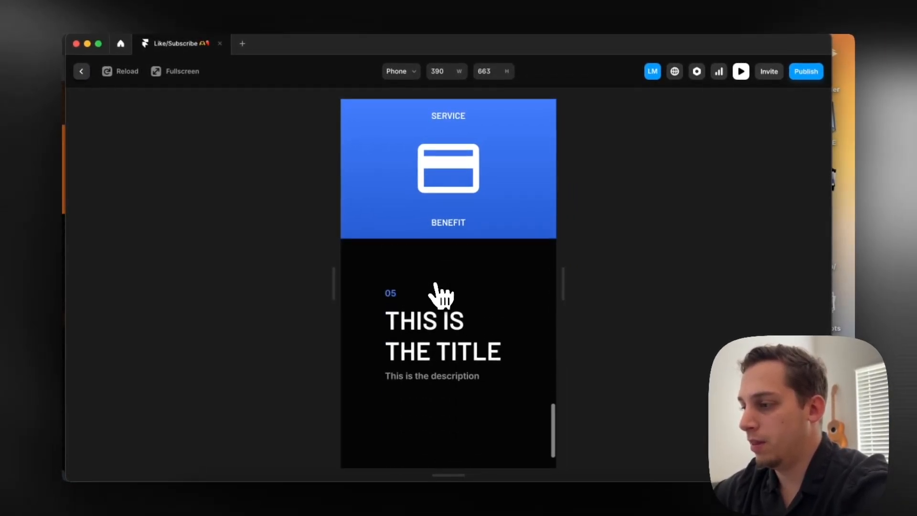
left_click(81, 71)
Preview the Tablet breakpoint to examine its sticky panel and scrolling titles, and return to the canvas
scroll(512, 286, "down", 5)
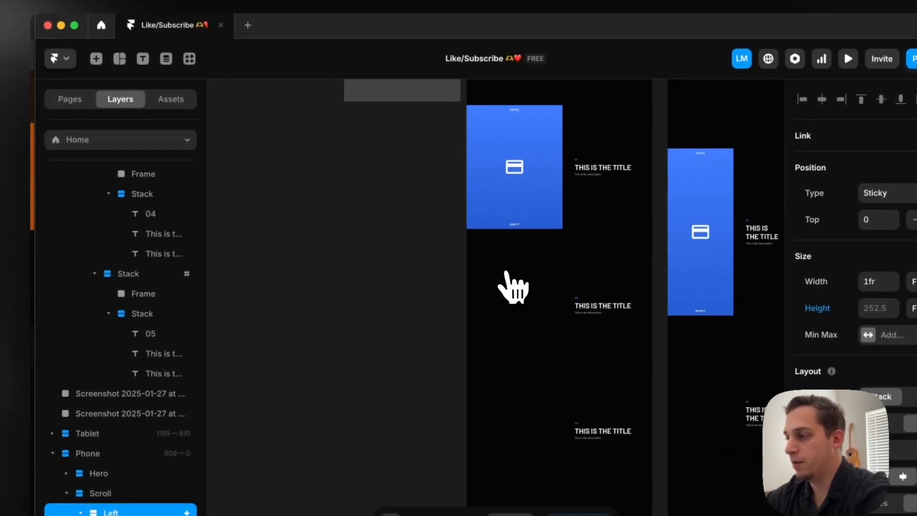
scroll(516, 291, "right", 5)
scroll(552, 205, "up", 3)
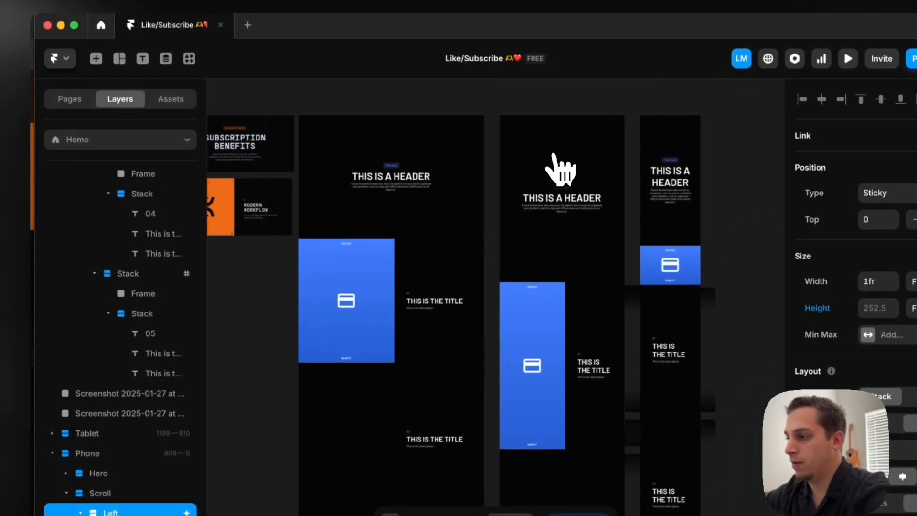
left_click(507, 106)
scroll(492, 255, "down", 8)
scroll(491, 258, "down", 5)
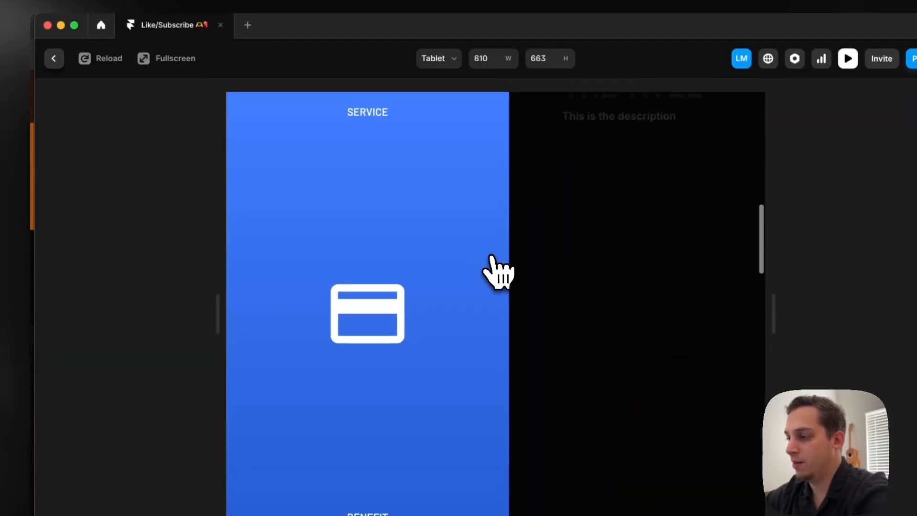
left_click(54, 58)
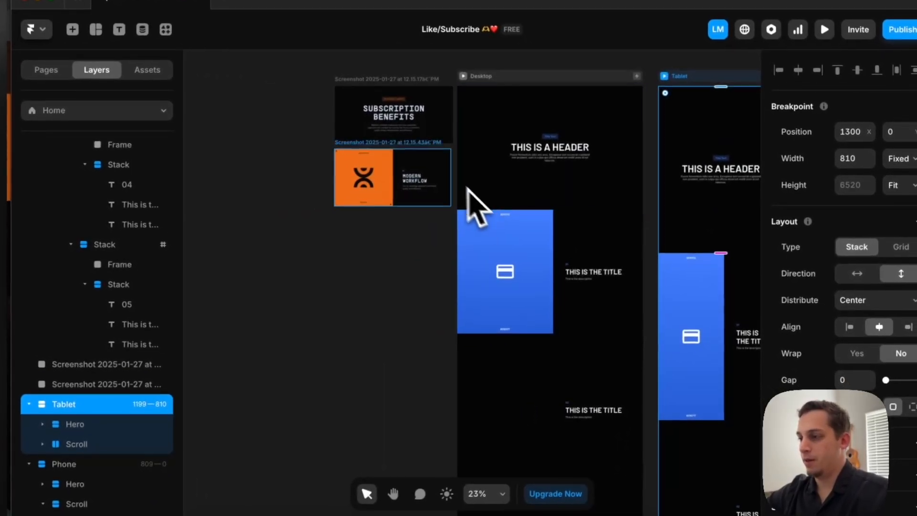
Delete the orange Modern Workflow reference screenshot and move the Subscription Benefits screenshot to X -822, Y 0
left_click(437, 172)
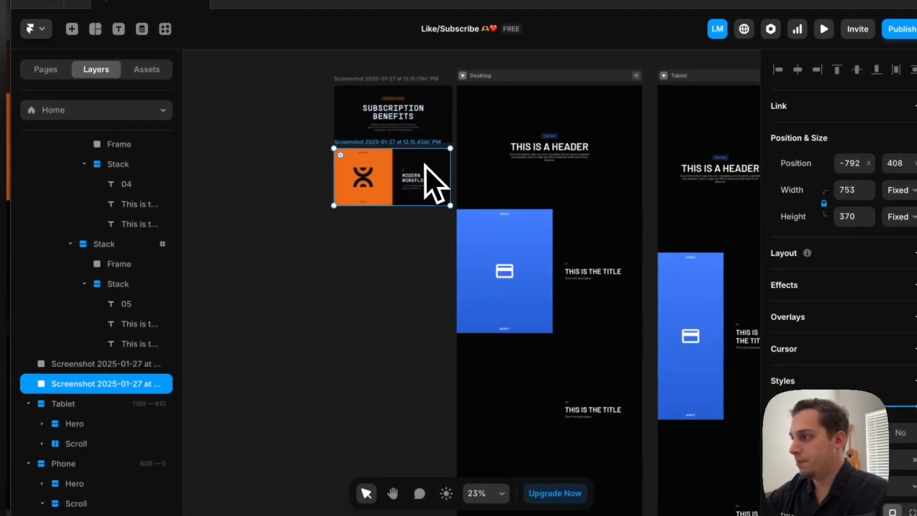
key("Delete")
left_click(407, 125)
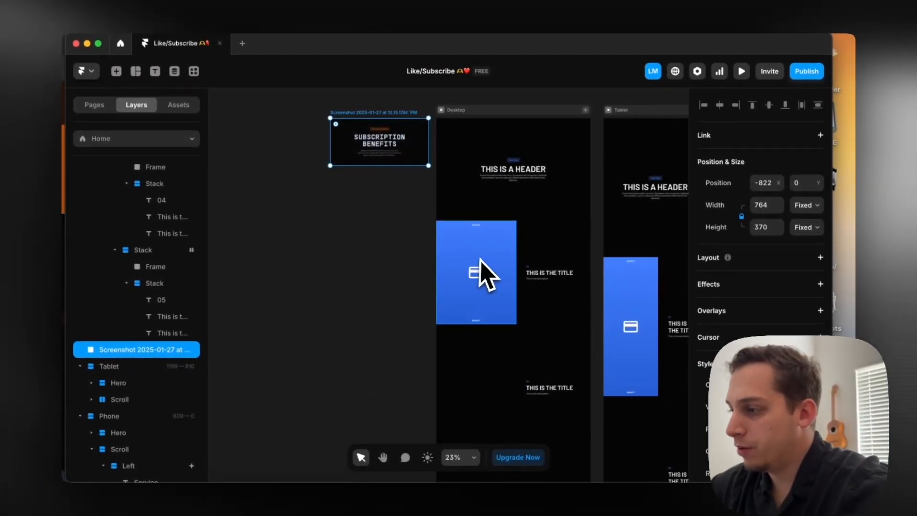
scroll(513, 251, "up", 3)
scroll(479, 263, "up", 3)
left_click(364, 142)
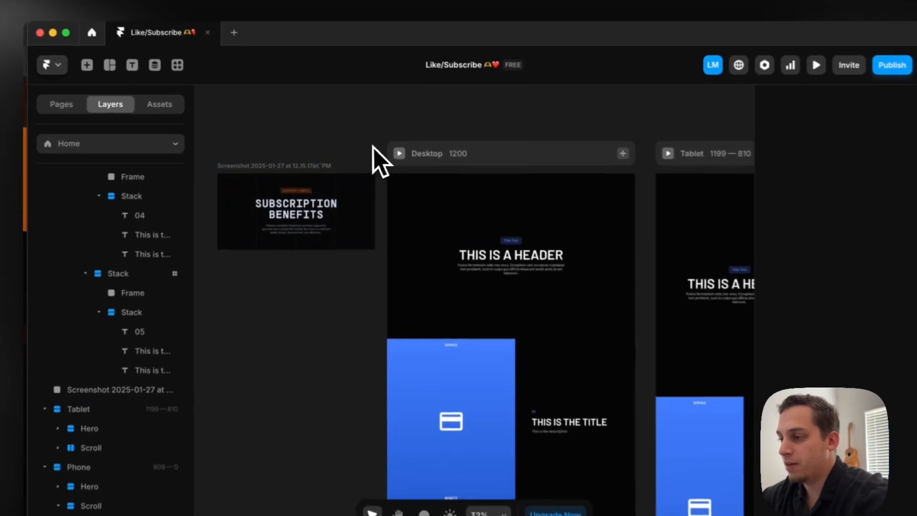
Preview the Desktop page to examine the numbered titles scrolling beside the sticky panel, and return to the canvas
scroll(361, 140, "left", 3)
scroll(411, 221, "up", 3, "super")
scroll(414, 224, "right", 3)
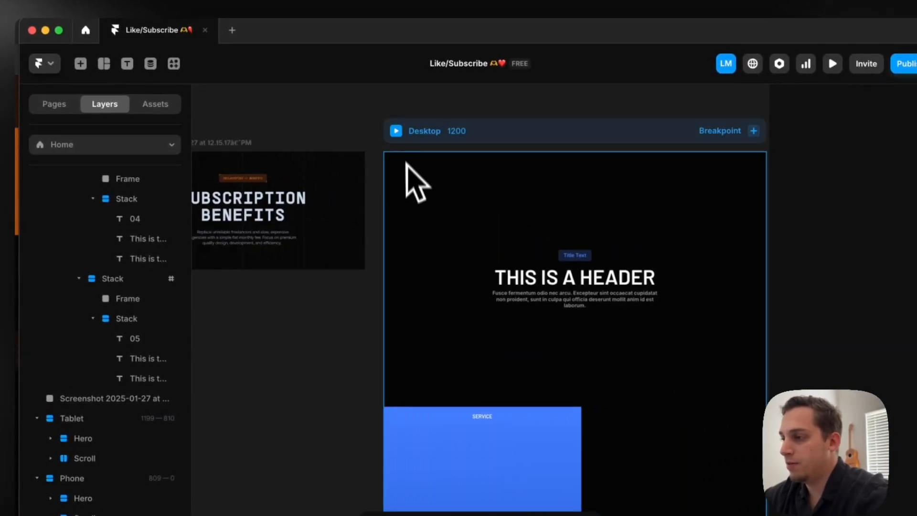
left_click(399, 136)
scroll(406, 281, "down", 10)
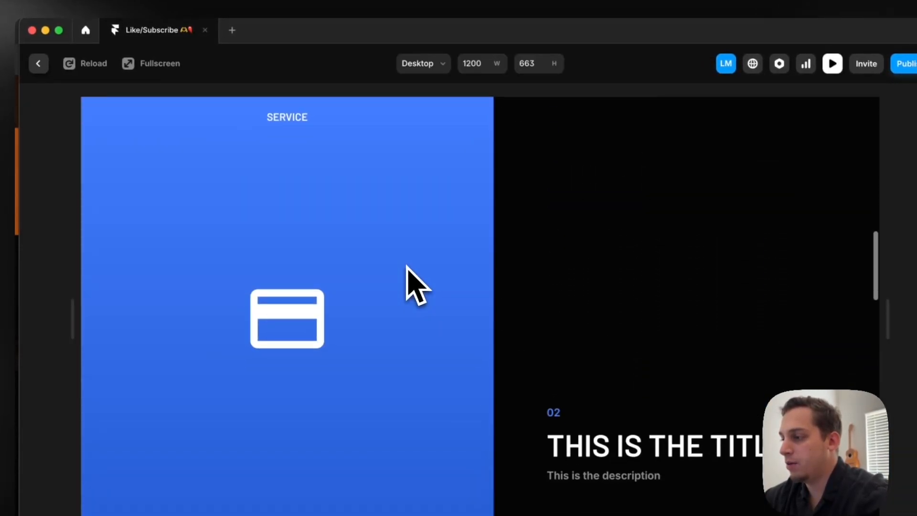
scroll(405, 266, "down", 5)
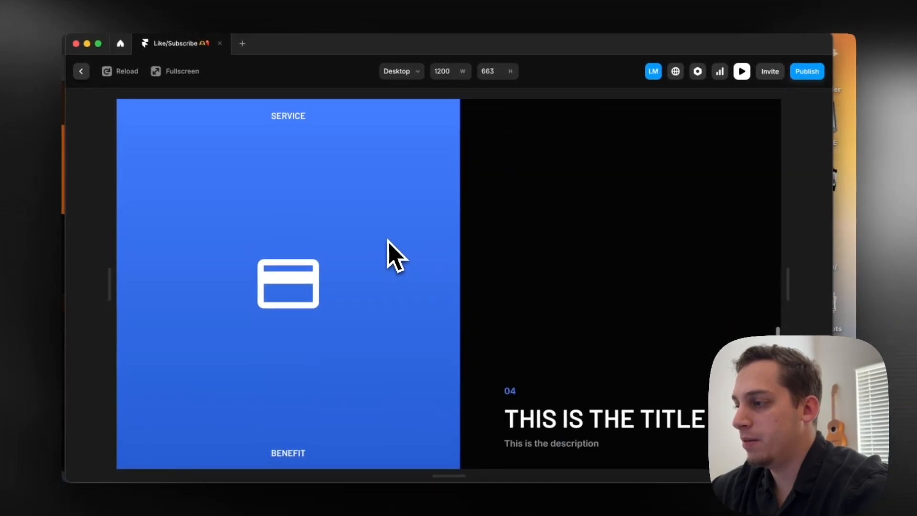
scroll(392, 256, "down", 5)
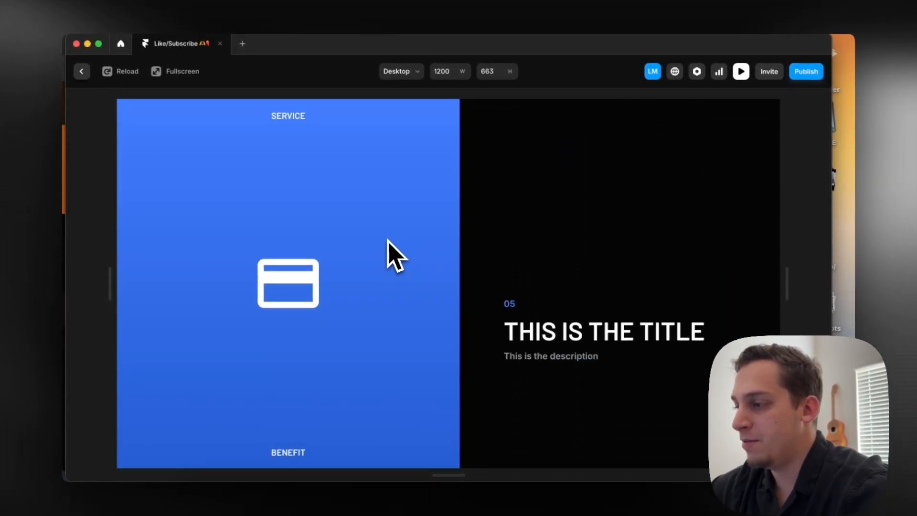
scroll(388, 241, "down", 10)
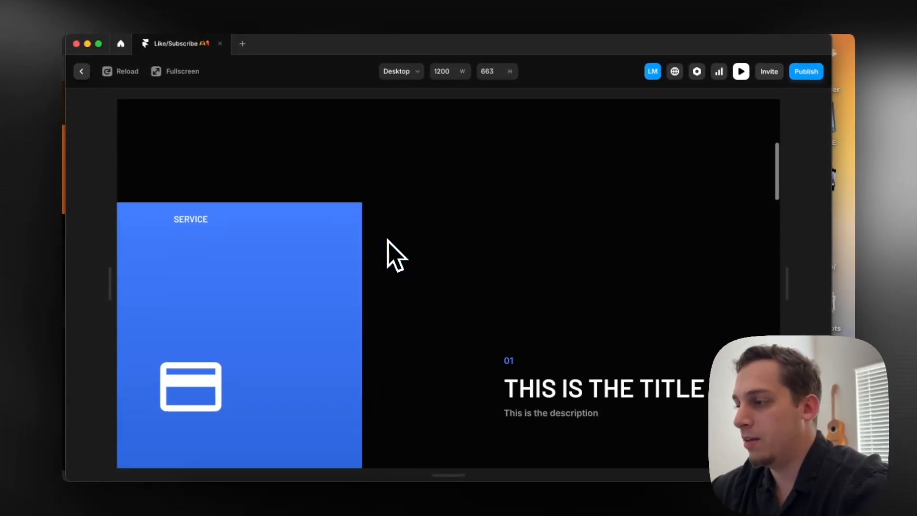
scroll(388, 240, "down", 5)
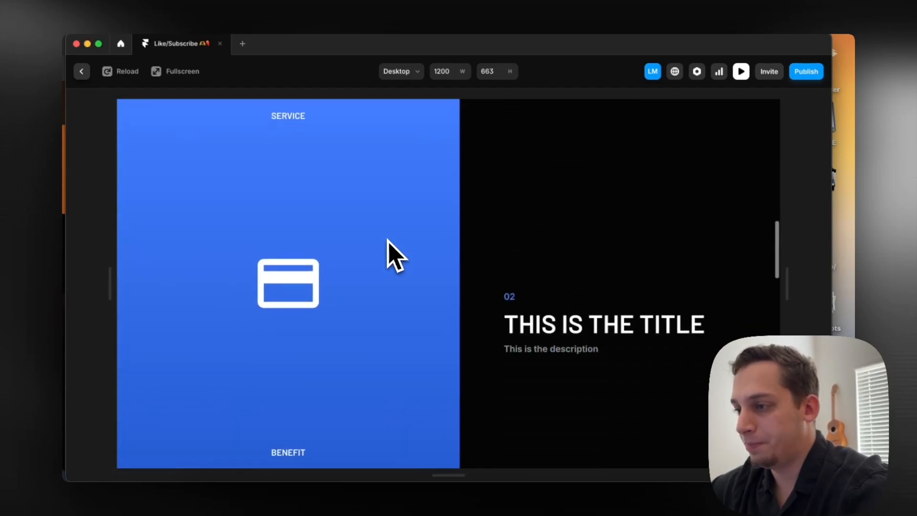
scroll(387, 240, "down", 2)
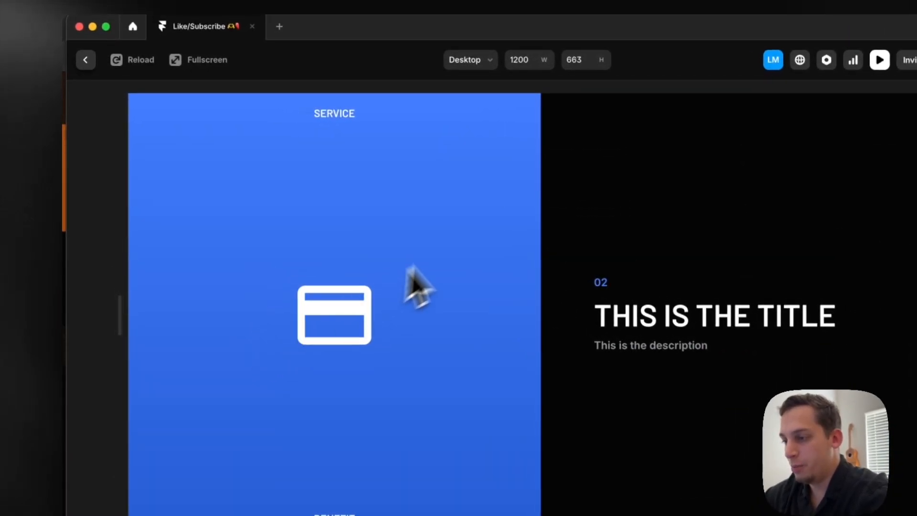
scroll(463, 219, "up", 15)
left_click(86, 60)
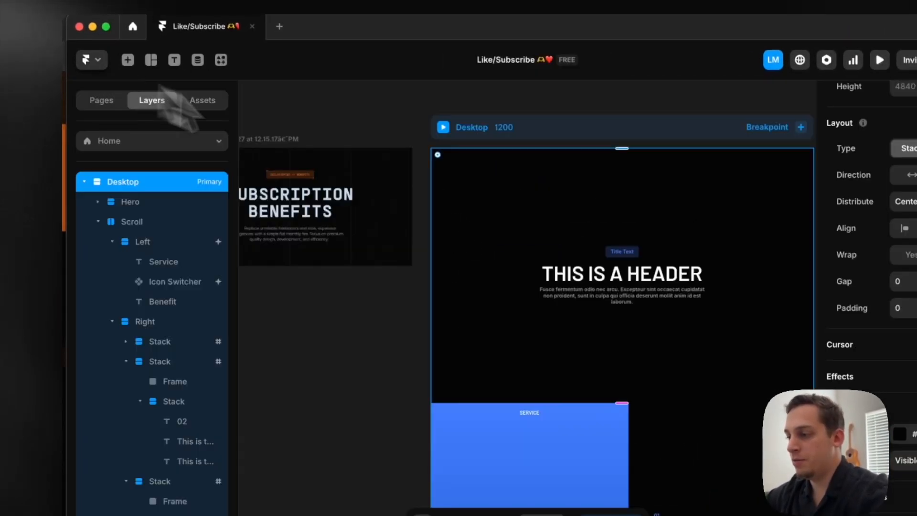